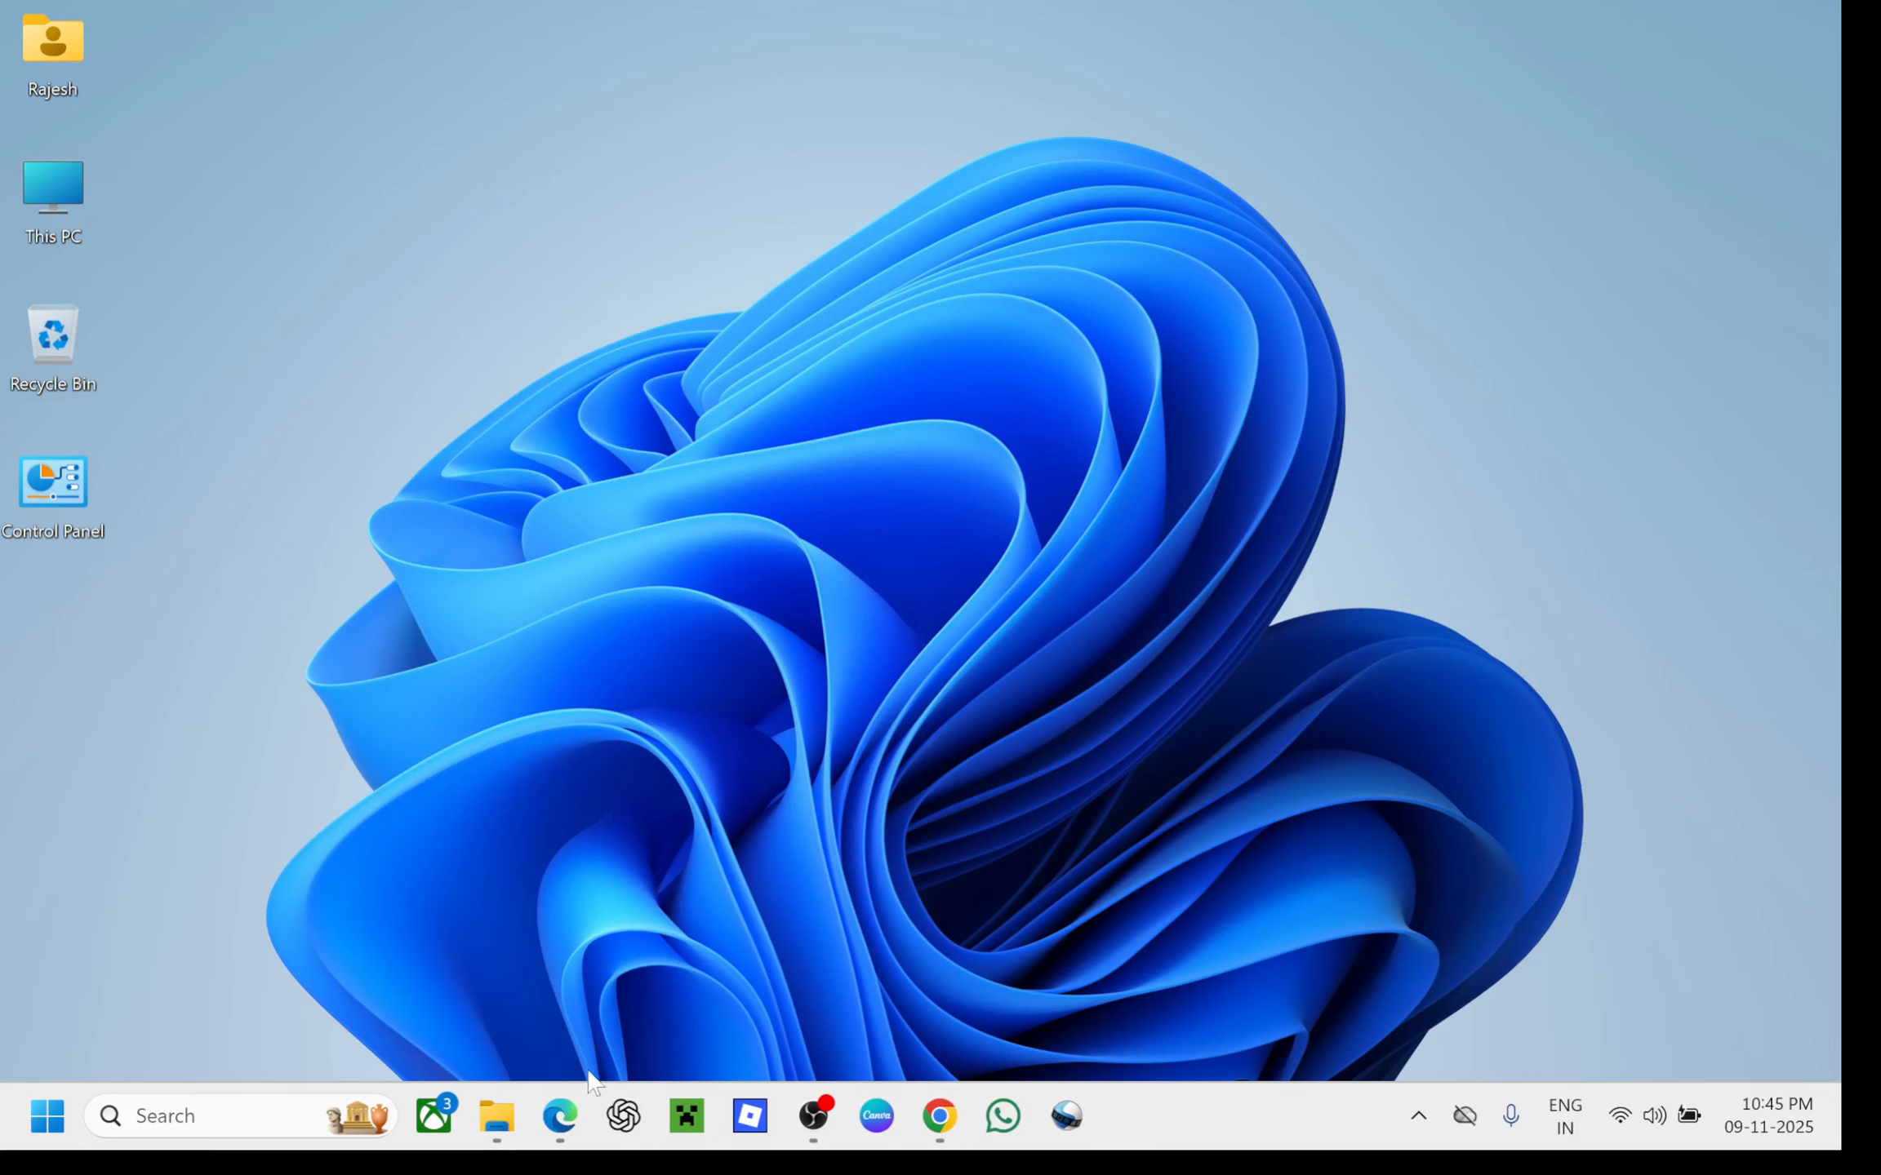
Switch from the YouTube Studio window to the Chrome window showing the VirtualBox Downloads page
click(560, 1116)
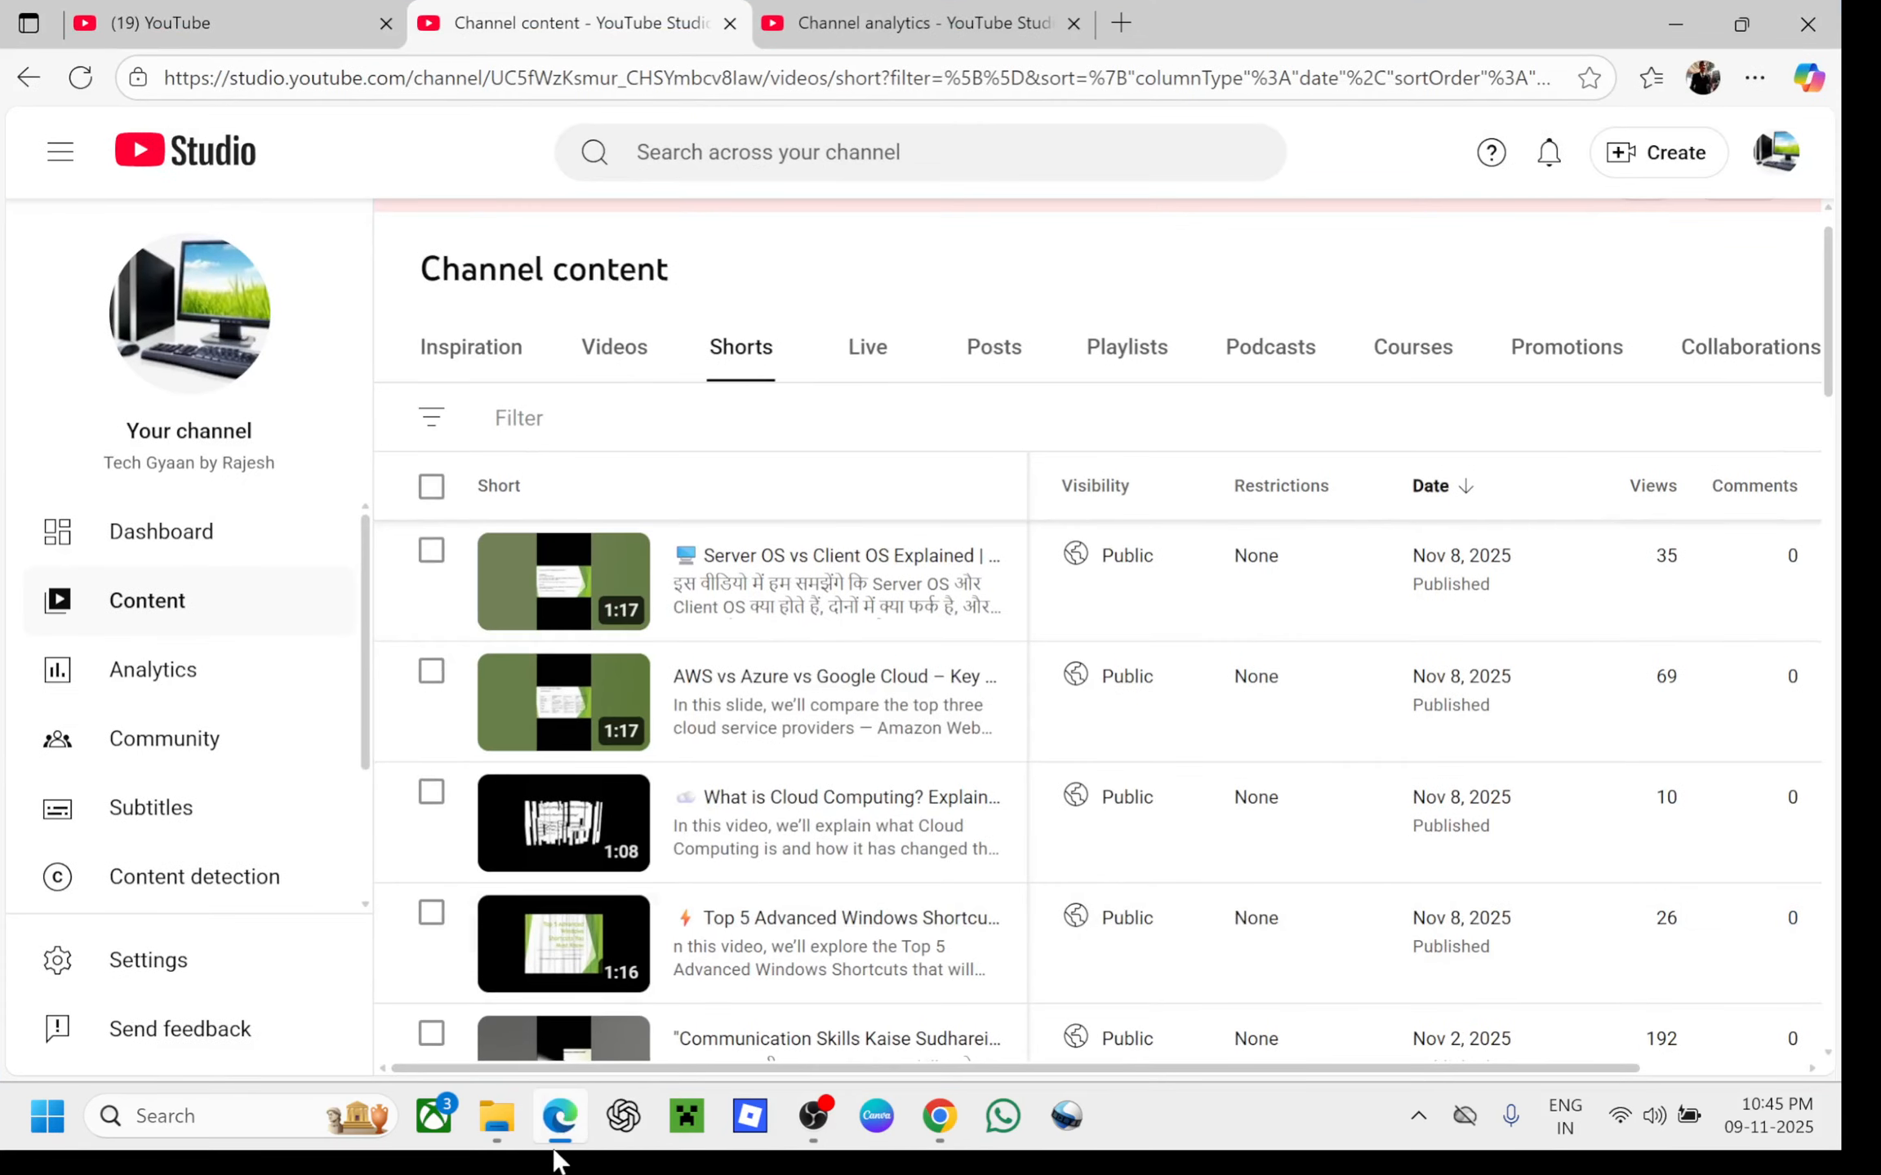
click(560, 1116)
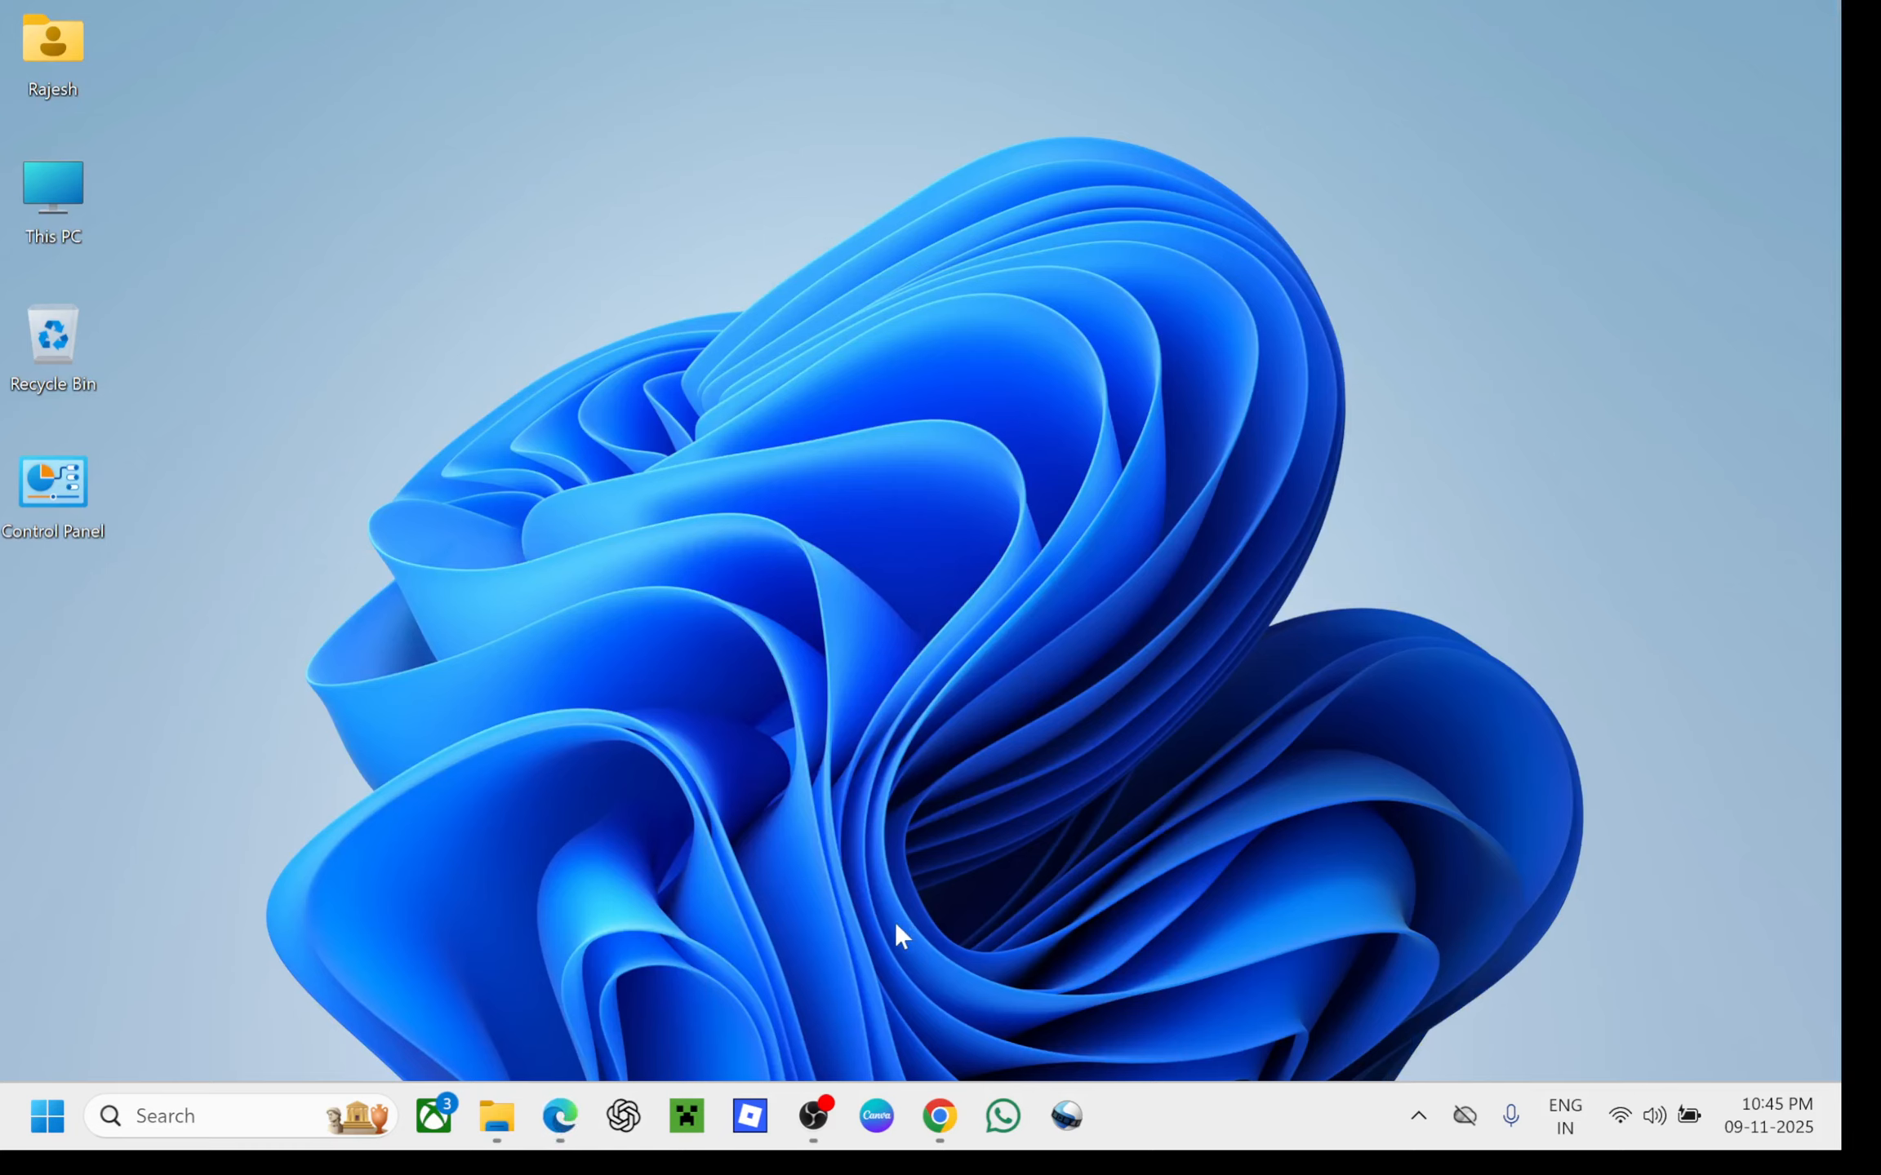
click(941, 1126)
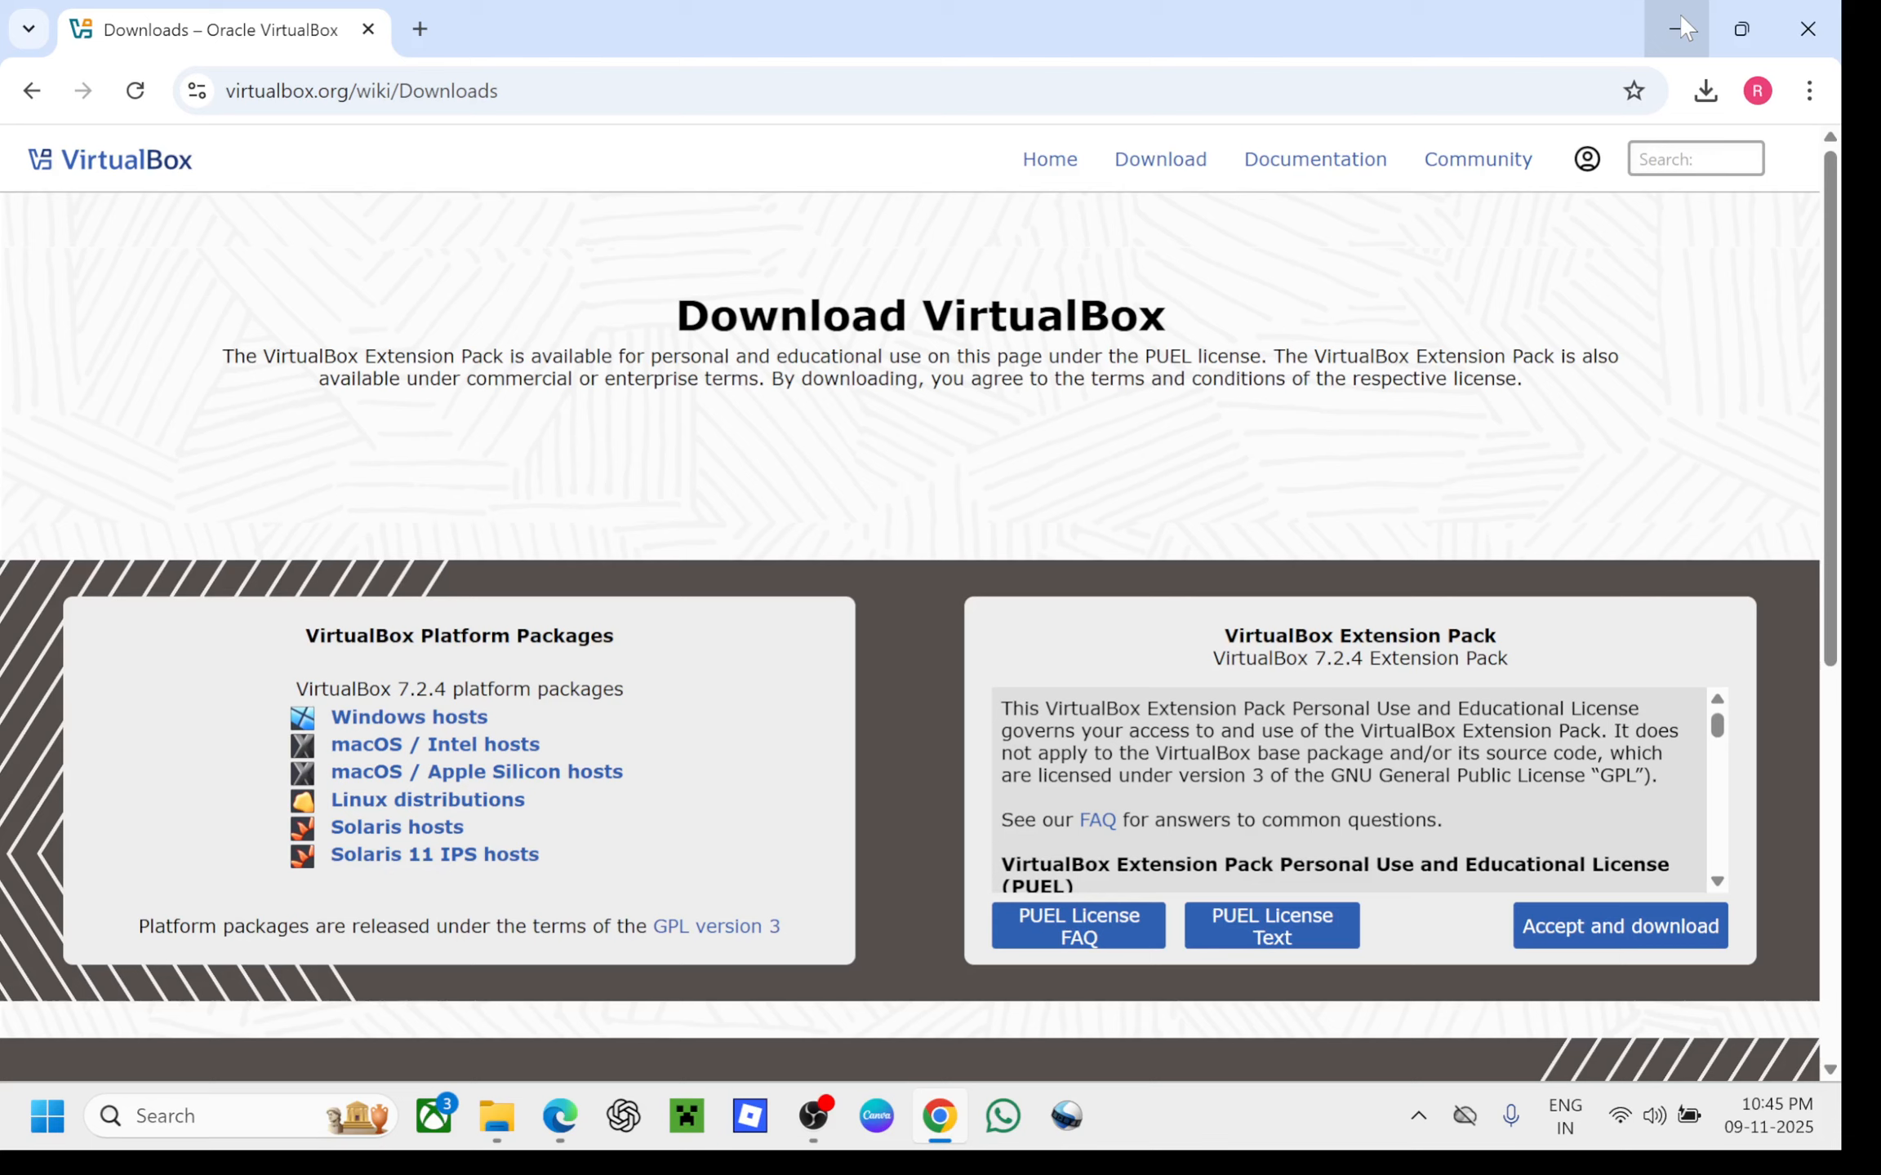
click(1679, 27)
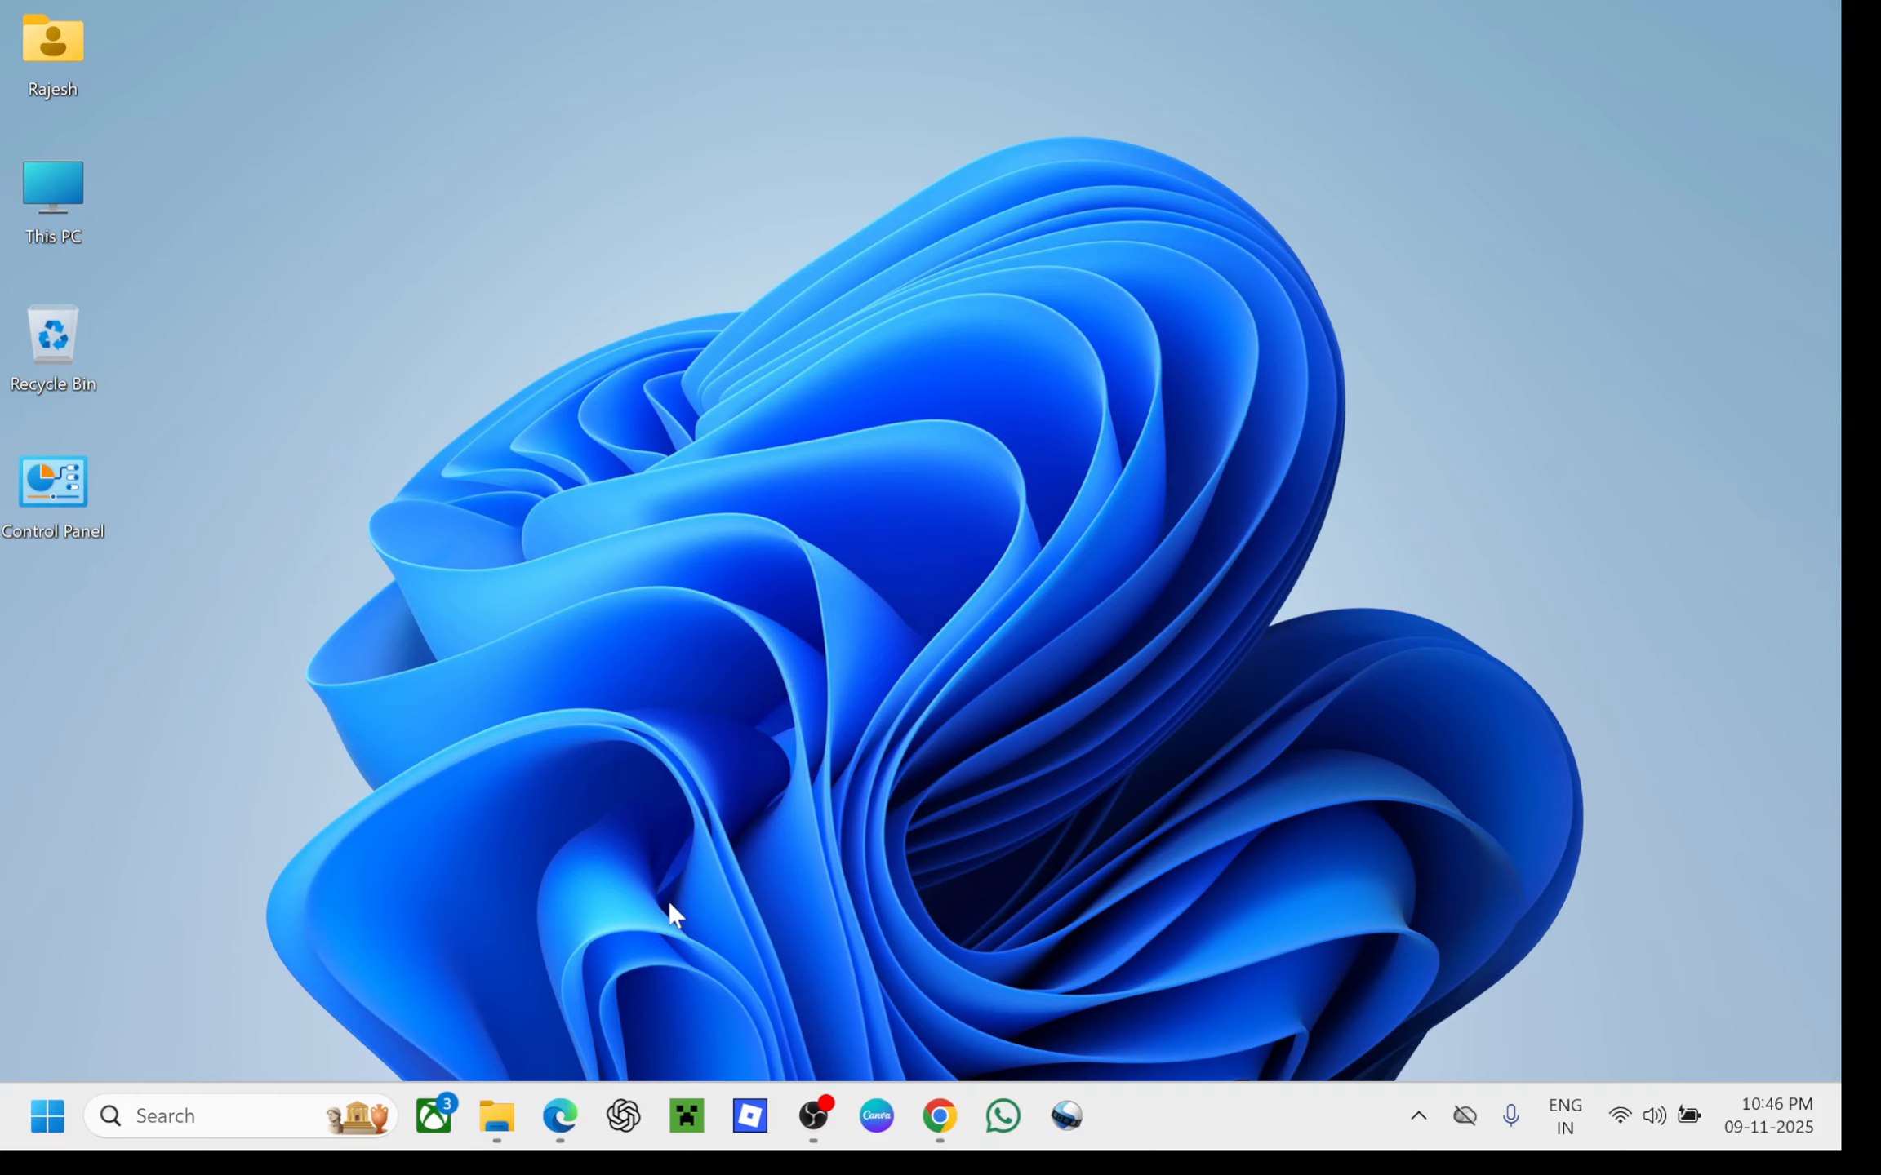
mouse_move(576, 1122)
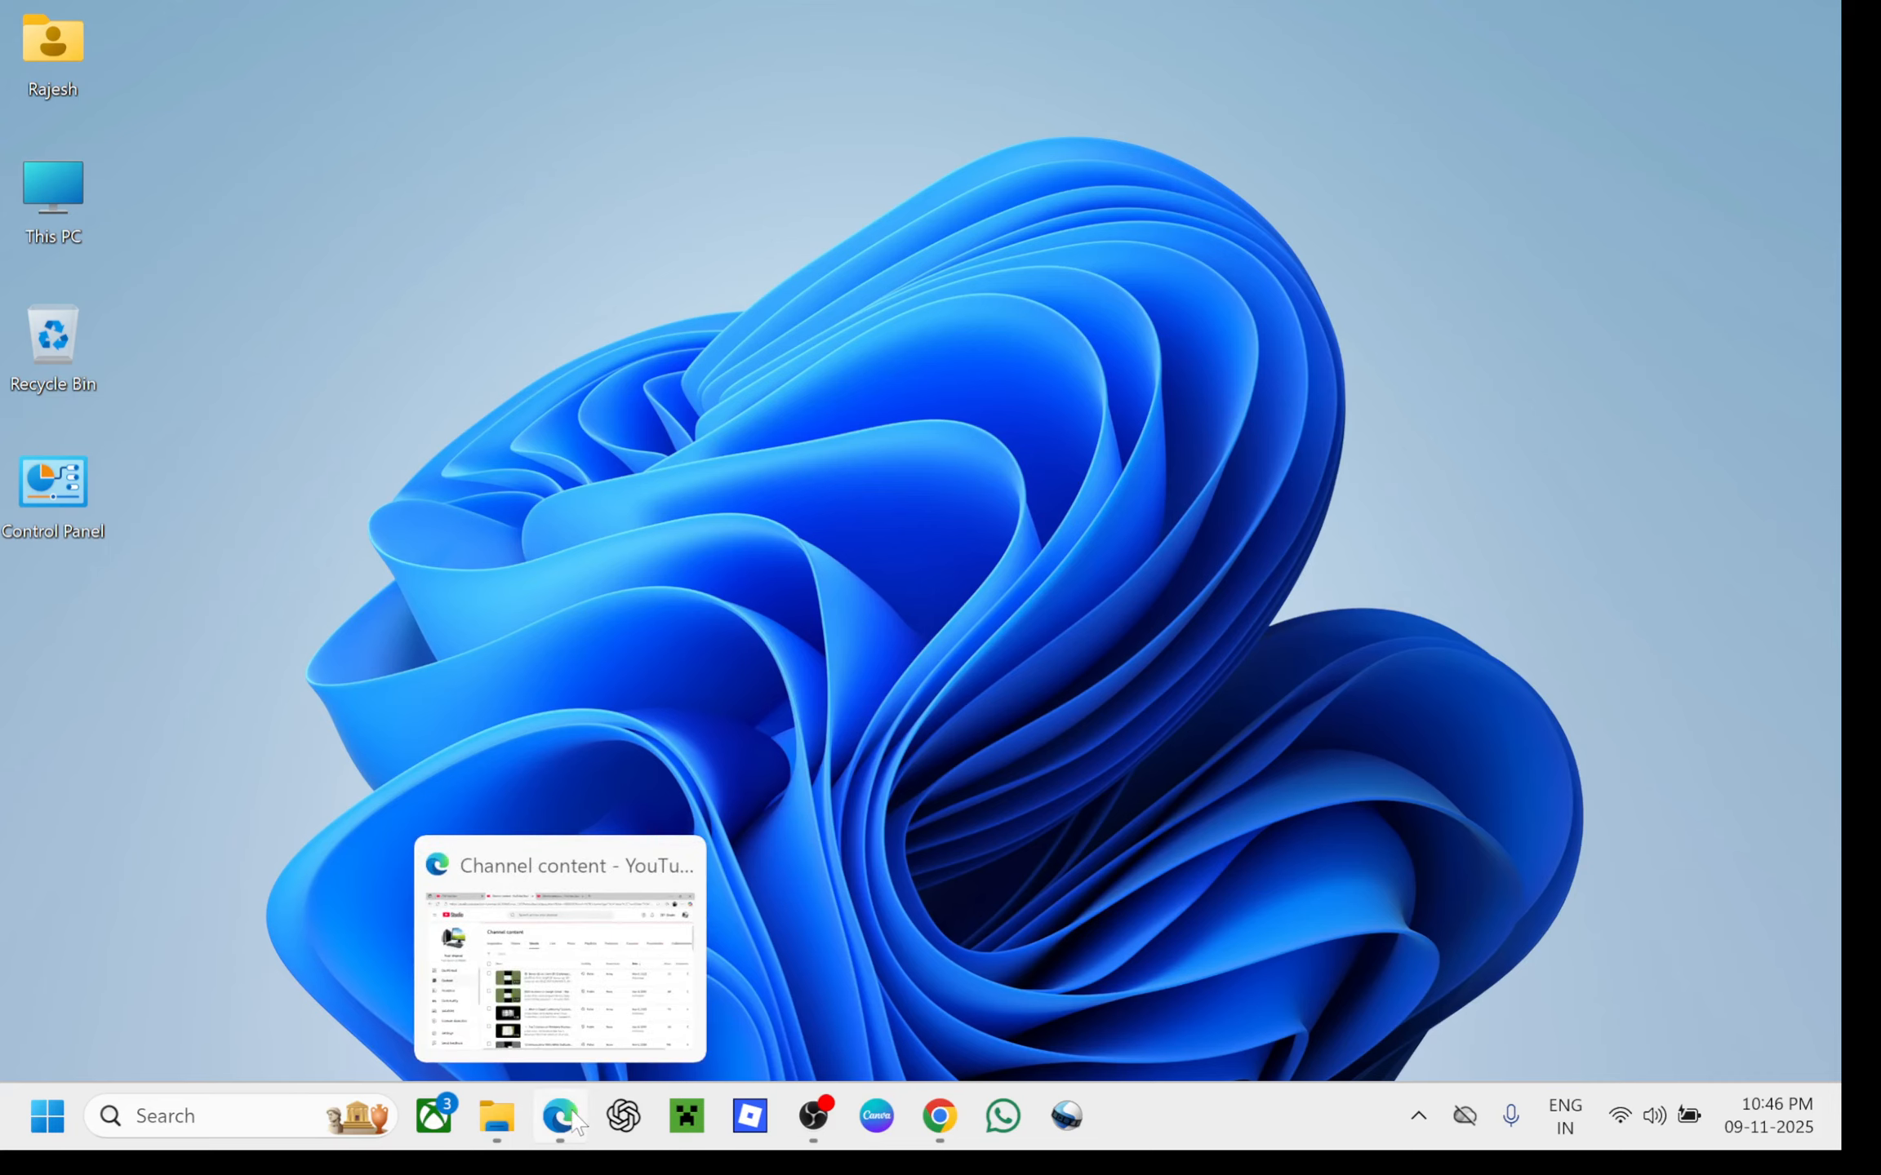
click(952, 1119)
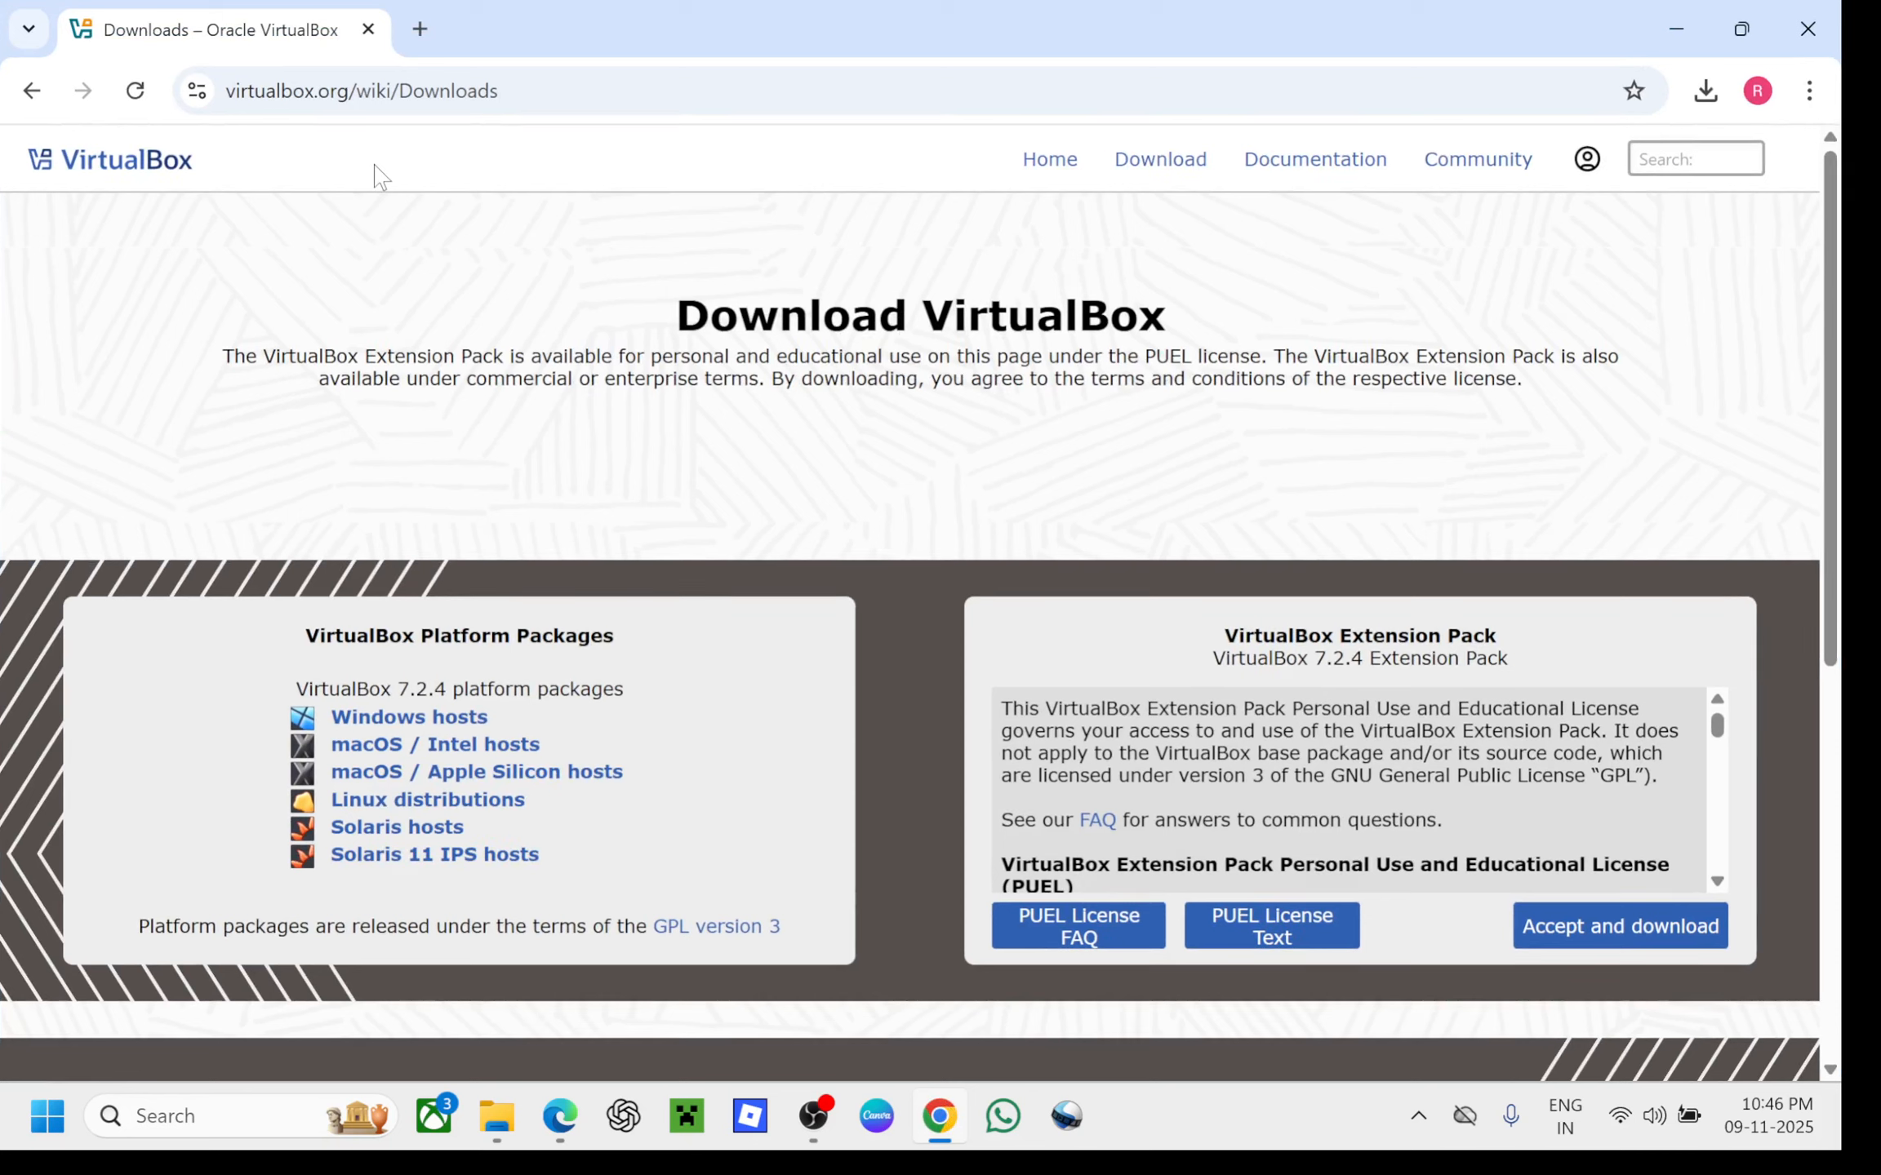
click(22, 98)
Return to Google, search for 'virtualbox' again and open the Oracle VirtualBox result at virtualbox.org
click(22, 98)
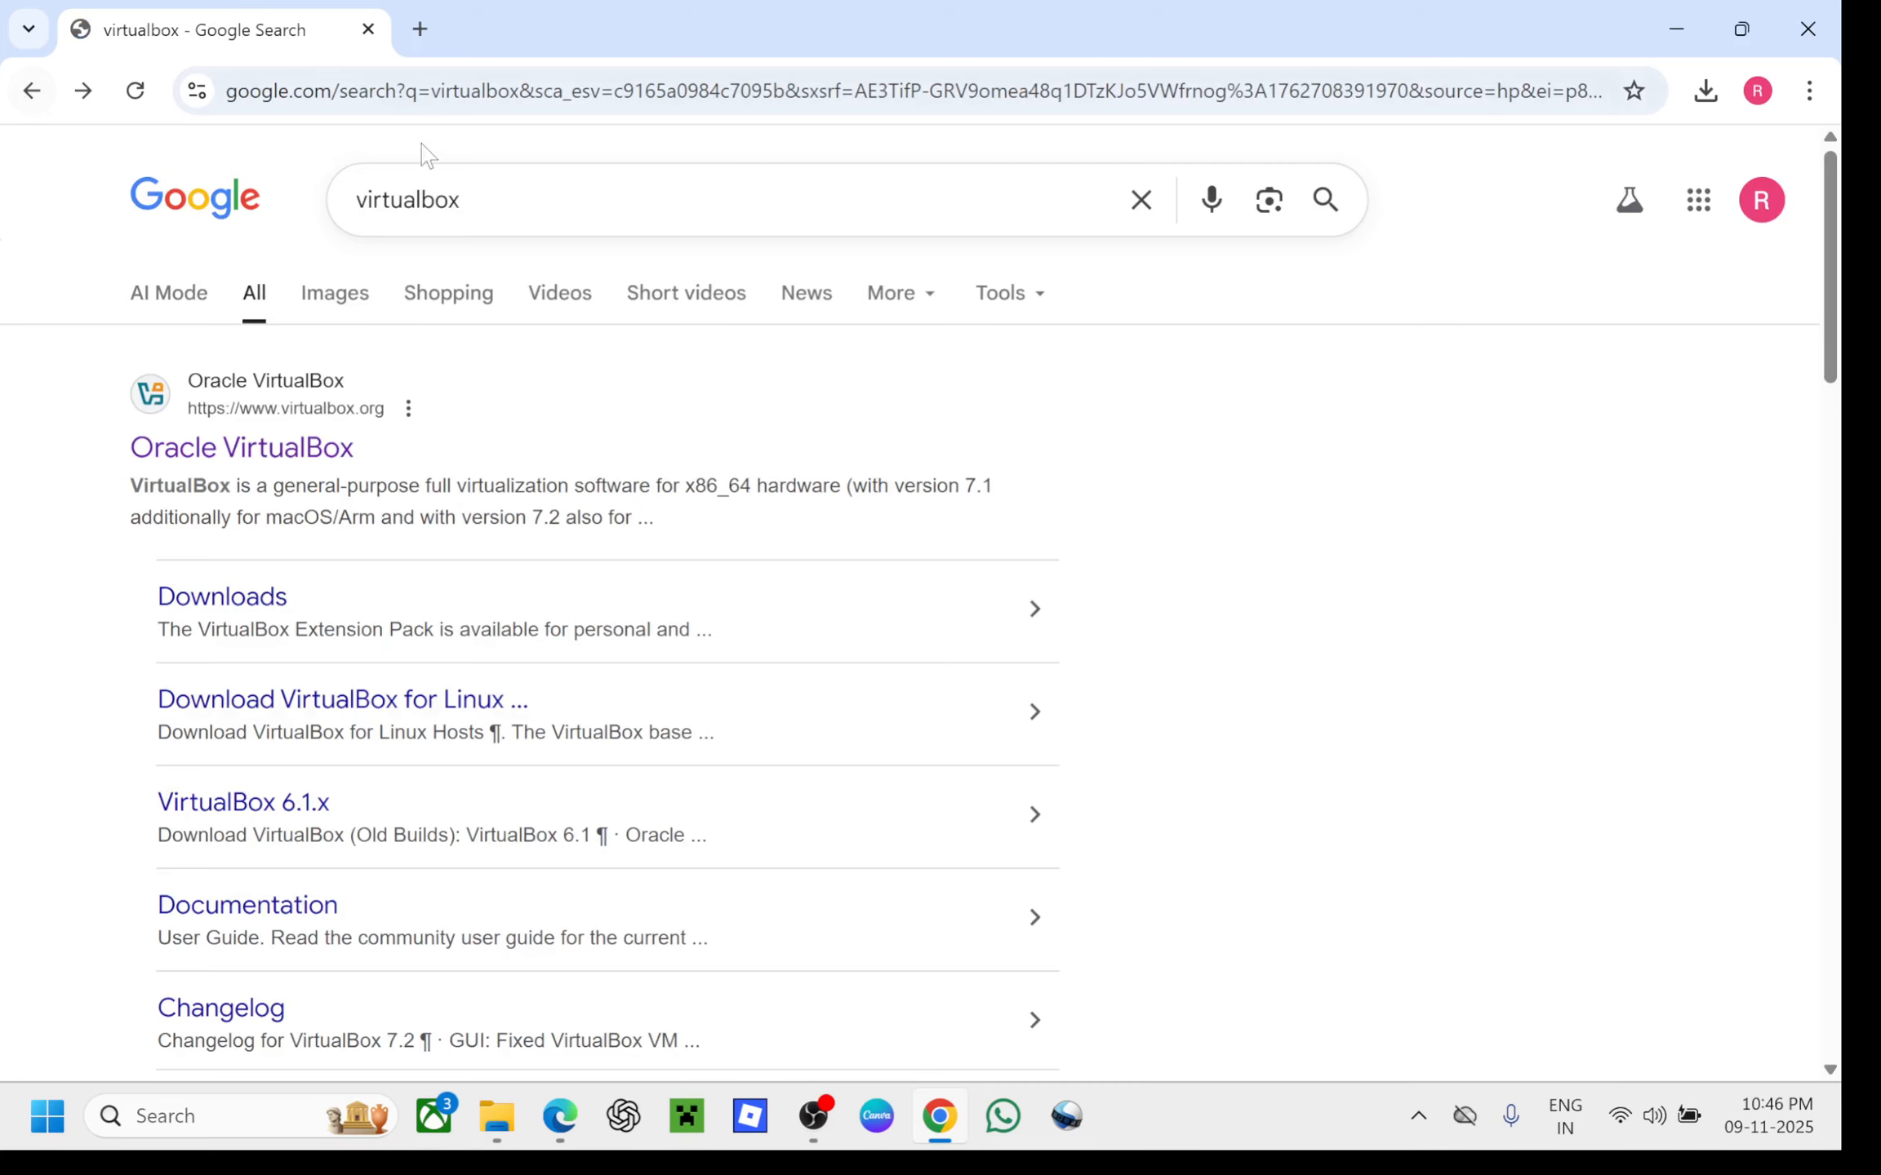
click(31, 91)
click(584, 436)
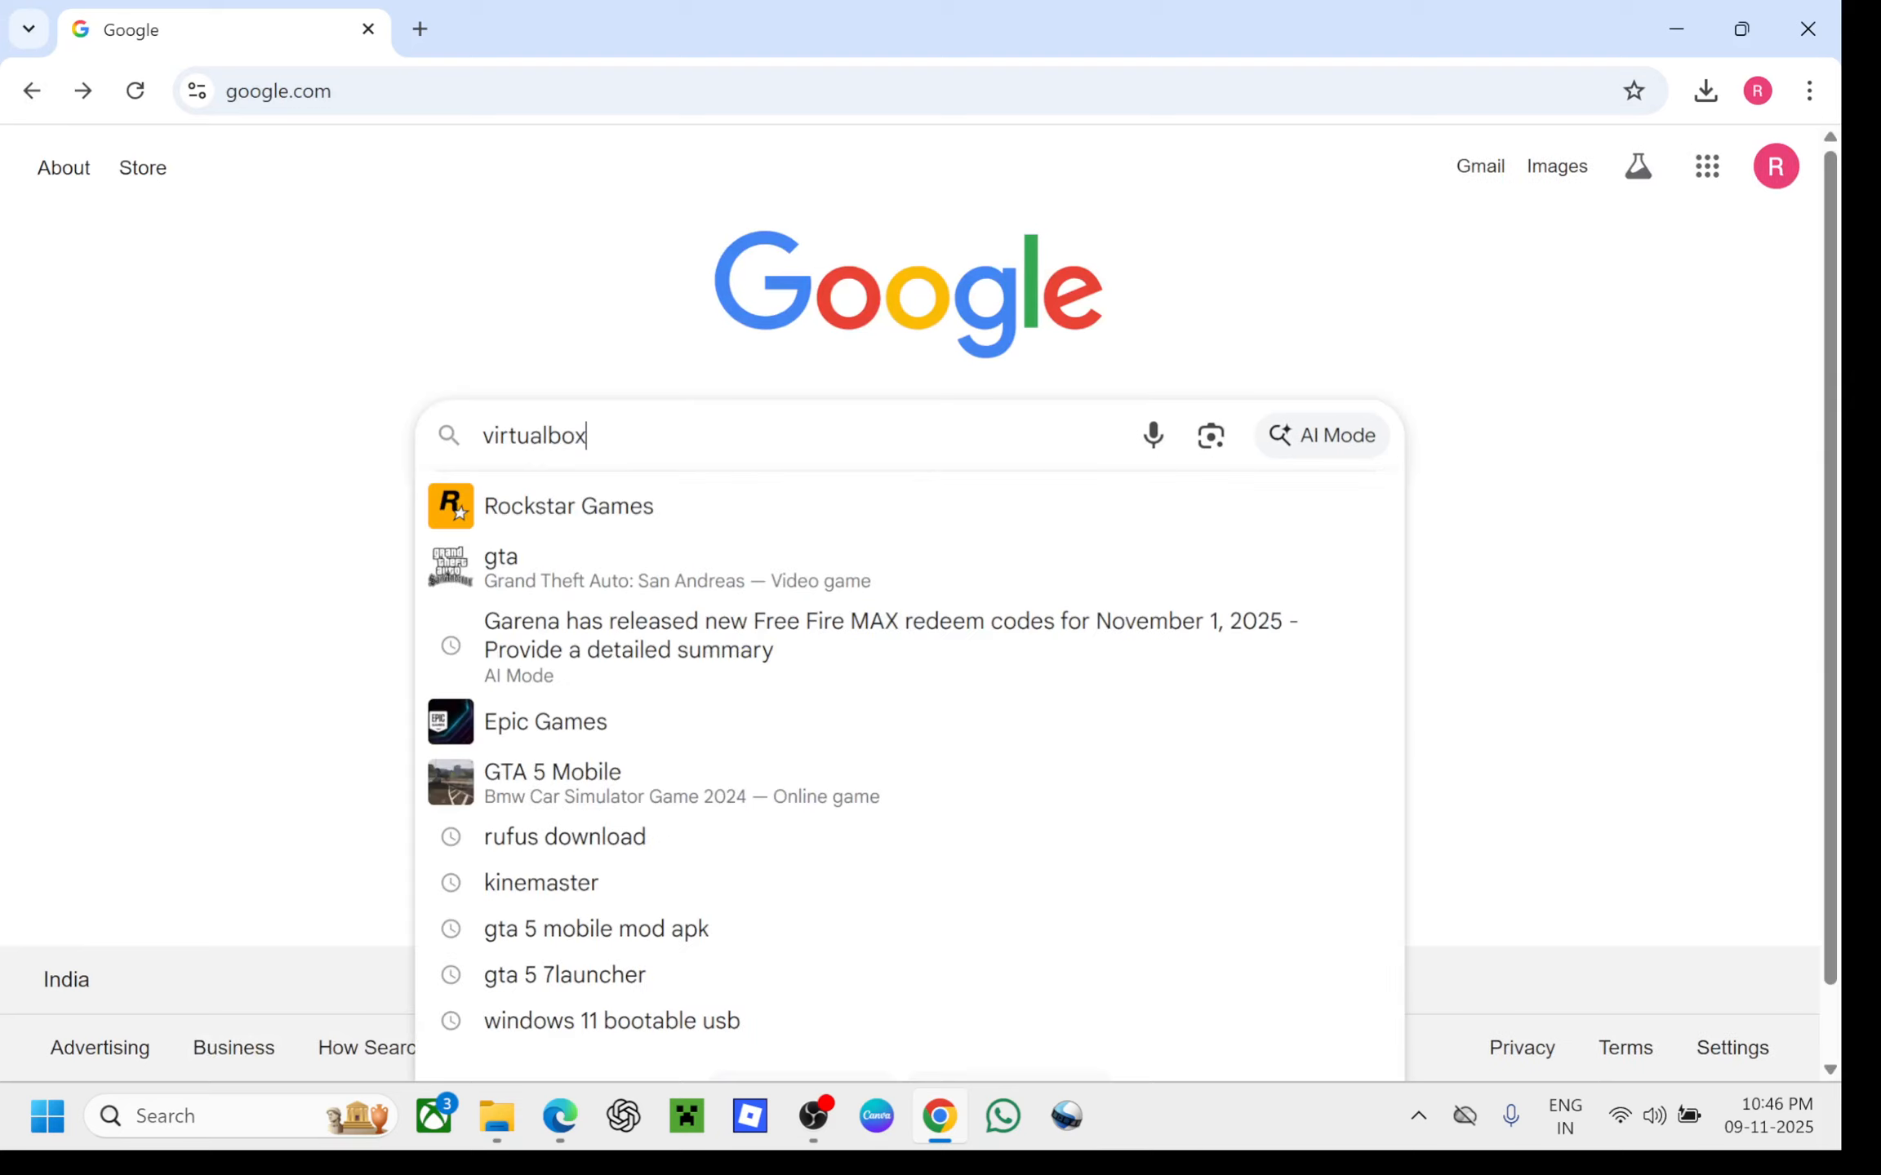
text(virt)
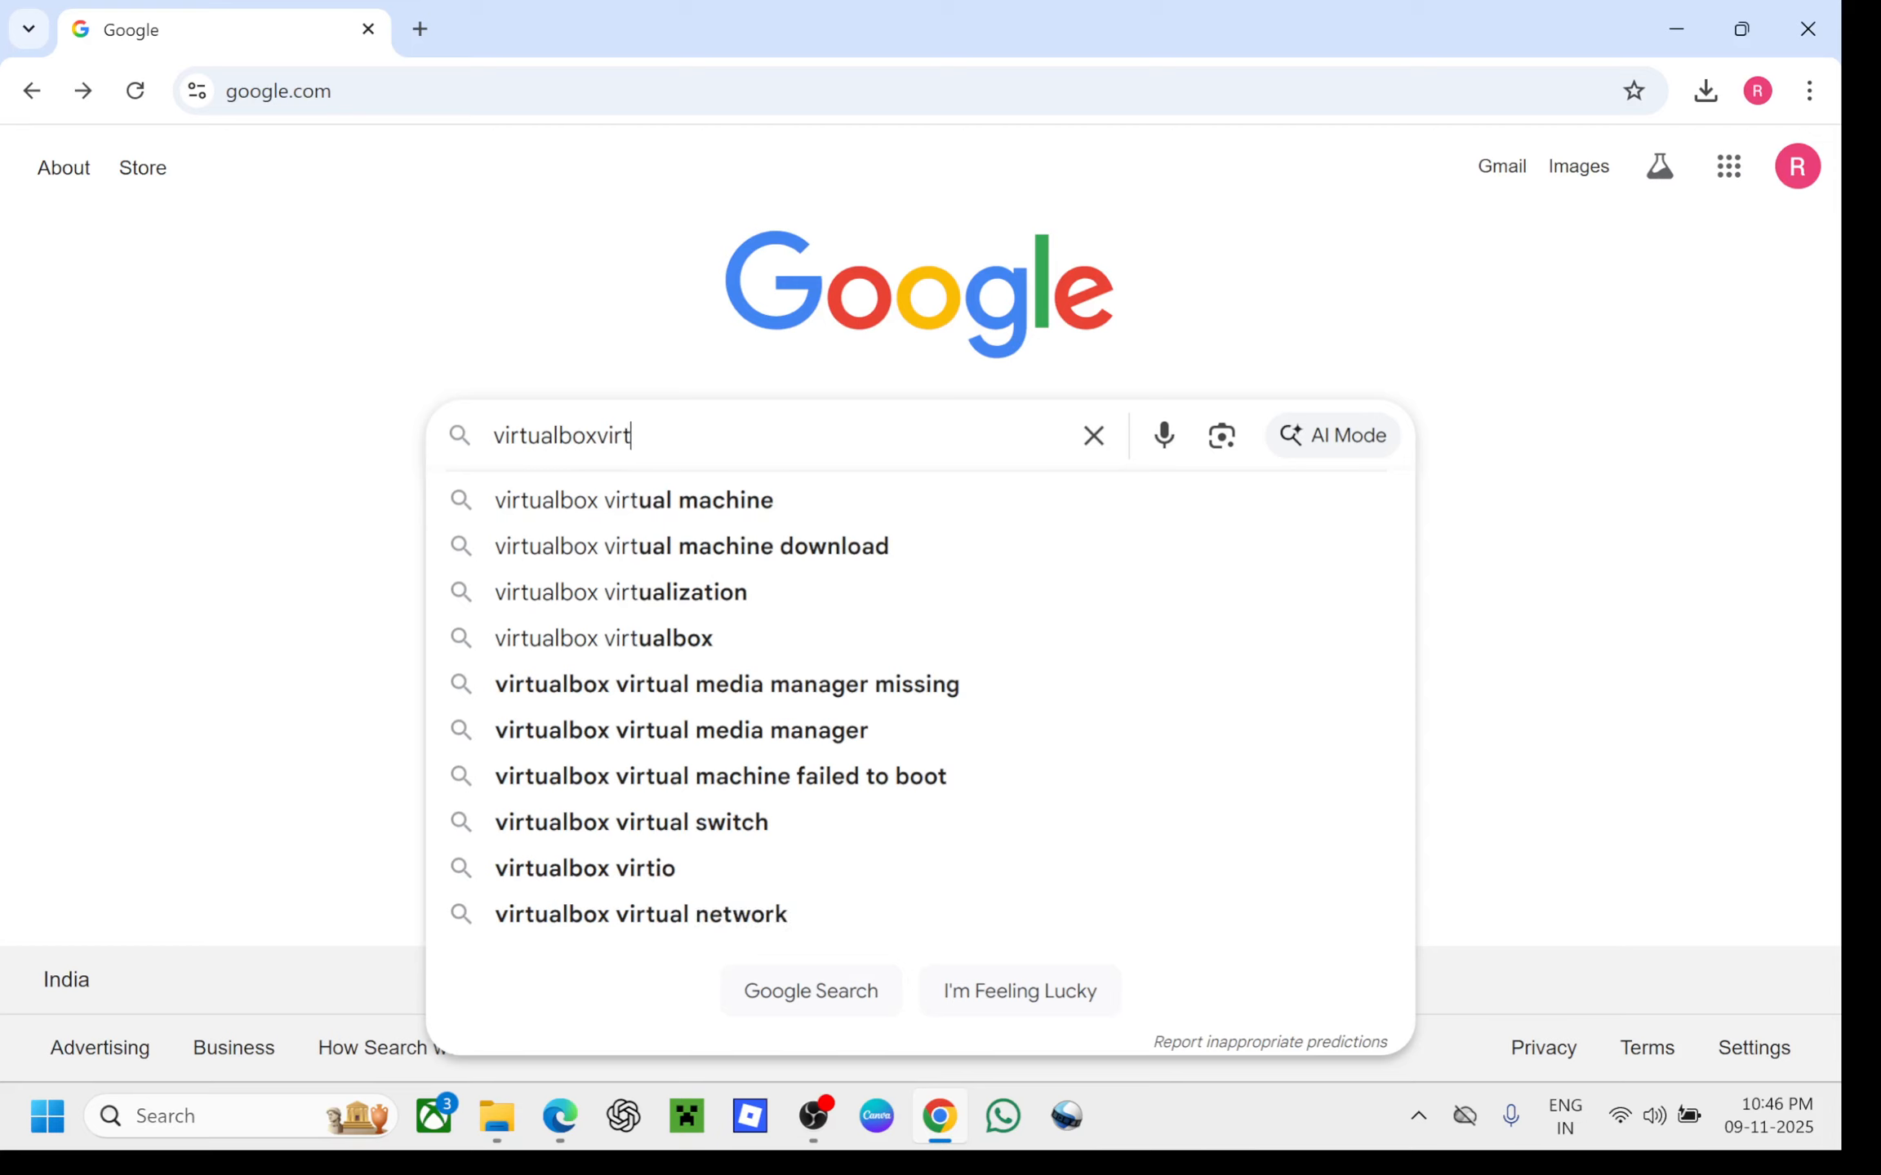
key(Caps_Lock)
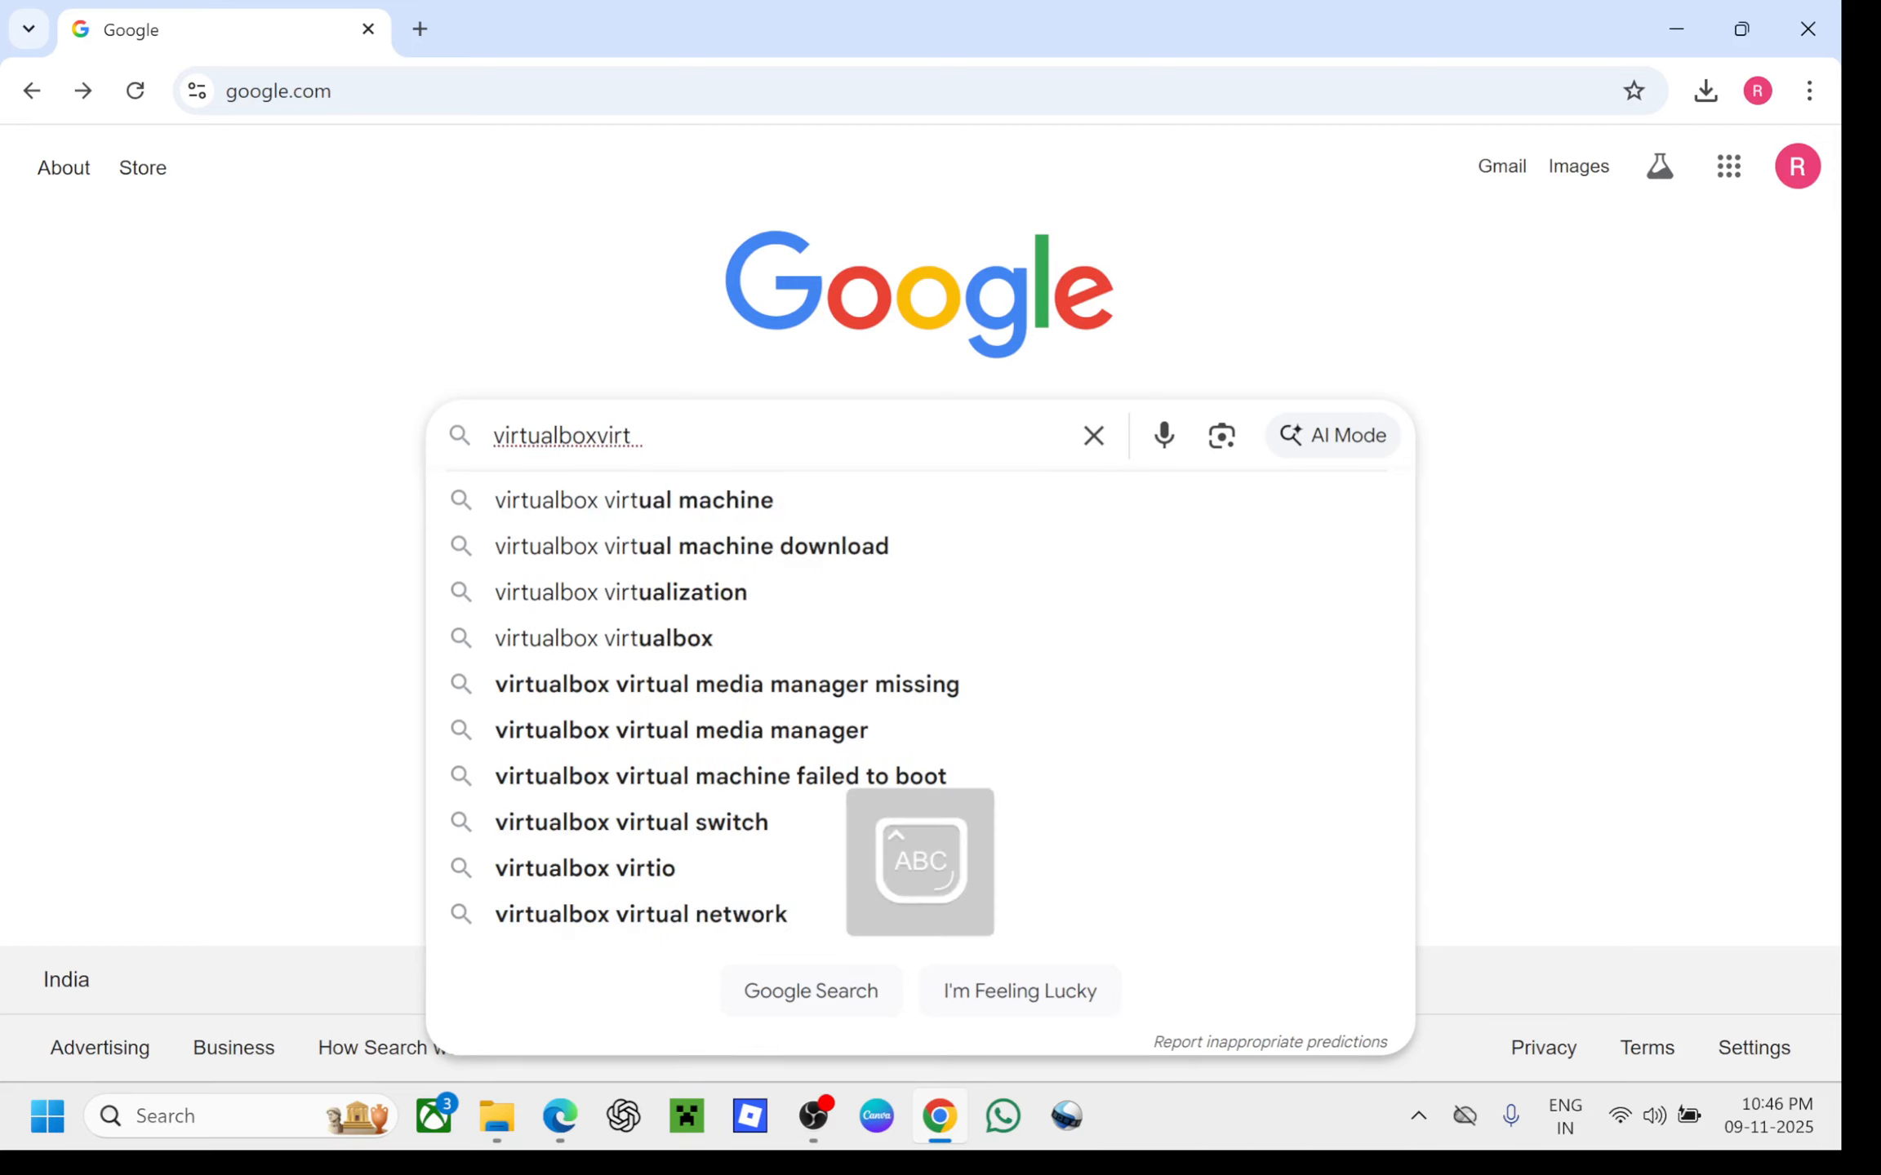
key(BackSpace)
key(BackSpace)
key(BackSpace)
key(BackSpace)
key(BackSpace)
key(BackSpace)
key(BackSpace)
key(BackSpace)
key(BackSpace)
key(BackSpace)
key(BackSpace)
key(BackSpace)
key(BackSpace)
key(BackSpace)
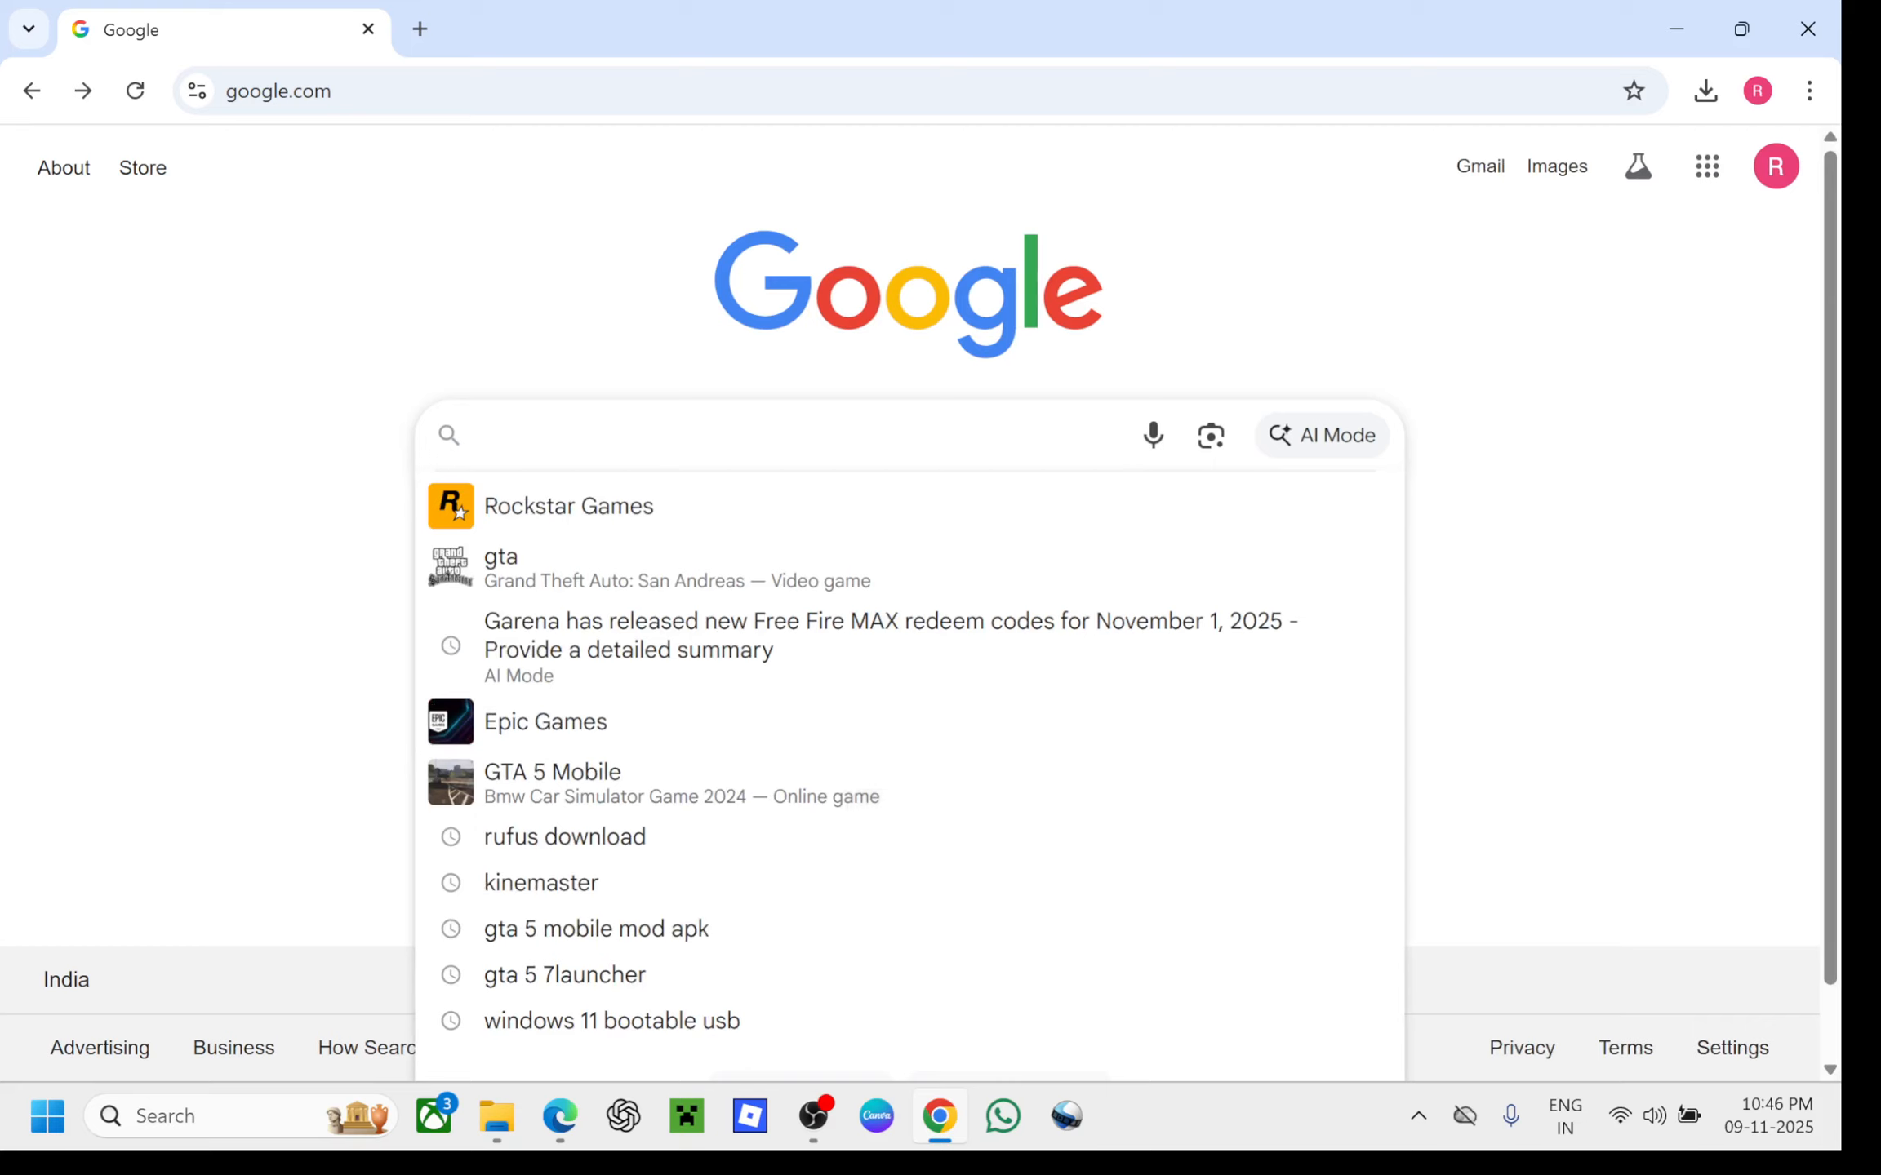
text(VIRT)
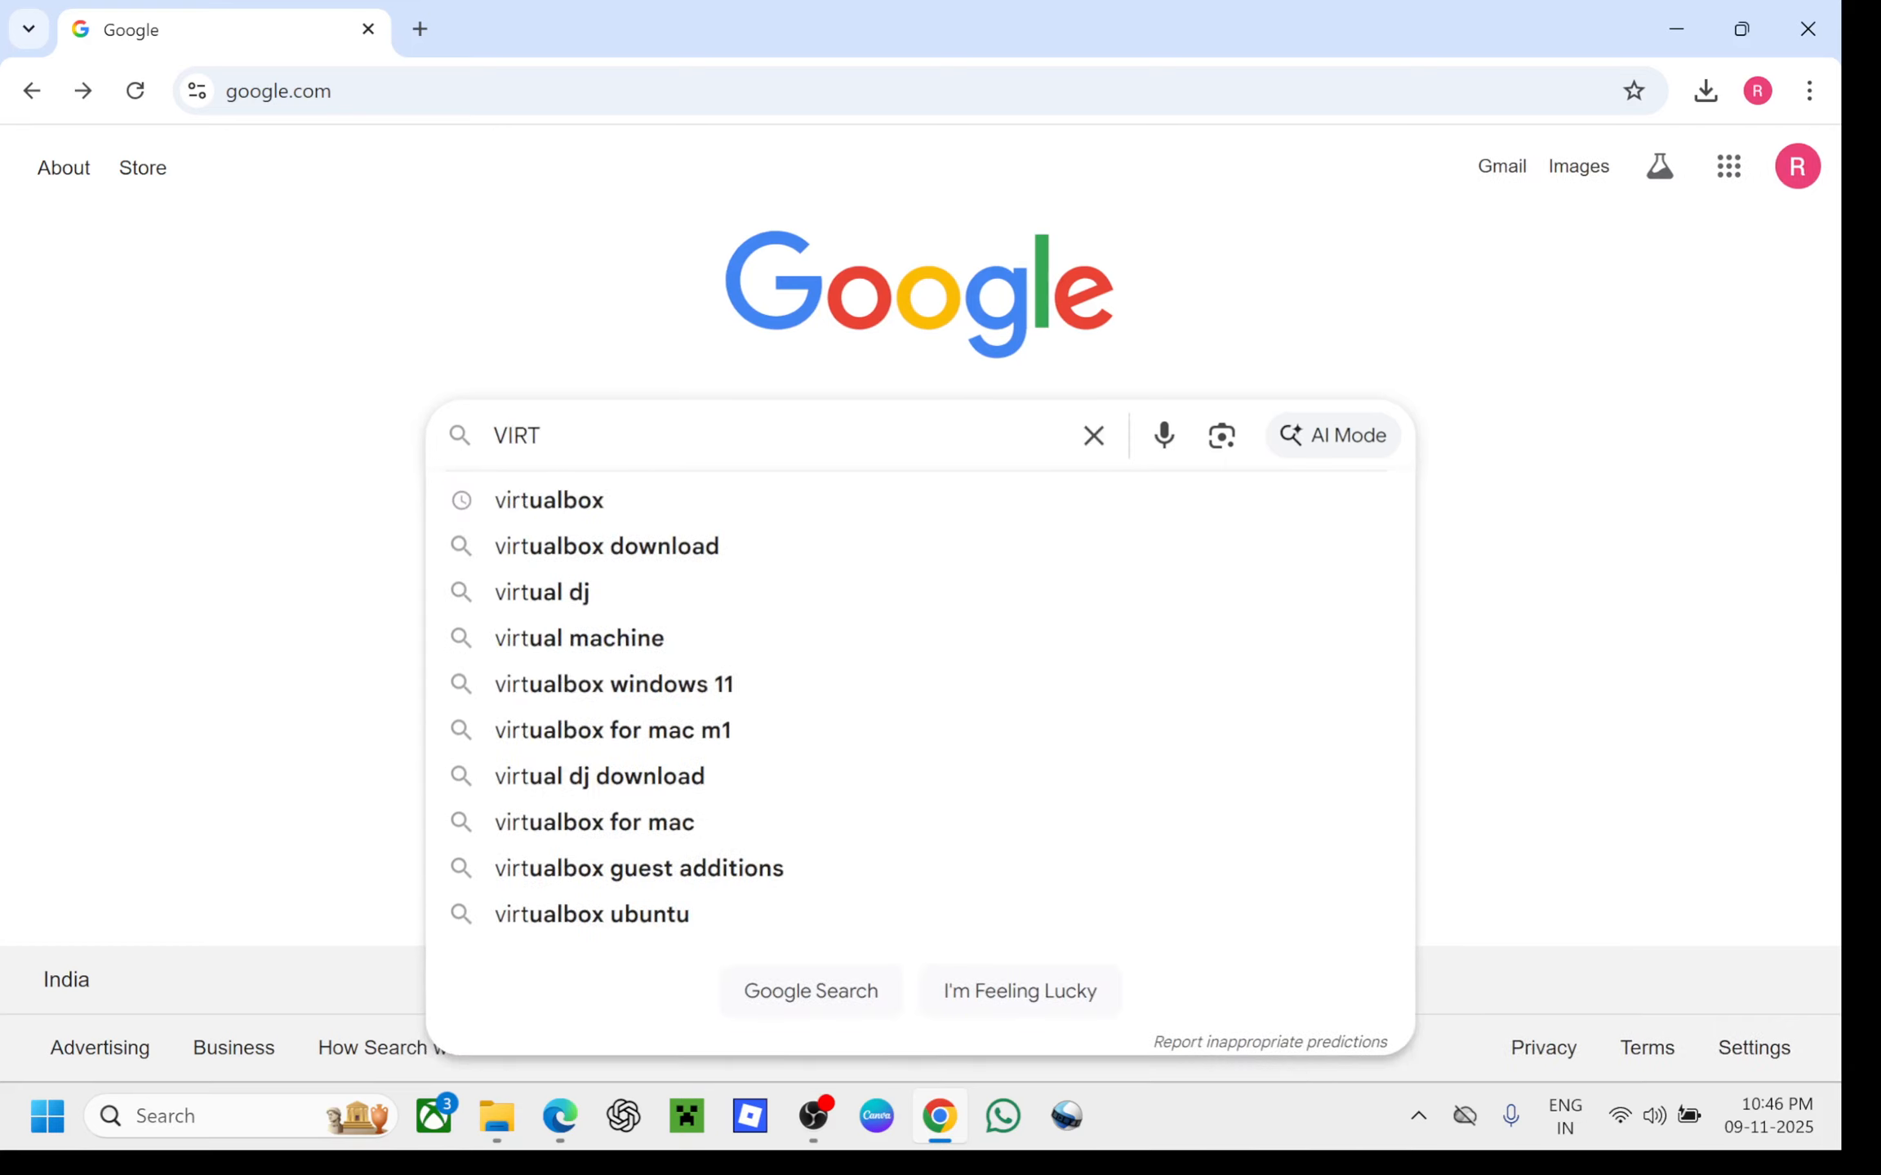
key(Down)
key(Return)
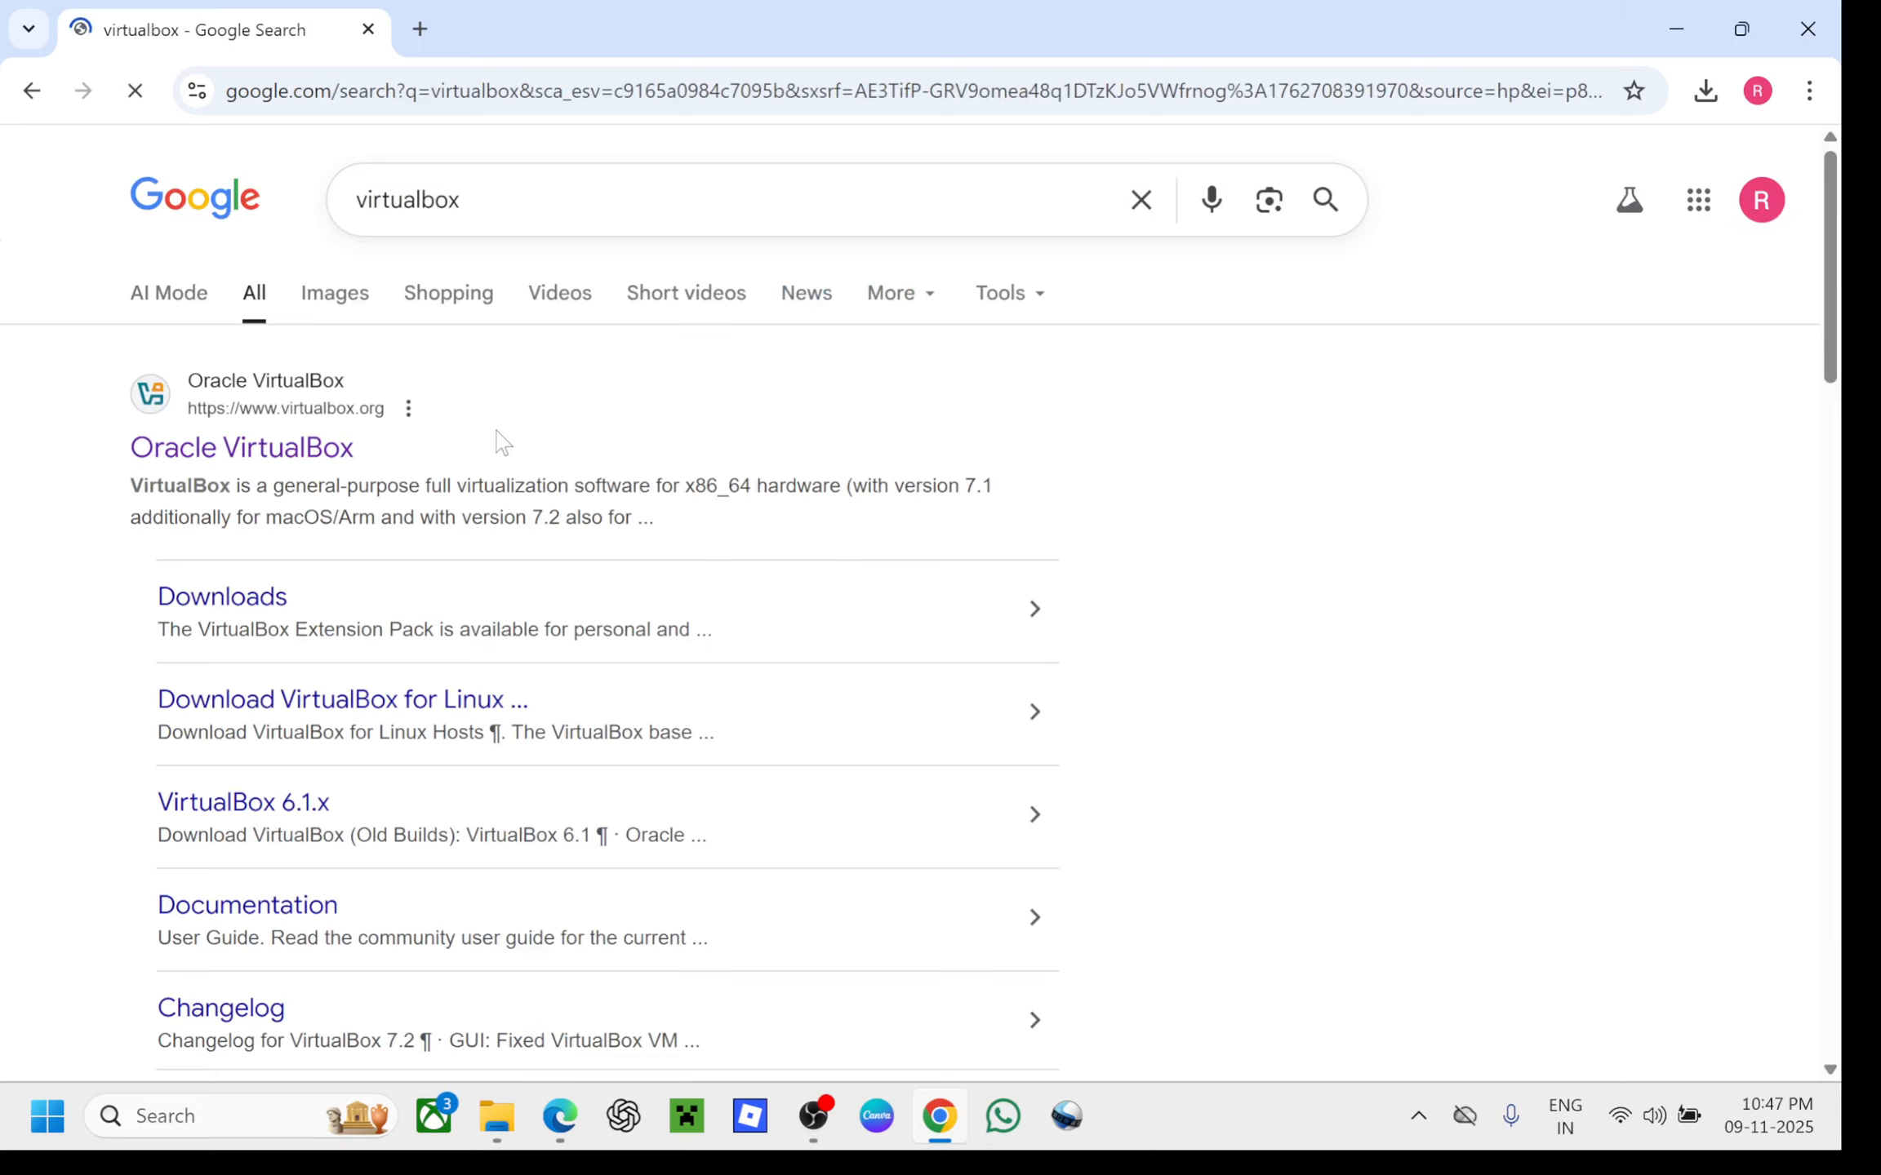
click(263, 457)
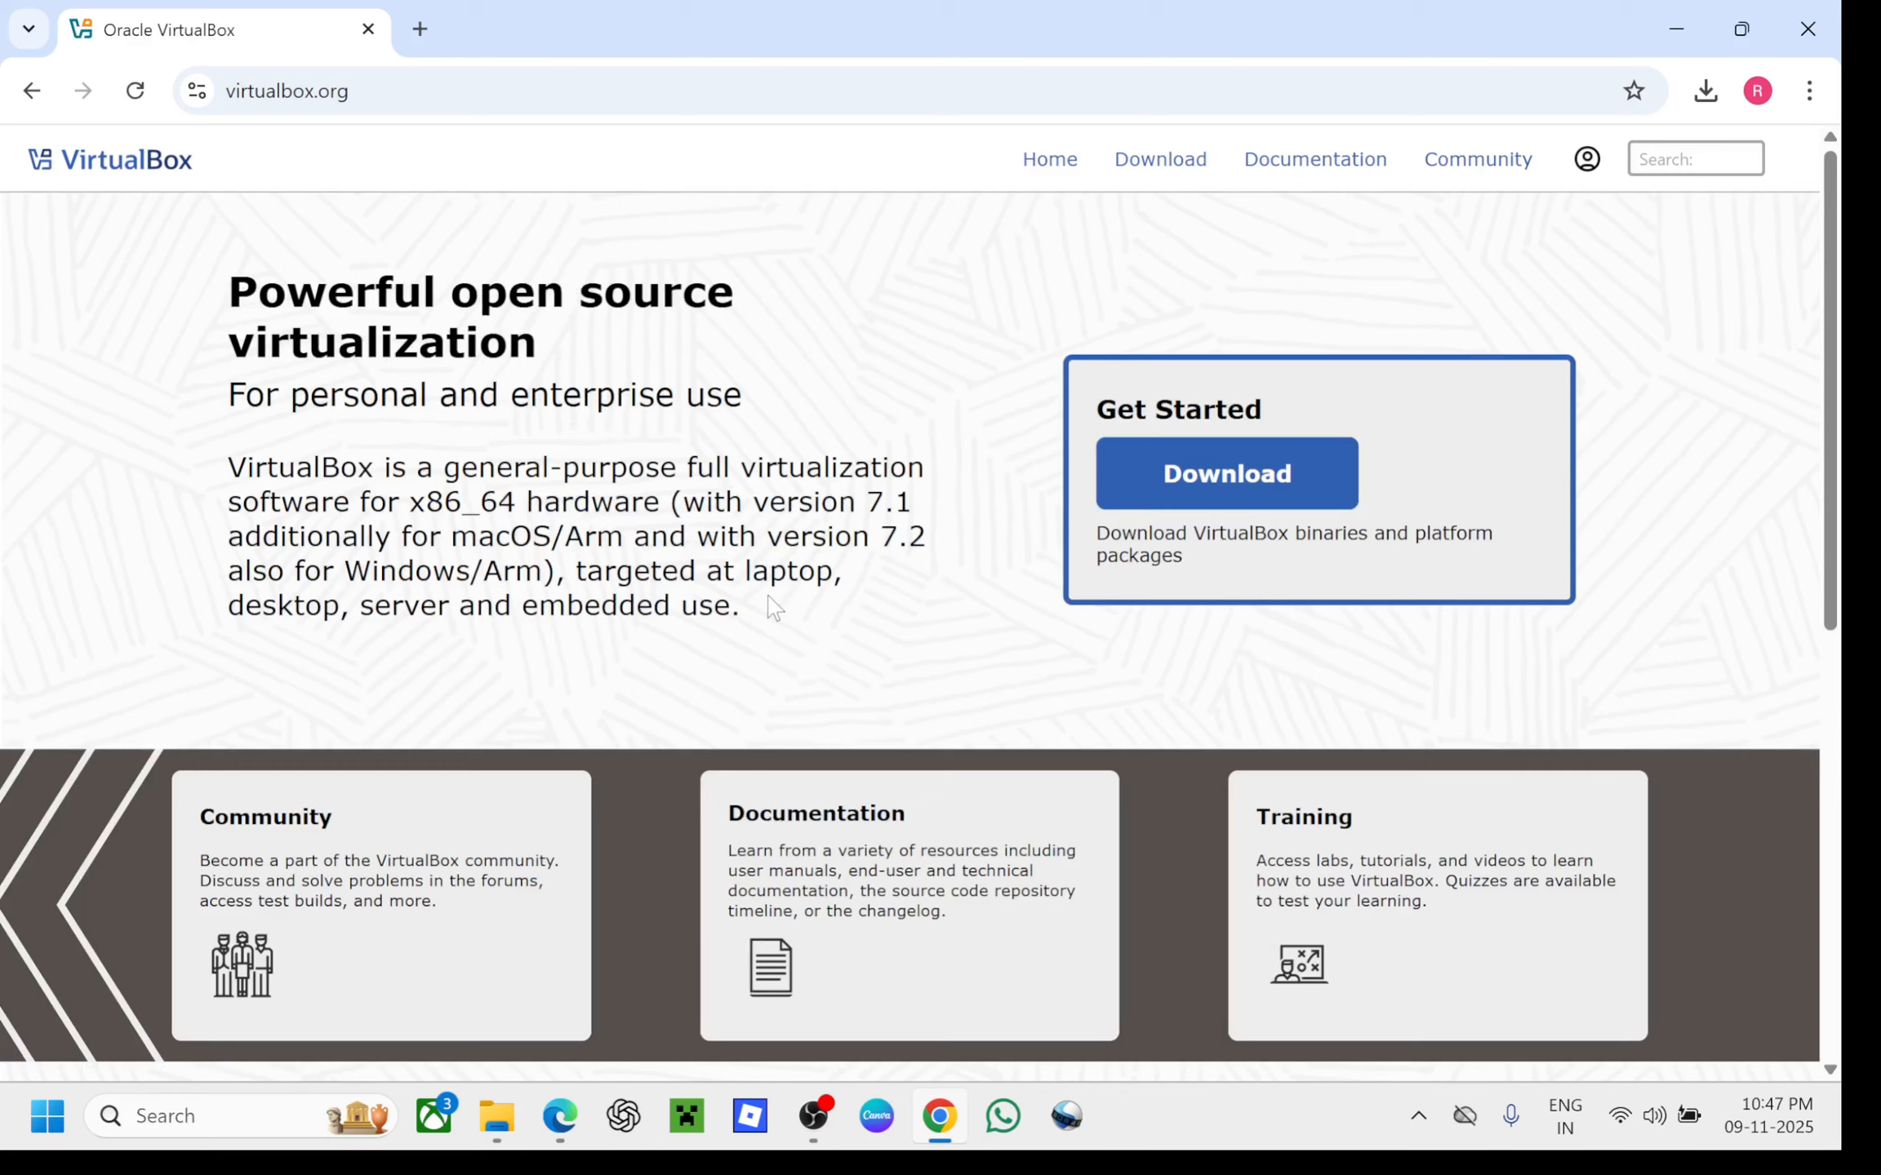
Download the VirtualBox 7.2.4 installer for Windows hosts and view the full download history
click(1278, 482)
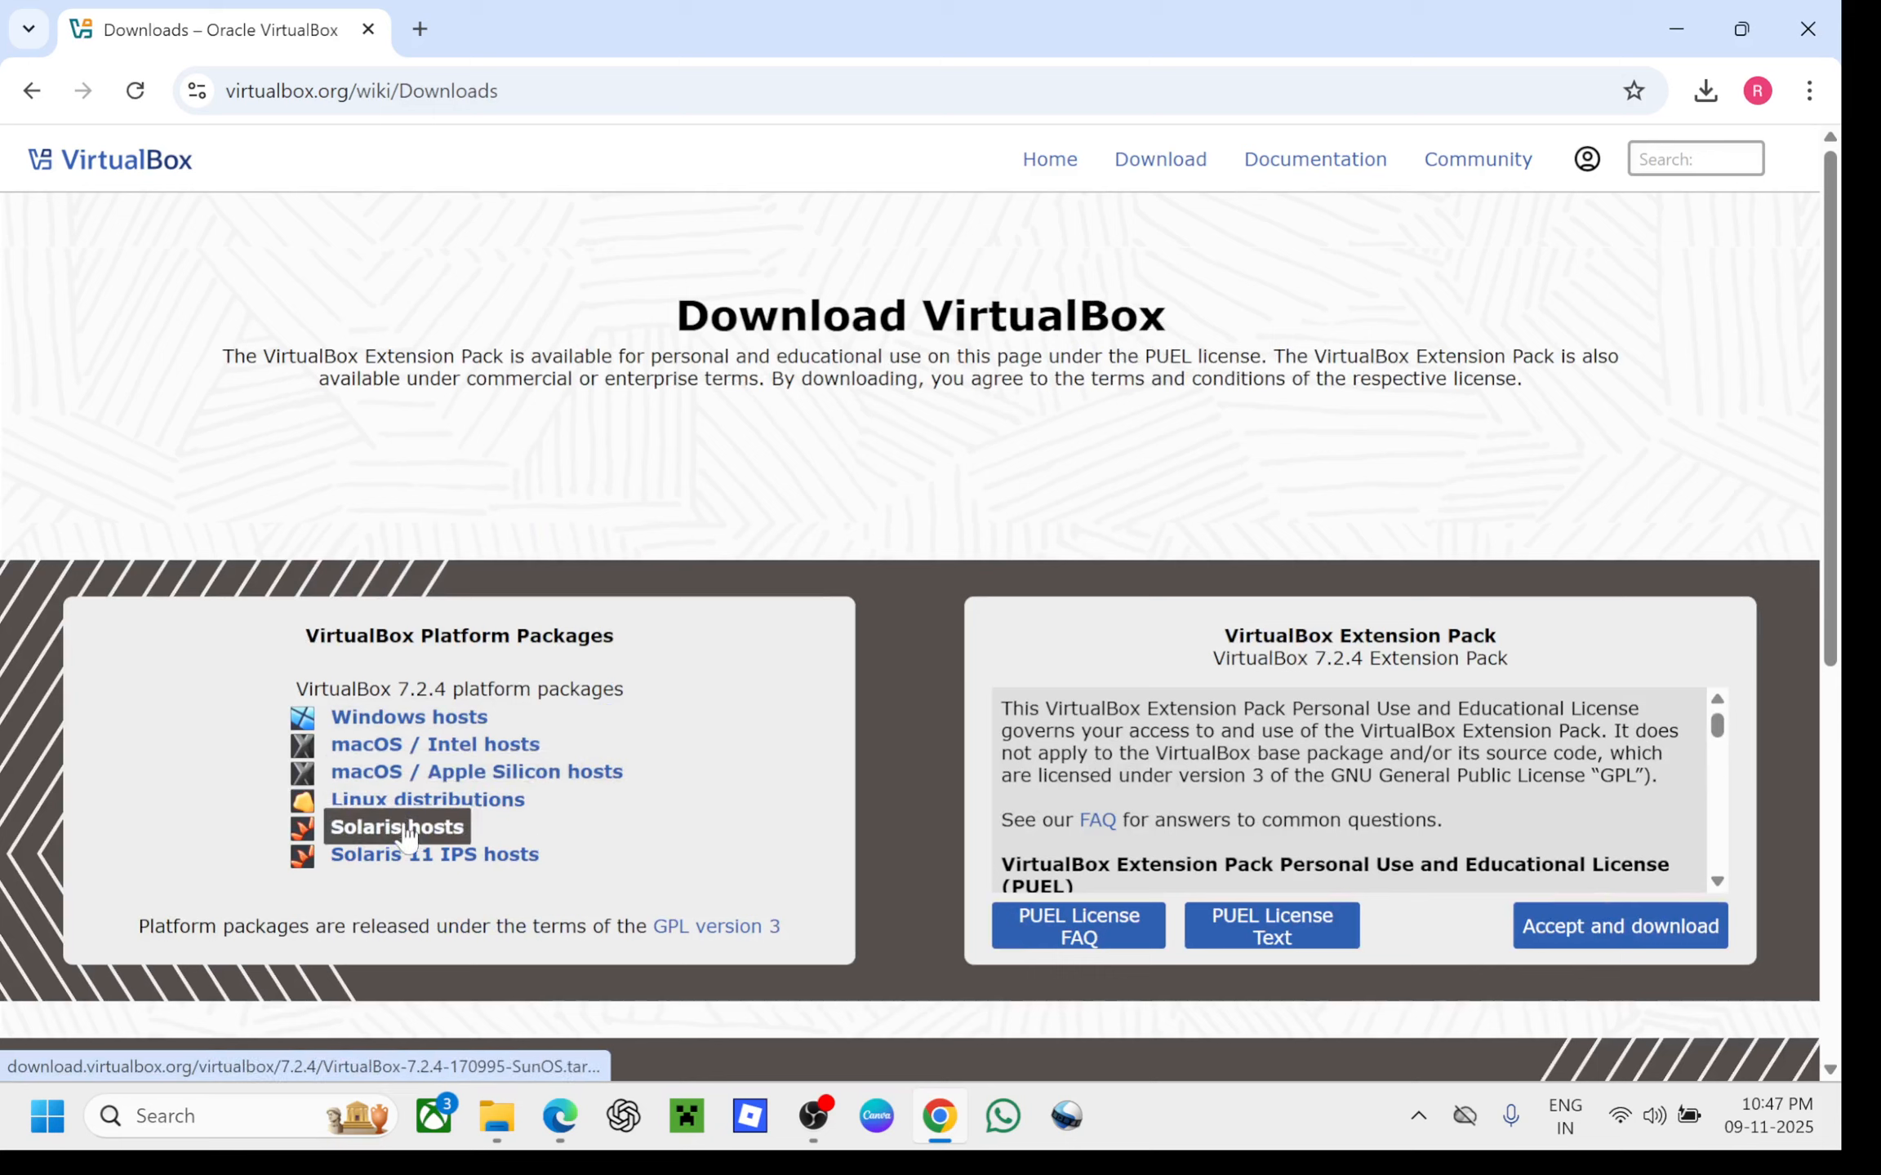
click(432, 718)
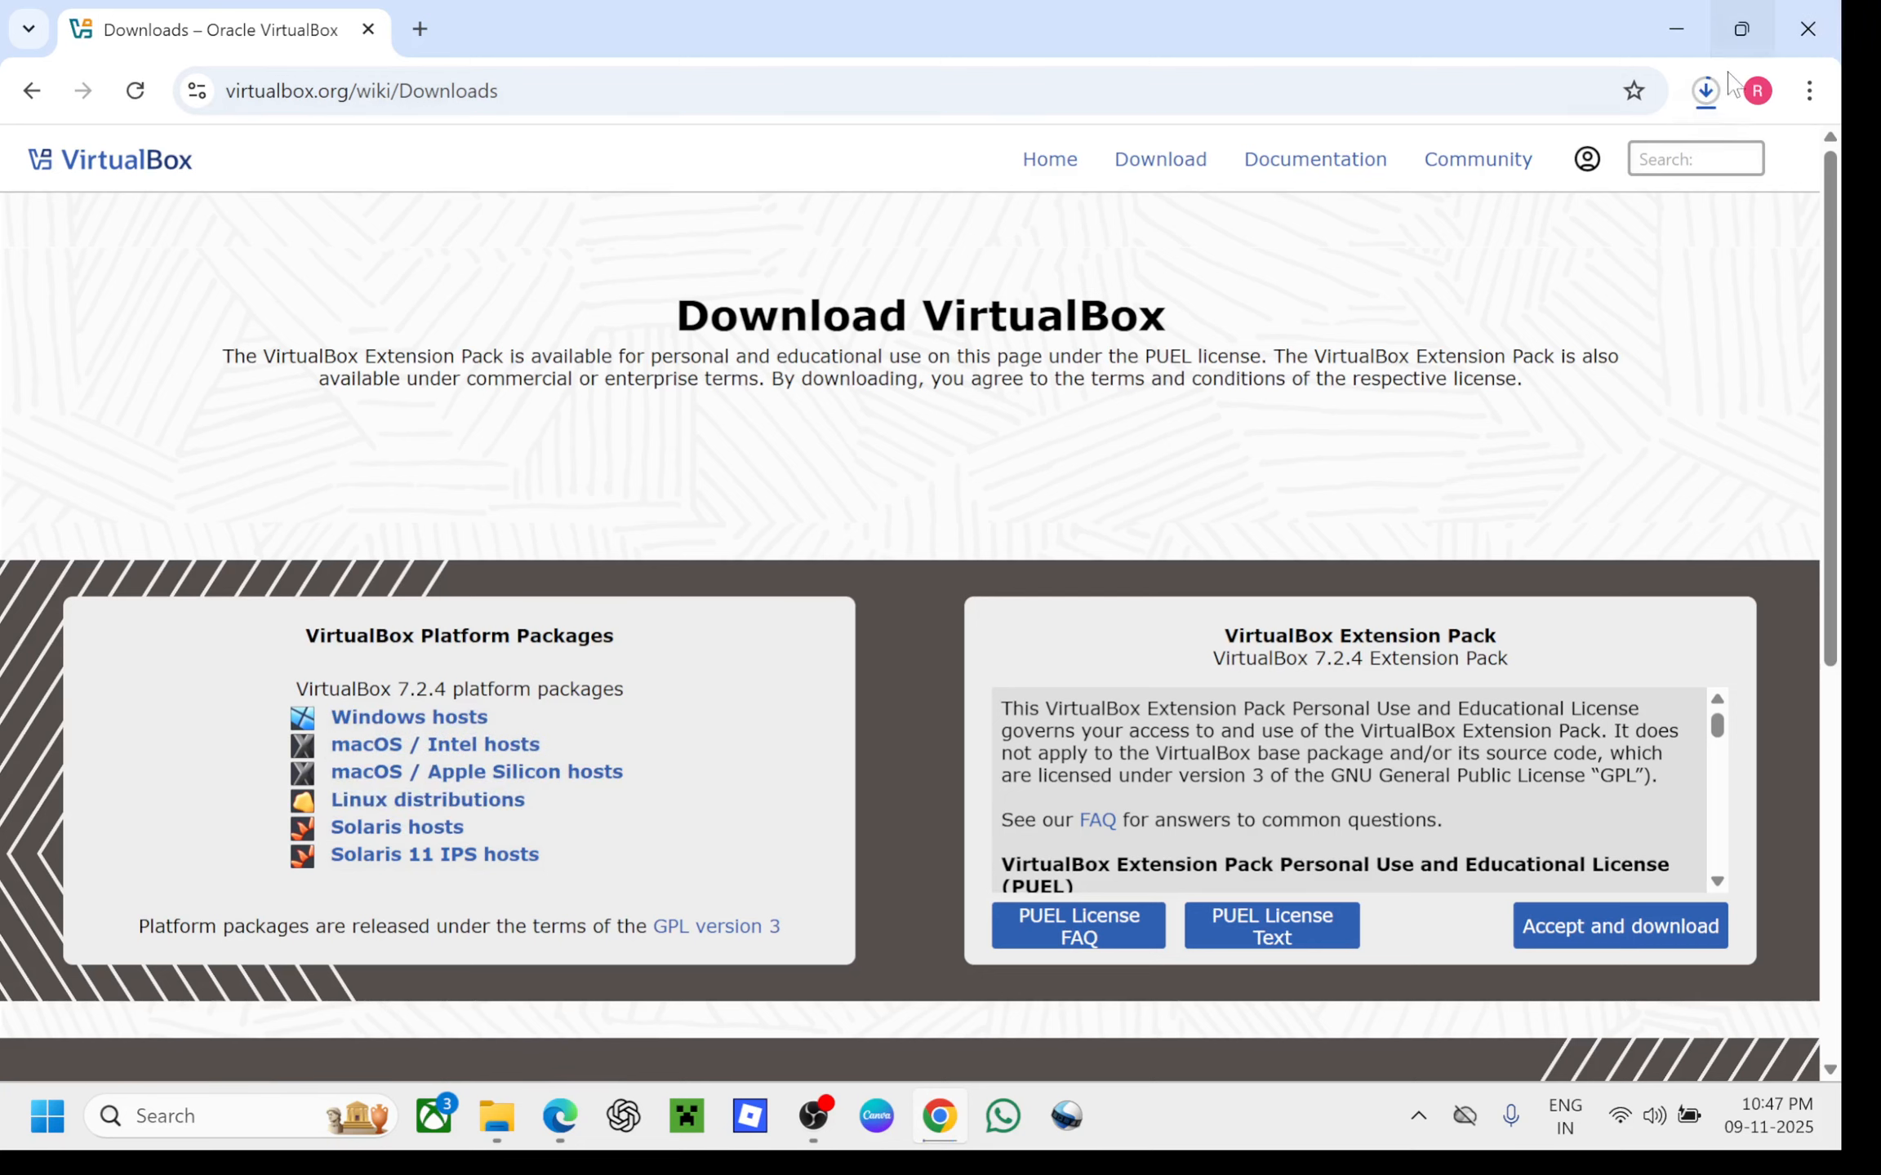
click(1706, 91)
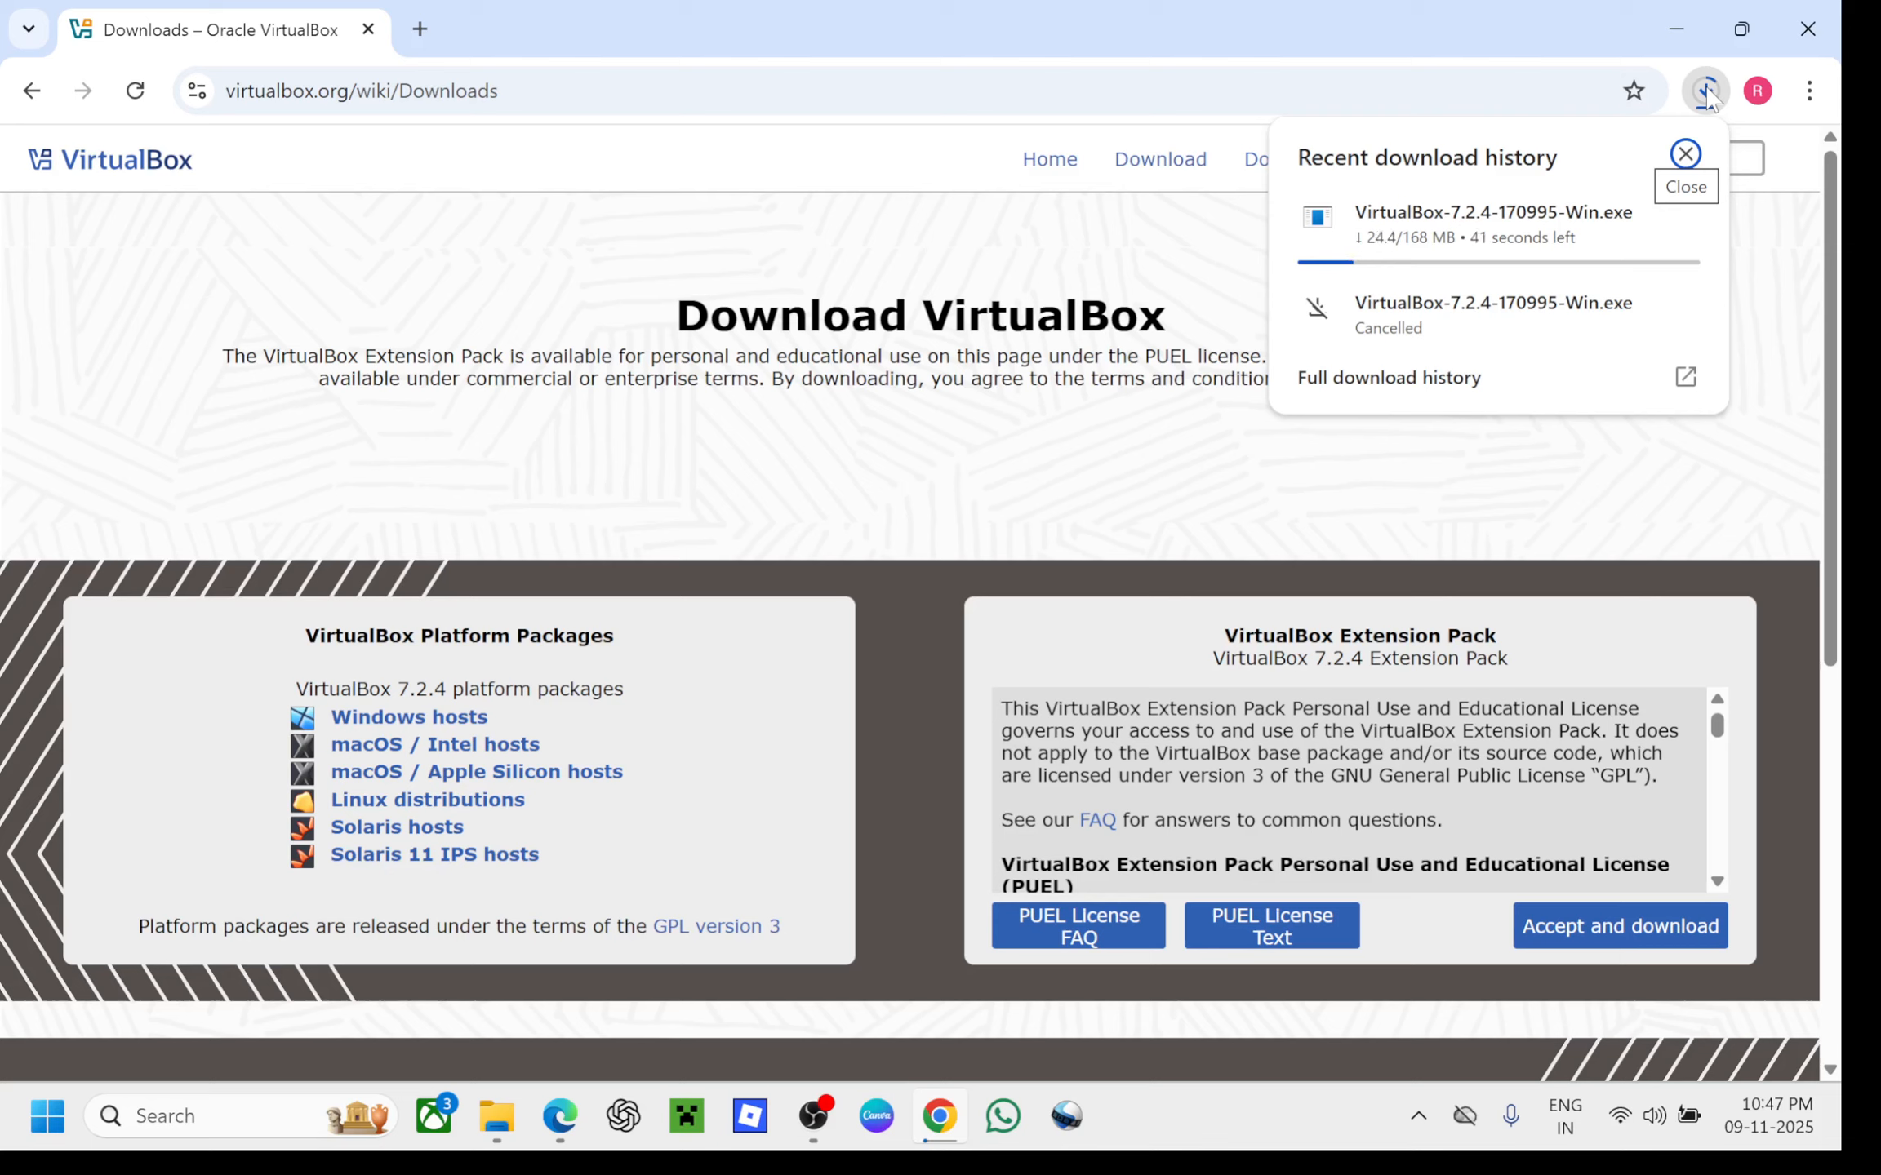
mouse_move(1680, 214)
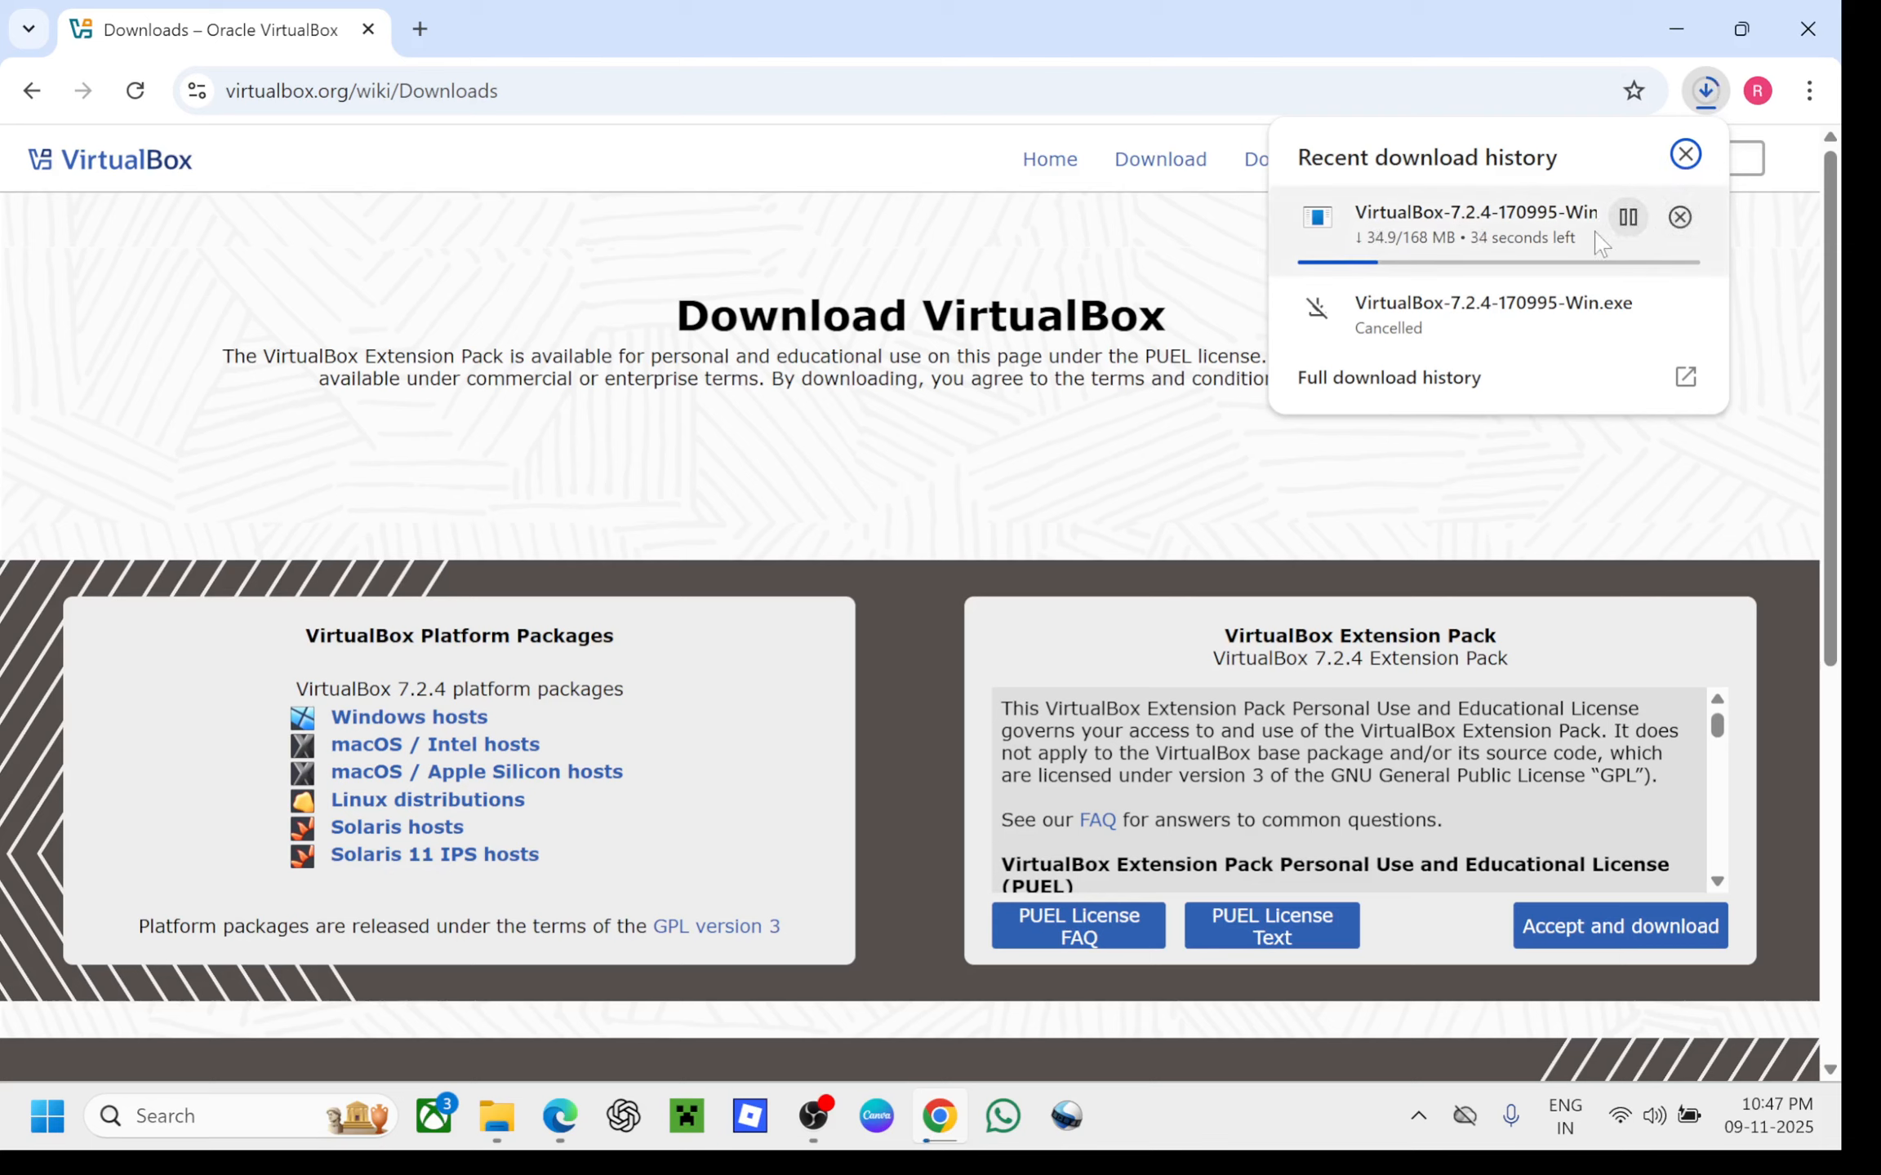
click(1453, 380)
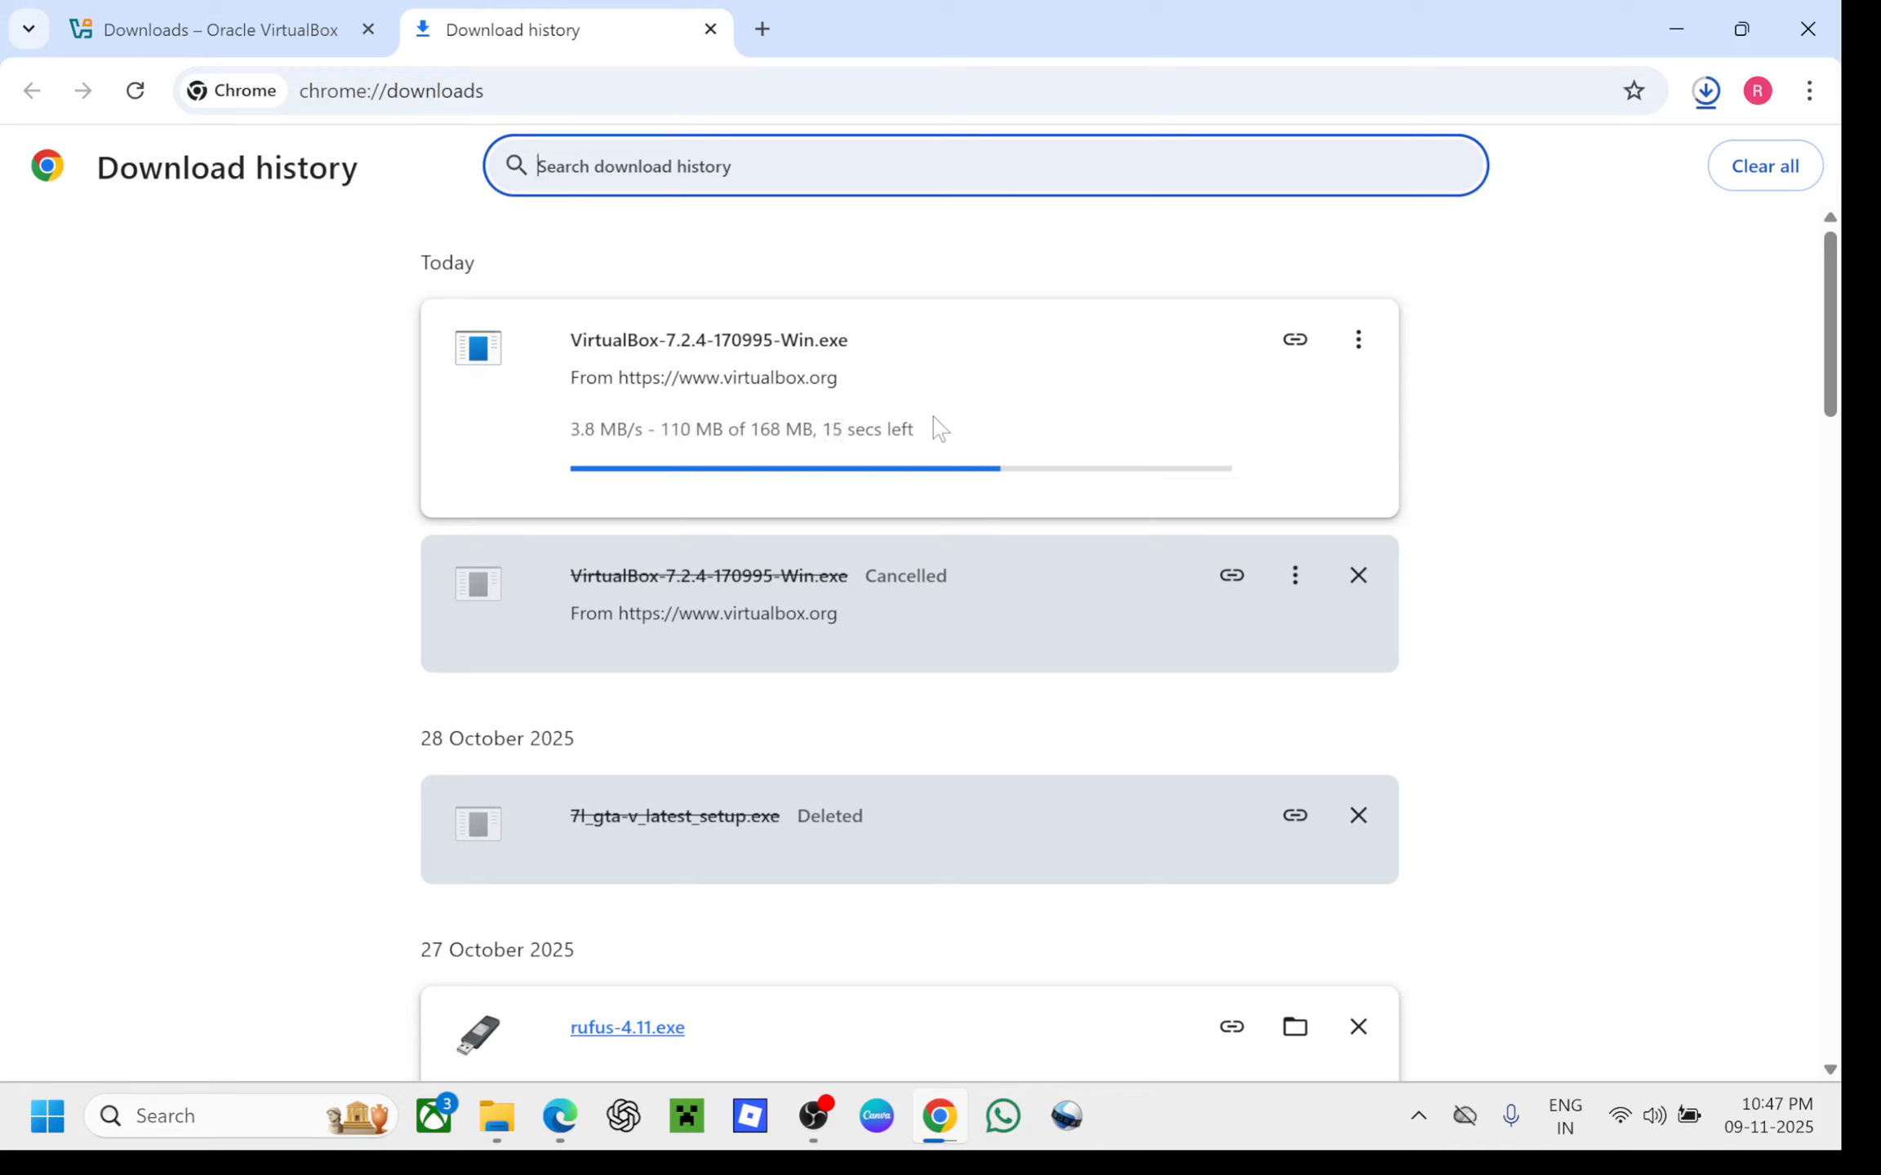
Open Data (D:) in File Explorer and look through the Softwares and Others folders
click(500, 1112)
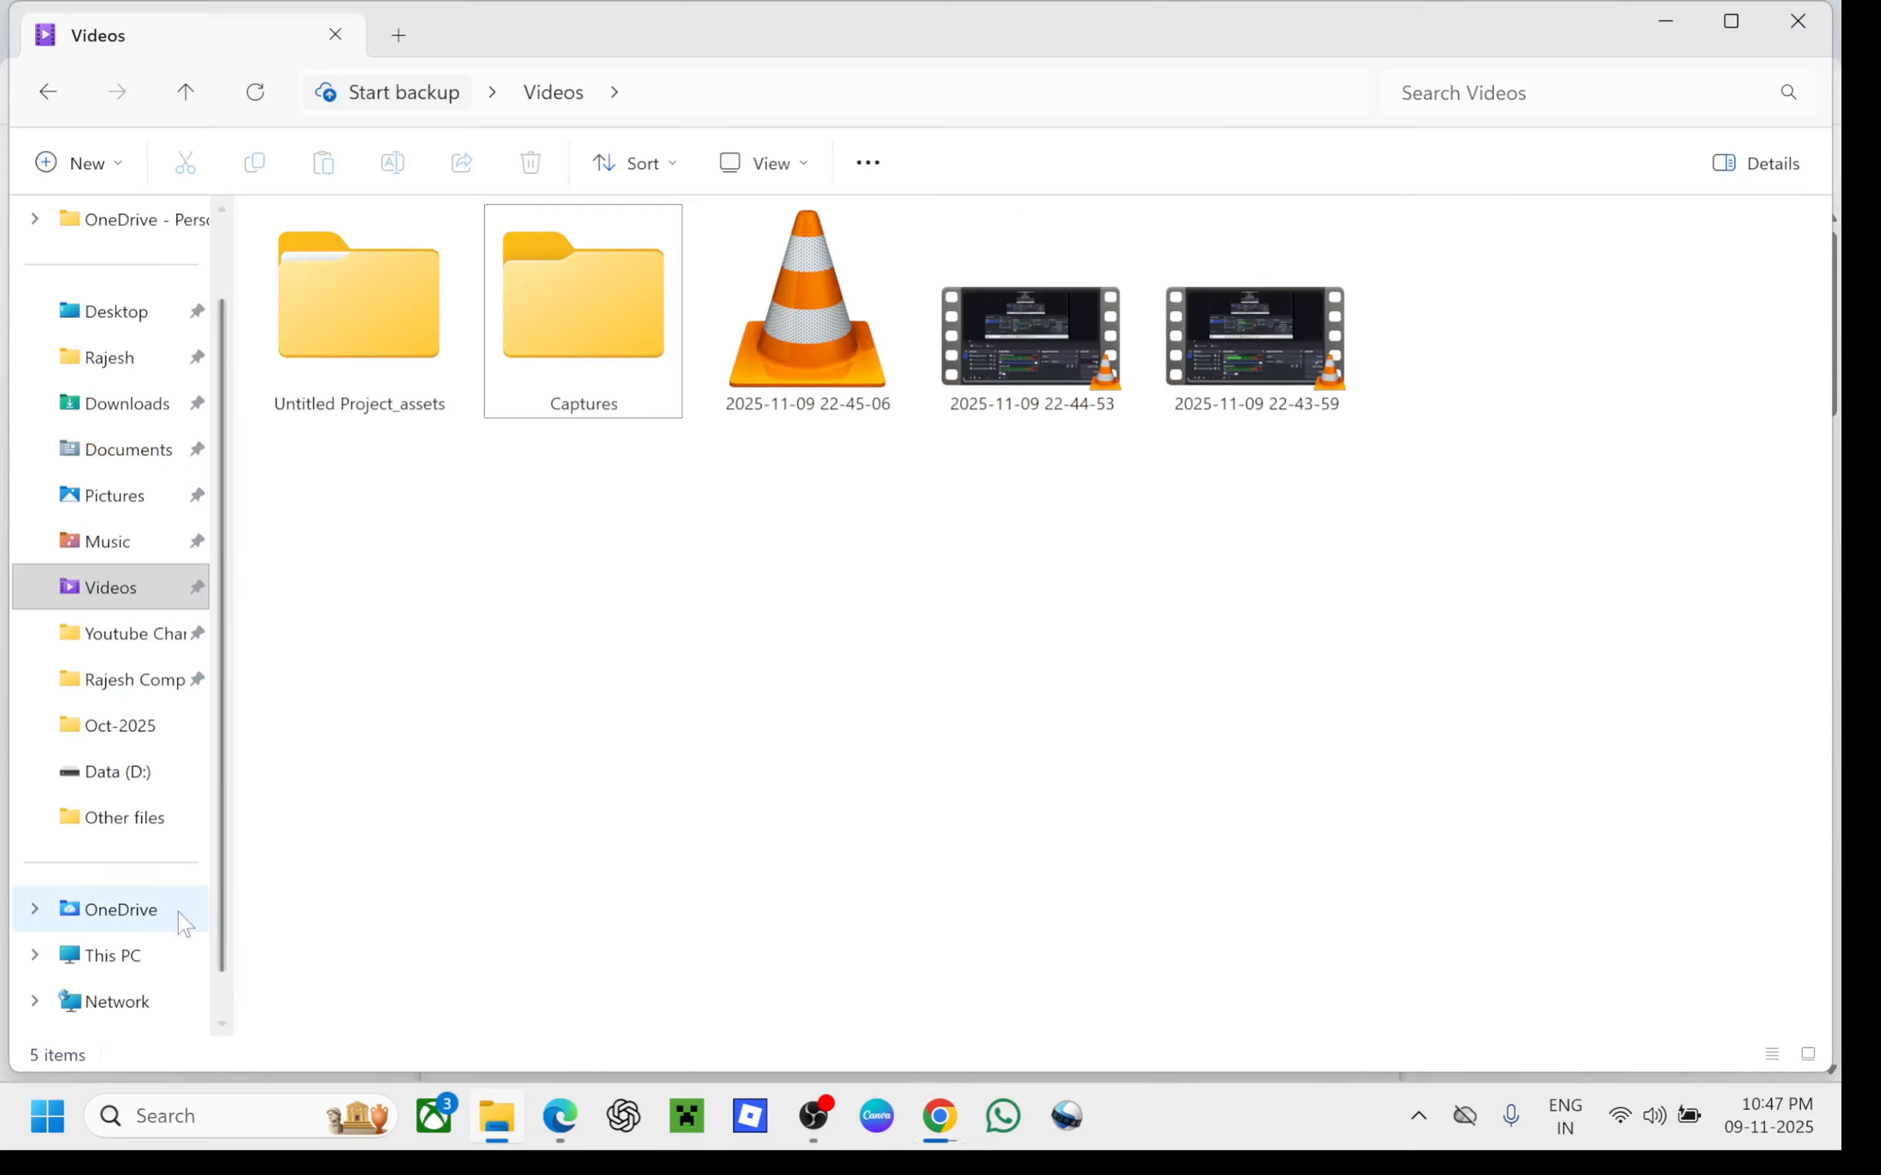
click(114, 956)
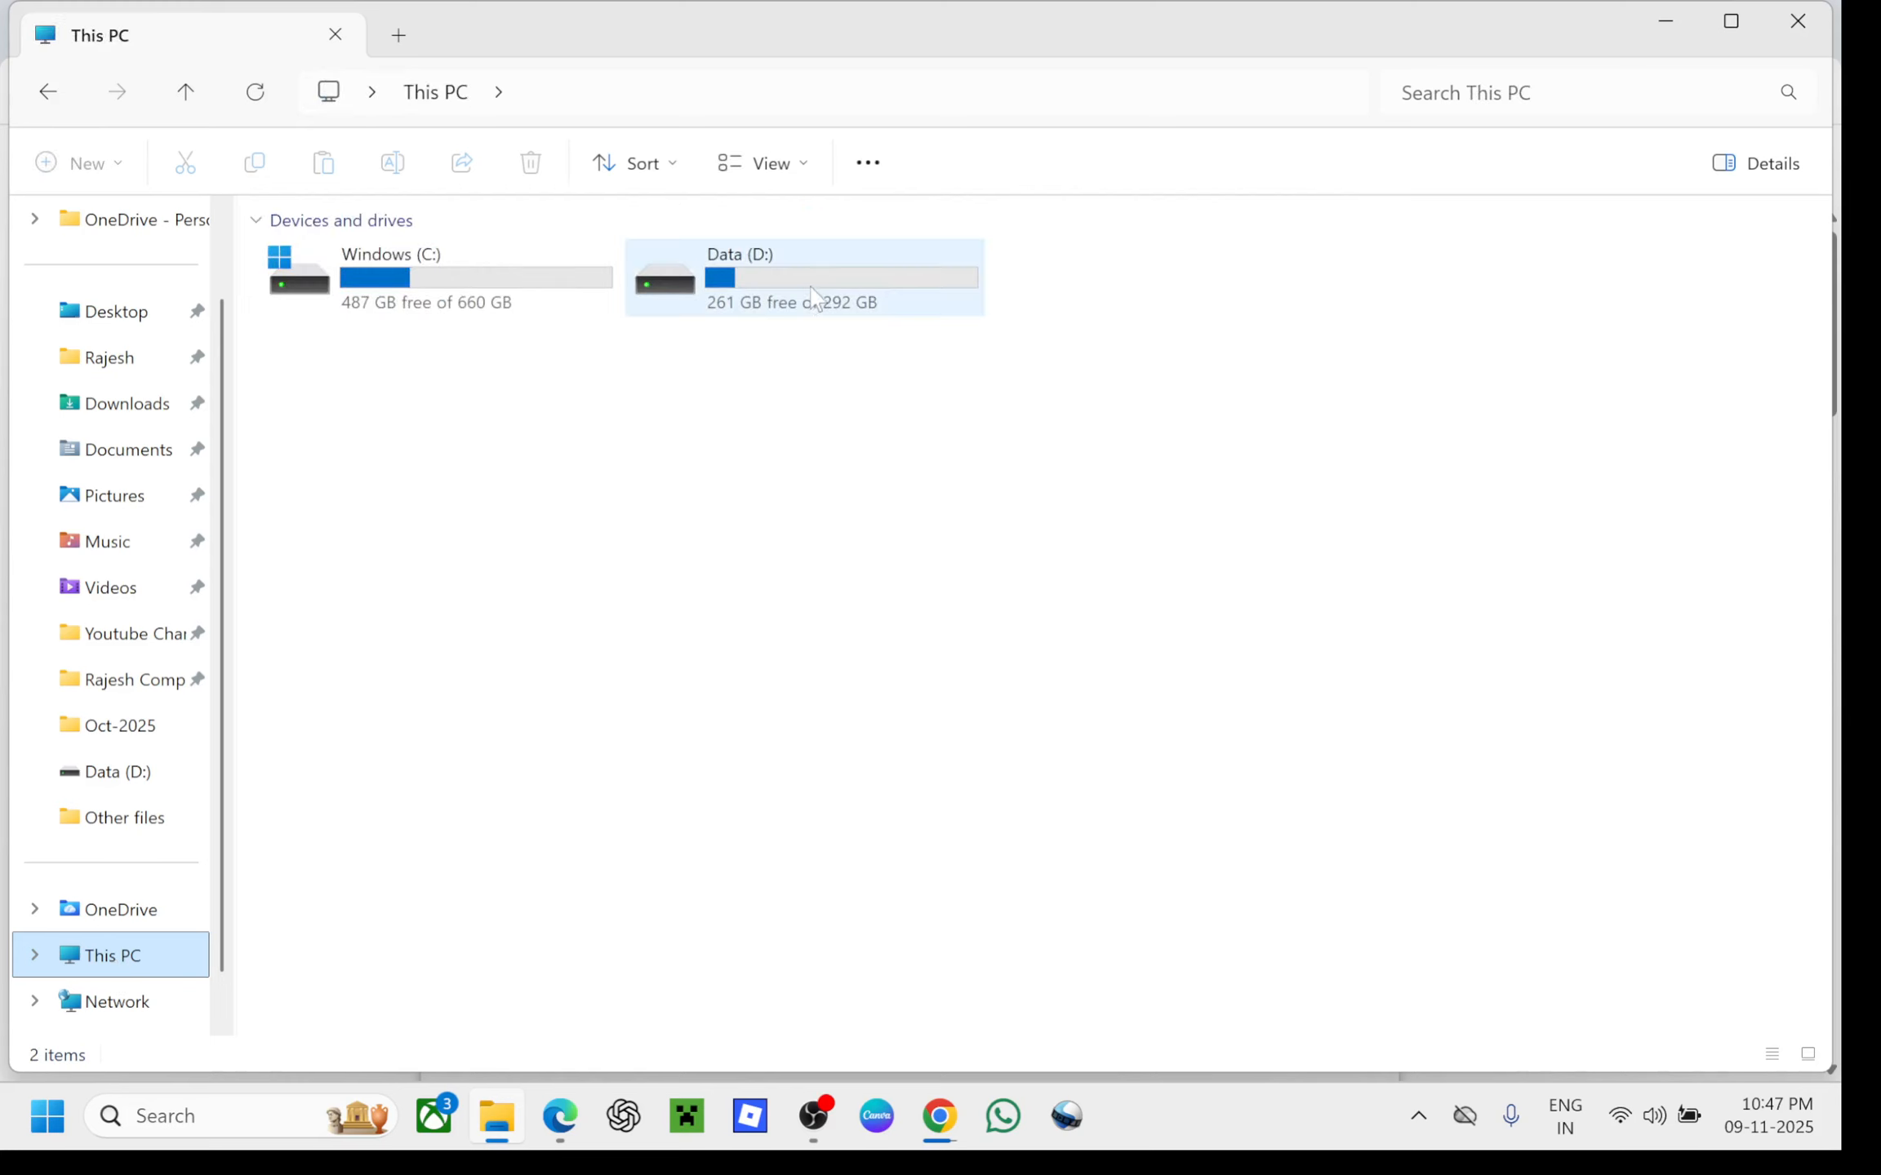
double_click(813, 295)
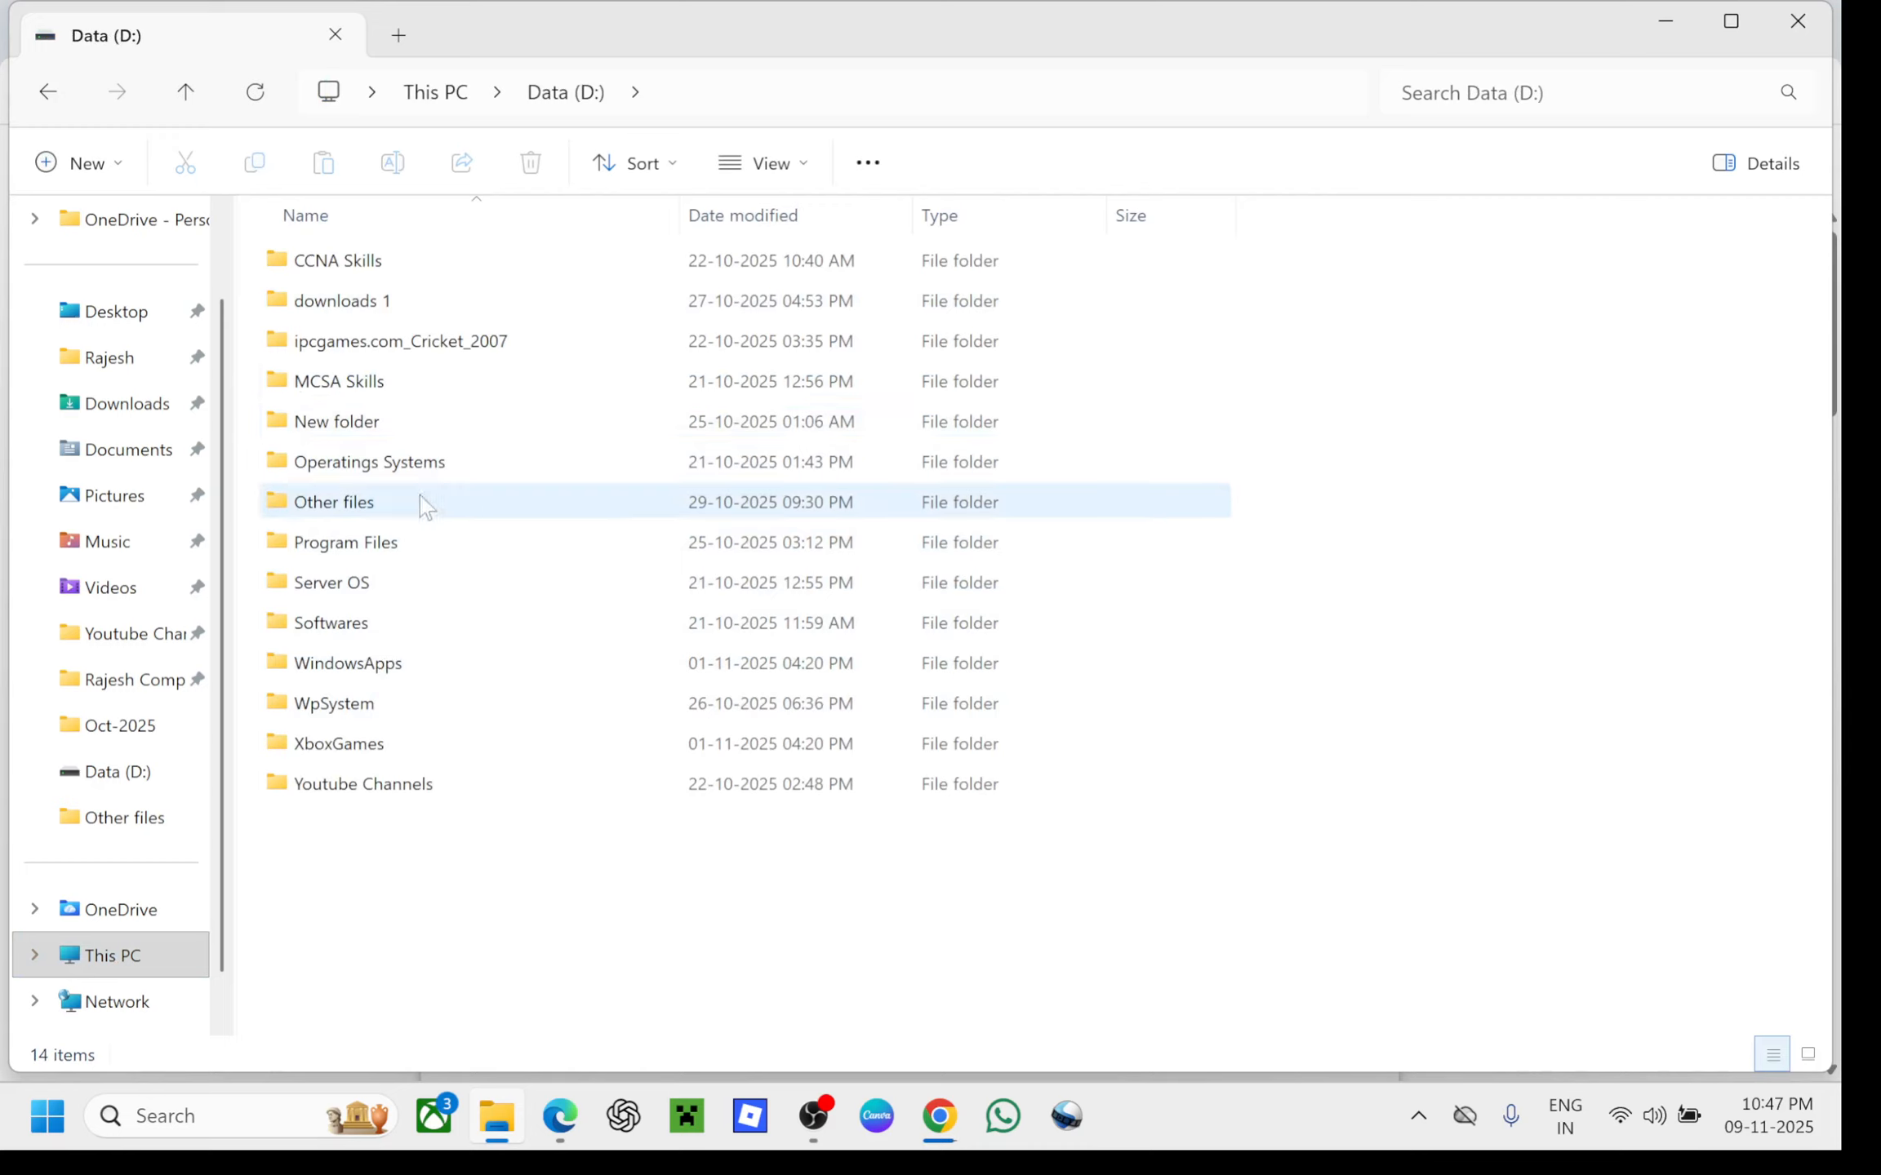
click(364, 628)
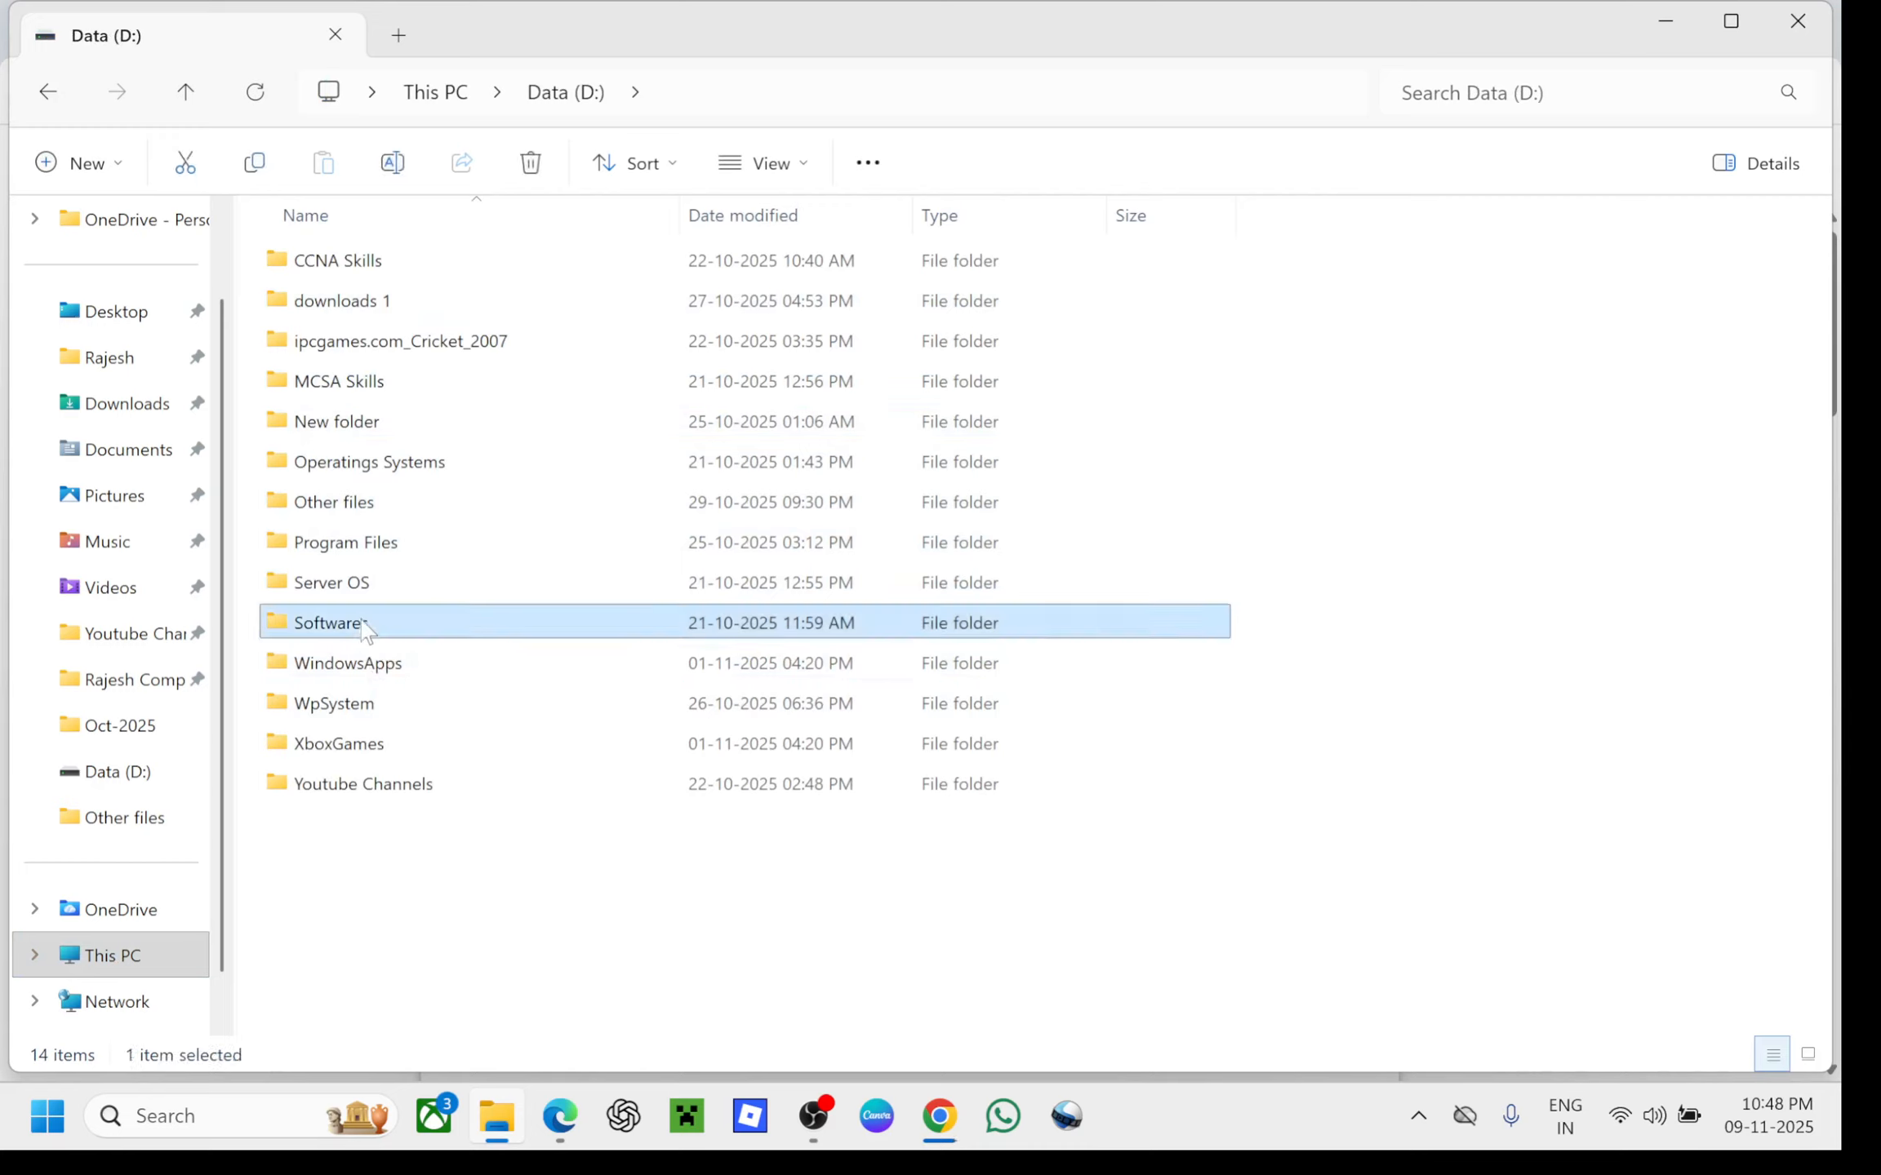
double_click(363, 628)
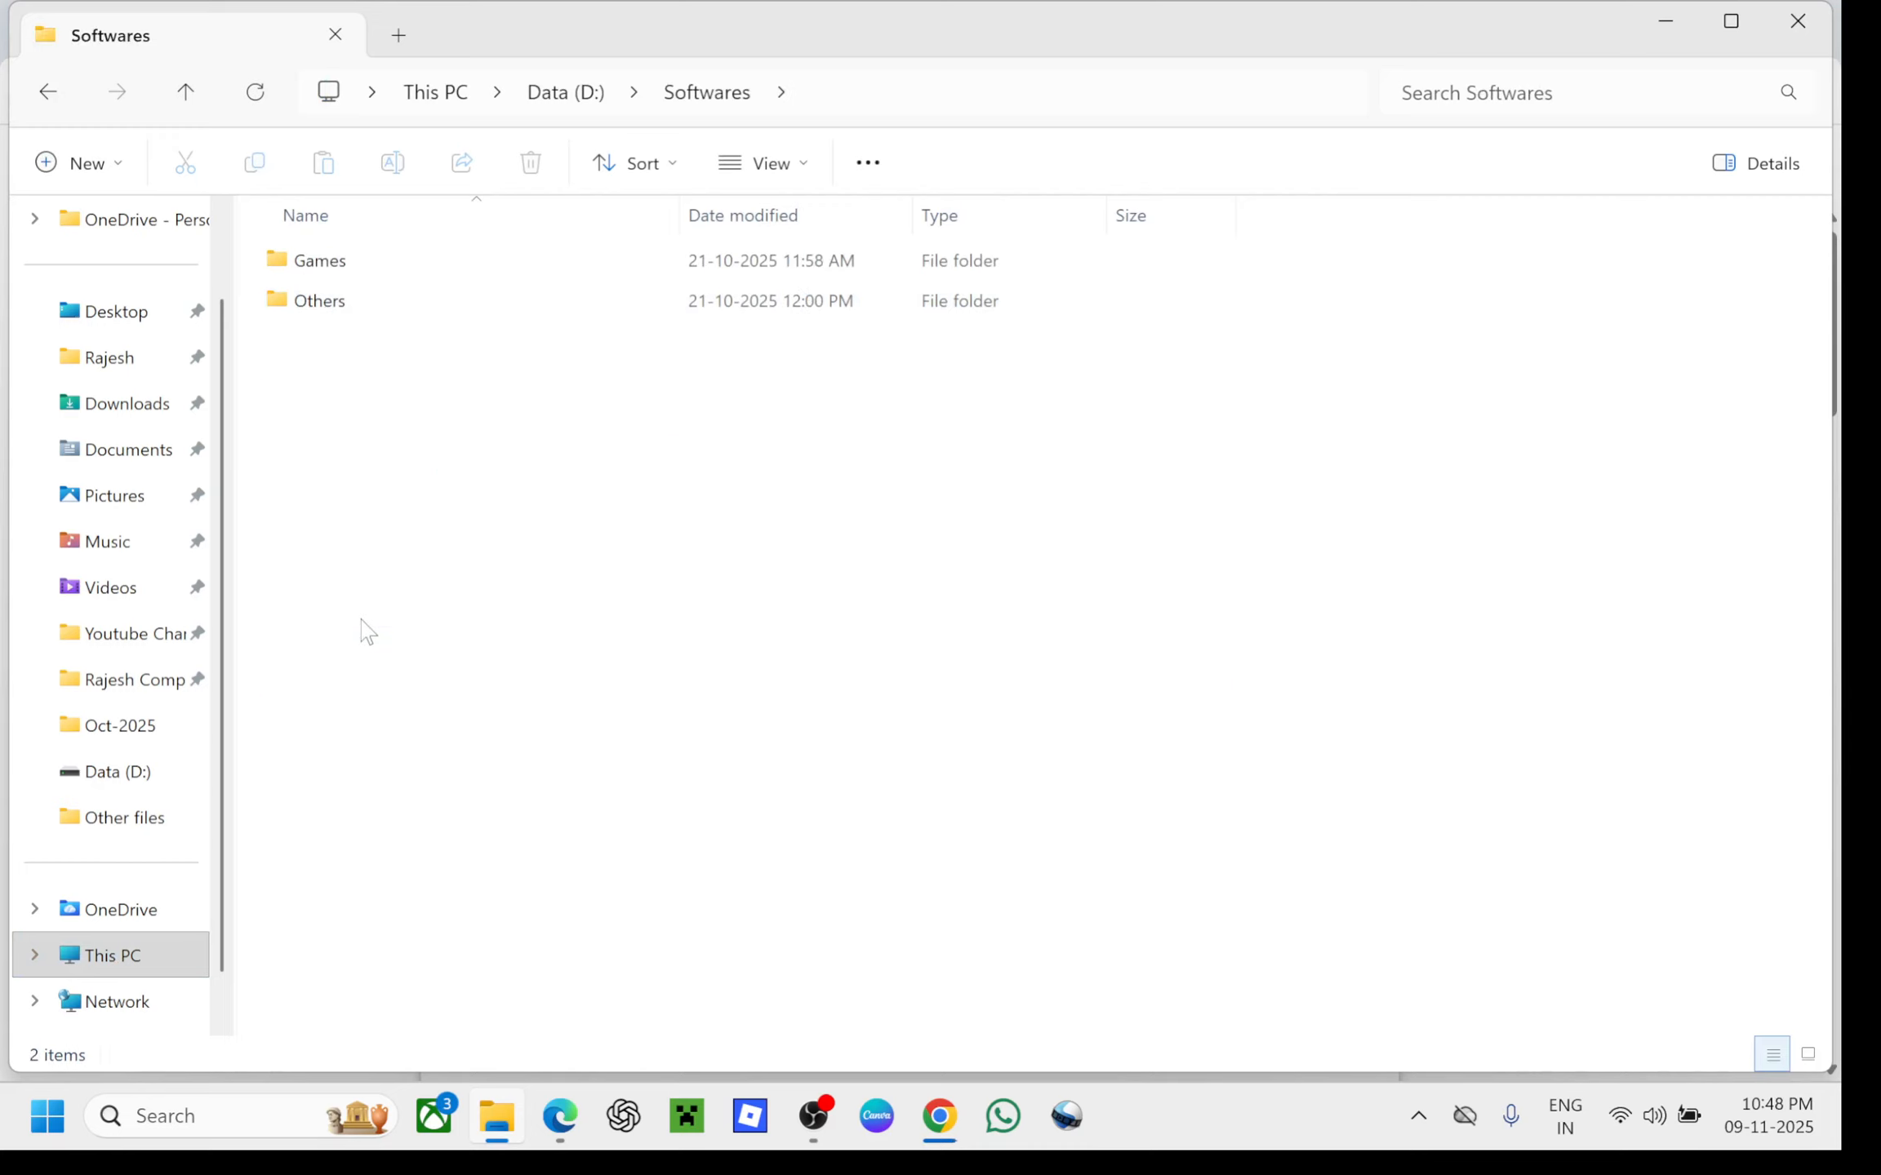
double_click(327, 301)
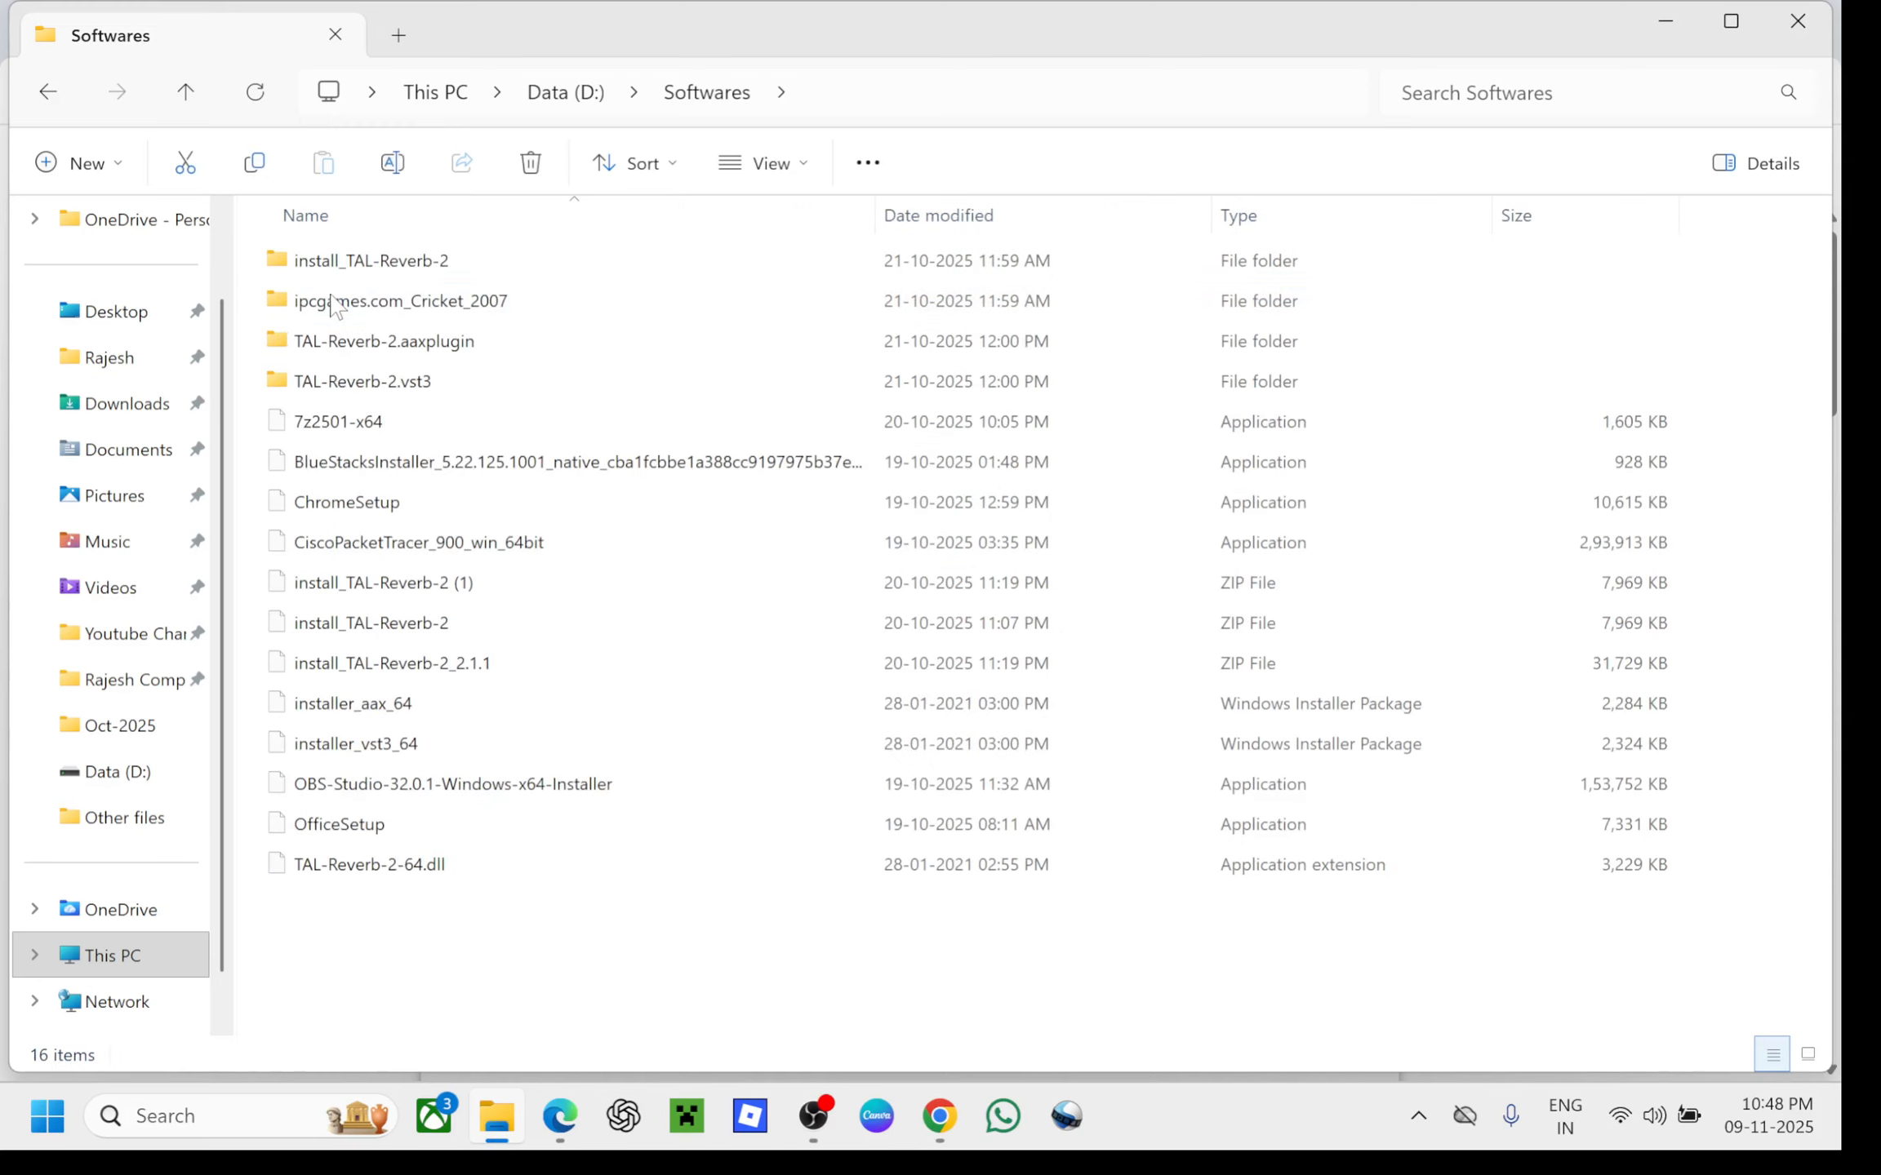
click(49, 91)
click(49, 92)
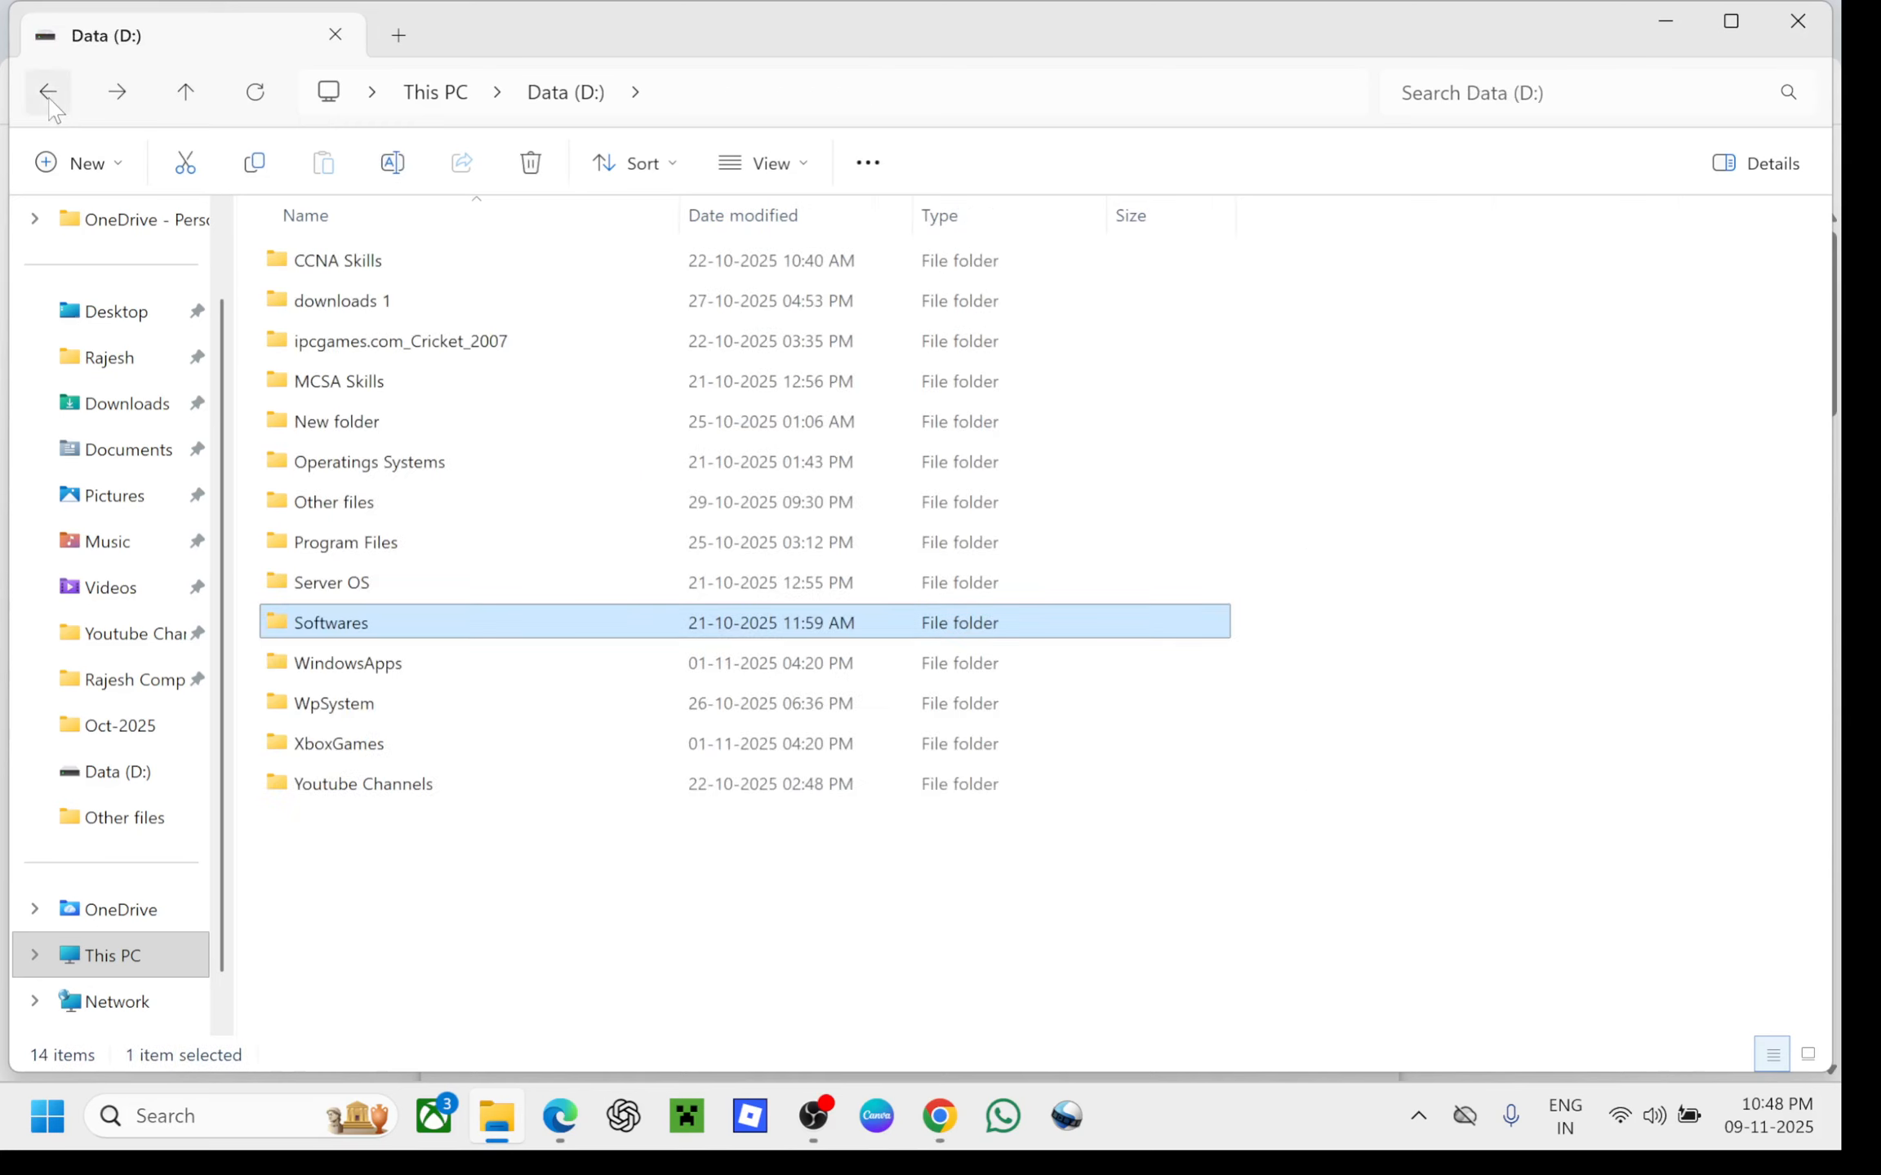
Select Windows 10 22H2.iso in Operatings Systems > Windows, then minimize File Explorer
double_click(374, 465)
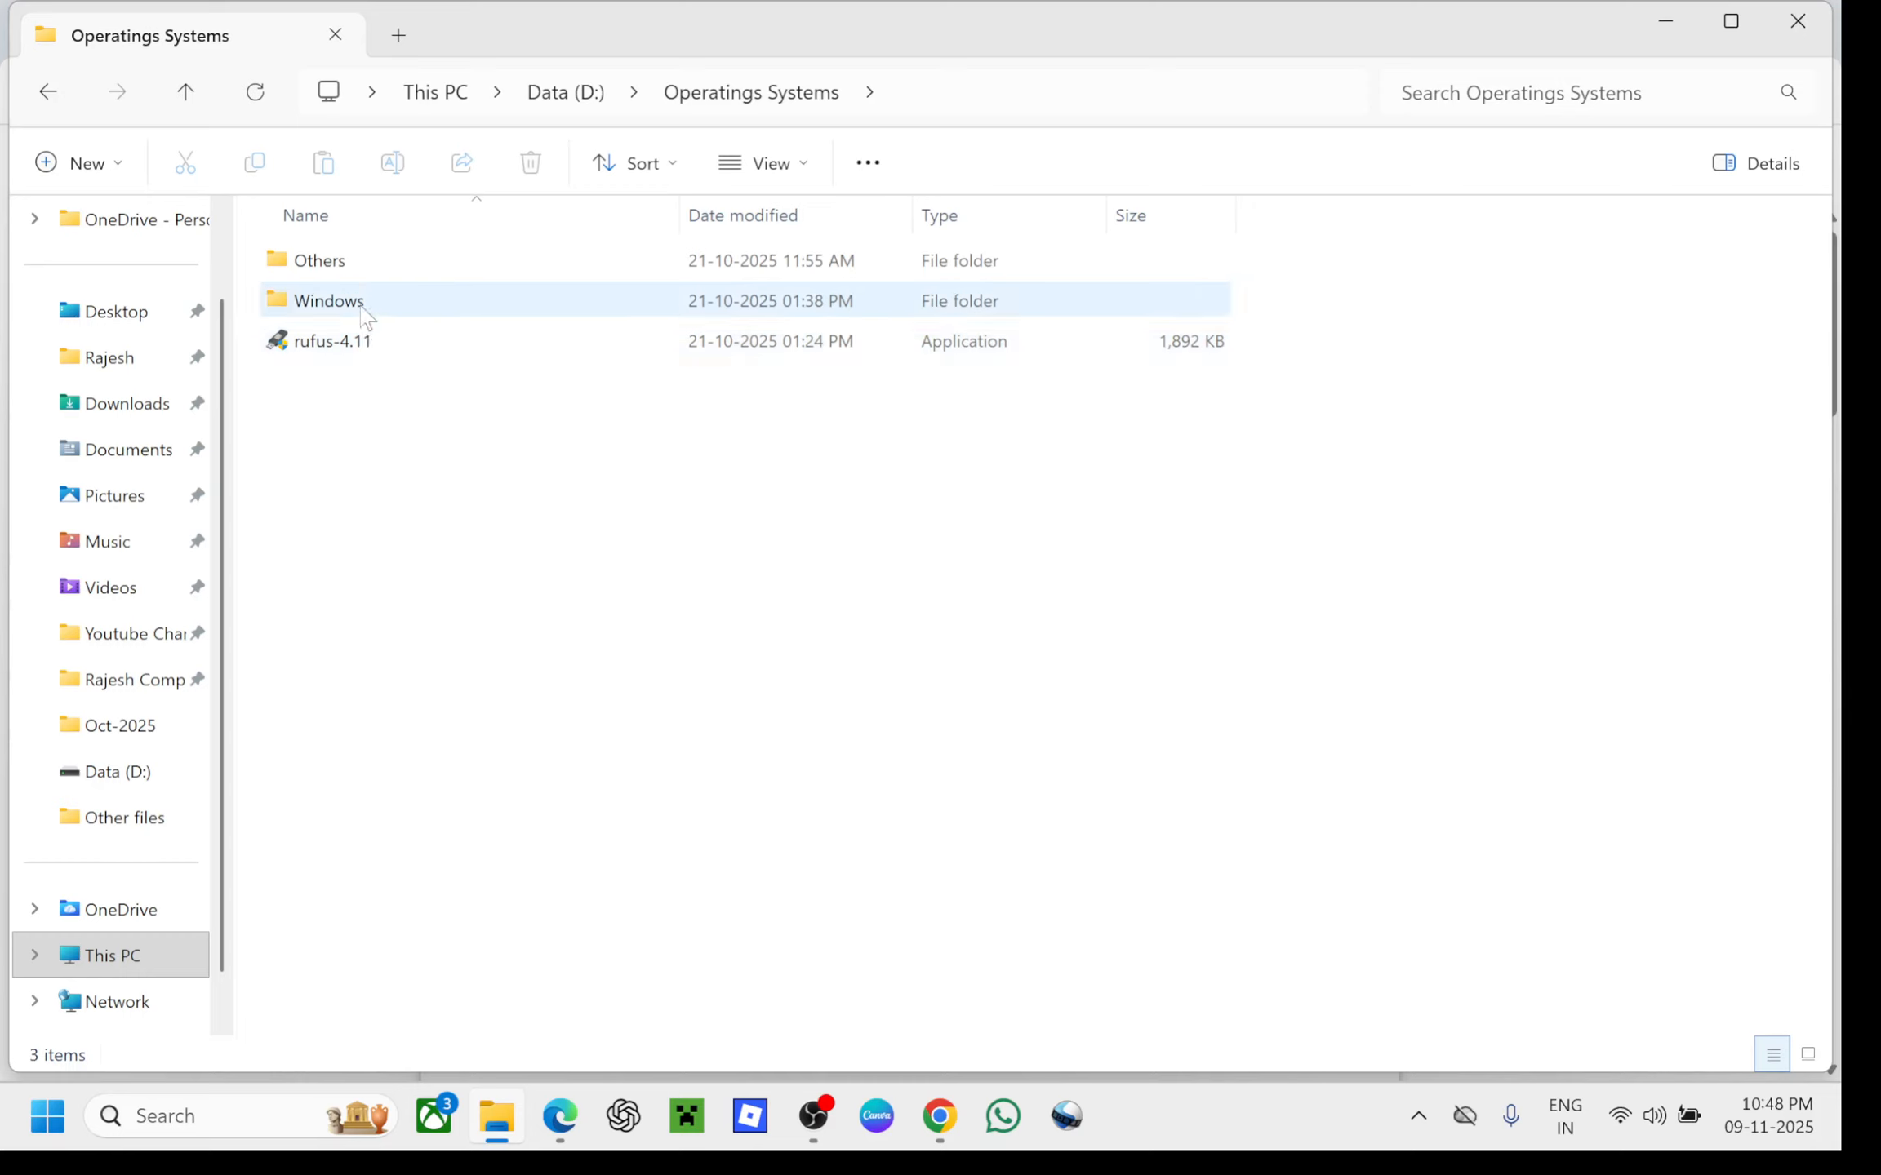
double_click(362, 308)
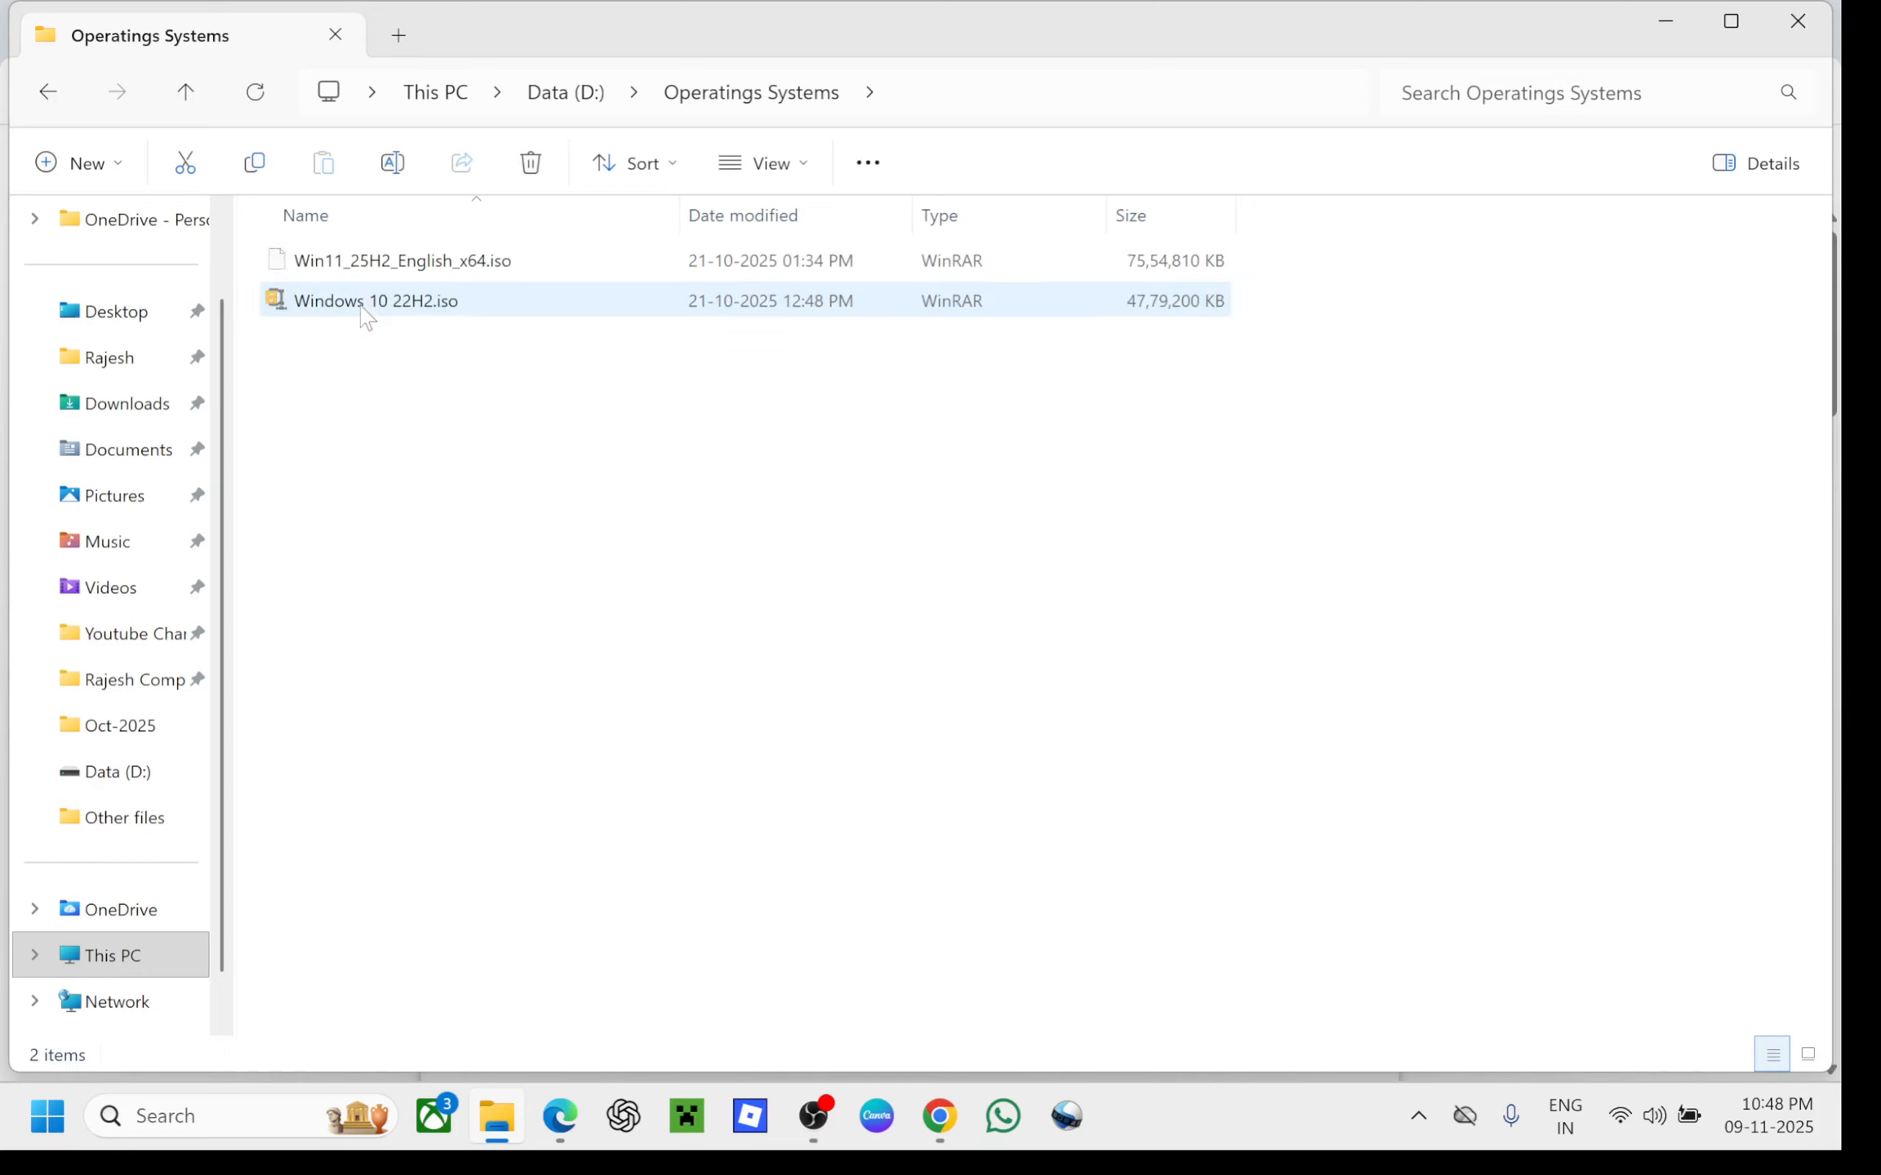
click(441, 314)
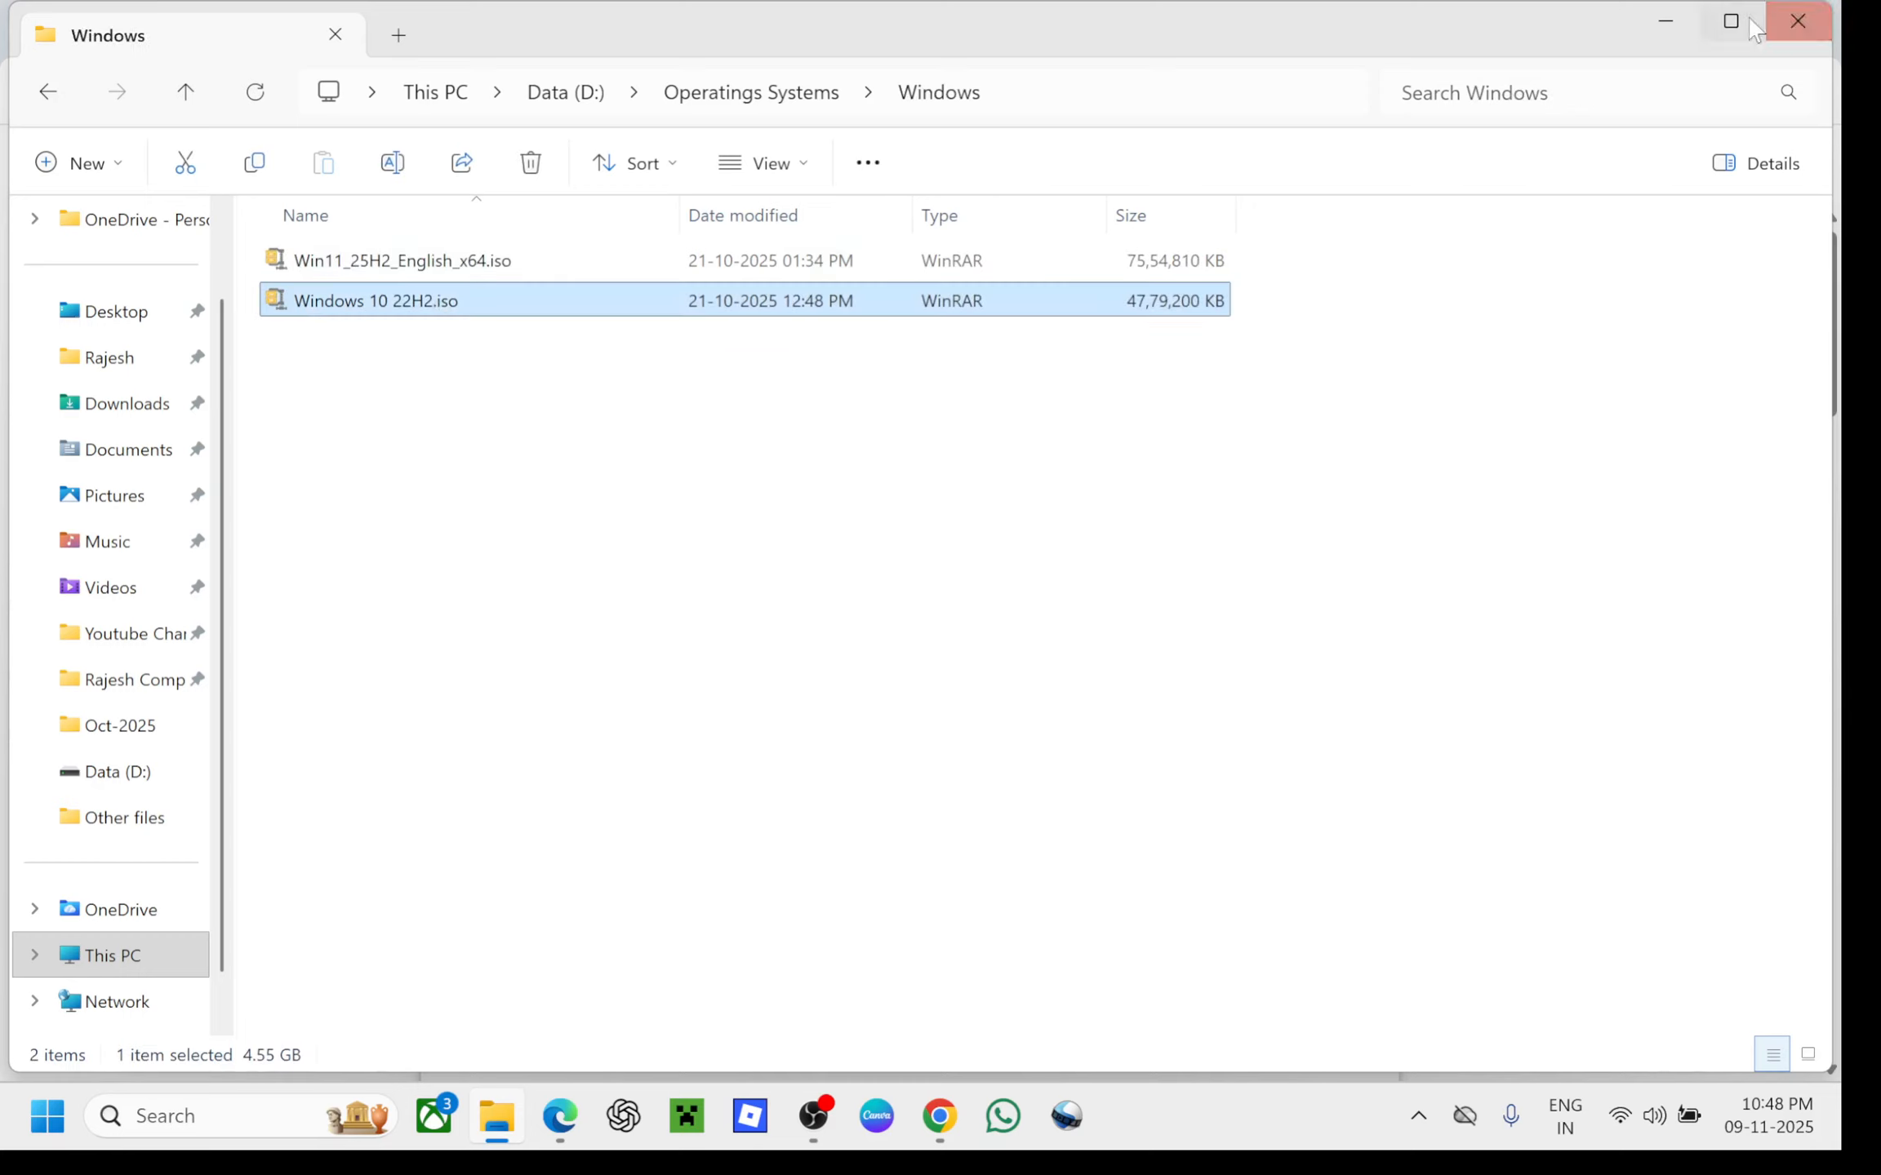
click(1667, 22)
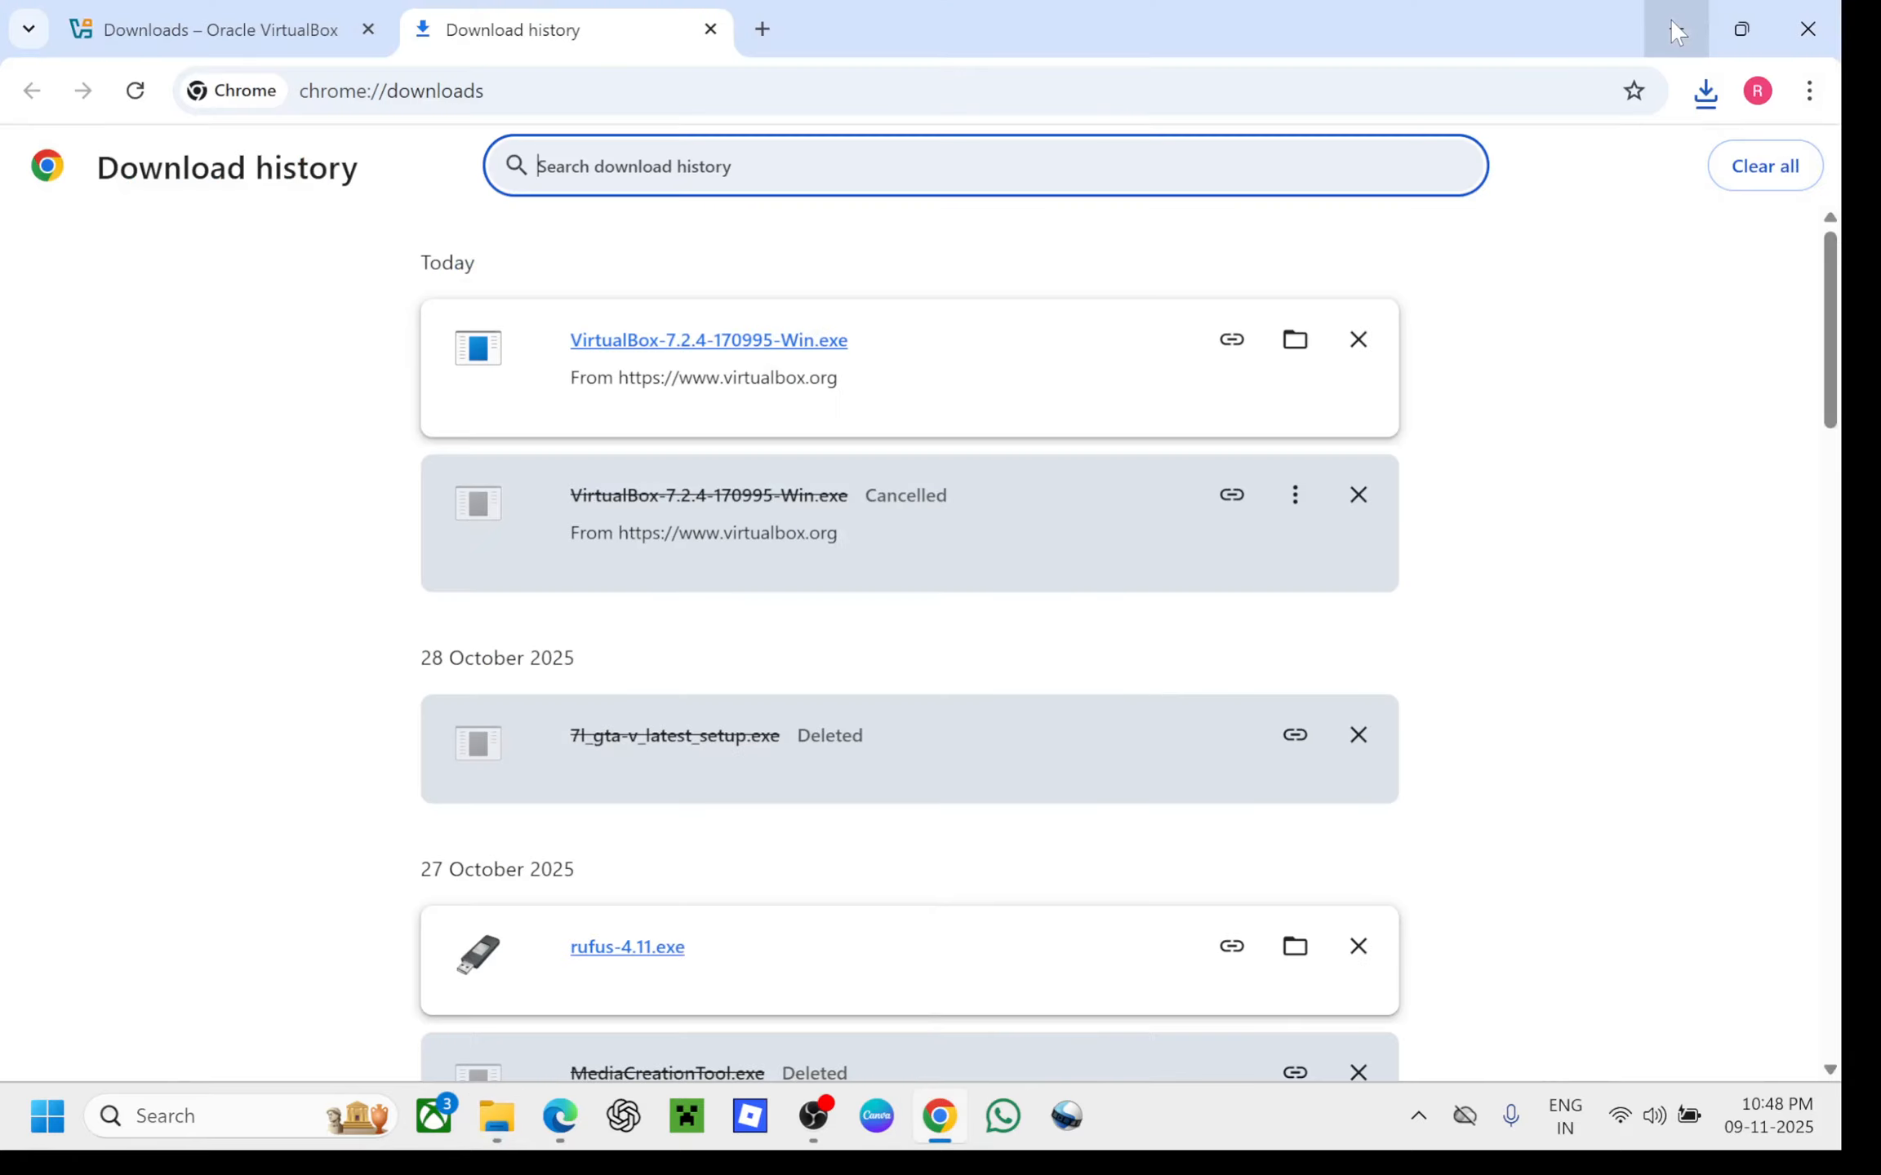
Run VirtualBox-7.2.4-170995-Win.exe from Chrome's downloads and restore down the browser window
click(799, 341)
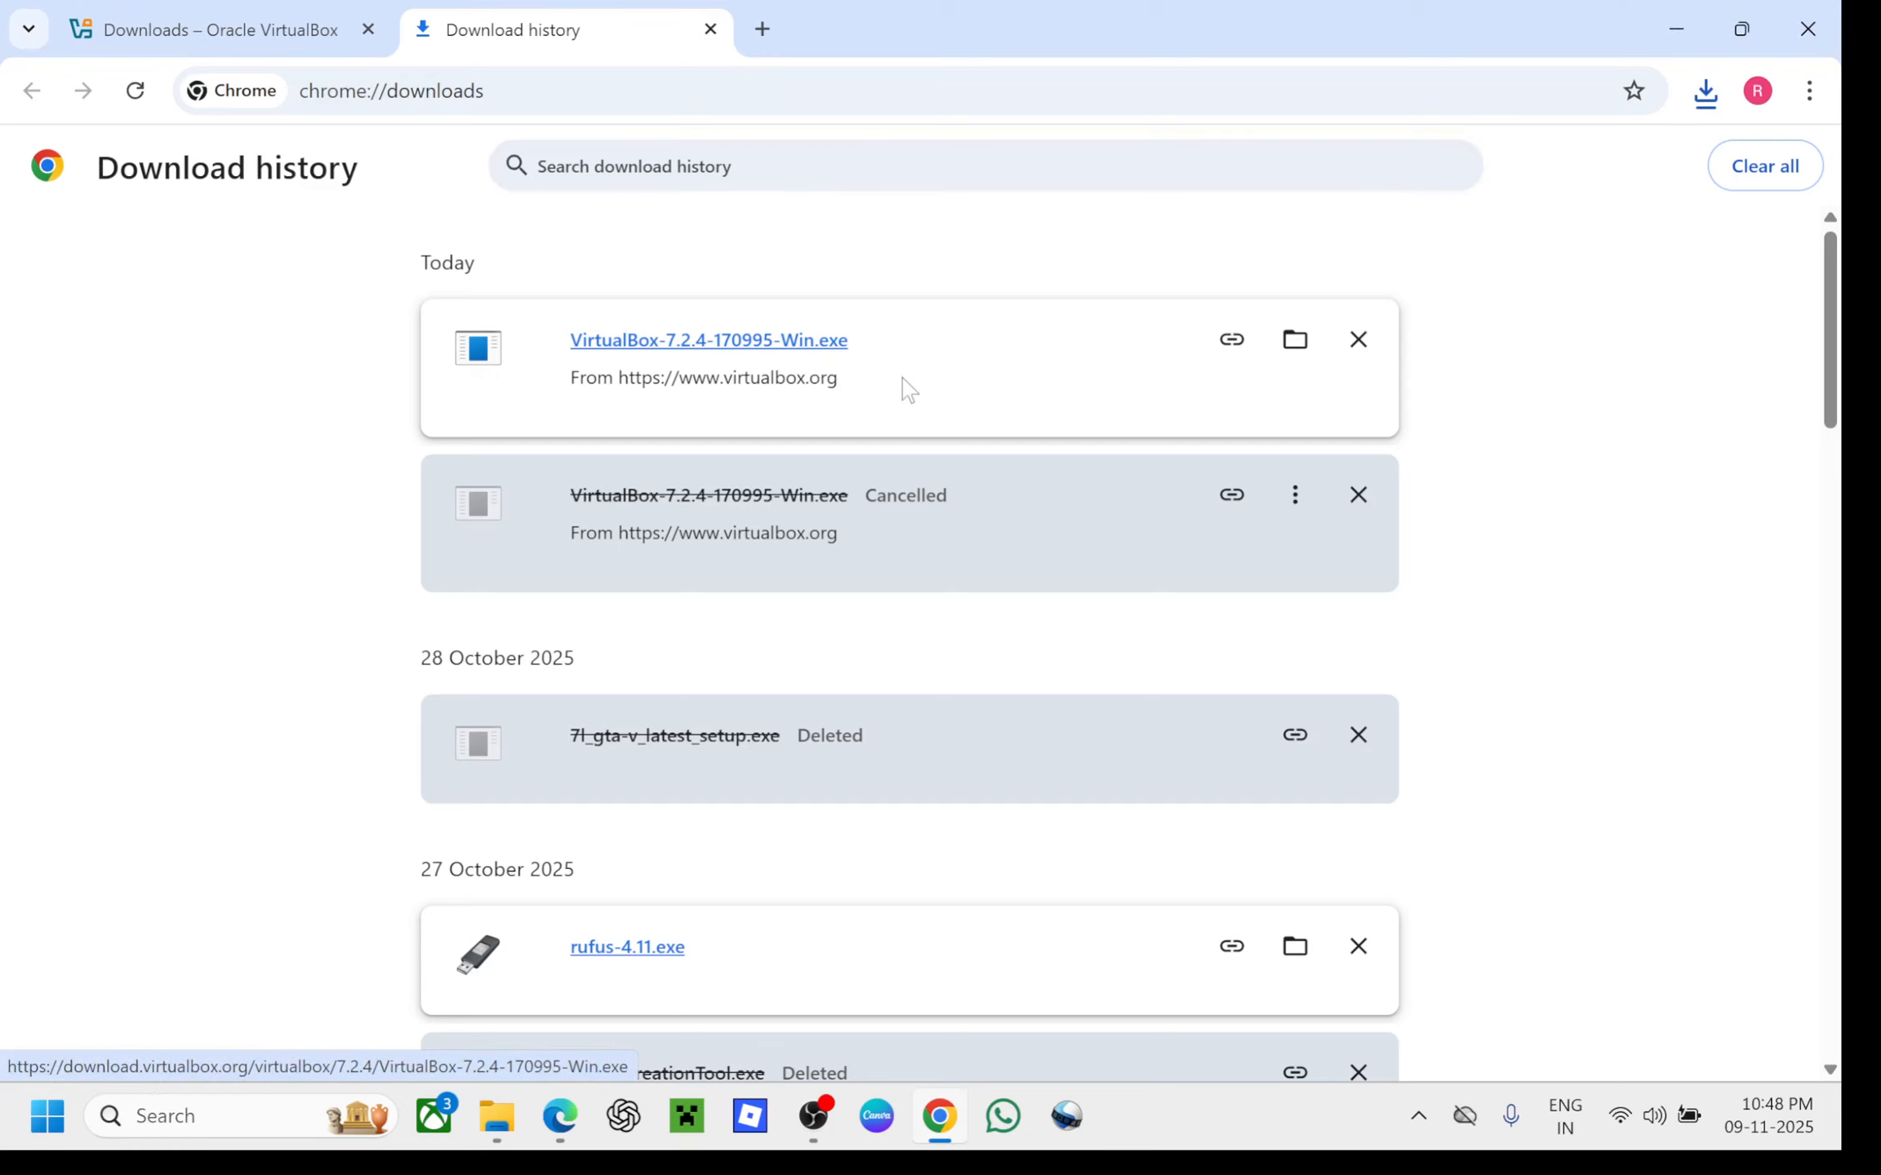
click(1741, 29)
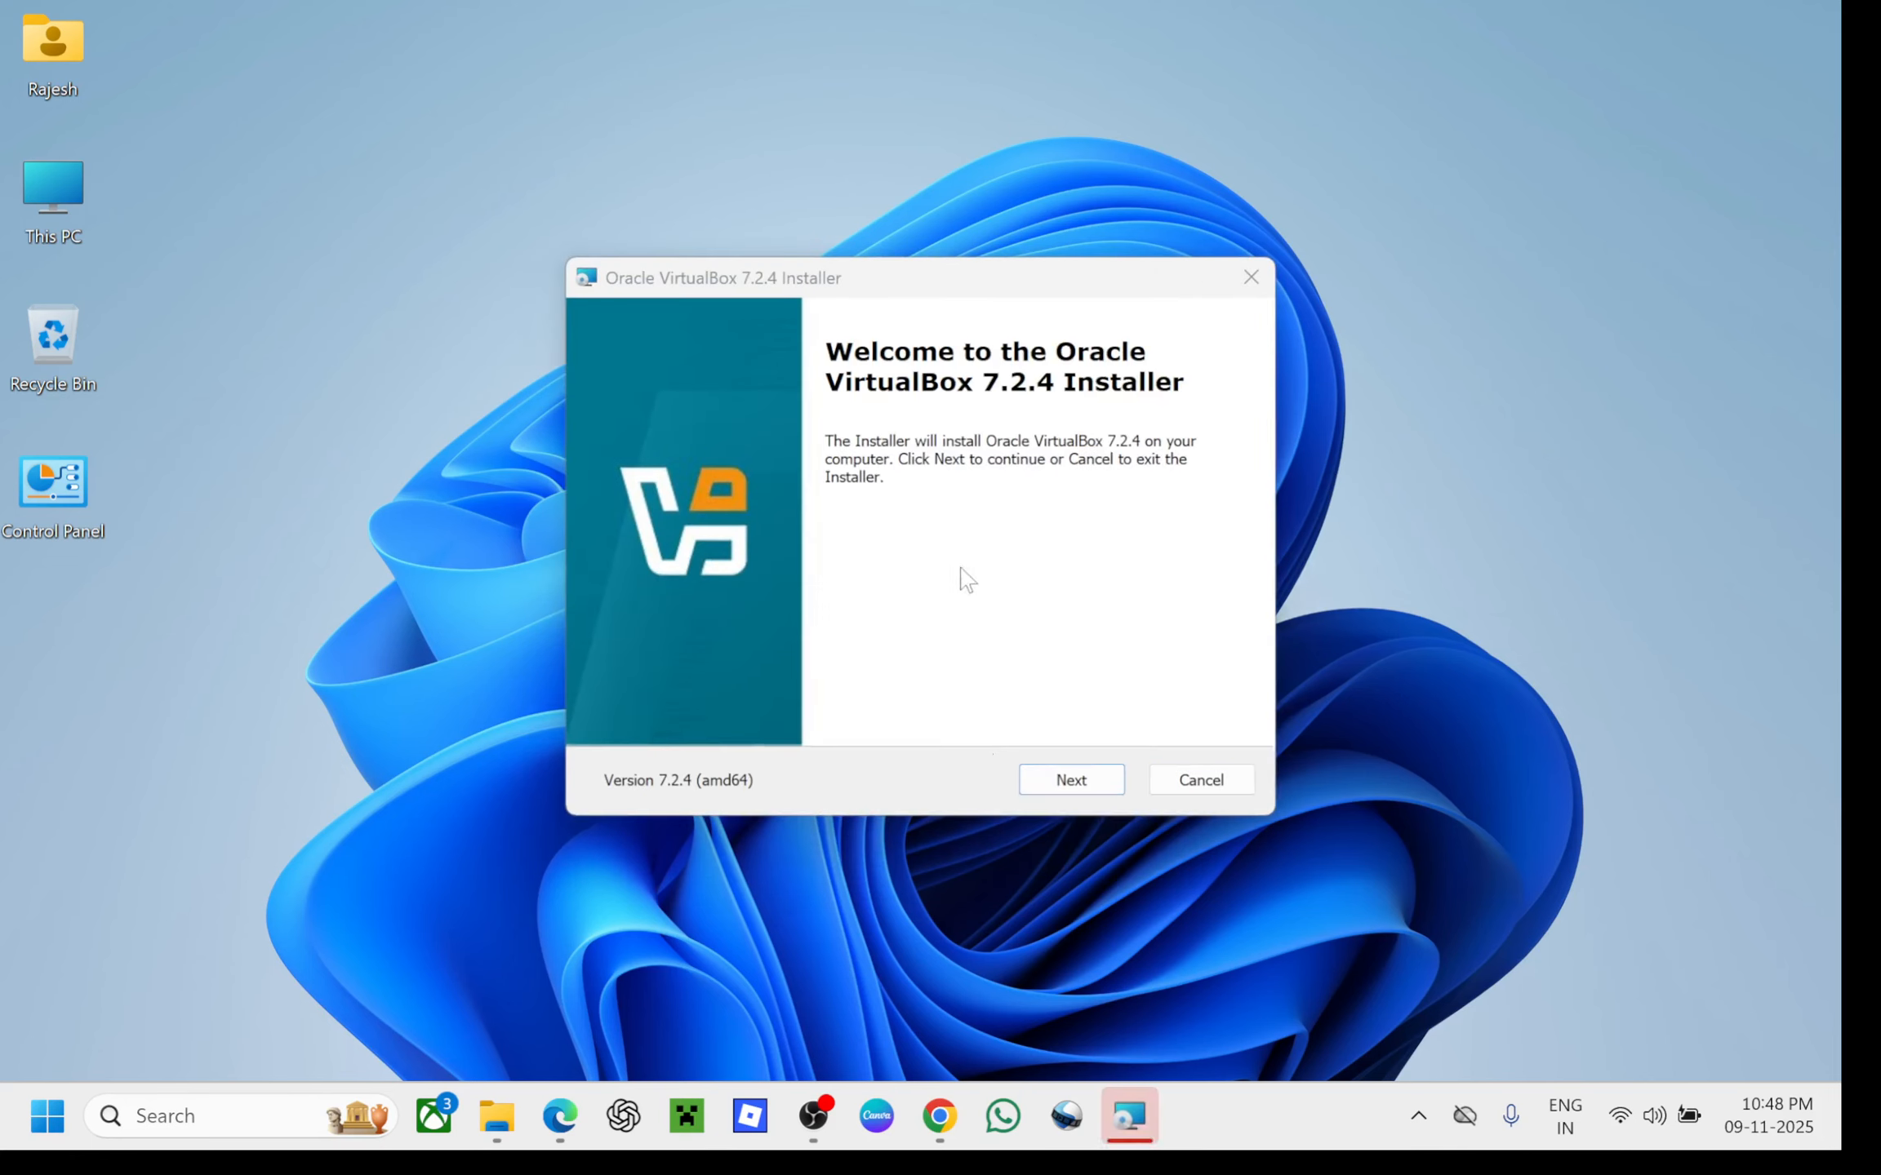
Accept the license, approve the network-disconnect and missing-Python warnings, and install with default features
click(1071, 796)
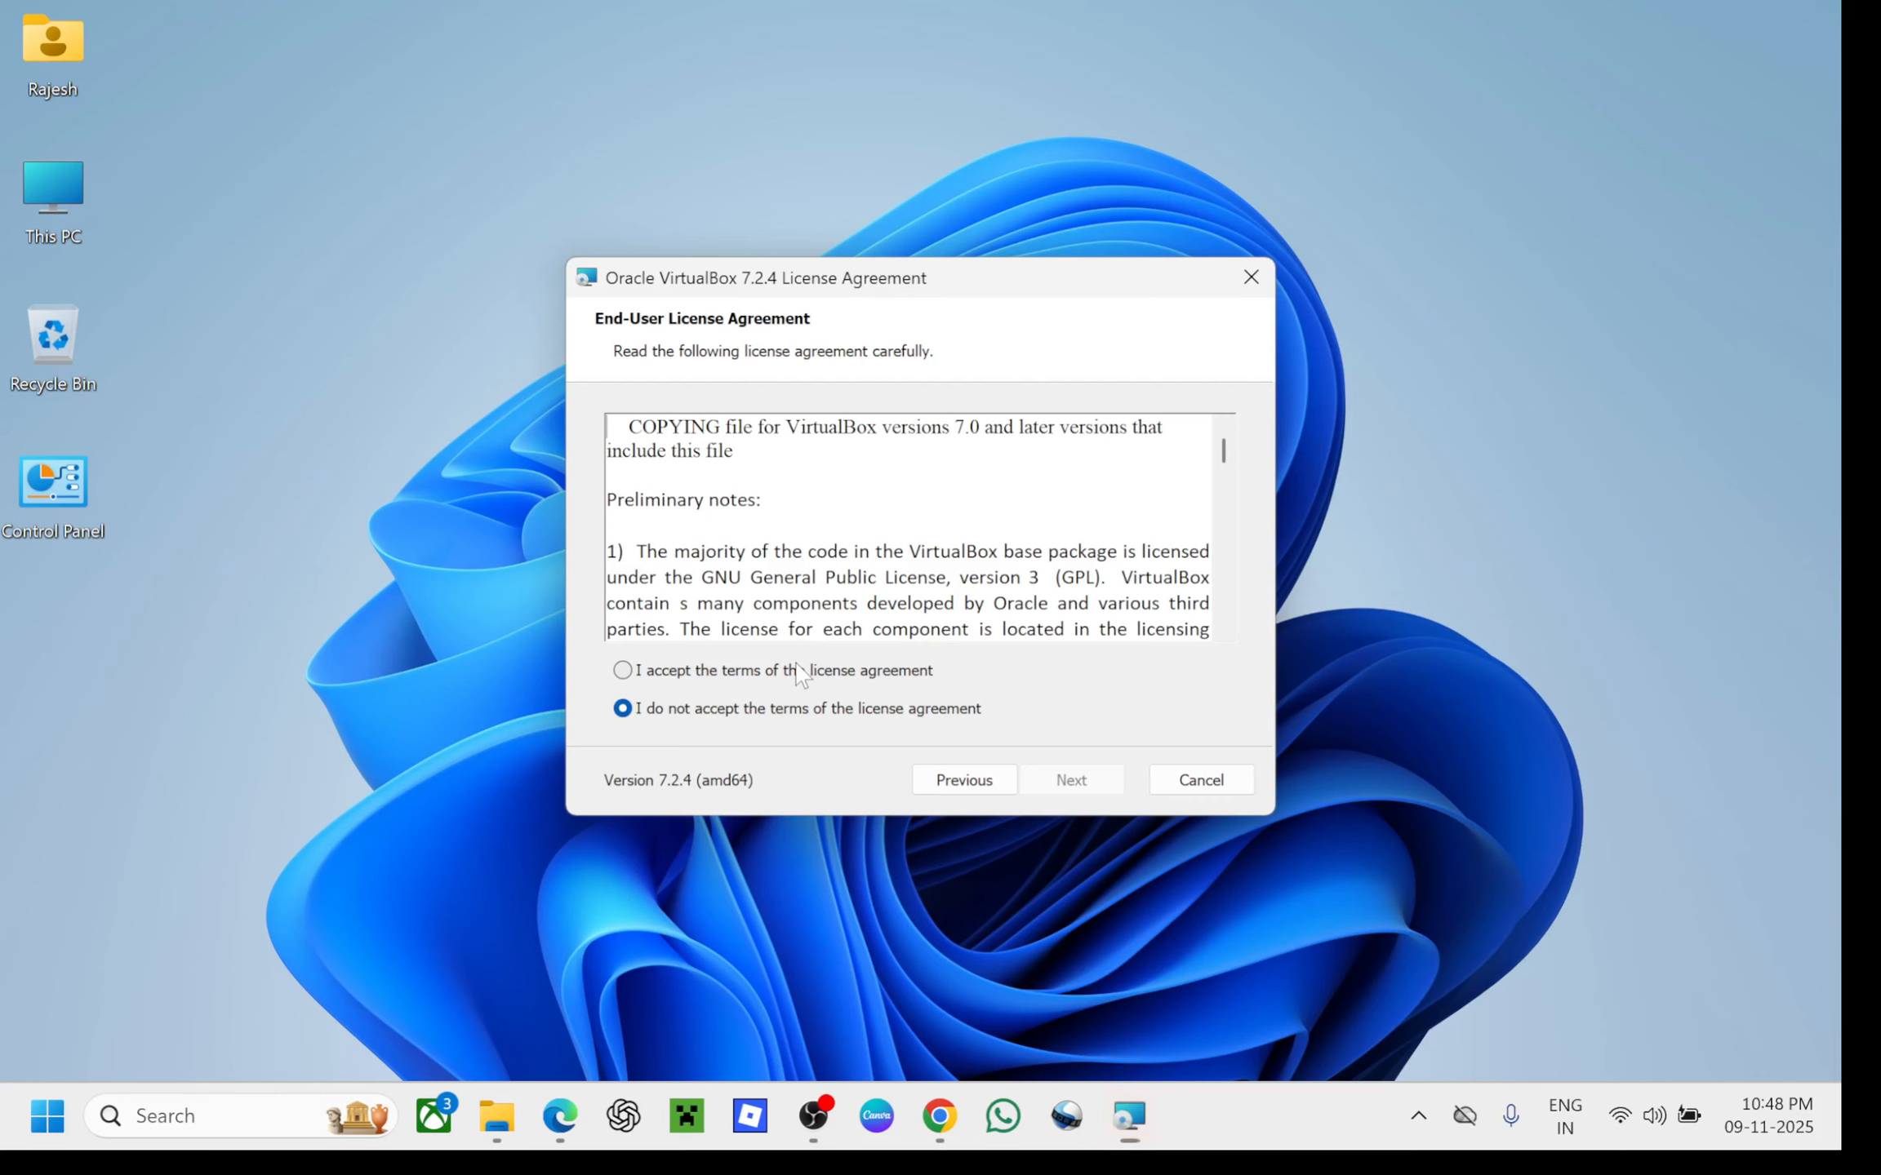
click(798, 671)
click(1073, 793)
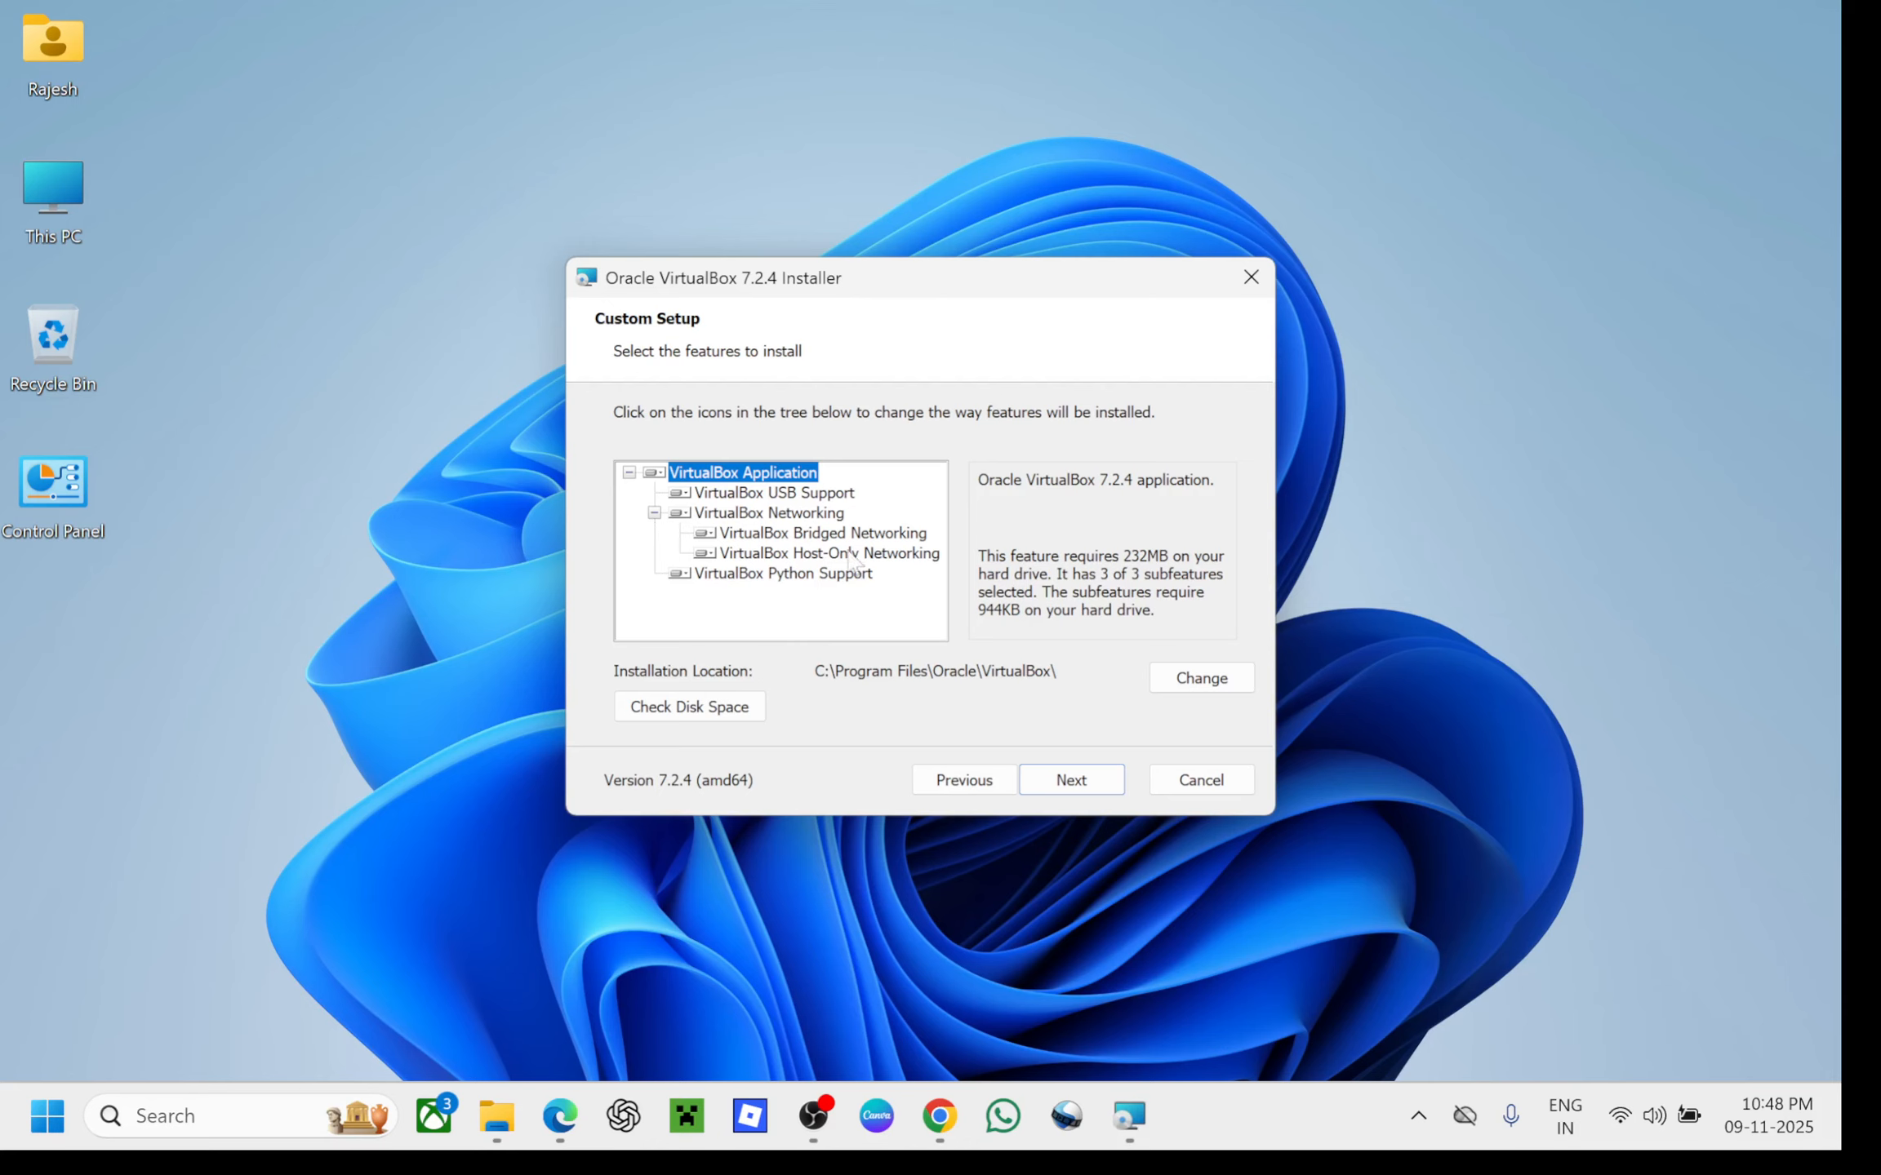
click(1075, 781)
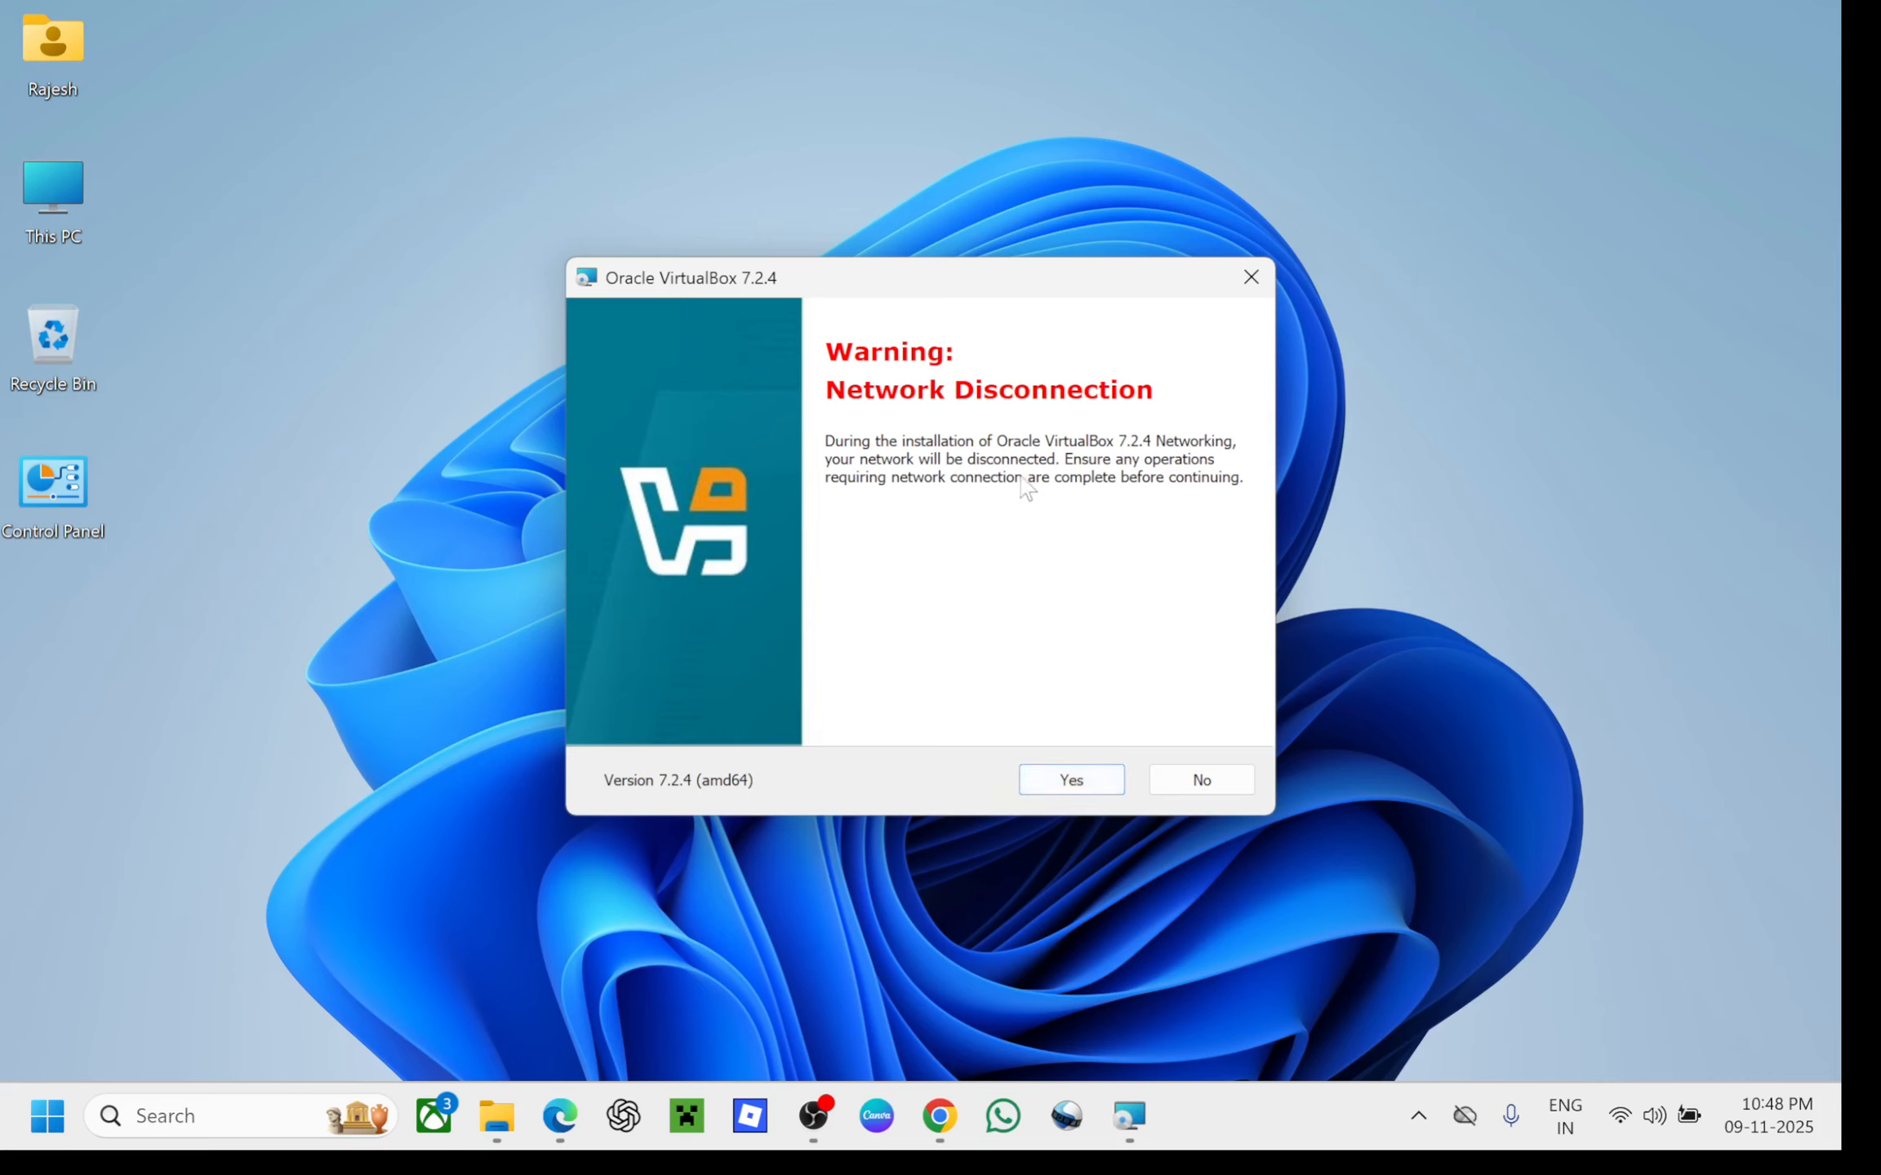
click(1066, 779)
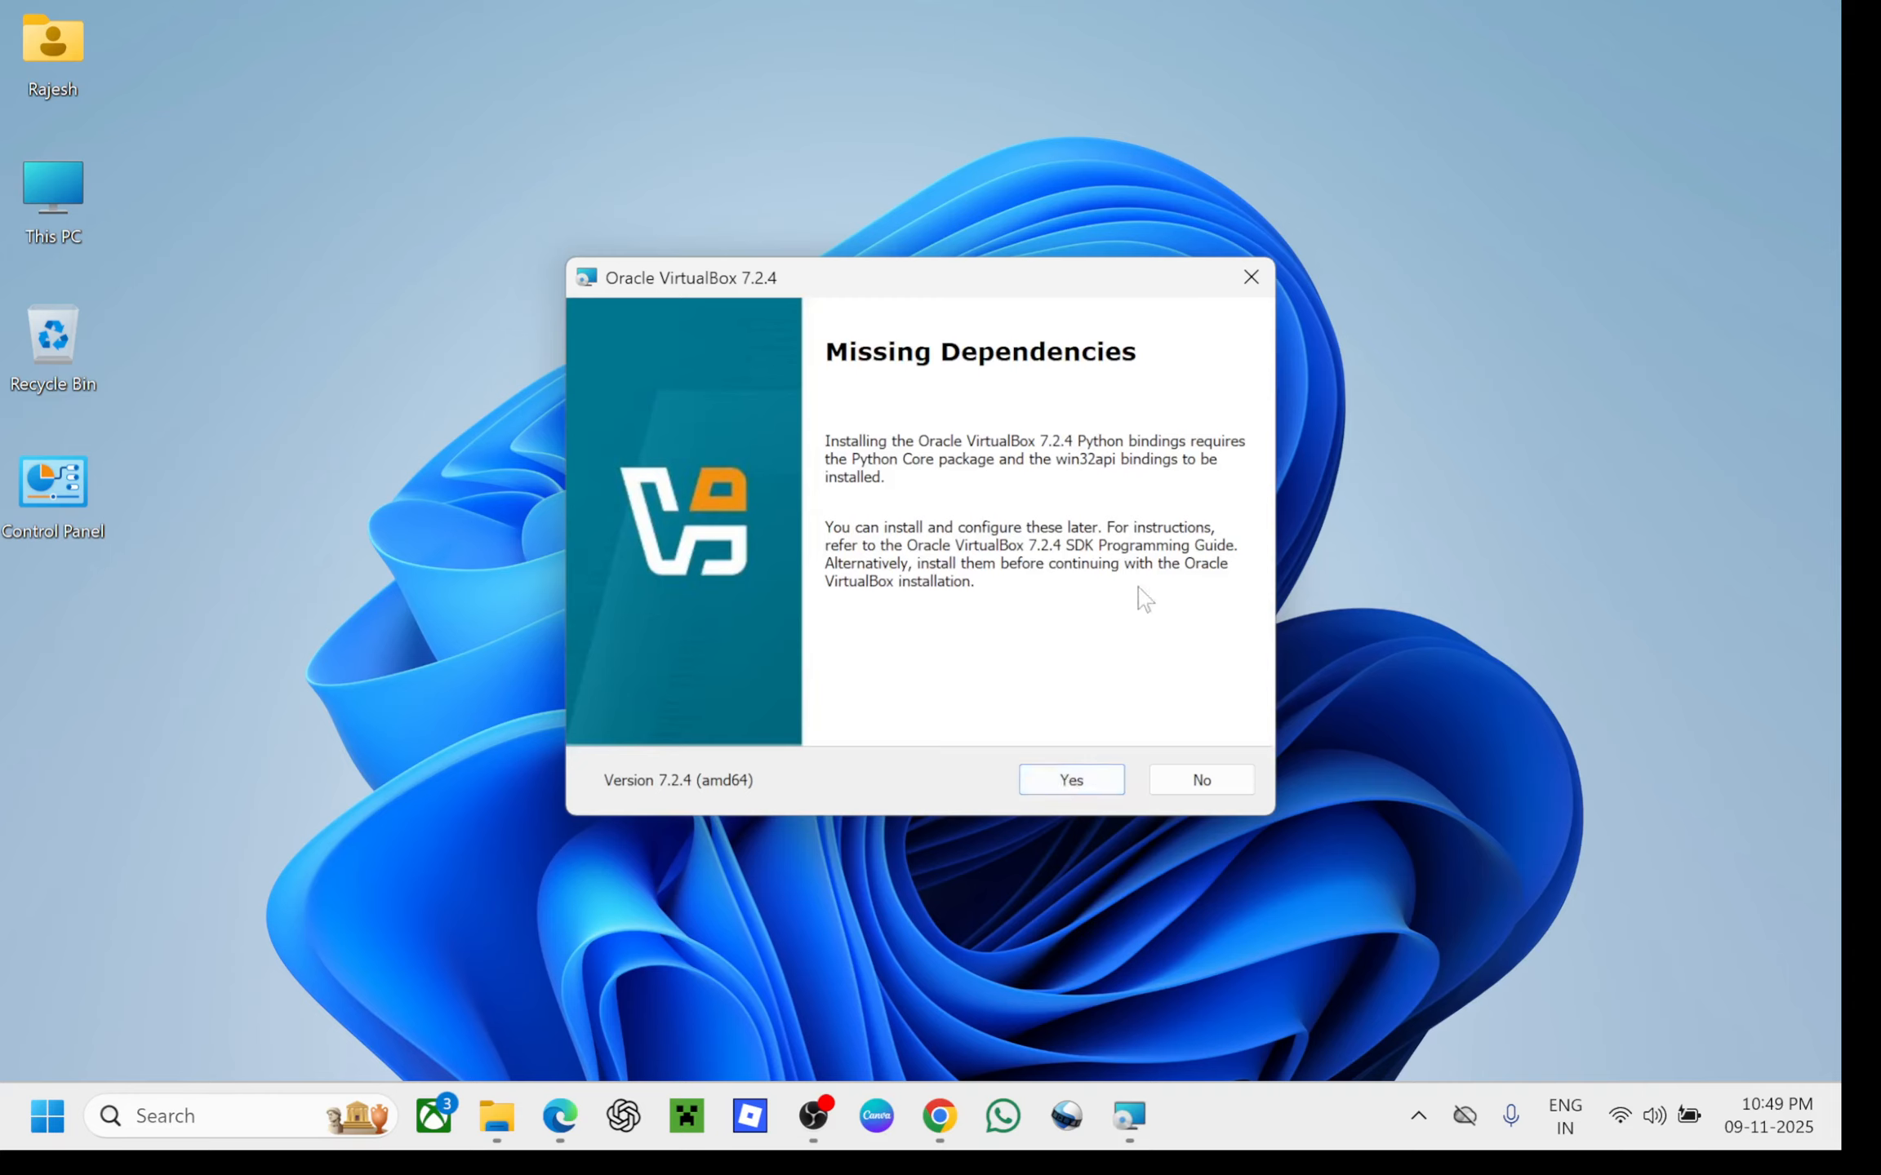
click(1094, 791)
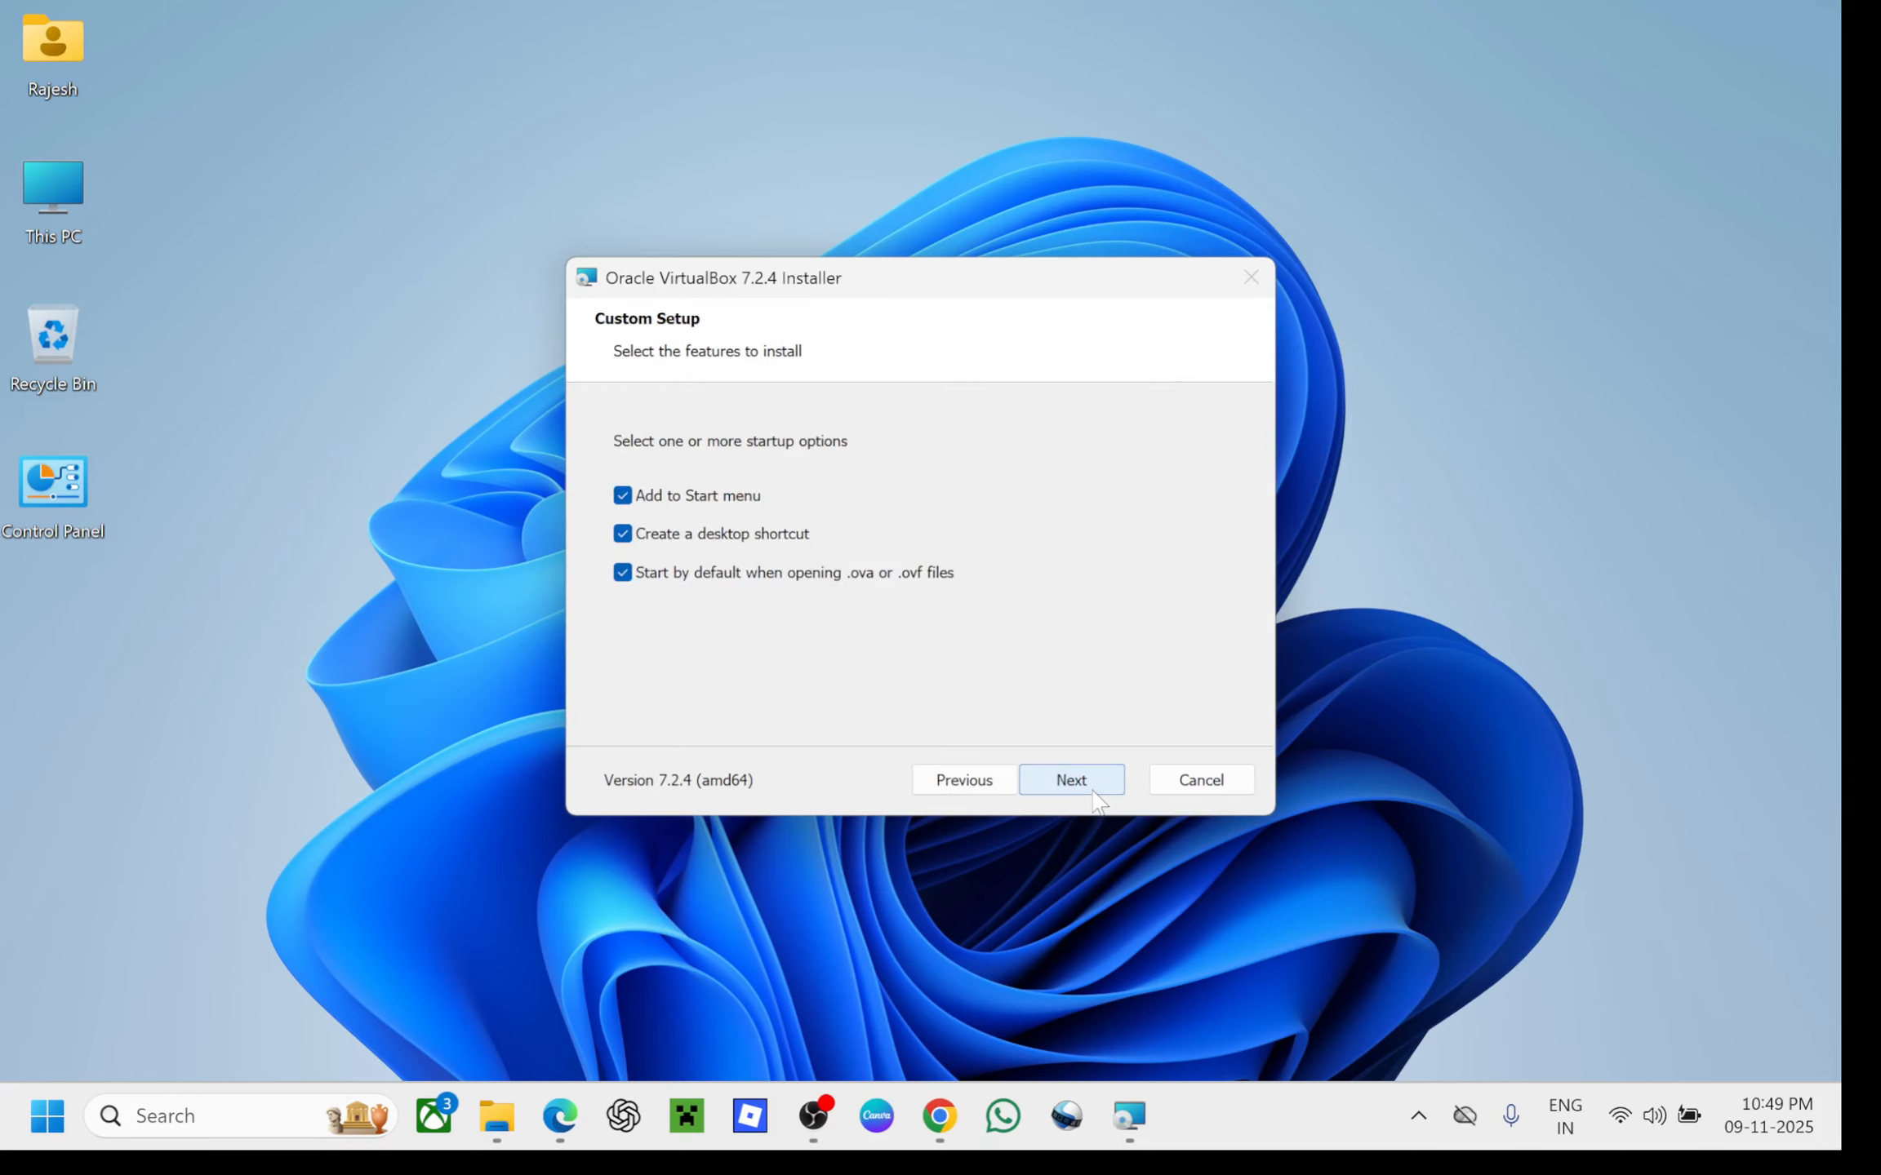
click(1094, 791)
click(1094, 791)
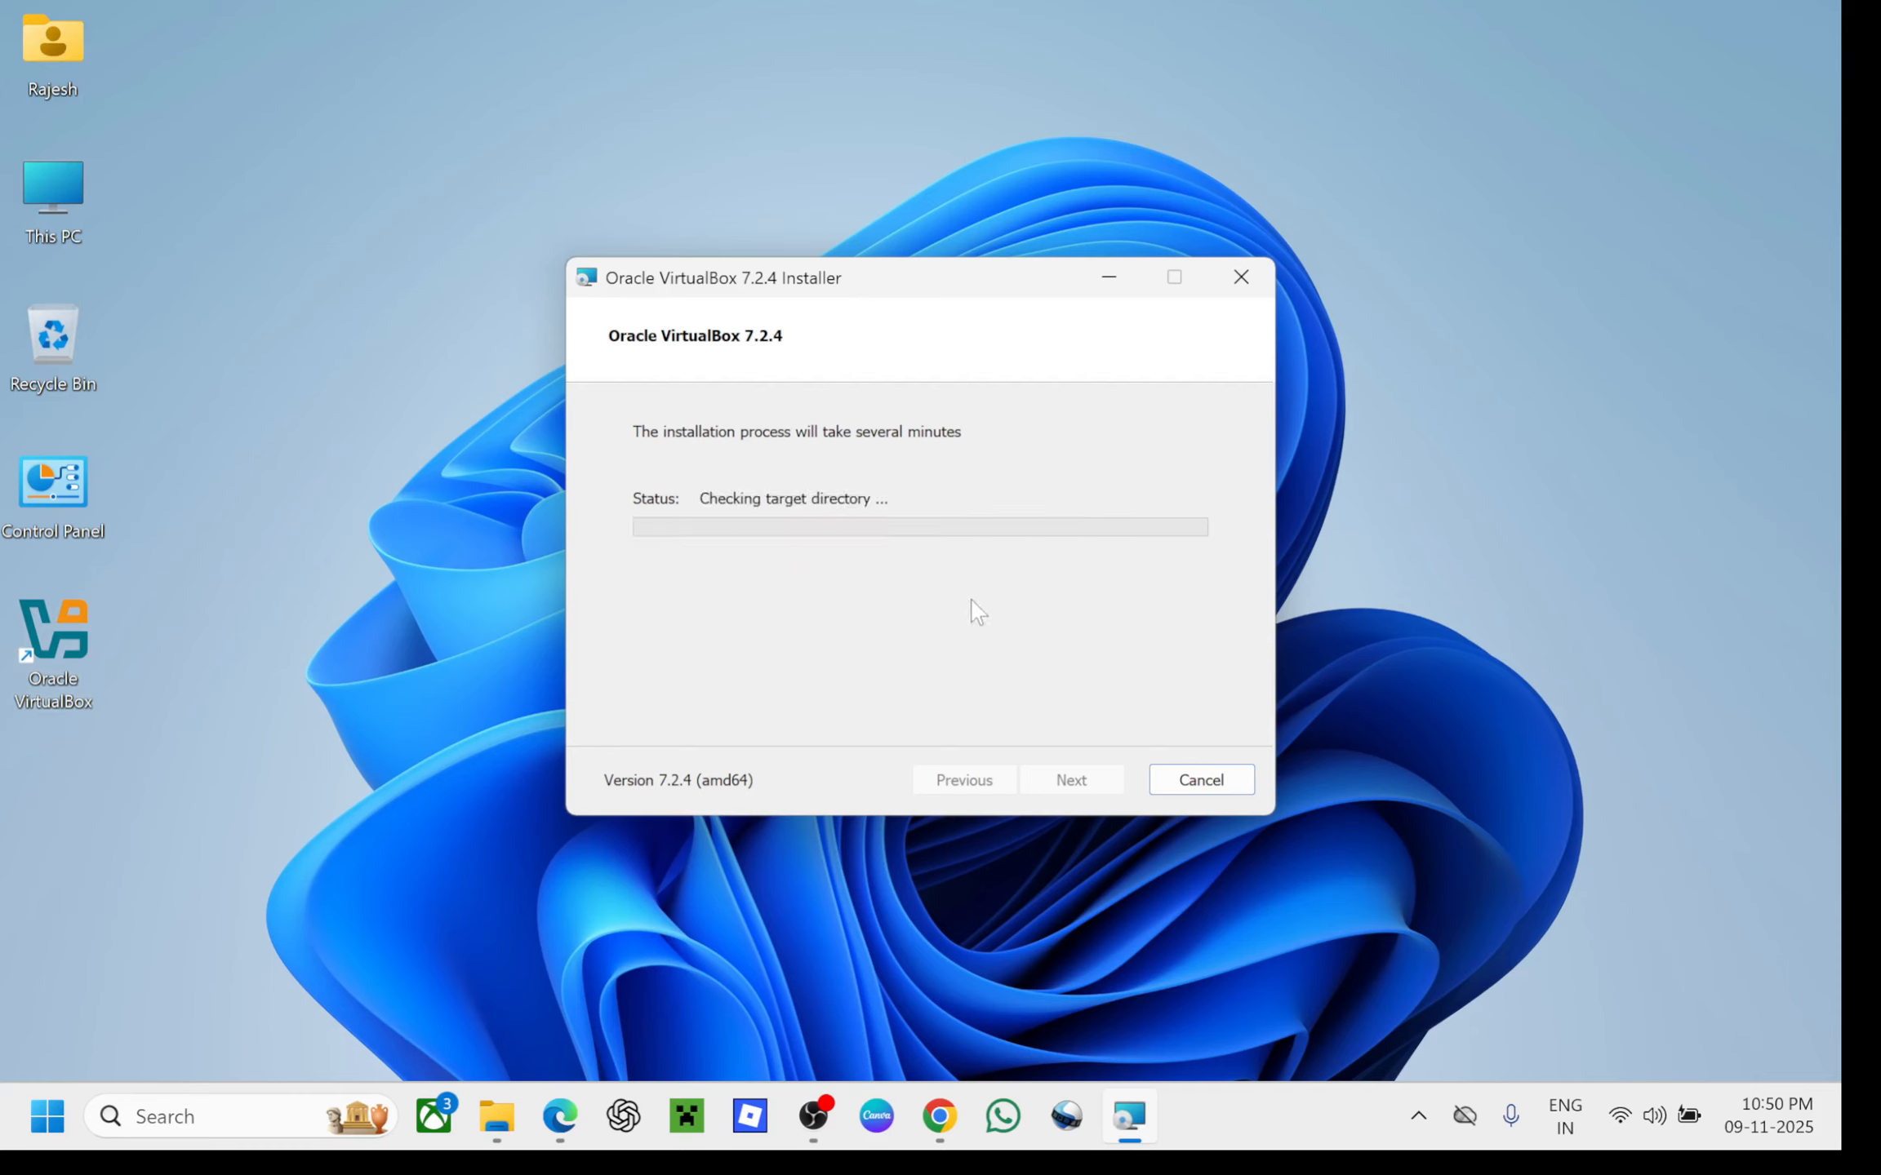
Finish the VirtualBox 7.2.4 installation so VirtualBox Manager launches
click(1071, 779)
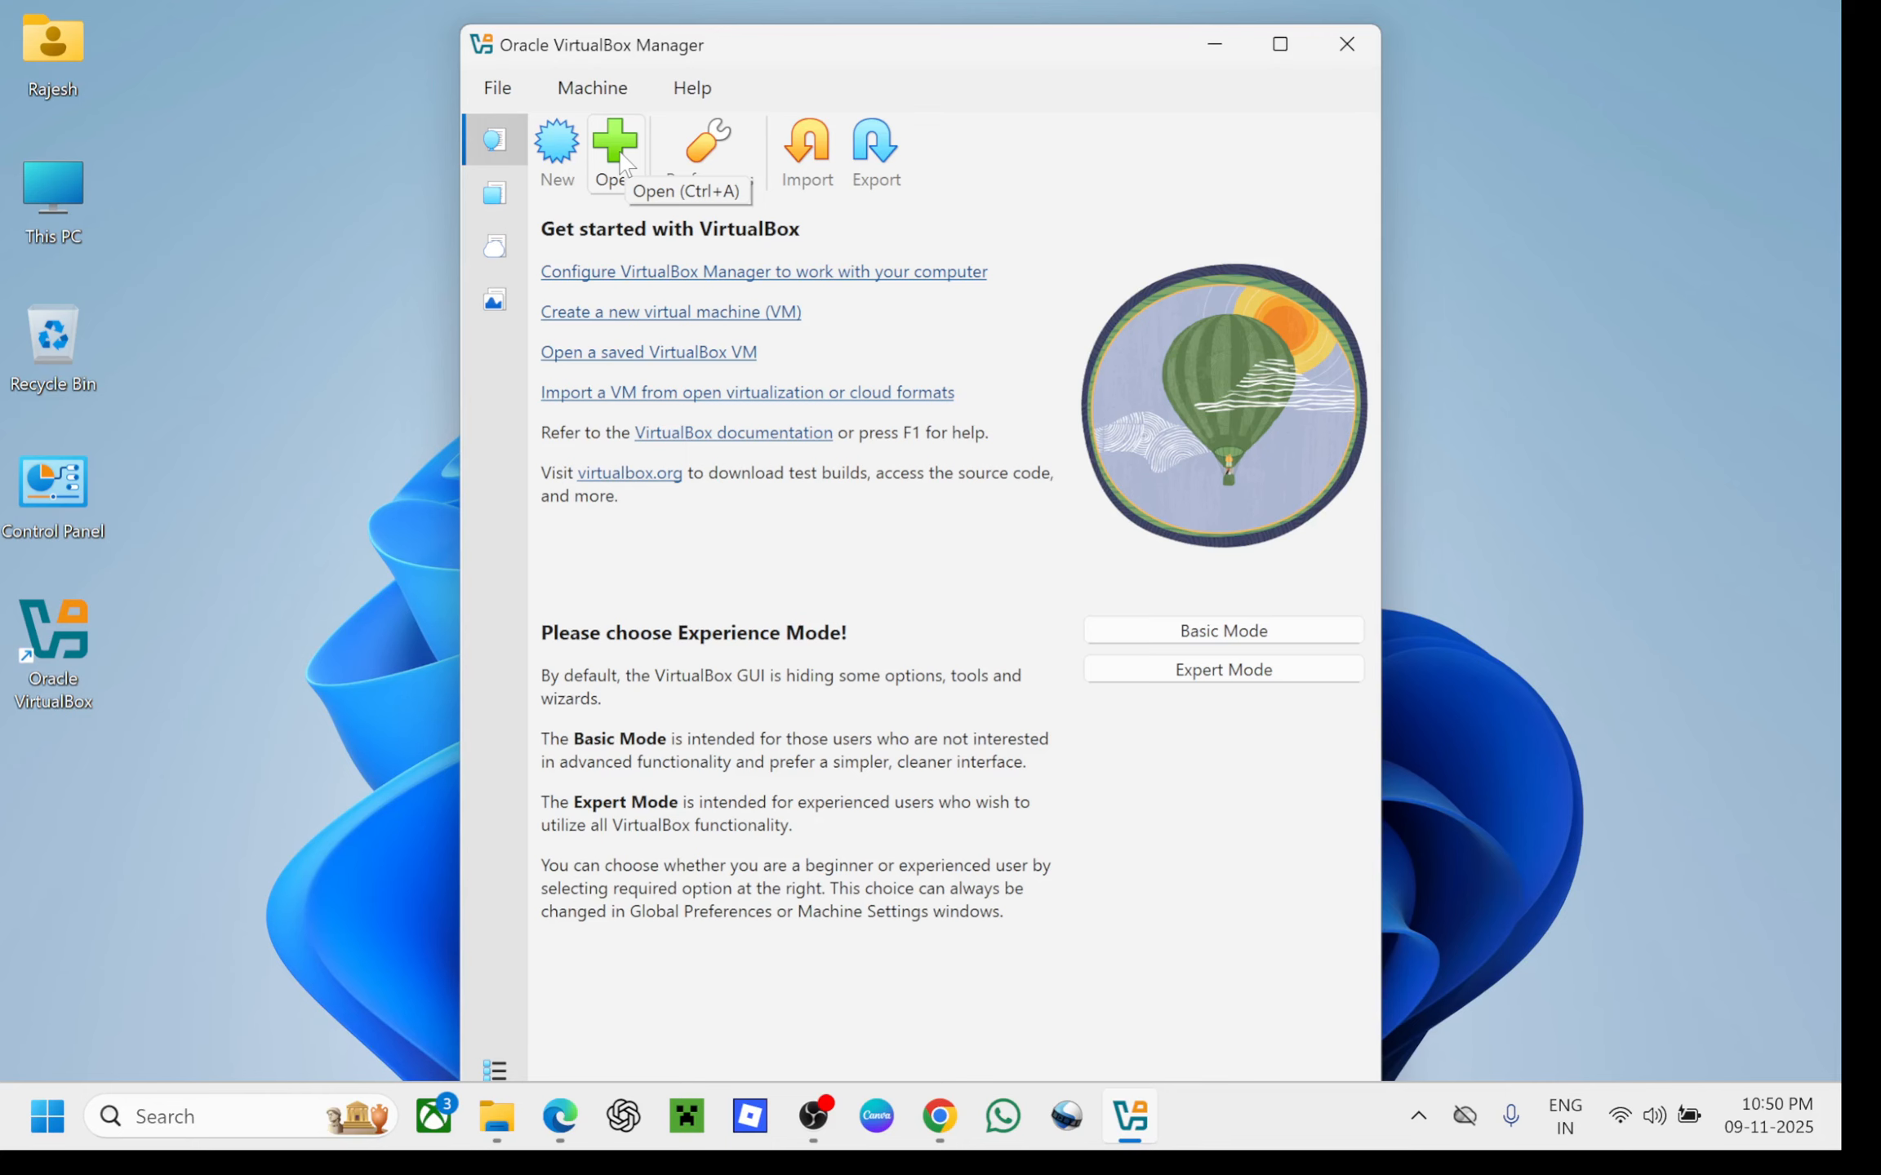
Start a new virtual machine and name it 'Windows 10'
click(562, 153)
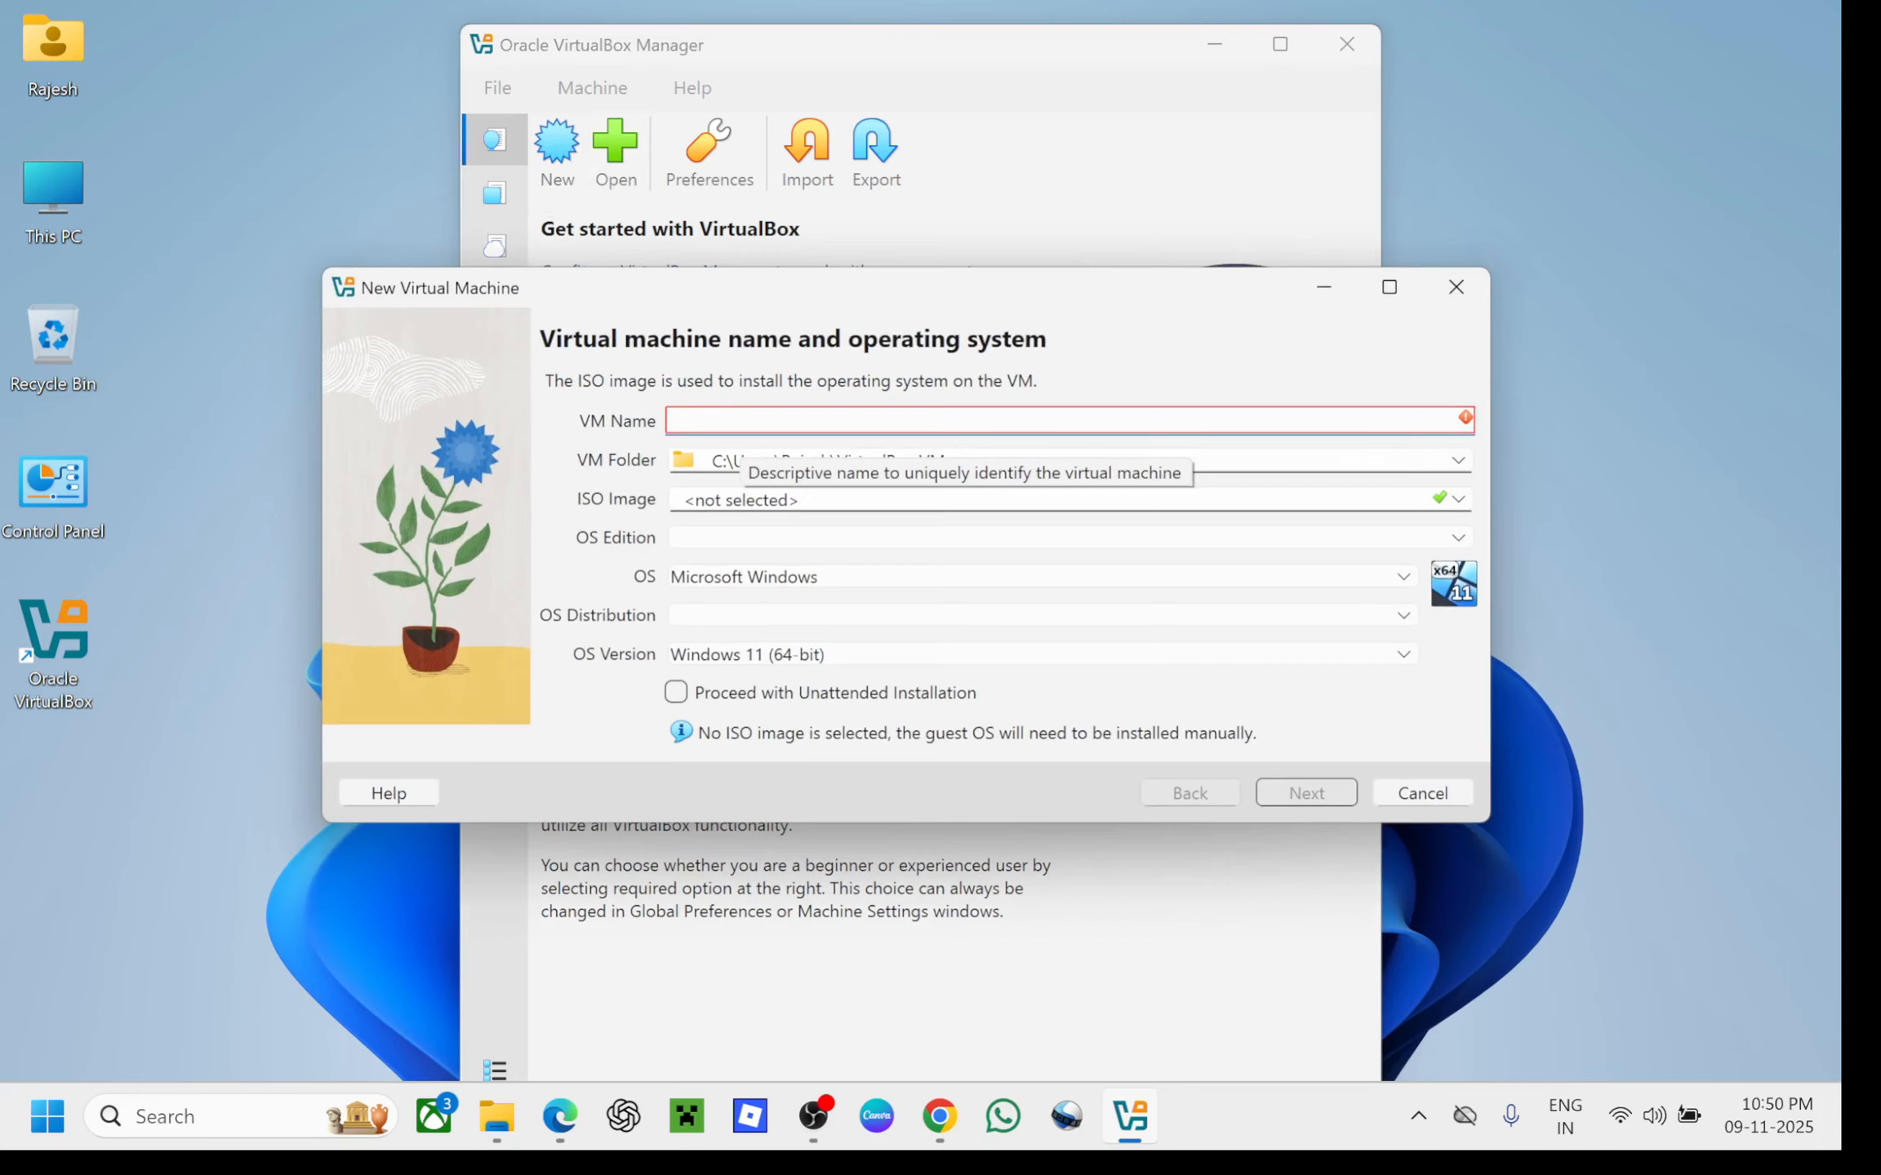
text(W)
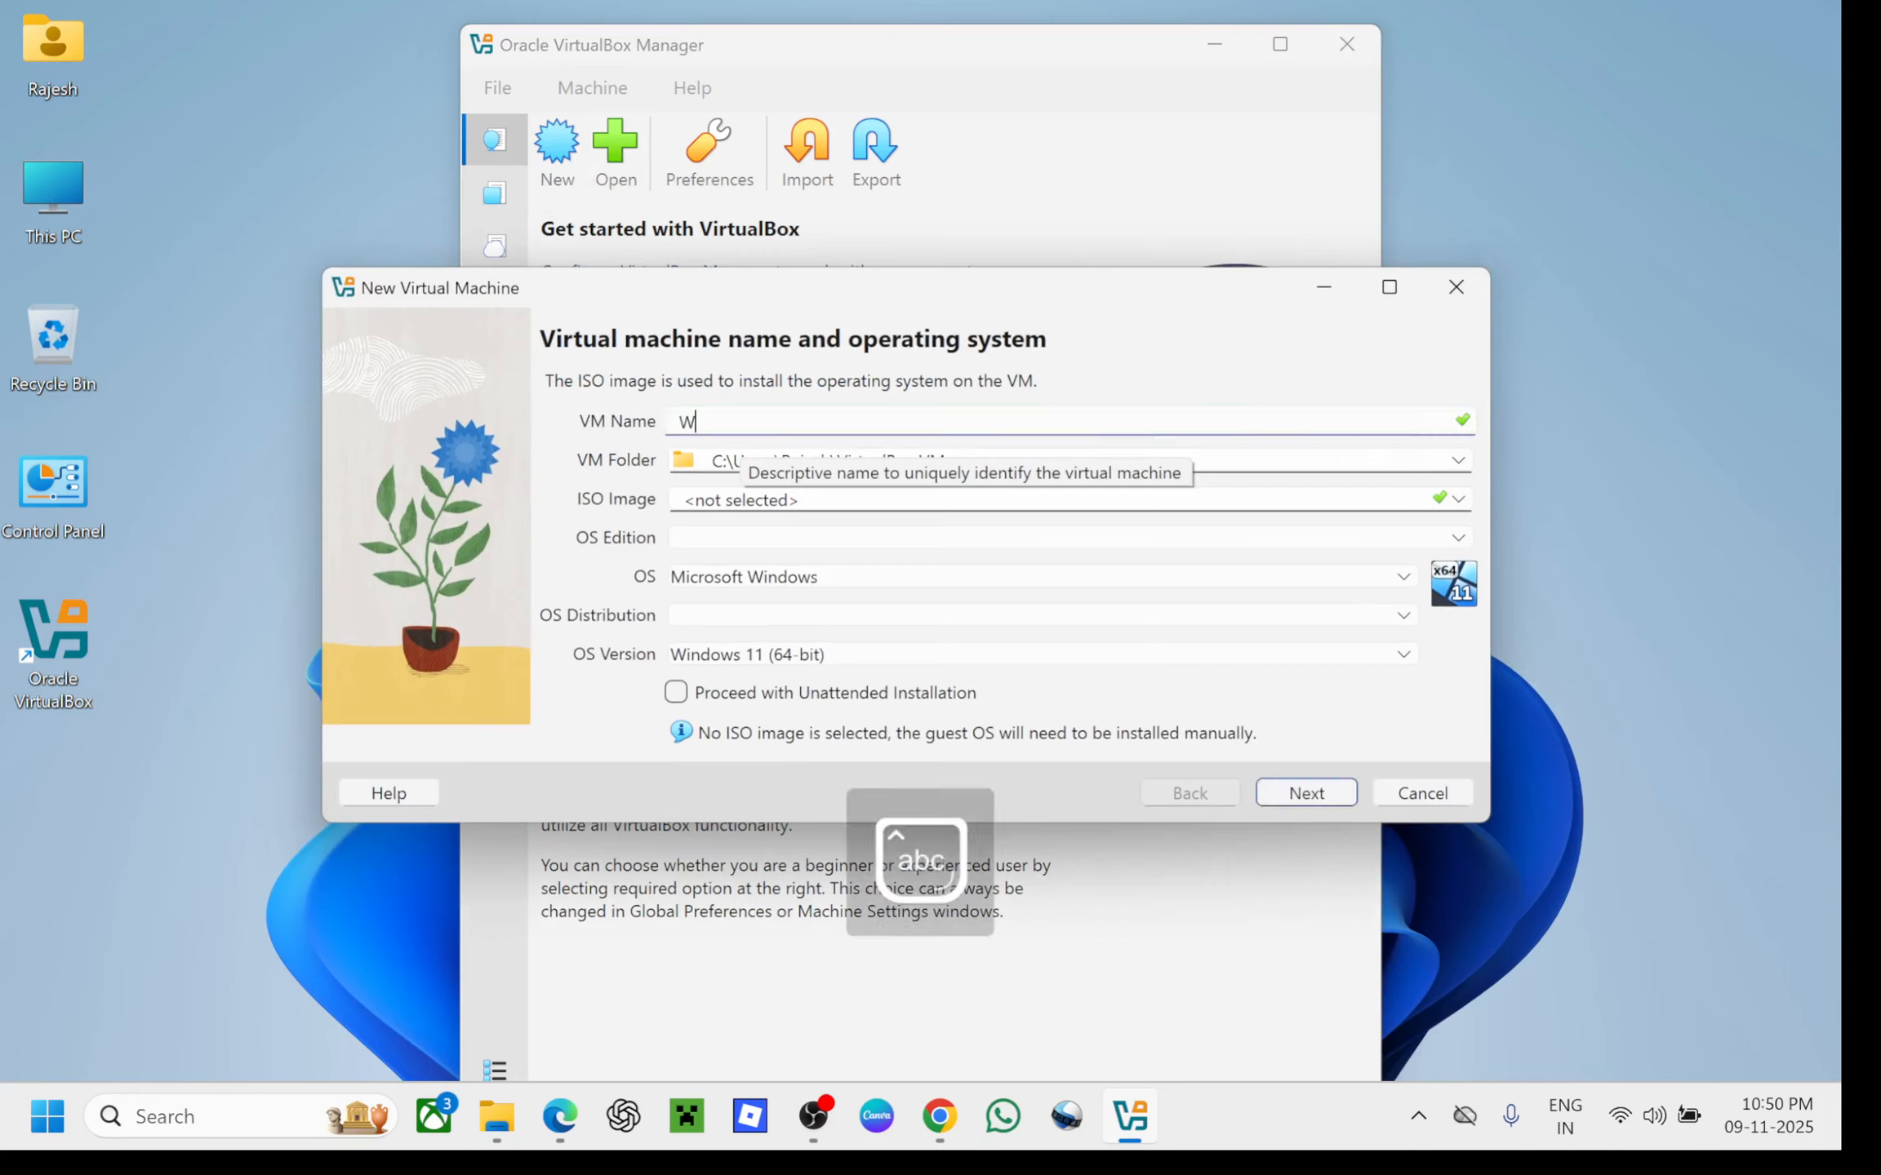
text(indows )
text(!0)
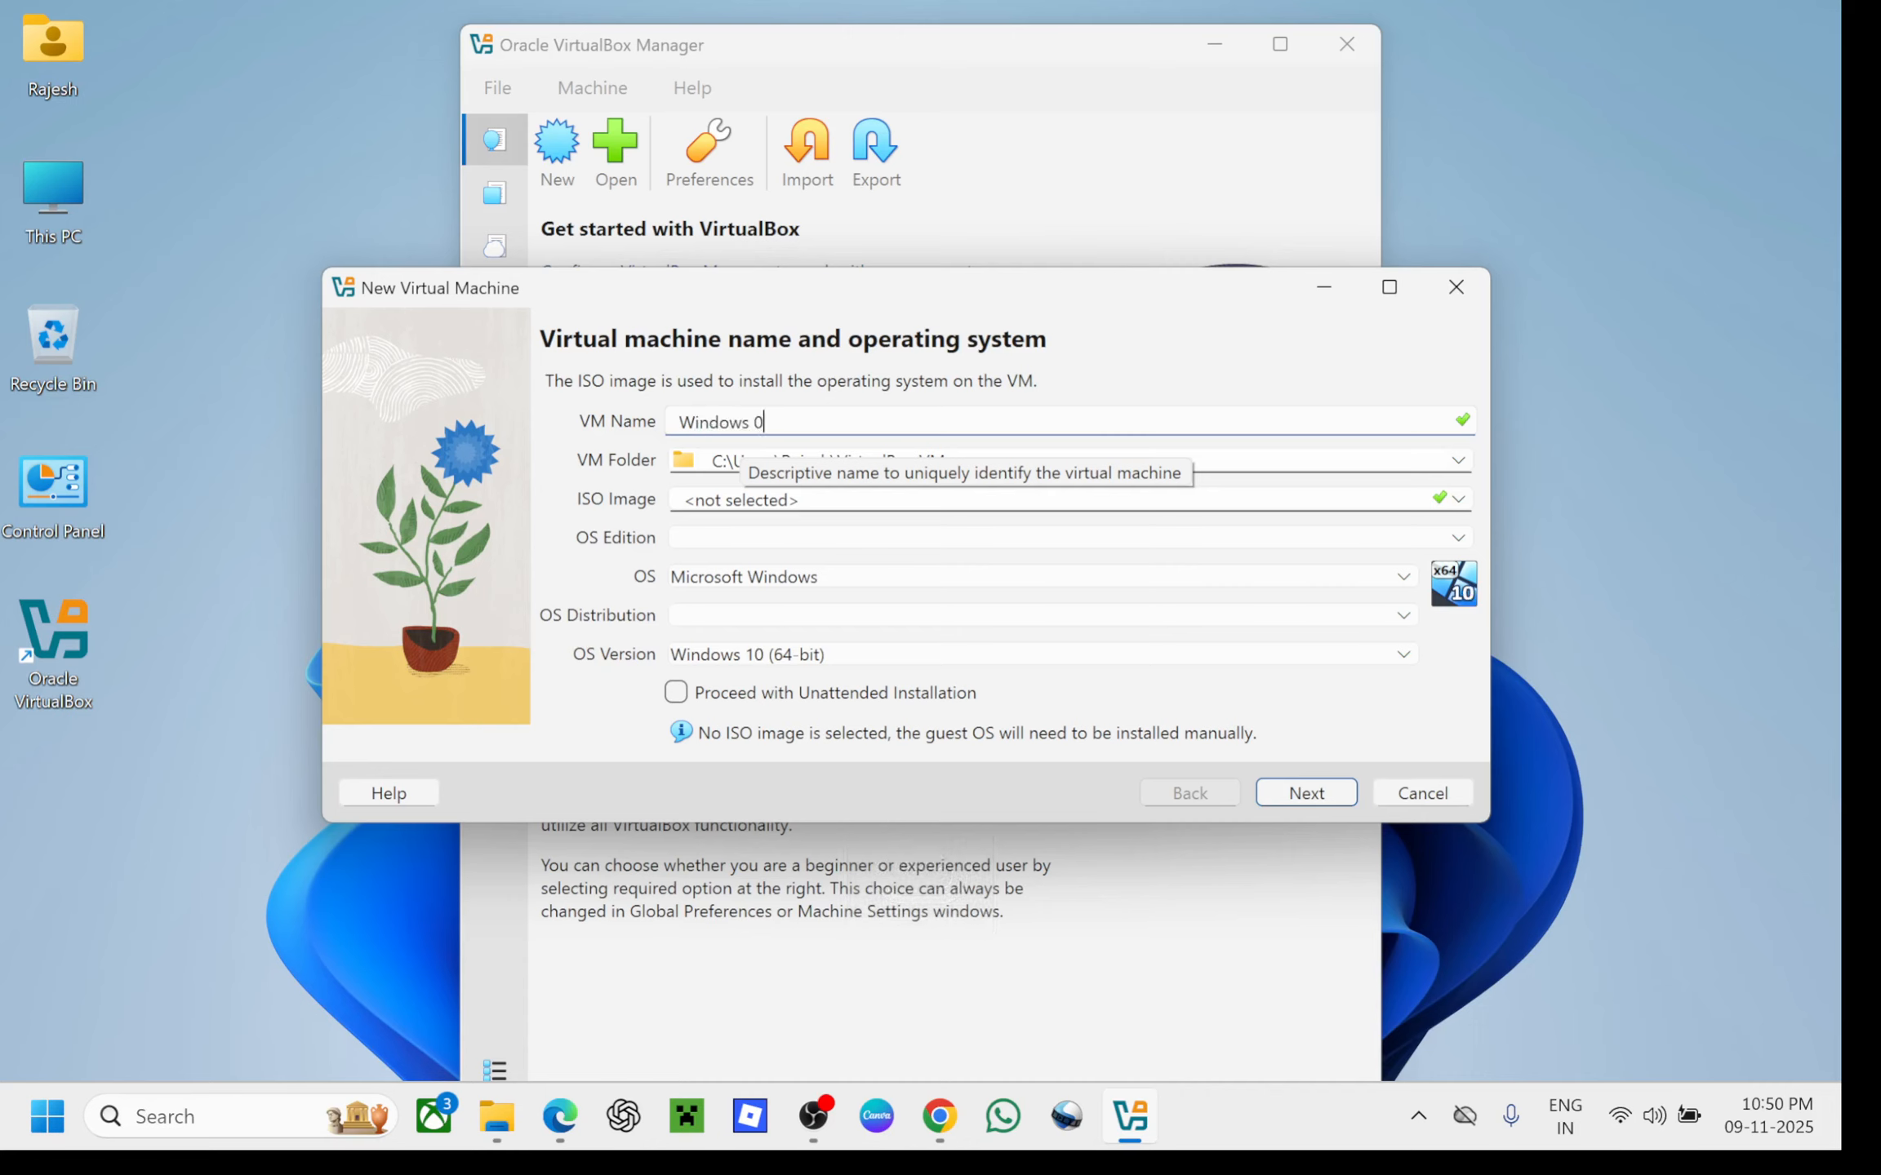
key(BackSpace)
key(BackSpace)
text(!0)
key(BackSpace)
key(BackSpace)
text(10)
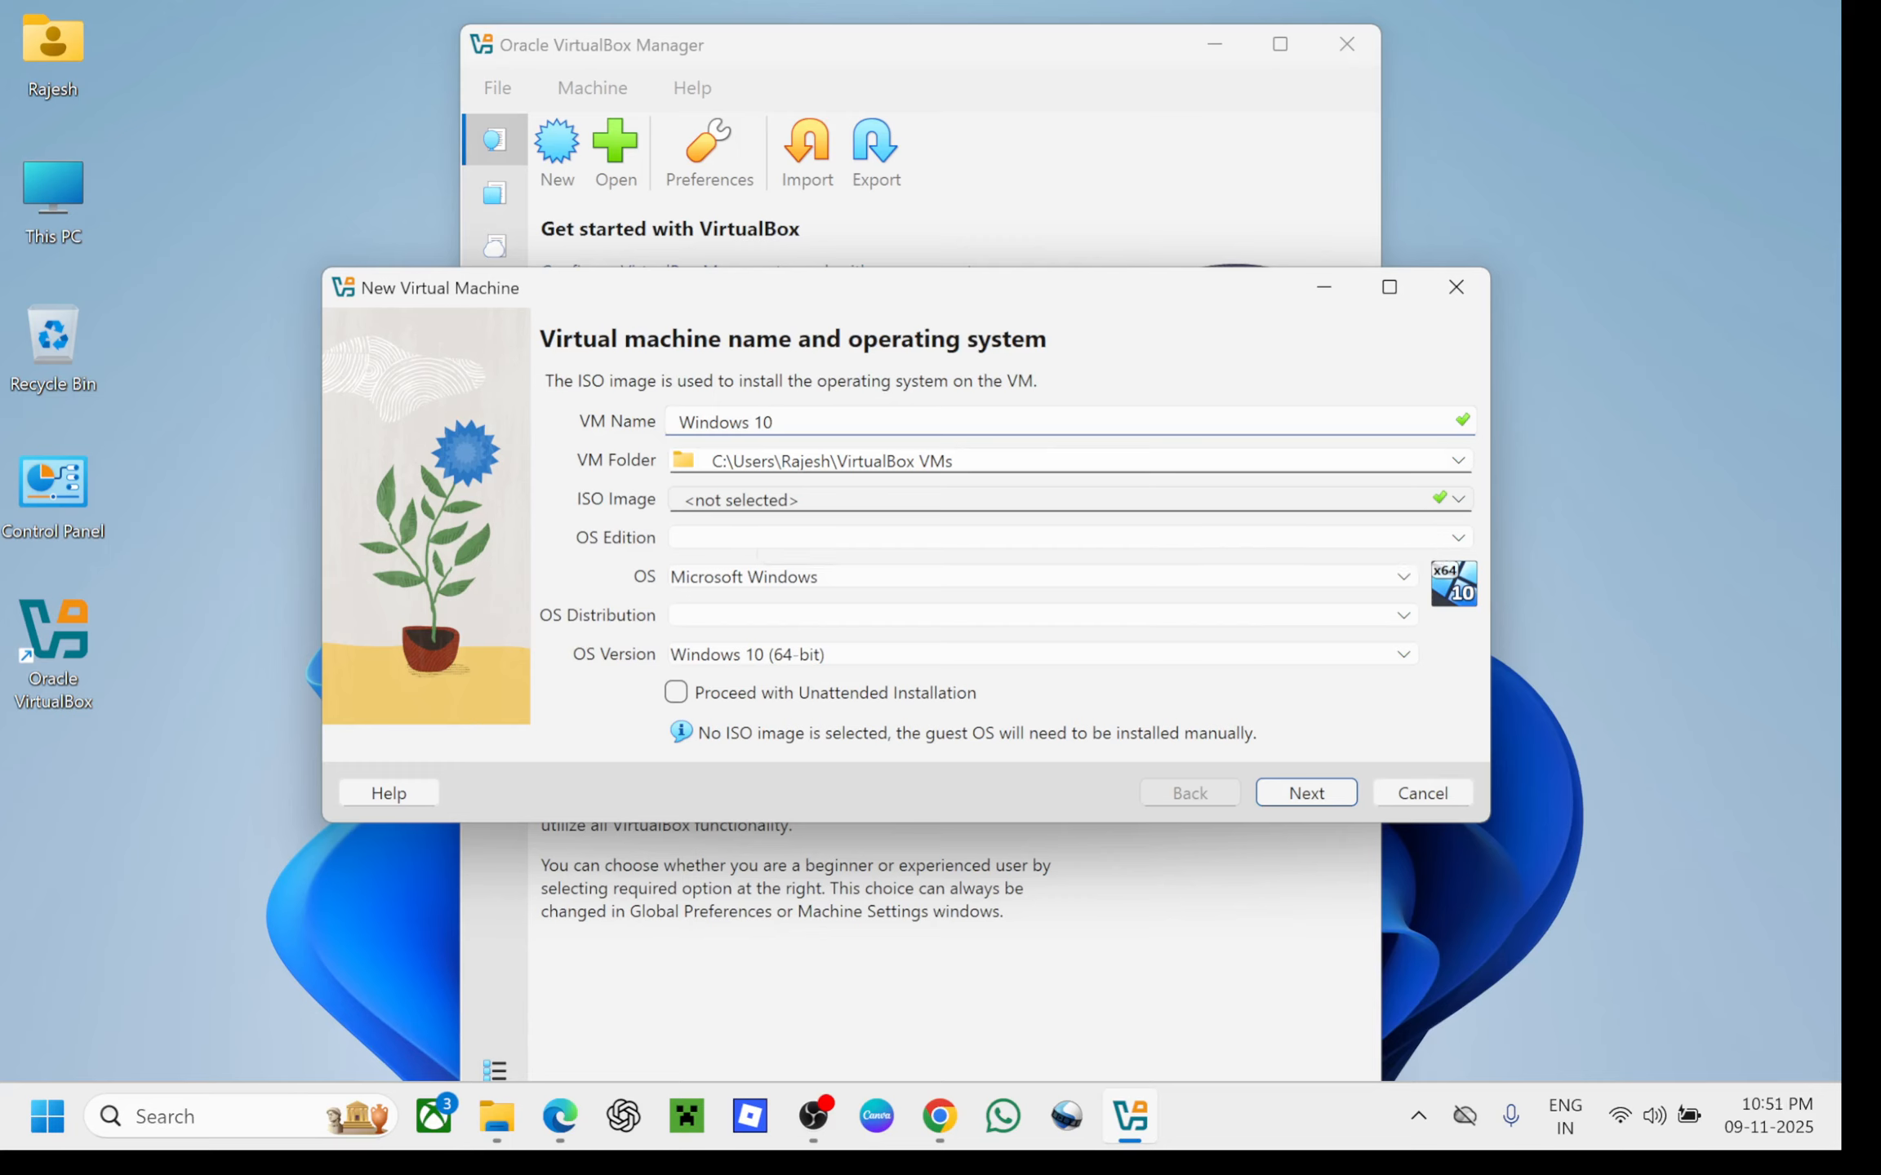
click(684, 498)
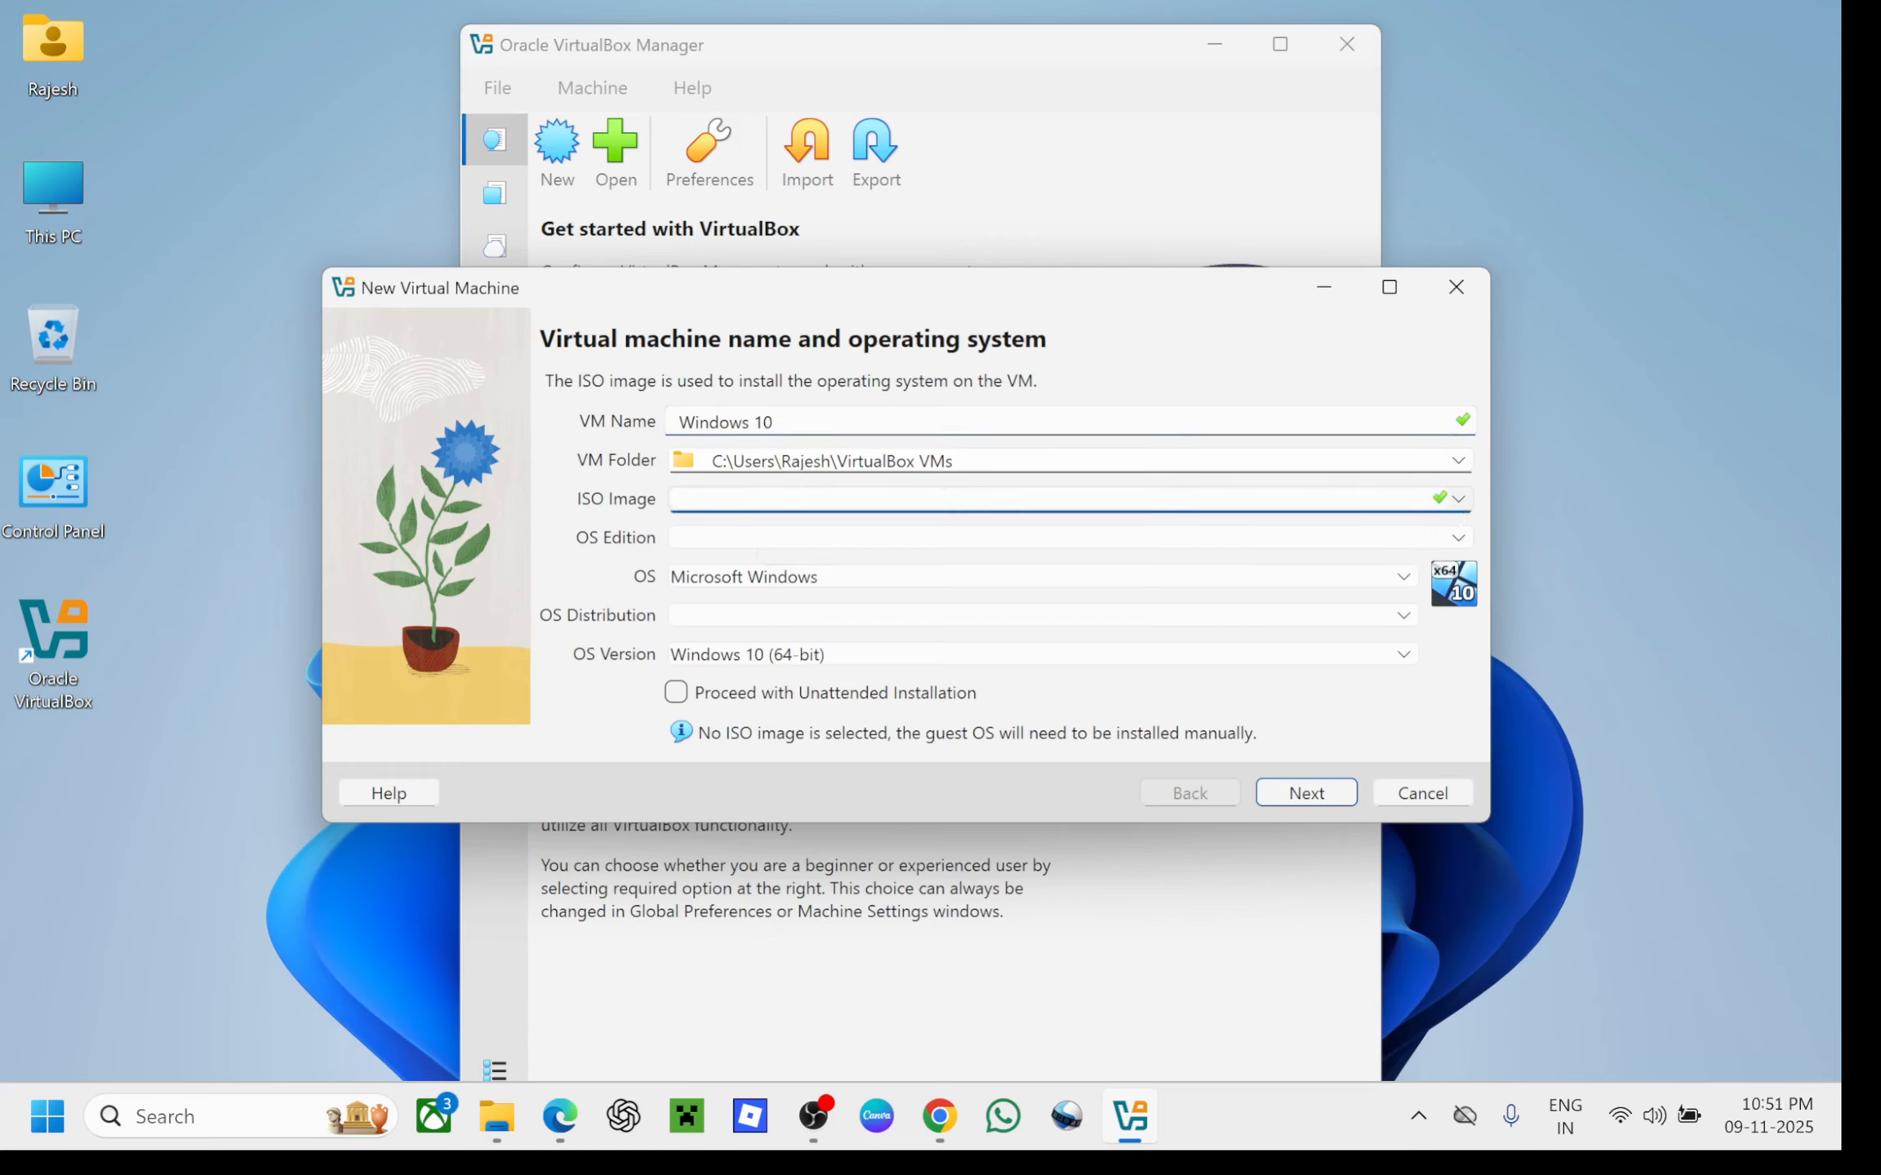
Attach D:\Operatings Systems\Windows\Windows 10 22H2.iso as the VM's ISO image
click(1459, 498)
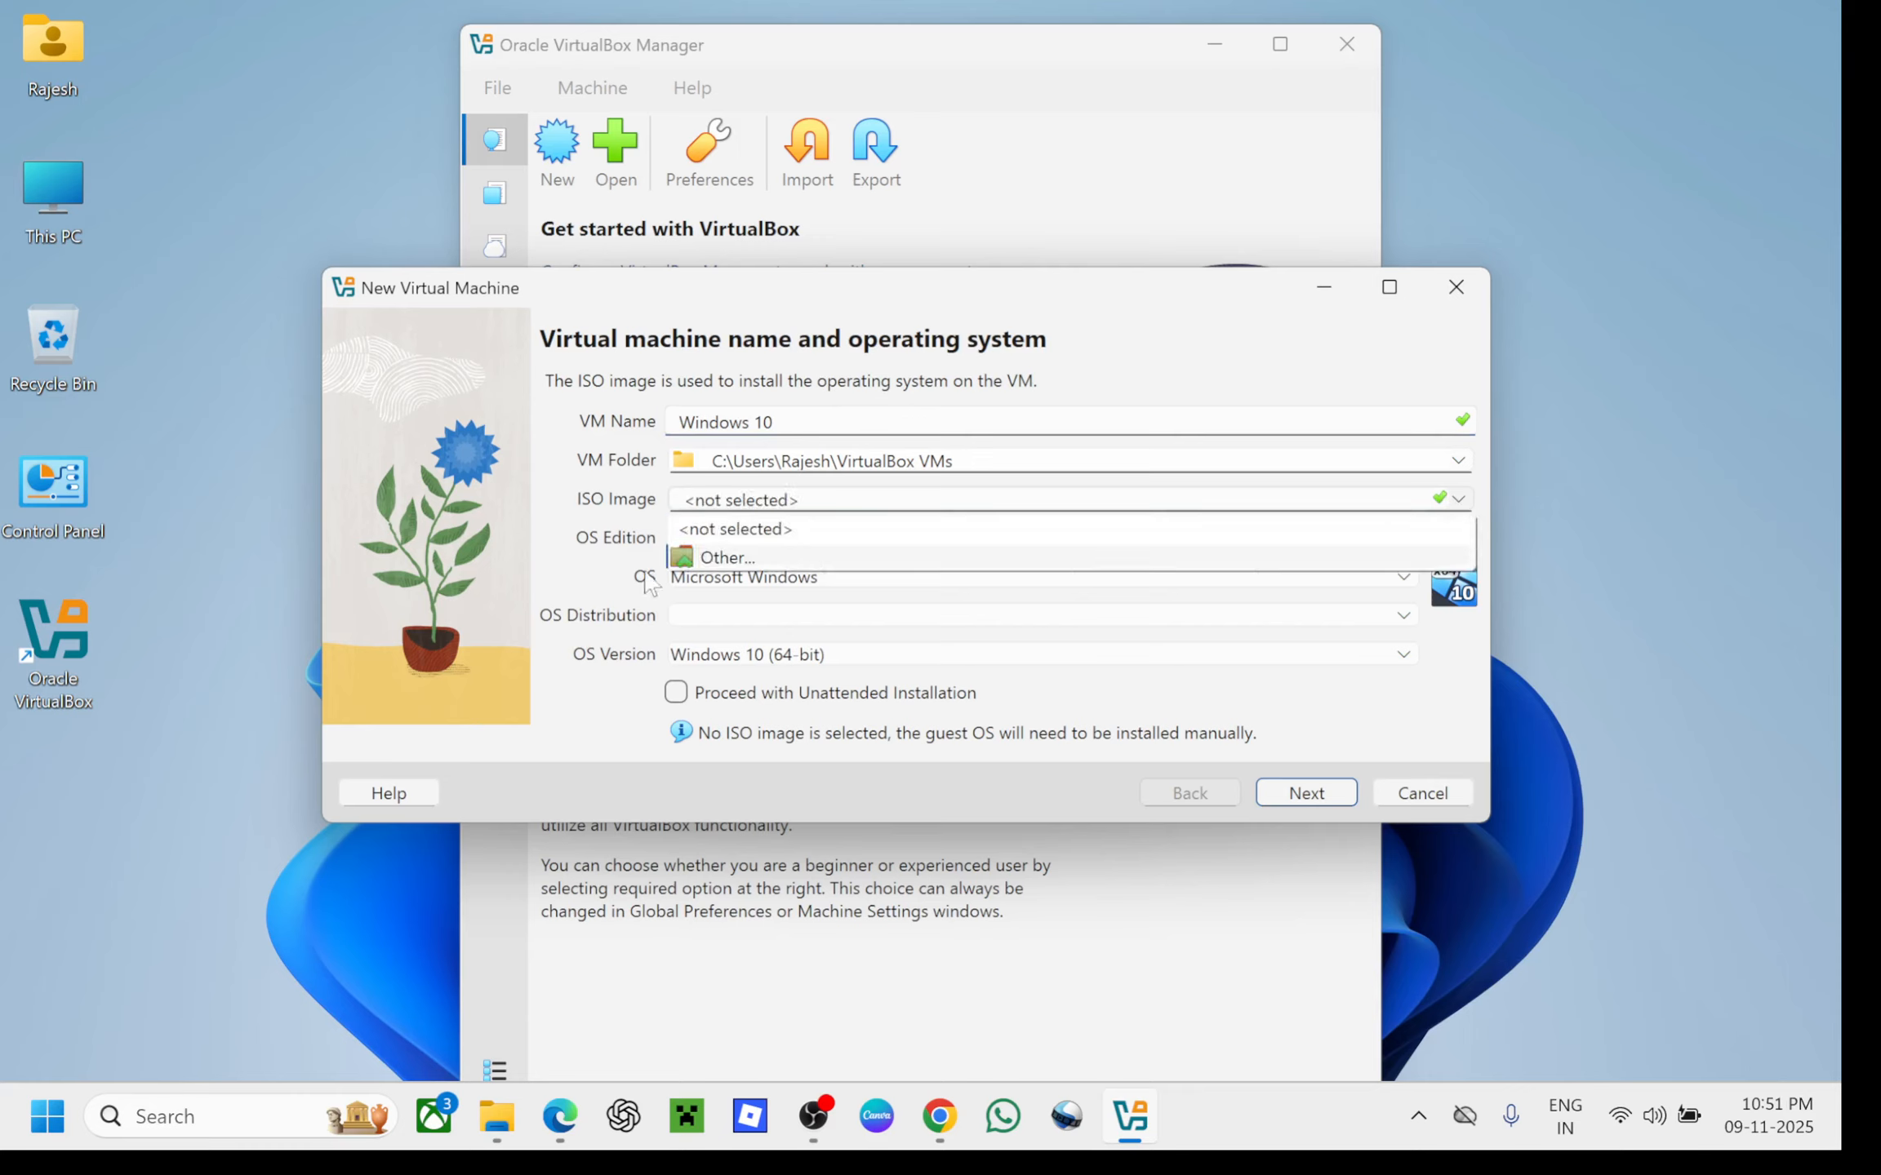
click(723, 558)
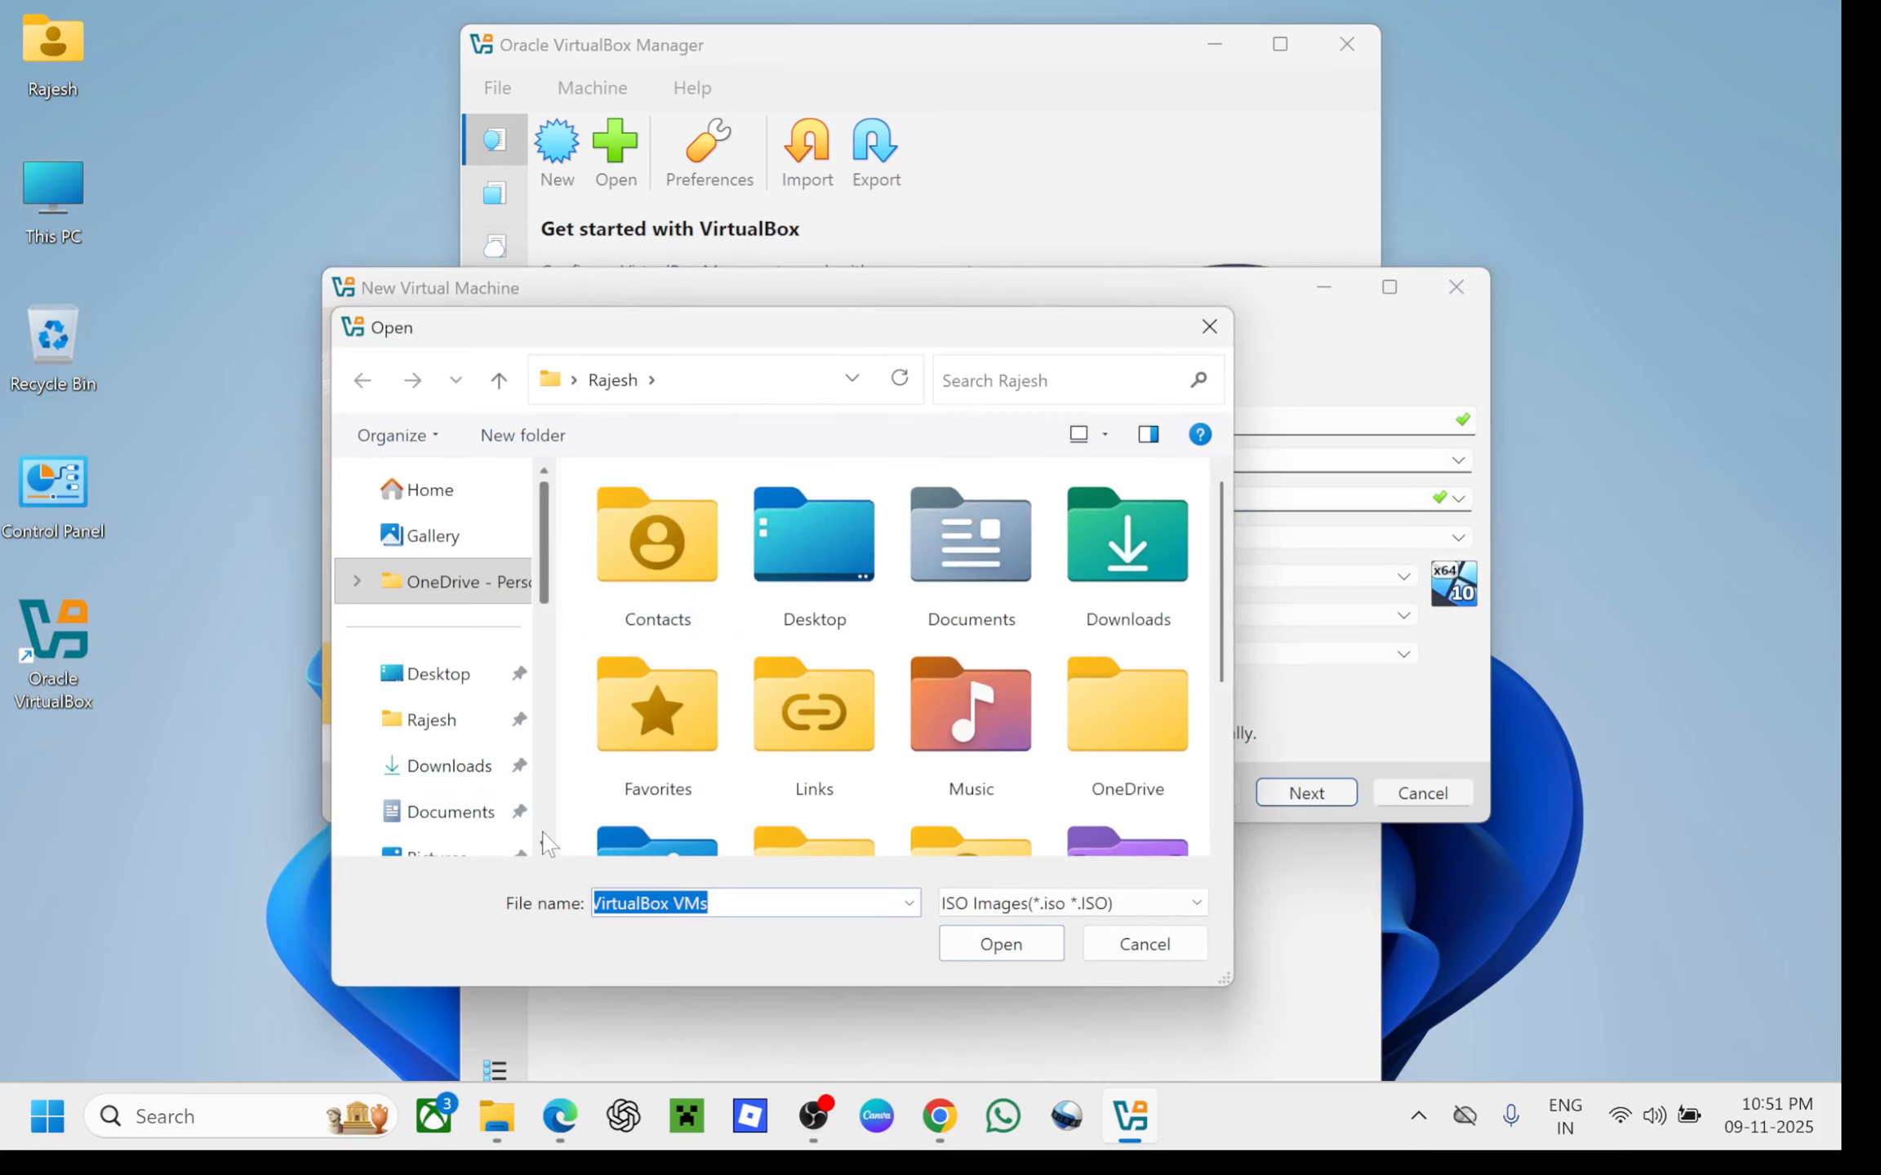
scroll(547, 843, down, 3)
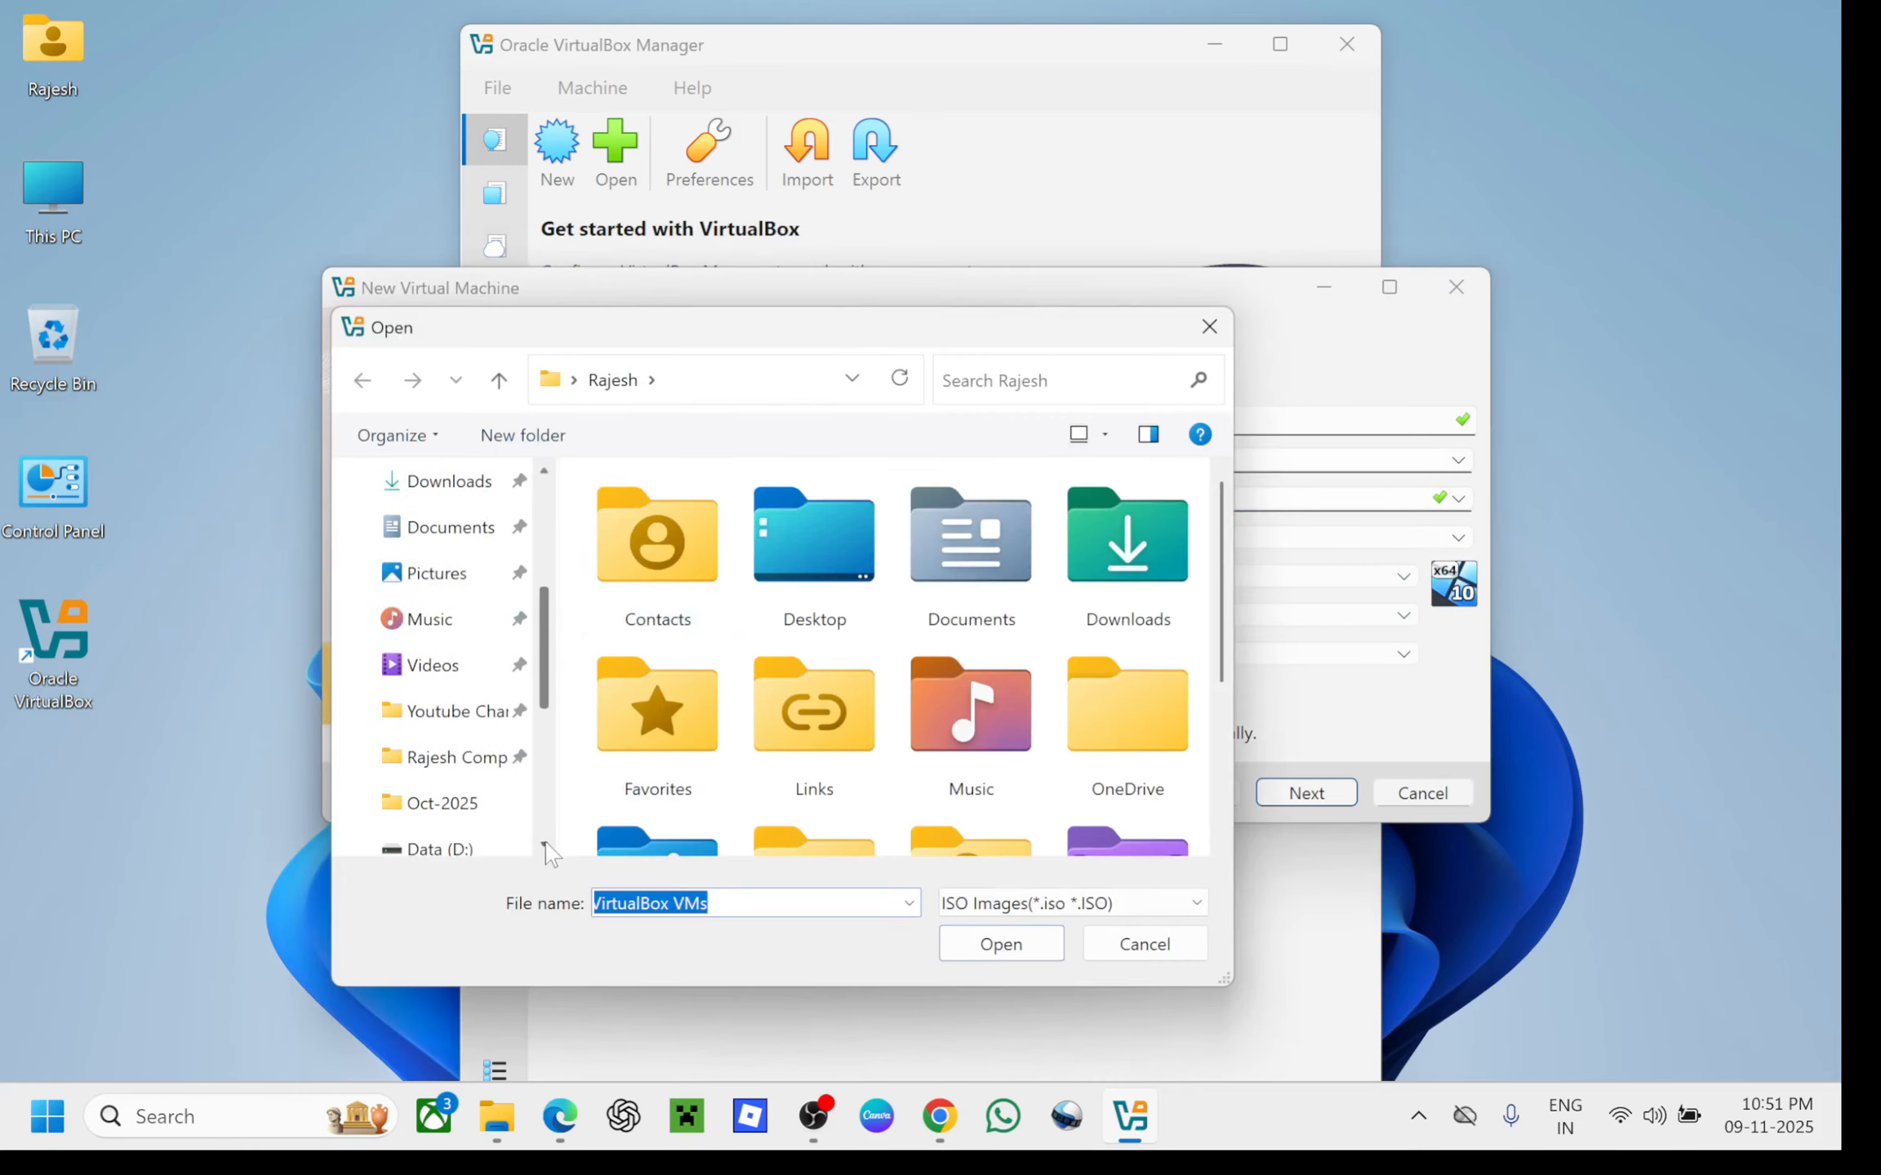
scroll(544, 853, down, 3)
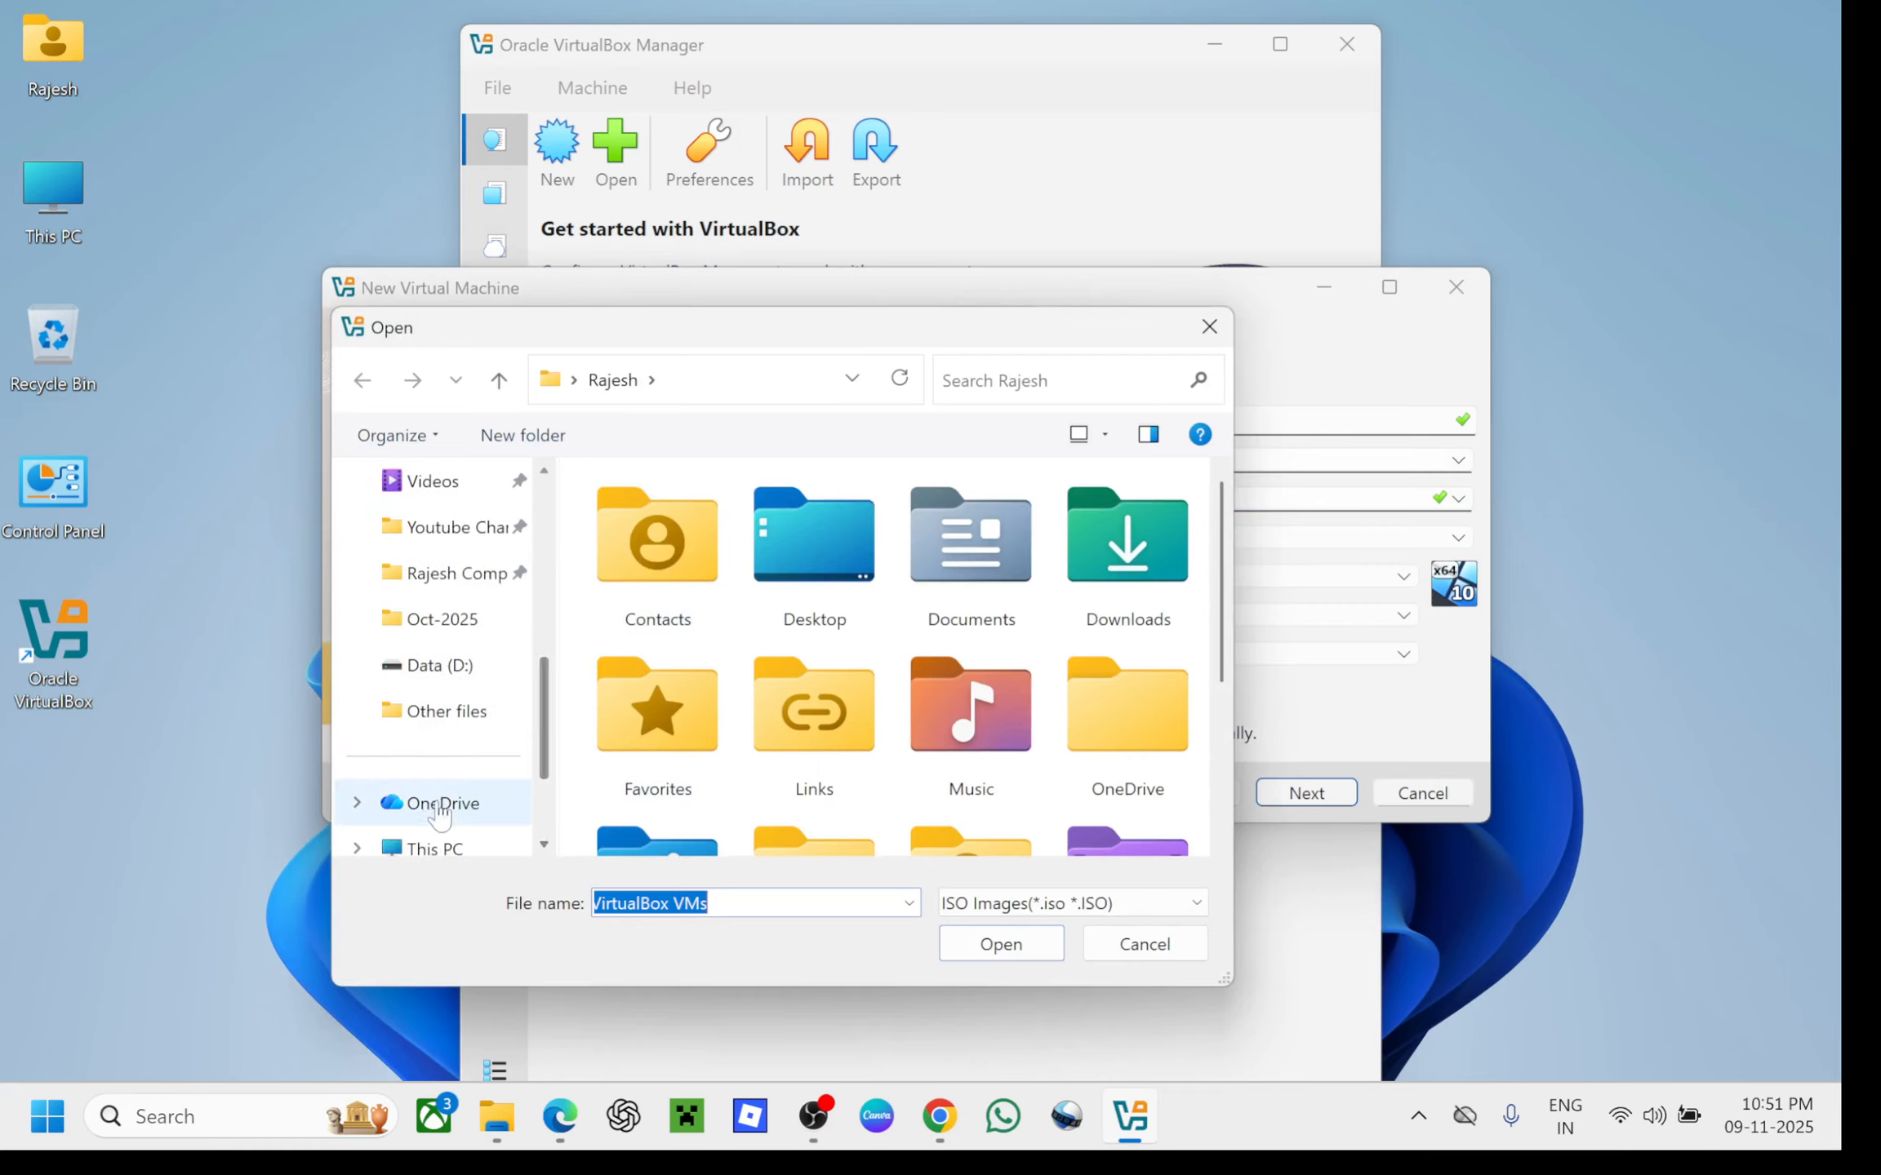
click(419, 849)
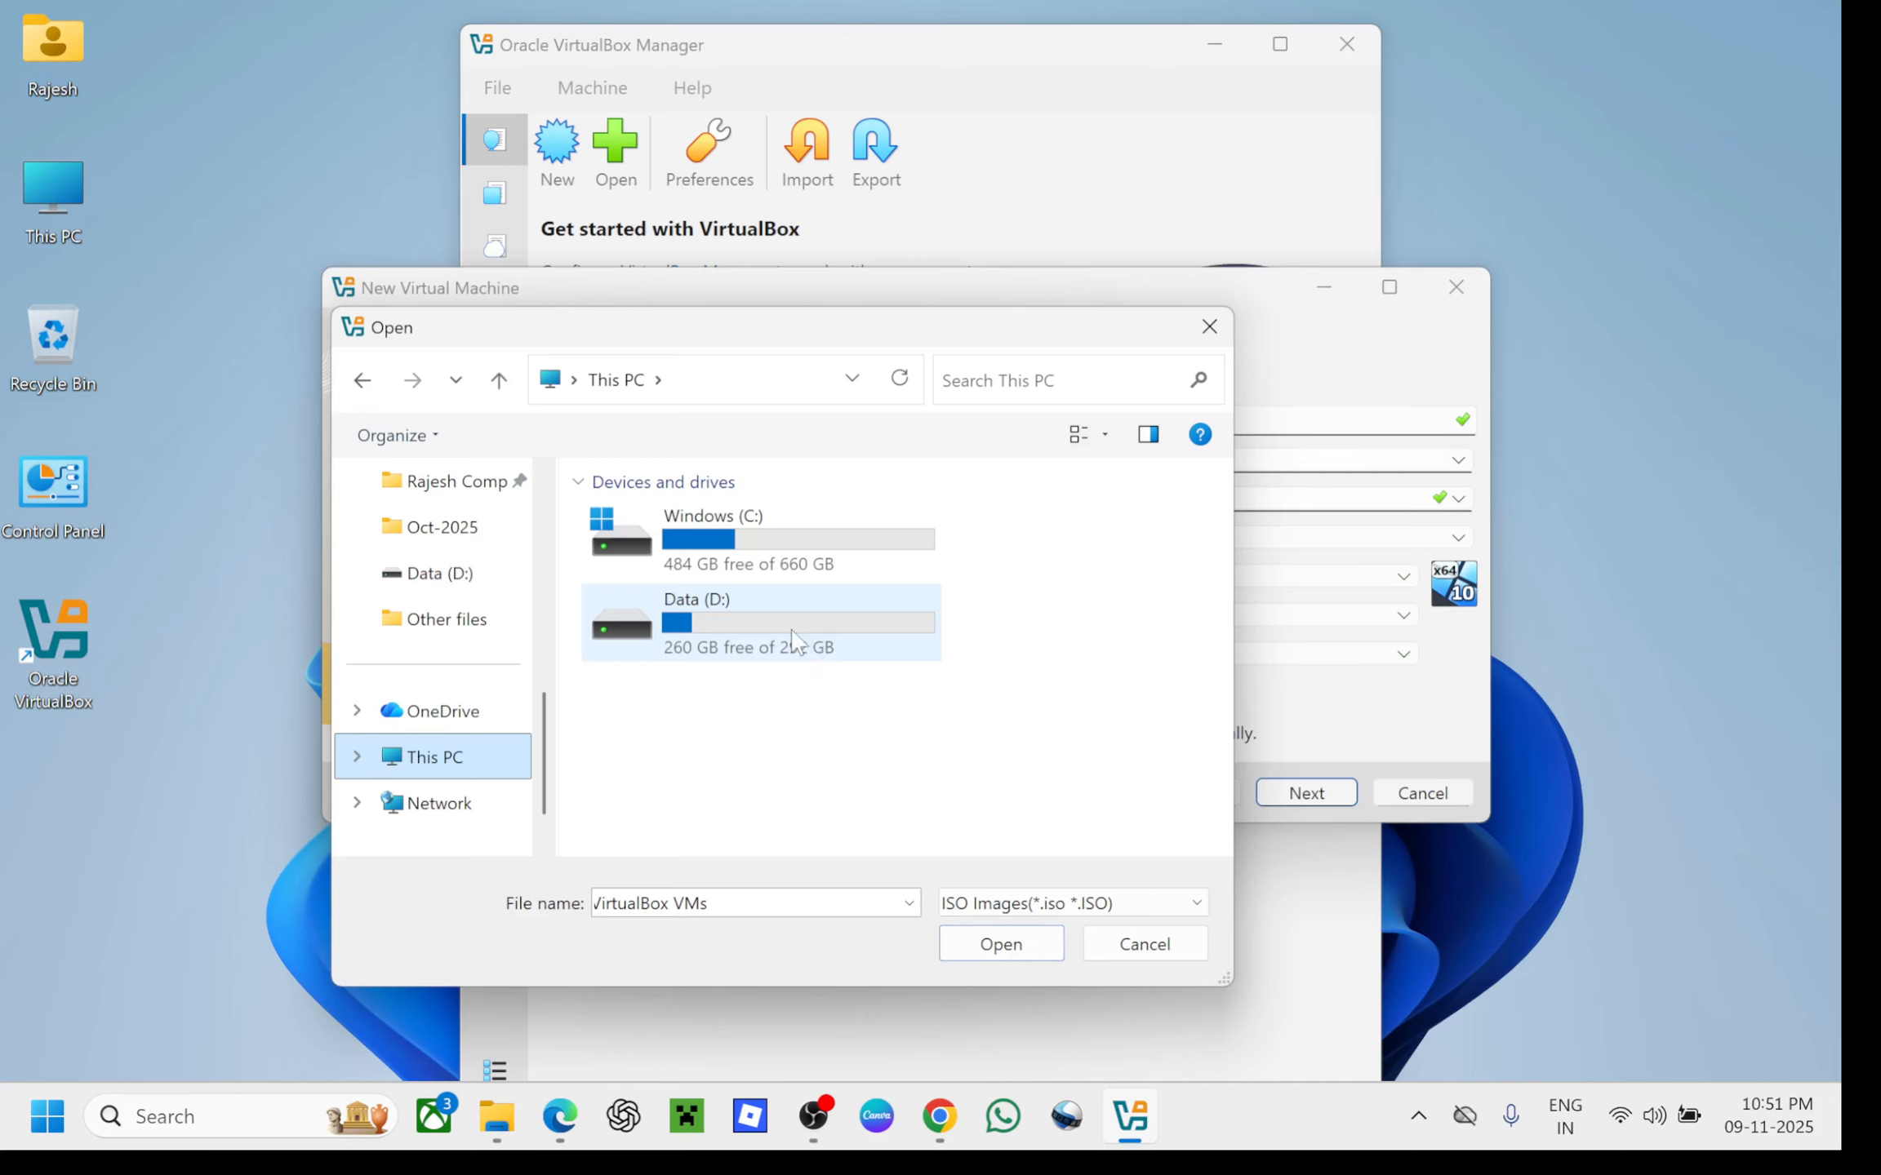
double_click(796, 641)
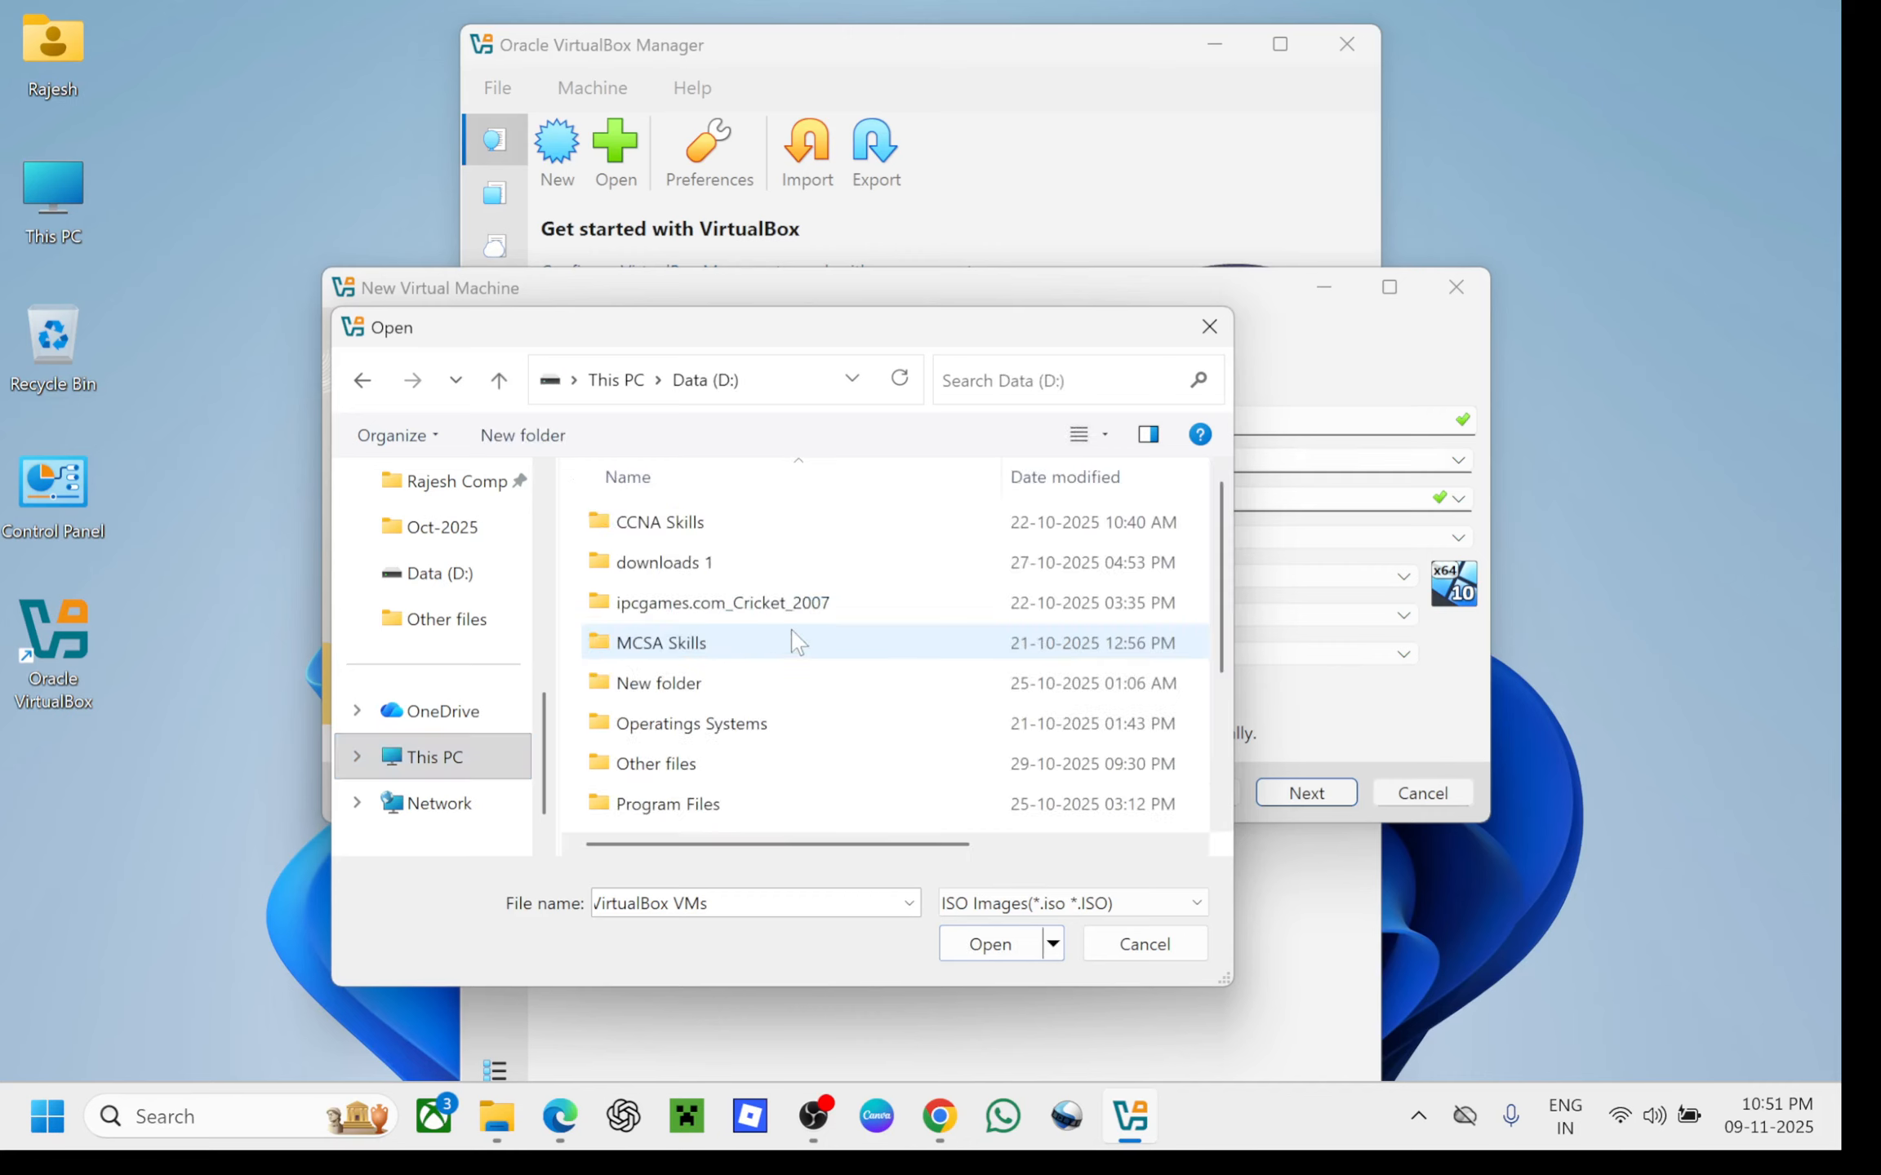
click(705, 733)
double_click(709, 741)
double_click(682, 572)
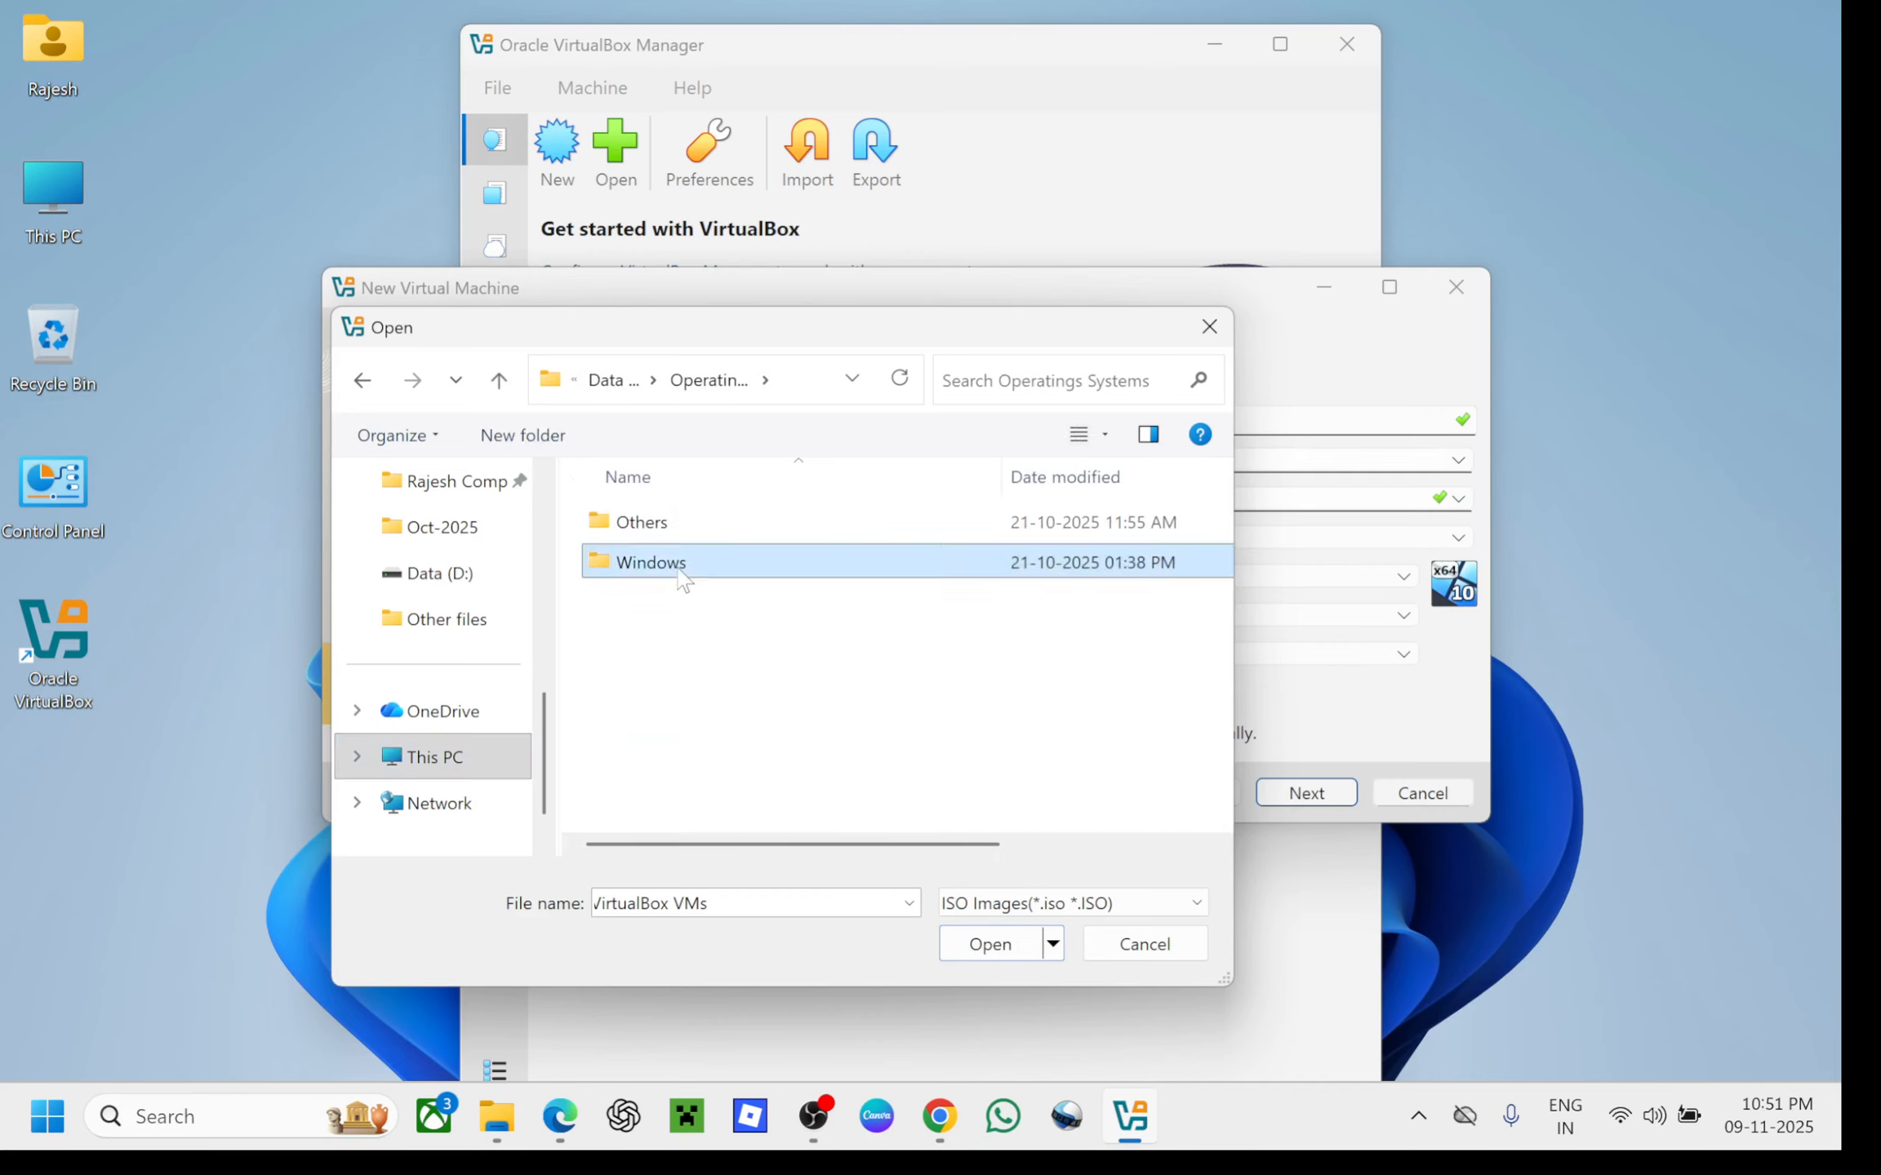
double_click(703, 563)
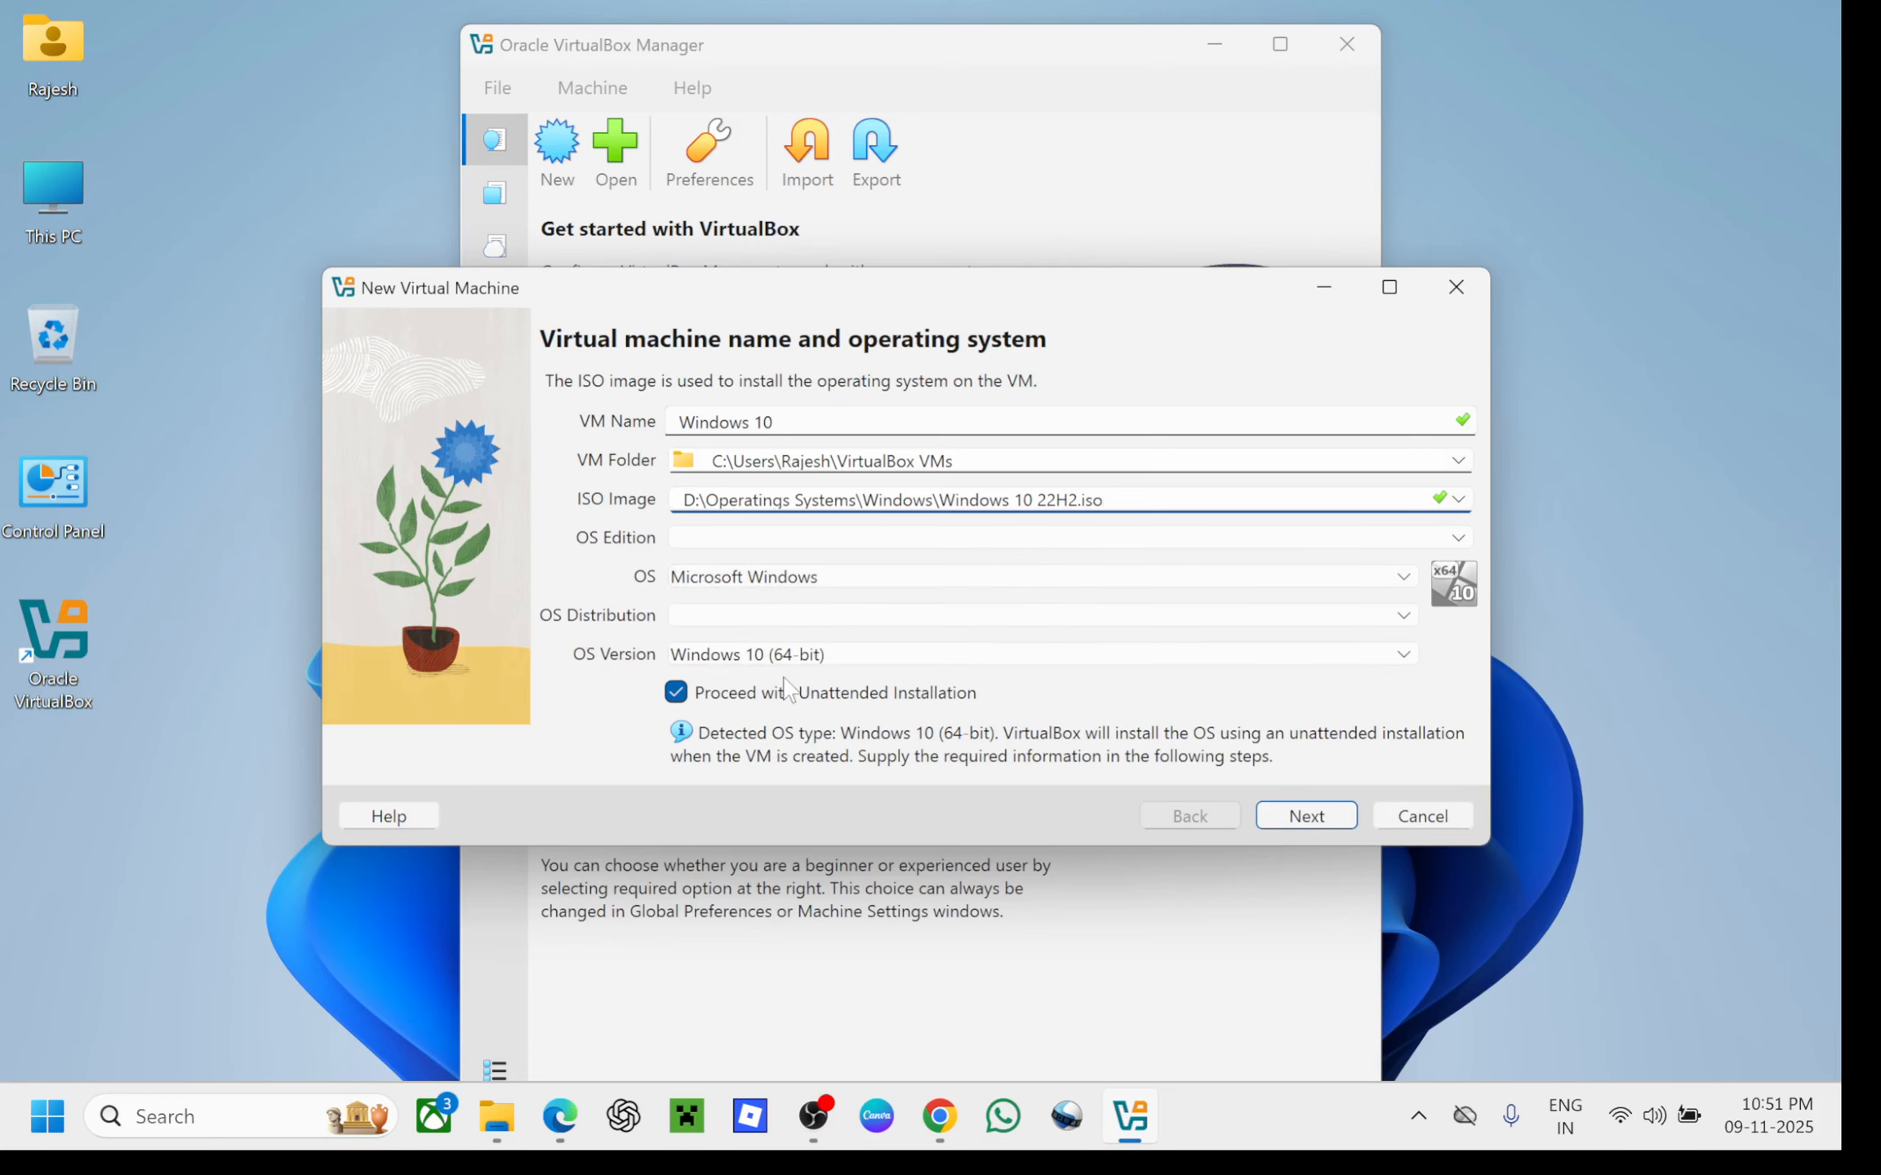
Advance to the unattended setup page, enter host name WIN-10PC and clear the domain name
click(1307, 816)
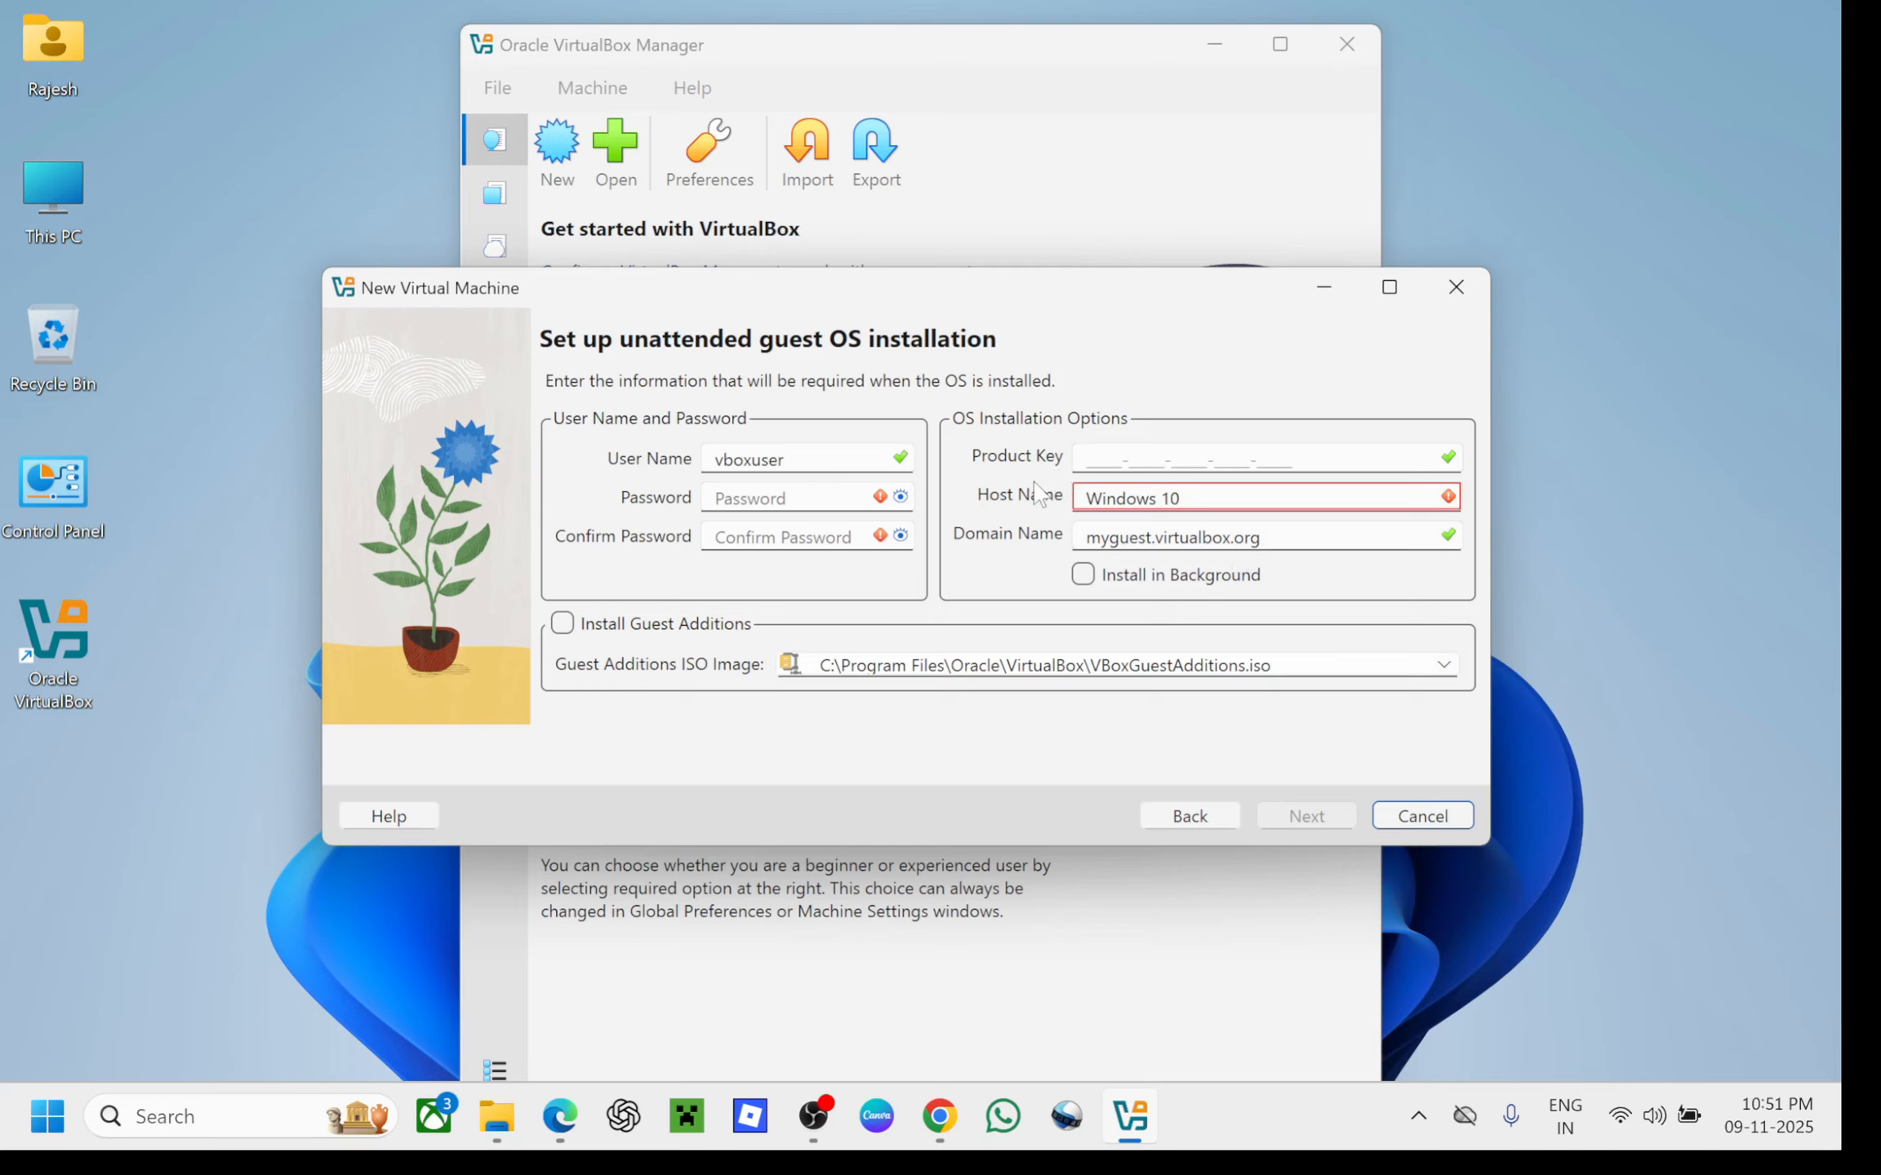
click(1191, 498)
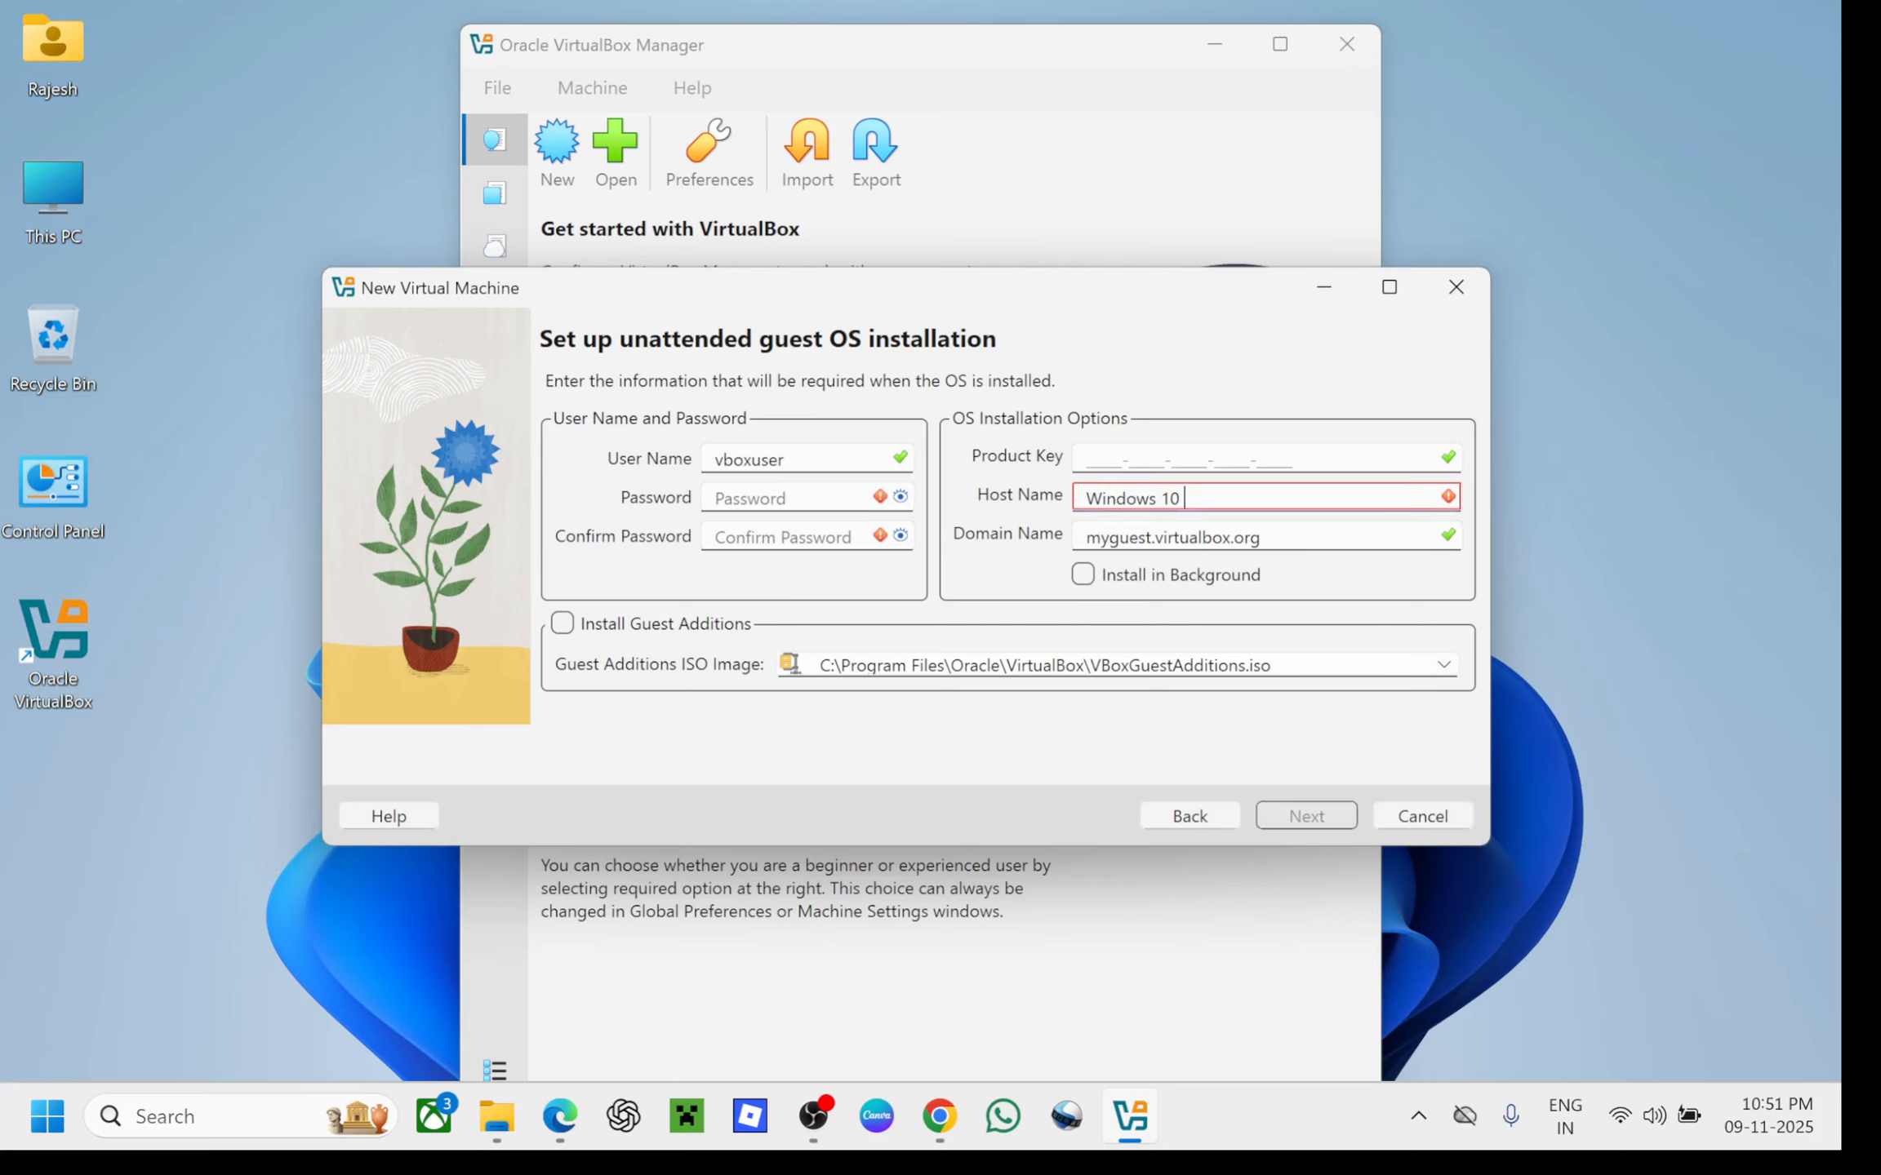
key(BackSpace)
key(BackSpace)
key(BackSpace)
key(BackSpace)
key(BackSpace)
key(BackSpace)
key(BackSpace)
key(BackSpace)
key(BackSpace)
key(BackSpace)
key(Caps_Lock)
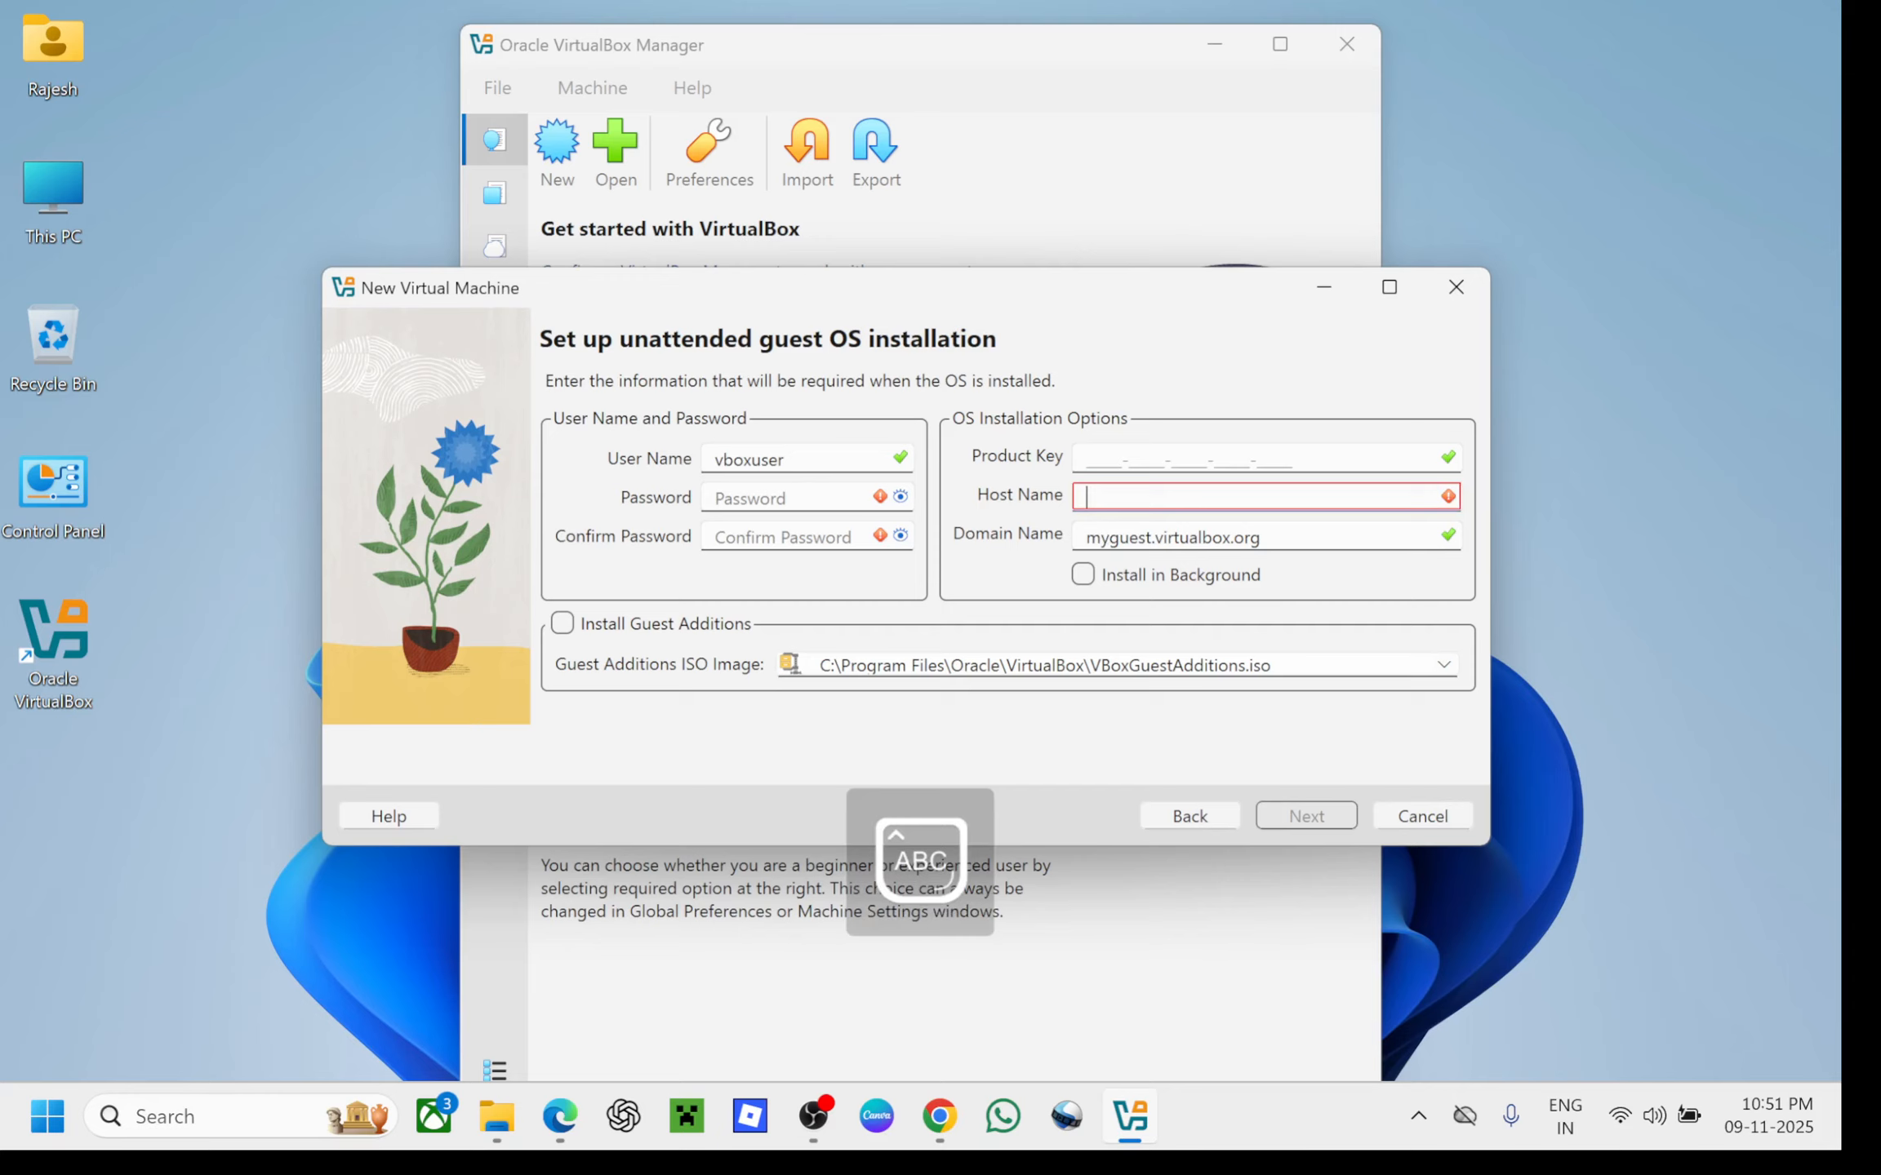
text(WIN)
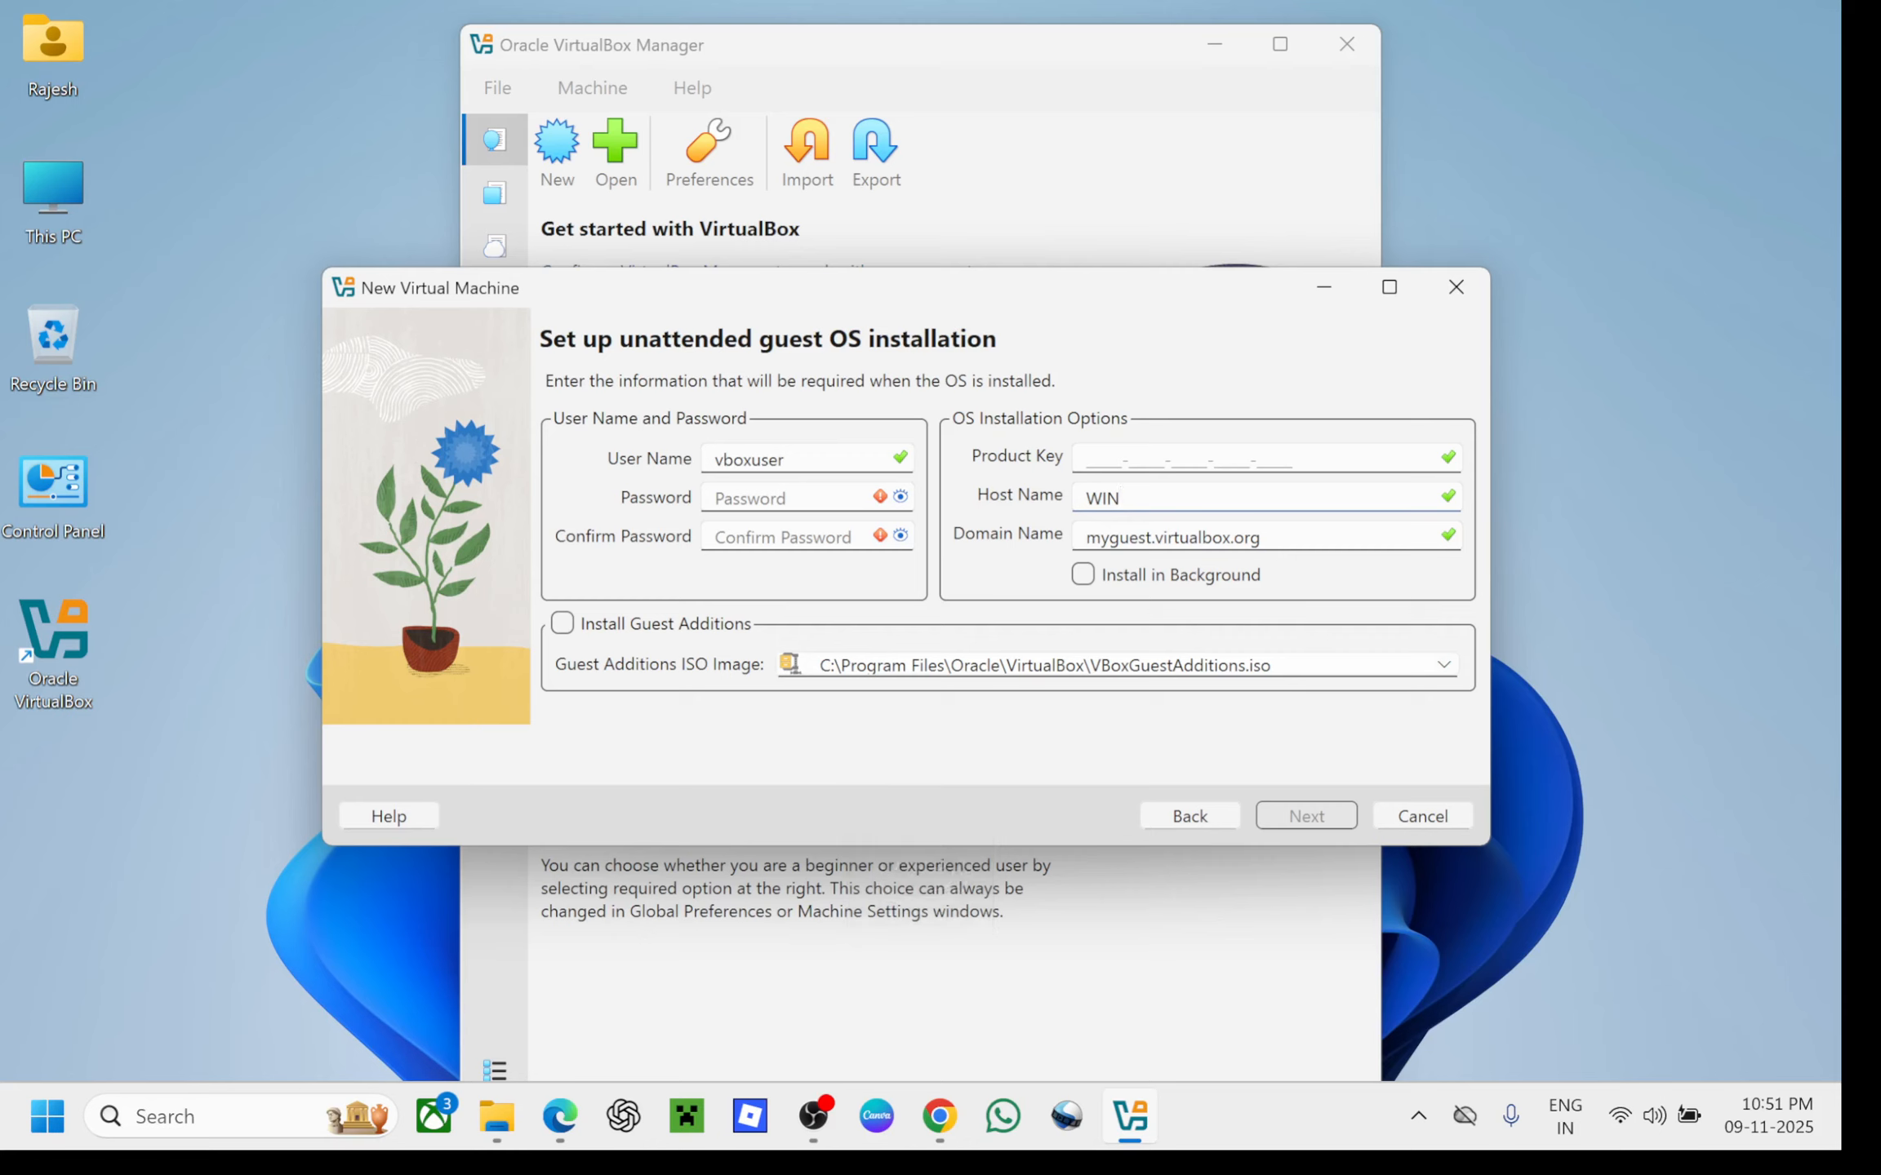
text(-10)
text(PC)
key(Tab)
key(End)
key(BackSpace)
key(BackSpace)
key(BackSpace)
key(BackSpace)
key(BackSpace)
key(BackSpace)
key(BackSpace)
key(BackSpace)
key(BackSpace)
key(BackSpace)
key(BackSpace)
key(BackSpace)
key(BackSpace)
key(BackSpace)
key(BackSpace)
key(BackSpace)
key(BackSpace)
key(BackSpace)
key(BackSpace)
key(BackSpace)
key(BackSpace)
key(BackSpace)
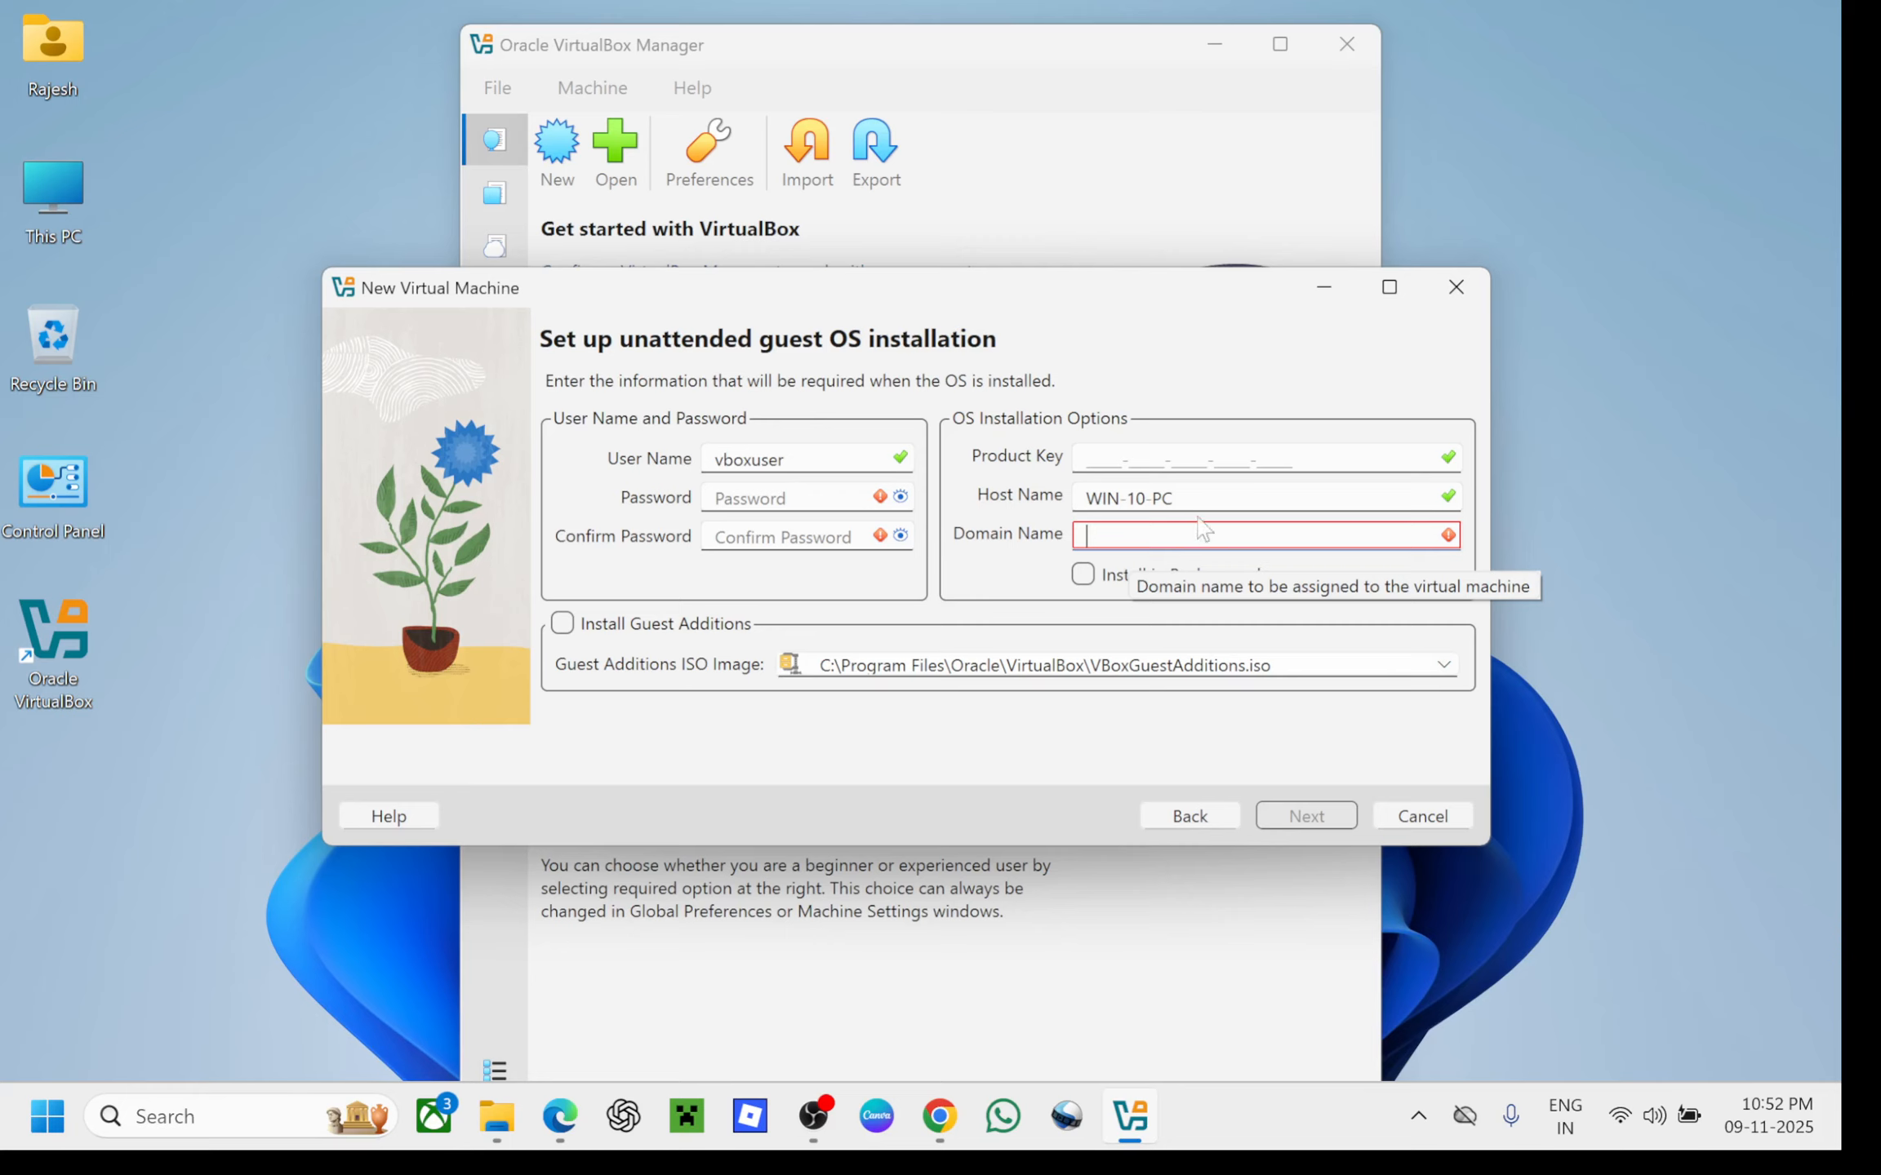
Clear the host name again, toggle background installation on and off, and return to the user name
click(1175, 498)
key(BackSpace)
key(BackSpace)
key(BackSpace)
key(BackSpace)
key(BackSpace)
key(BackSpace)
key(BackSpace)
key(BackSpace)
key(BackSpace)
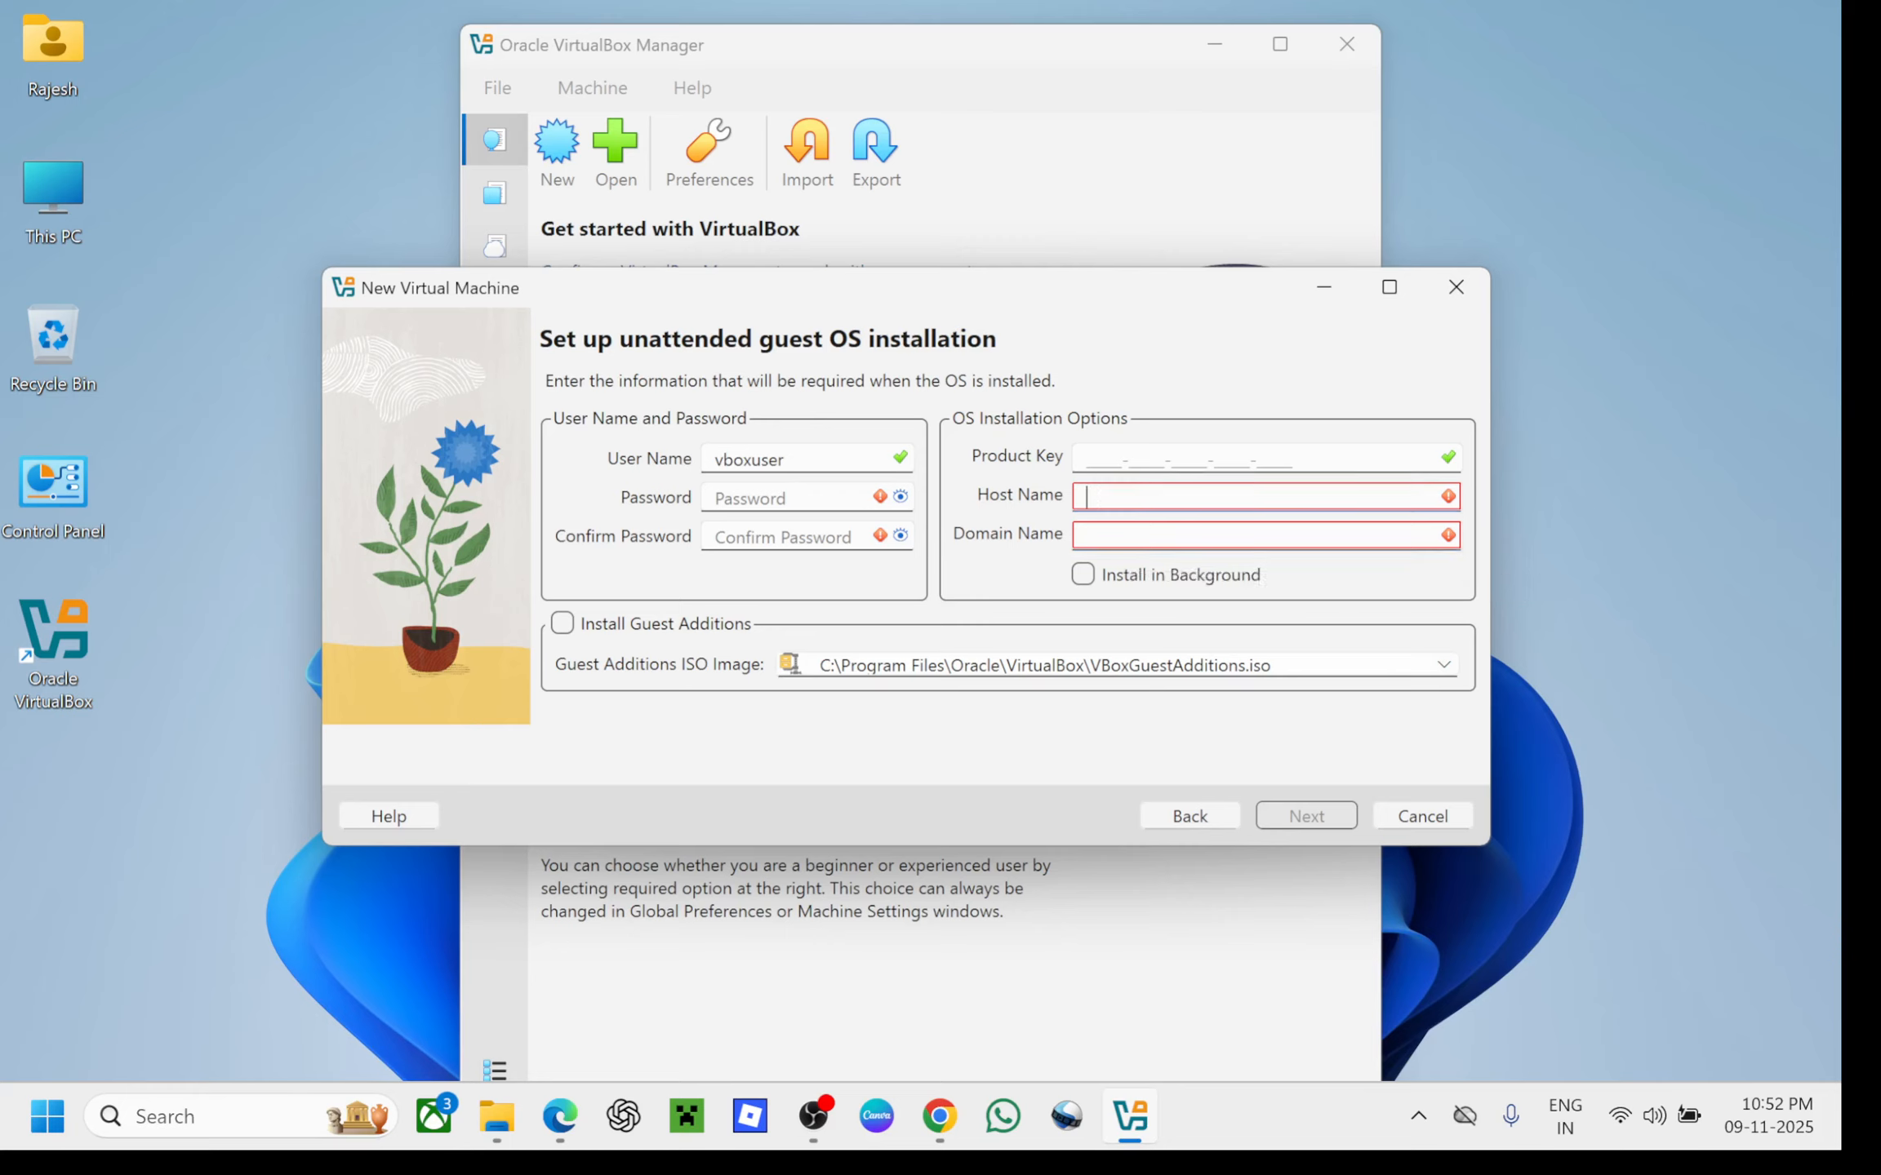
click(1086, 535)
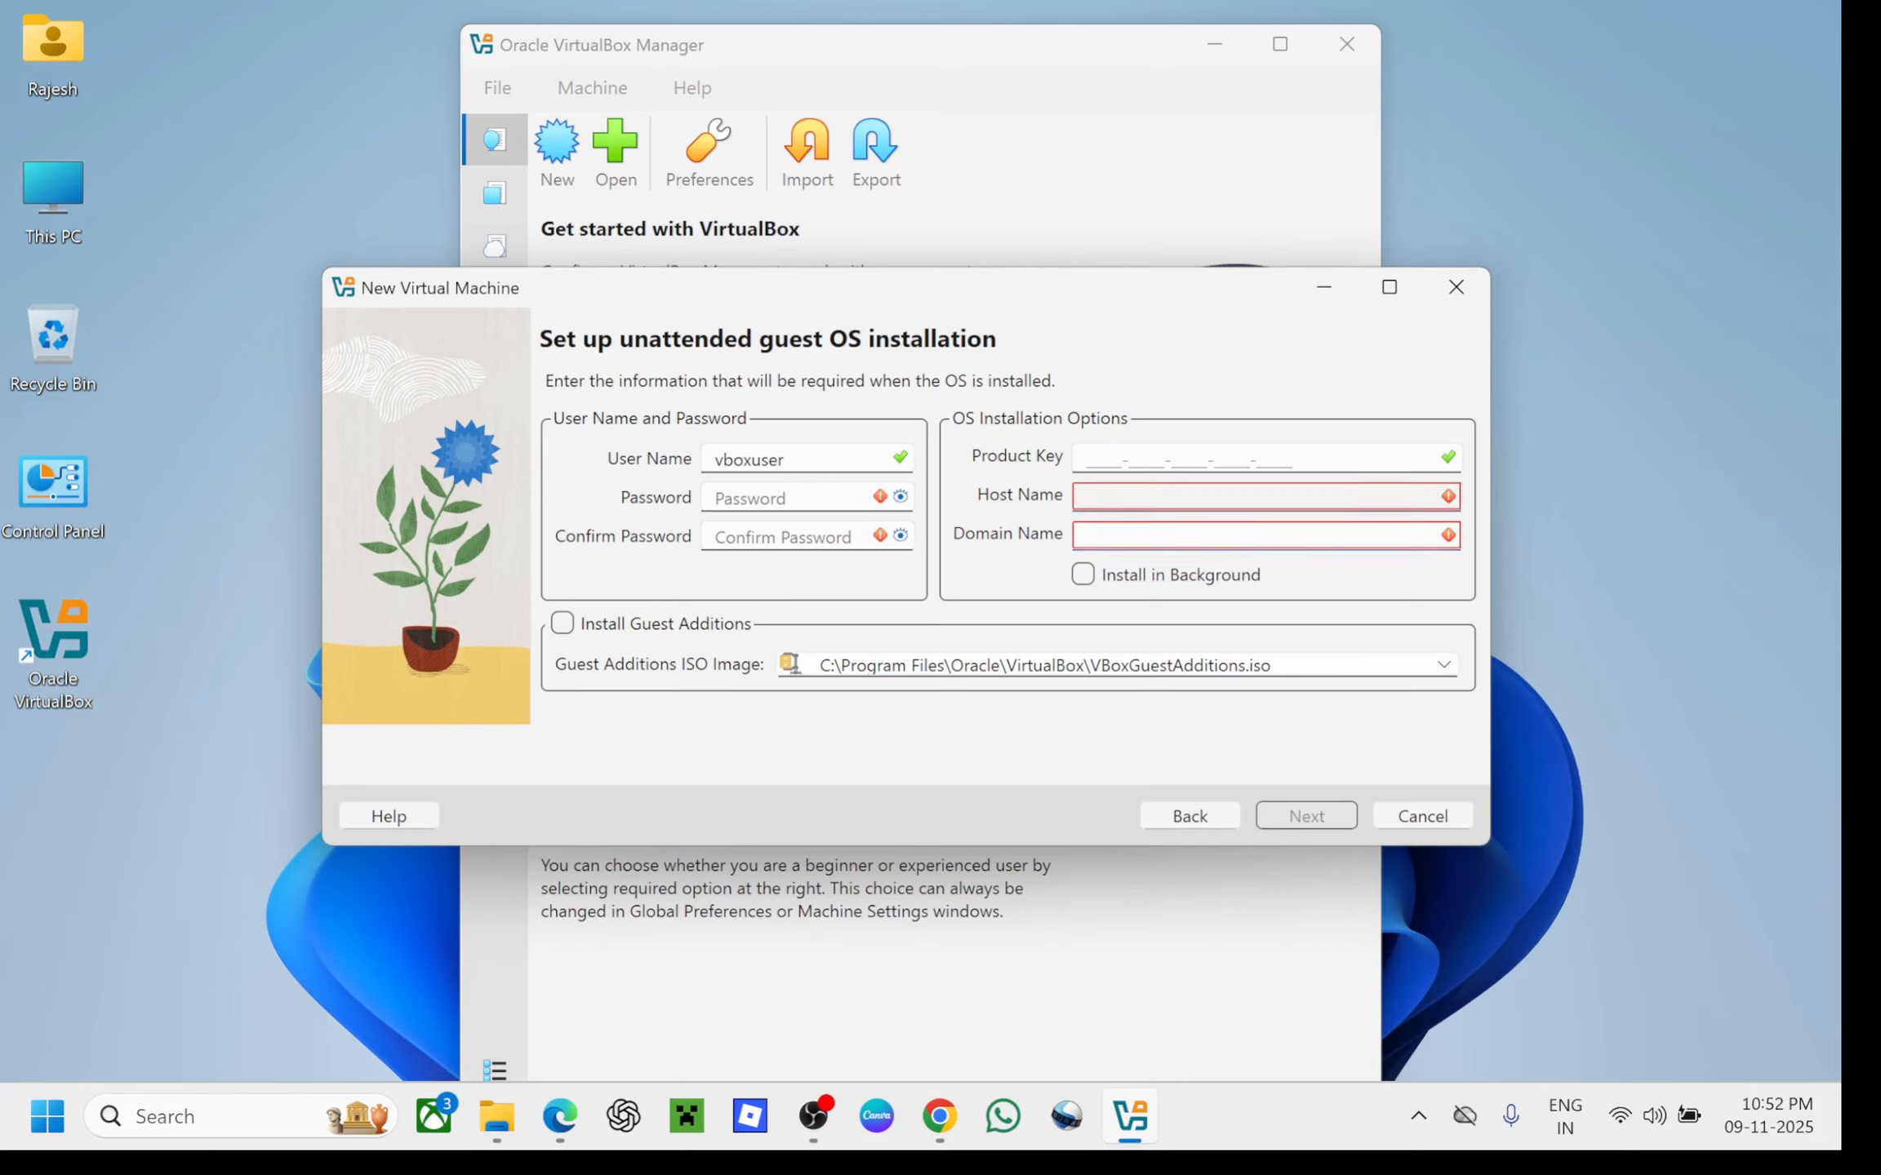
click(1084, 577)
click(1084, 576)
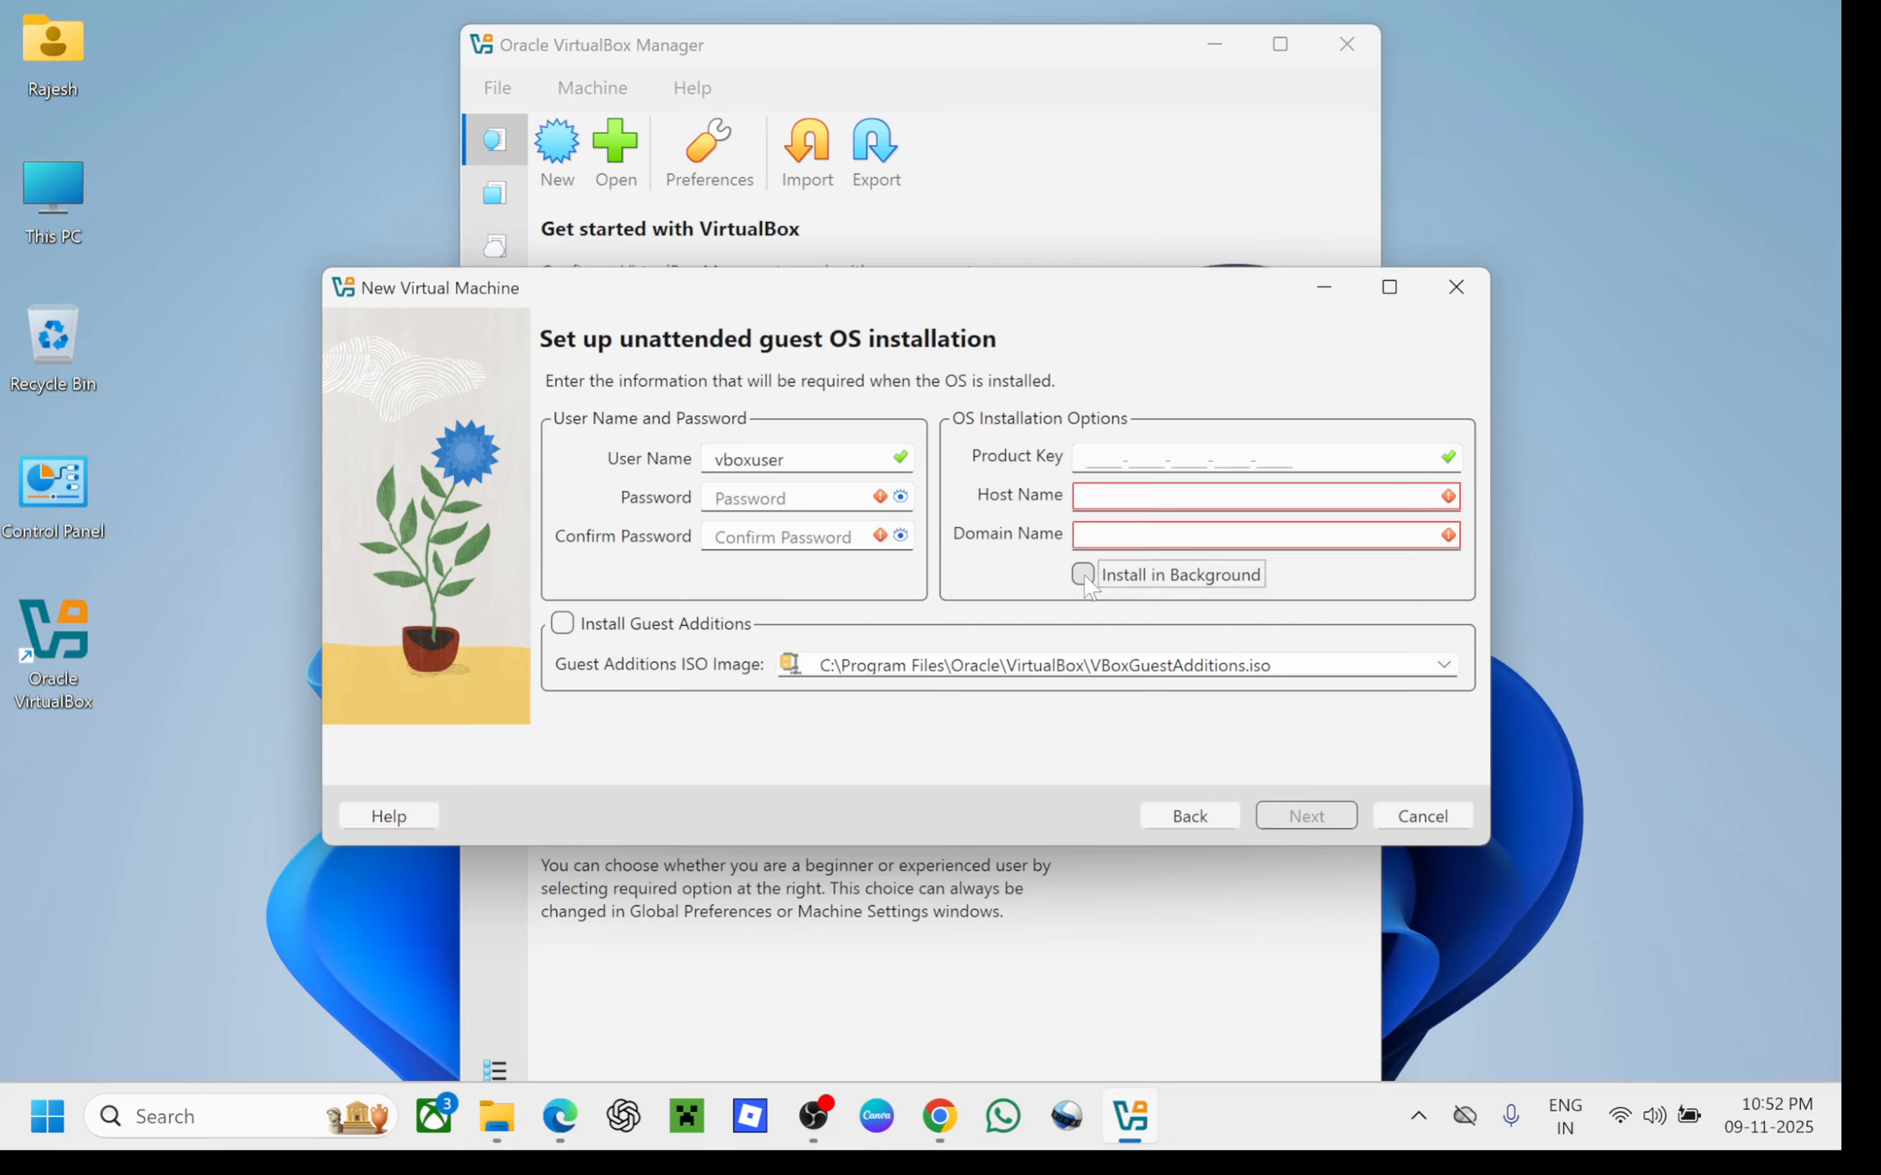
click(751, 498)
click(785, 459)
Replace the default user name with the guest account name and enter the password twice
key(BackSpace)
key(BackSpace)
key(BackSpace)
key(BackSpace)
key(BackSpace)
key(BackSpace)
key(BackSpace)
key(BackSpace)
text(ADMIN)
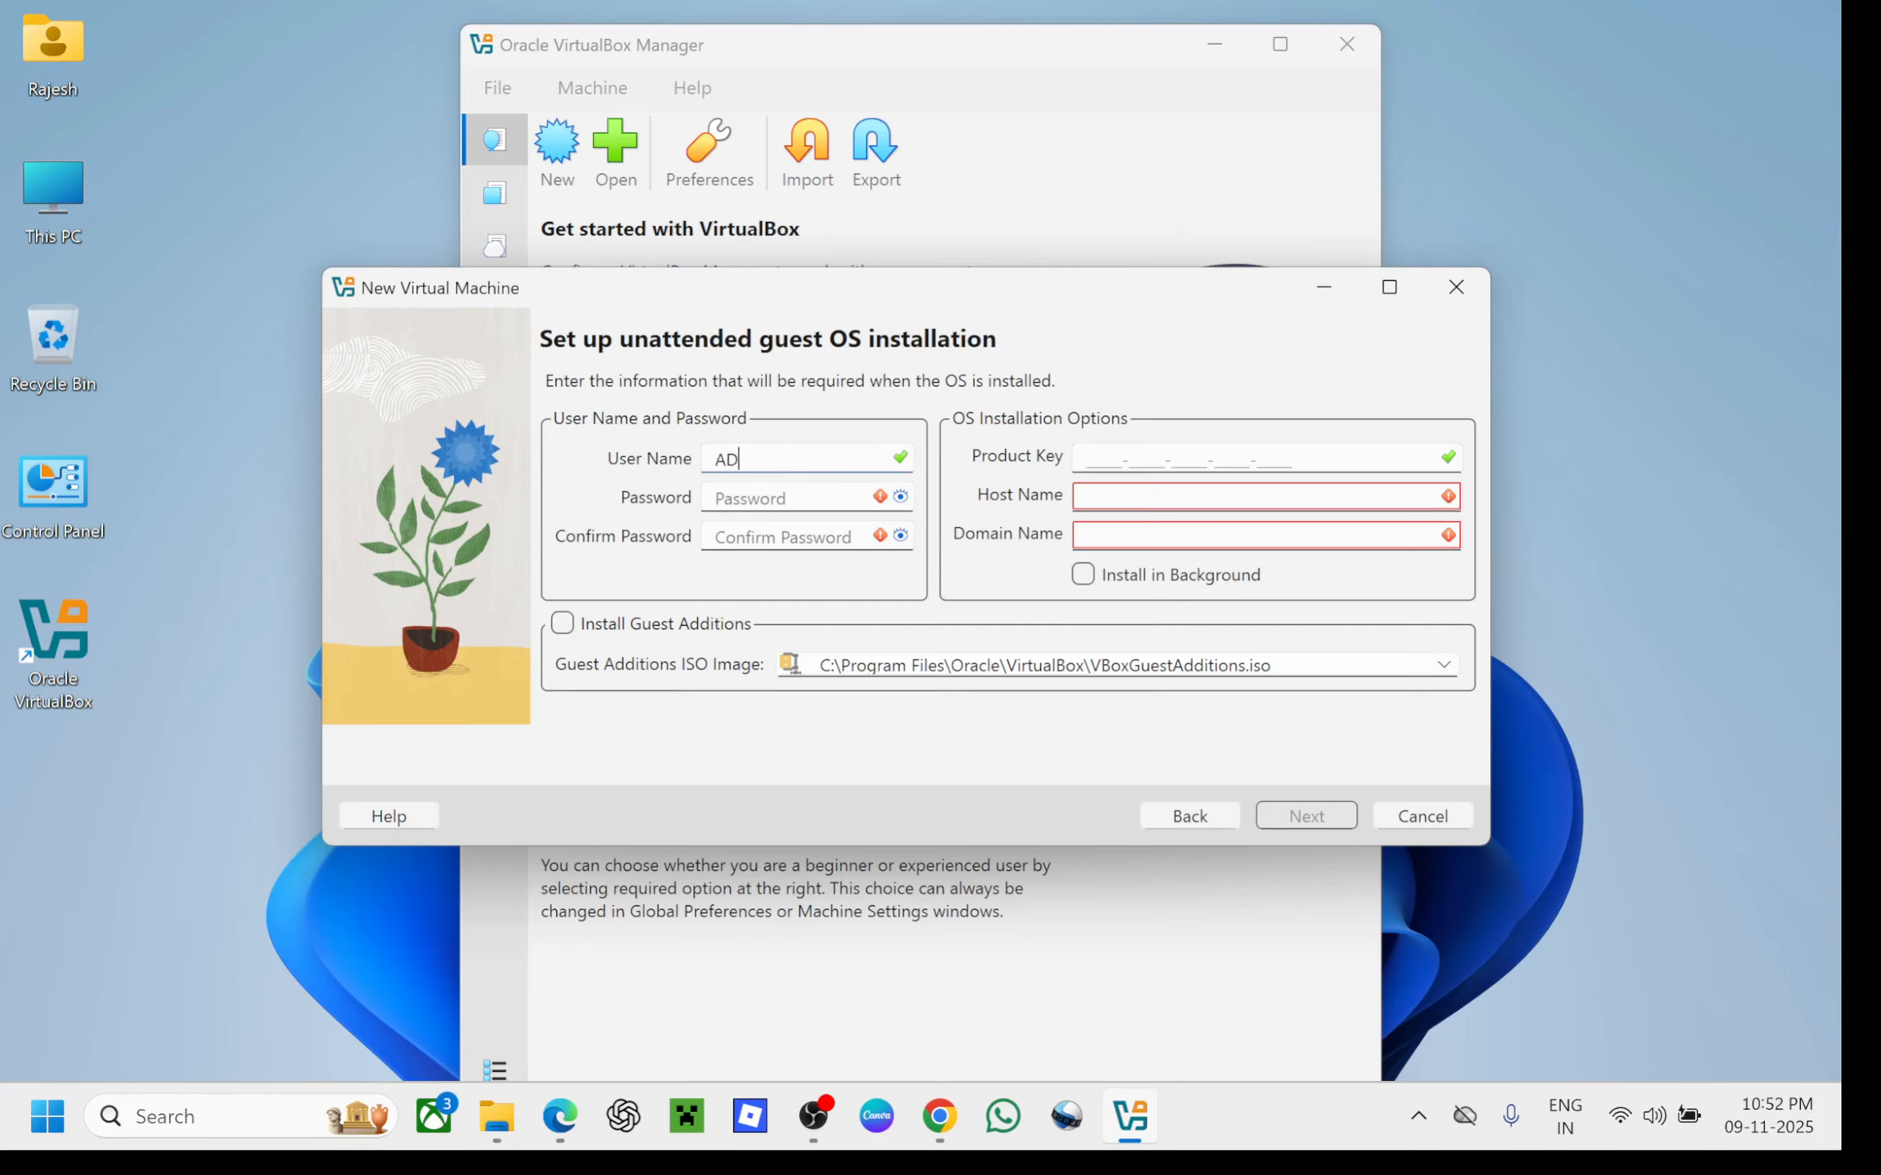
key(BackSpace)
key(BackSpace)
key(BackSpace)
key(BackSpace)
key(BackSpace)
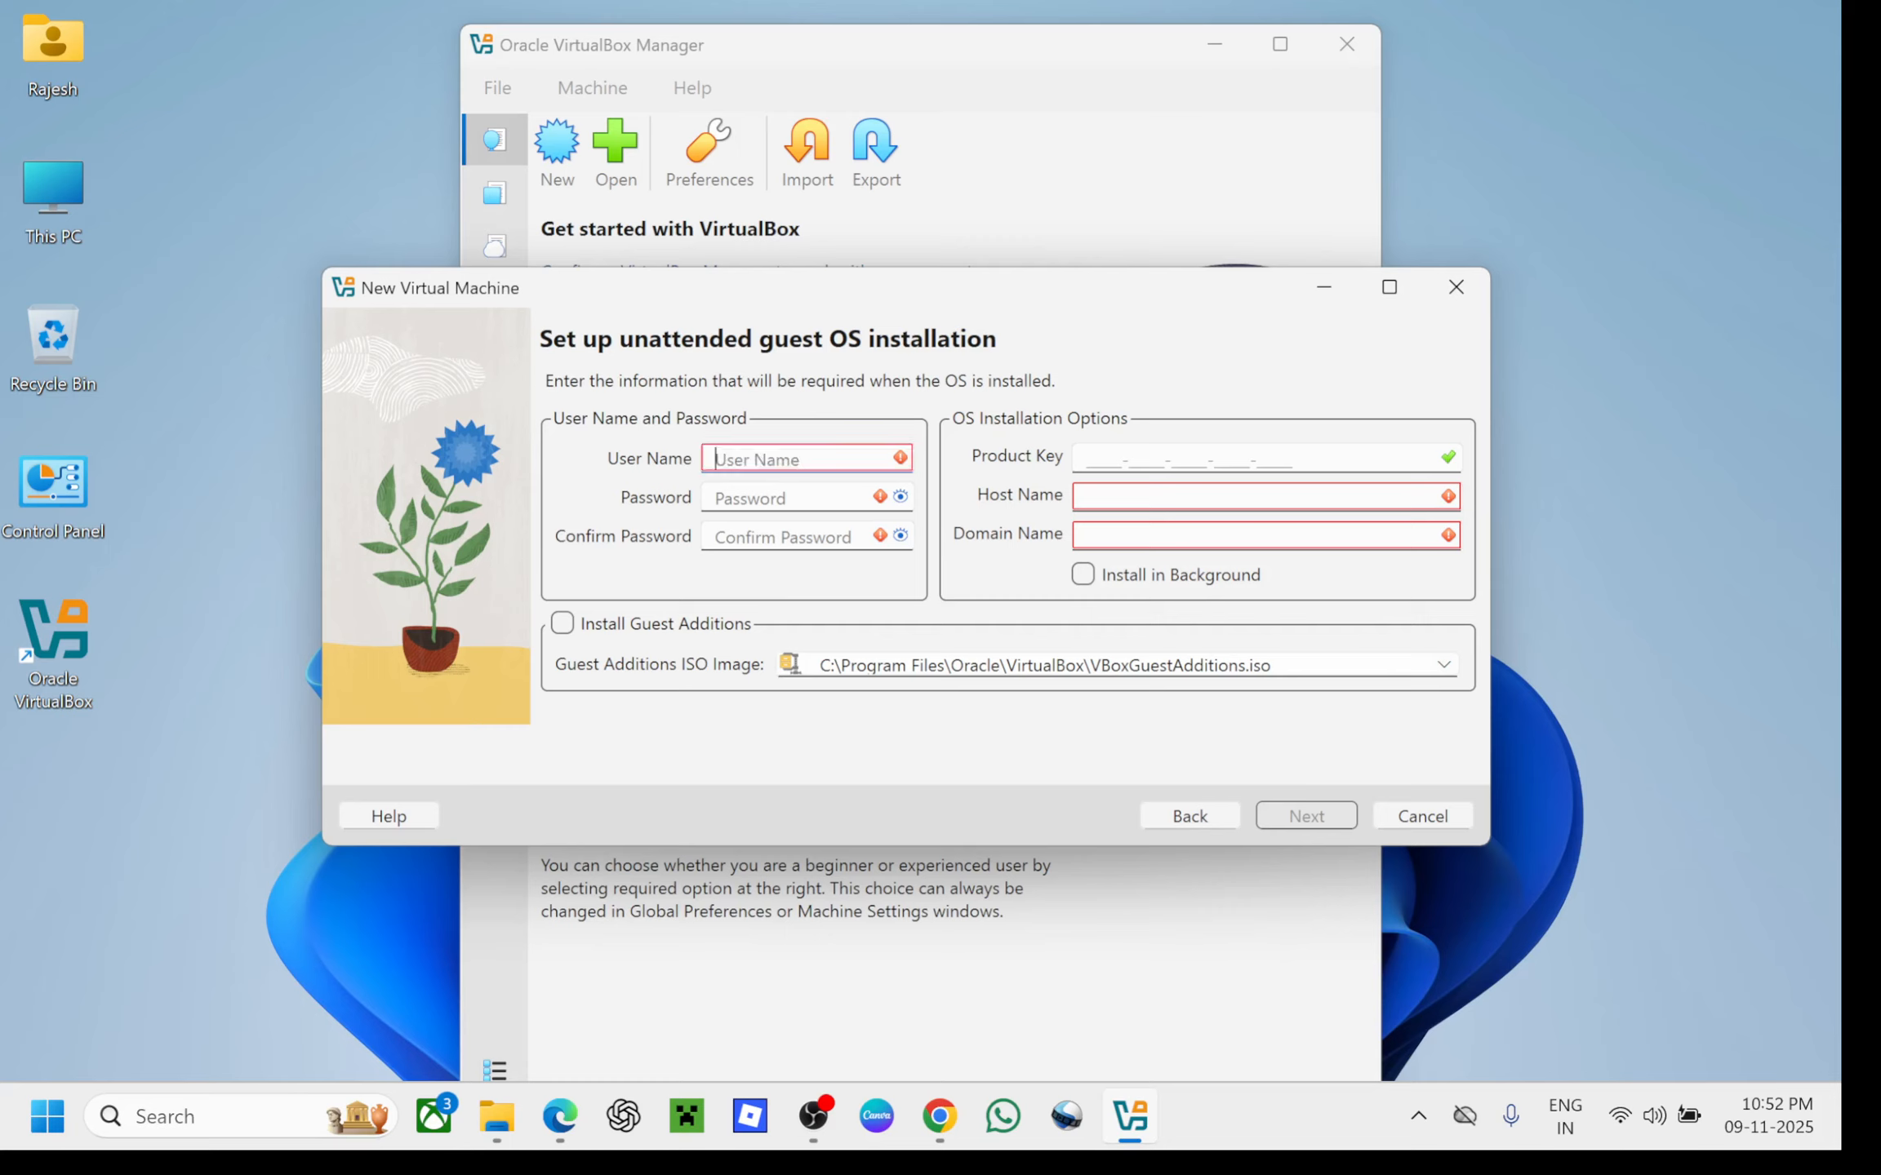
text(T)
key(BackSpace)
key(Caps_Lock)
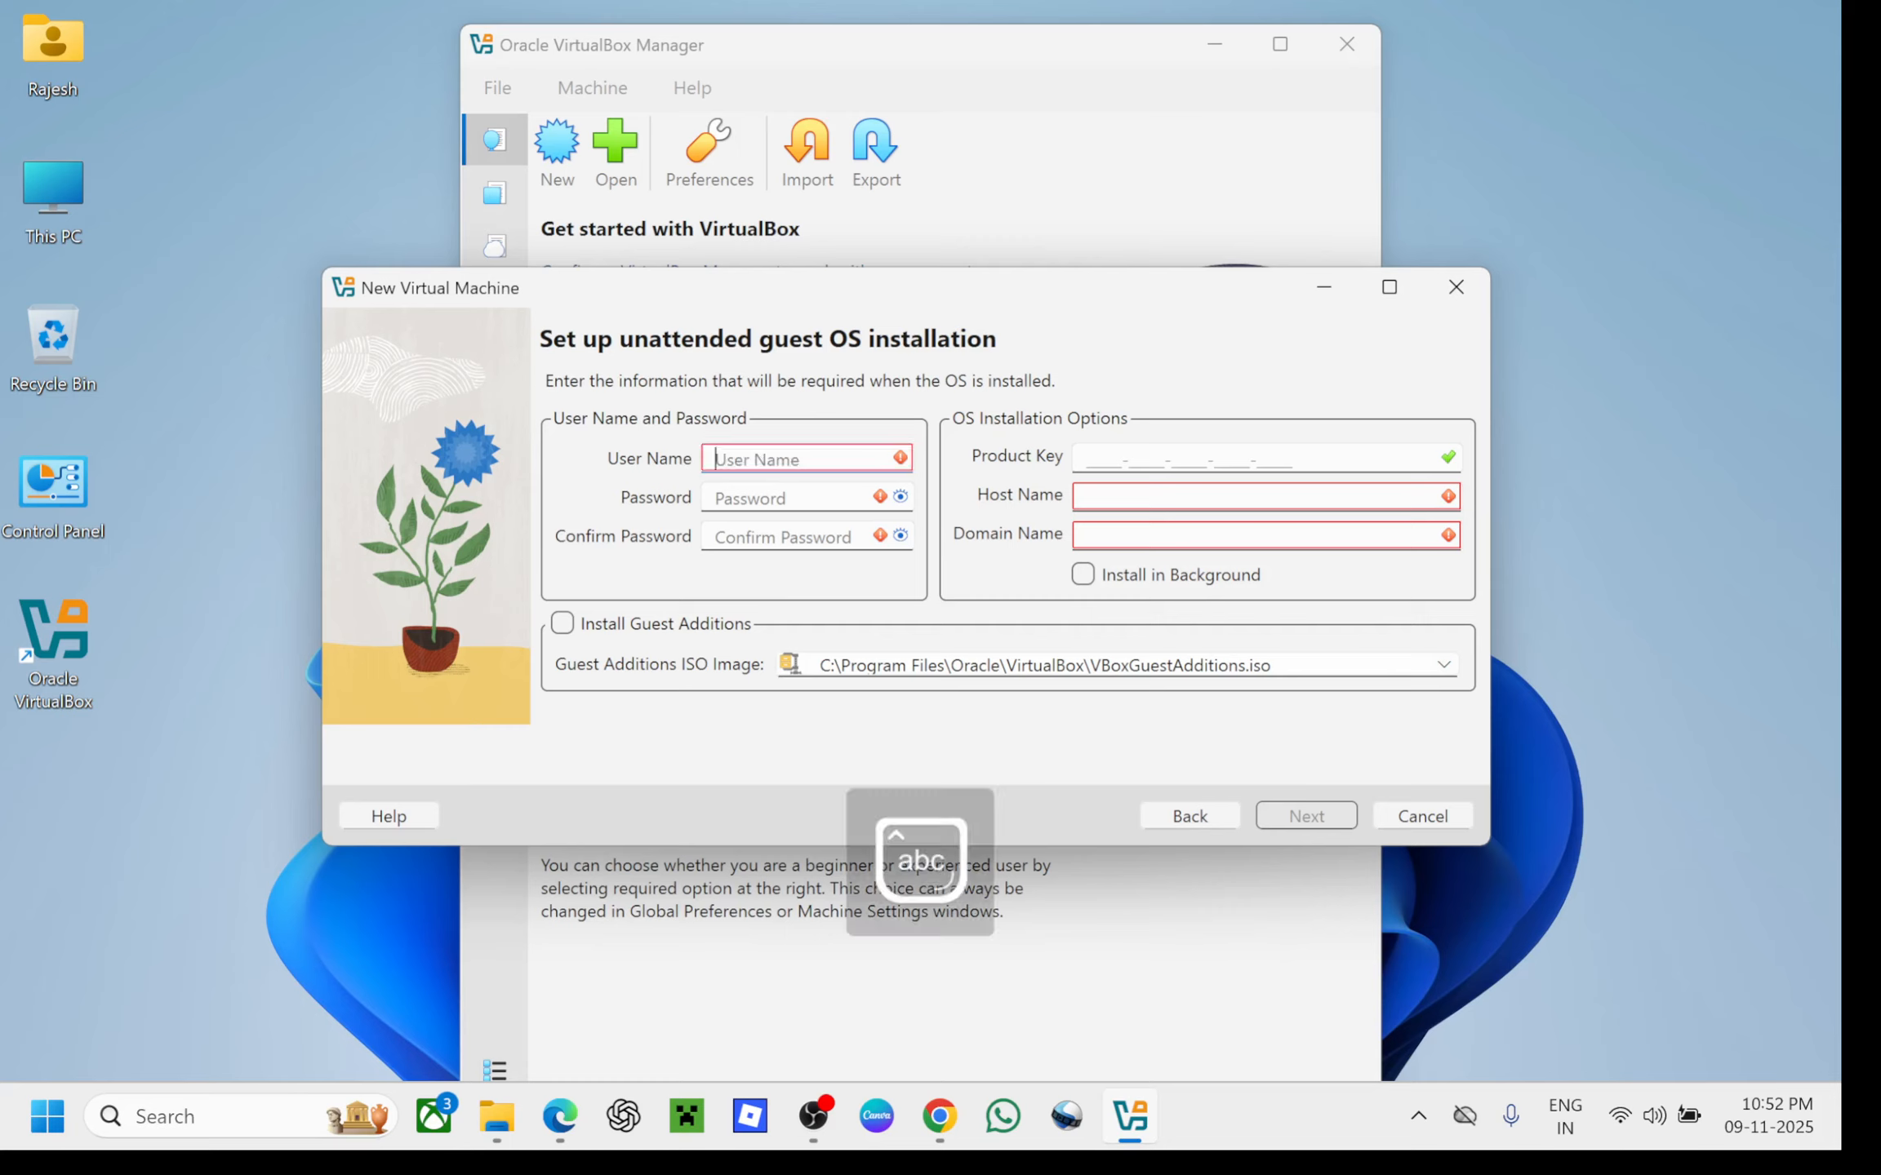
text(Test)
key(Tab)
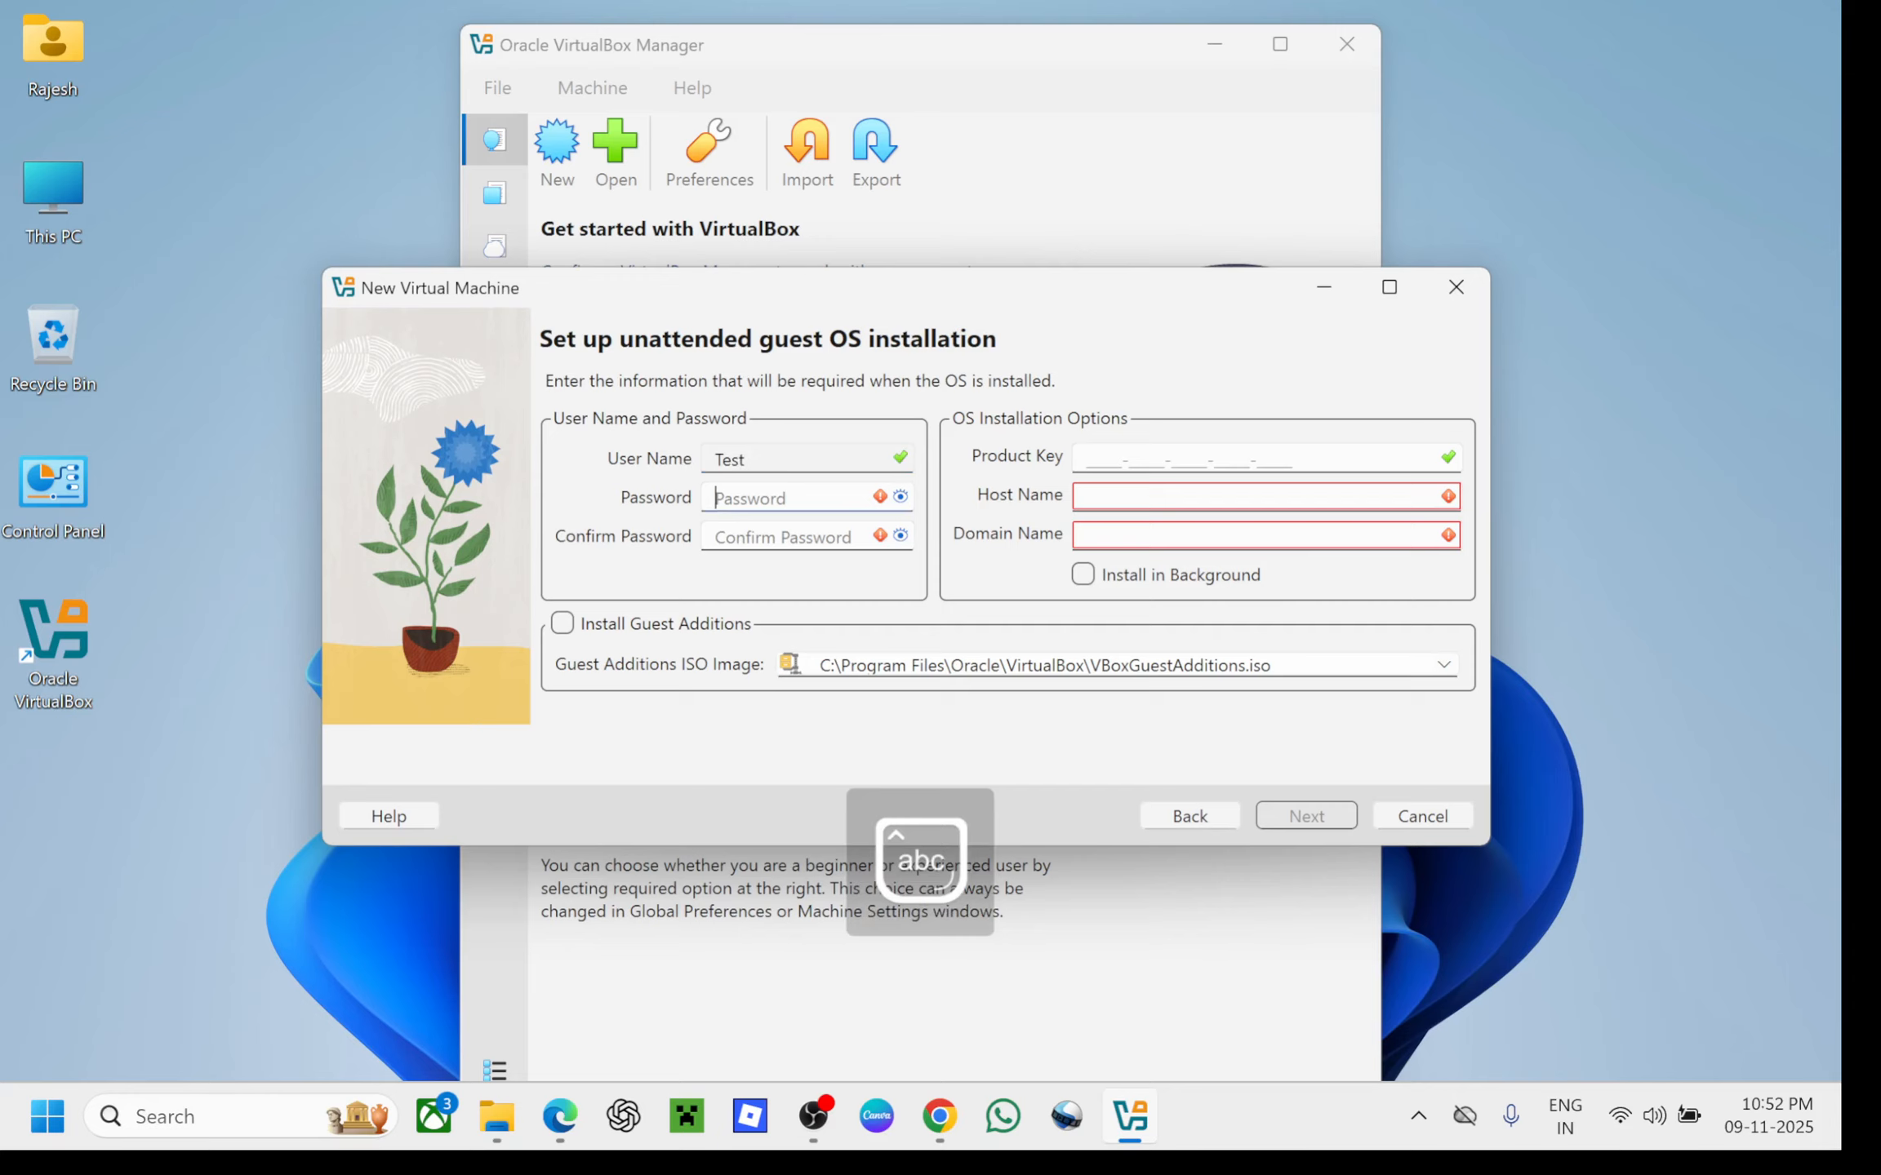
text(123)
key(Tab)
text(123)
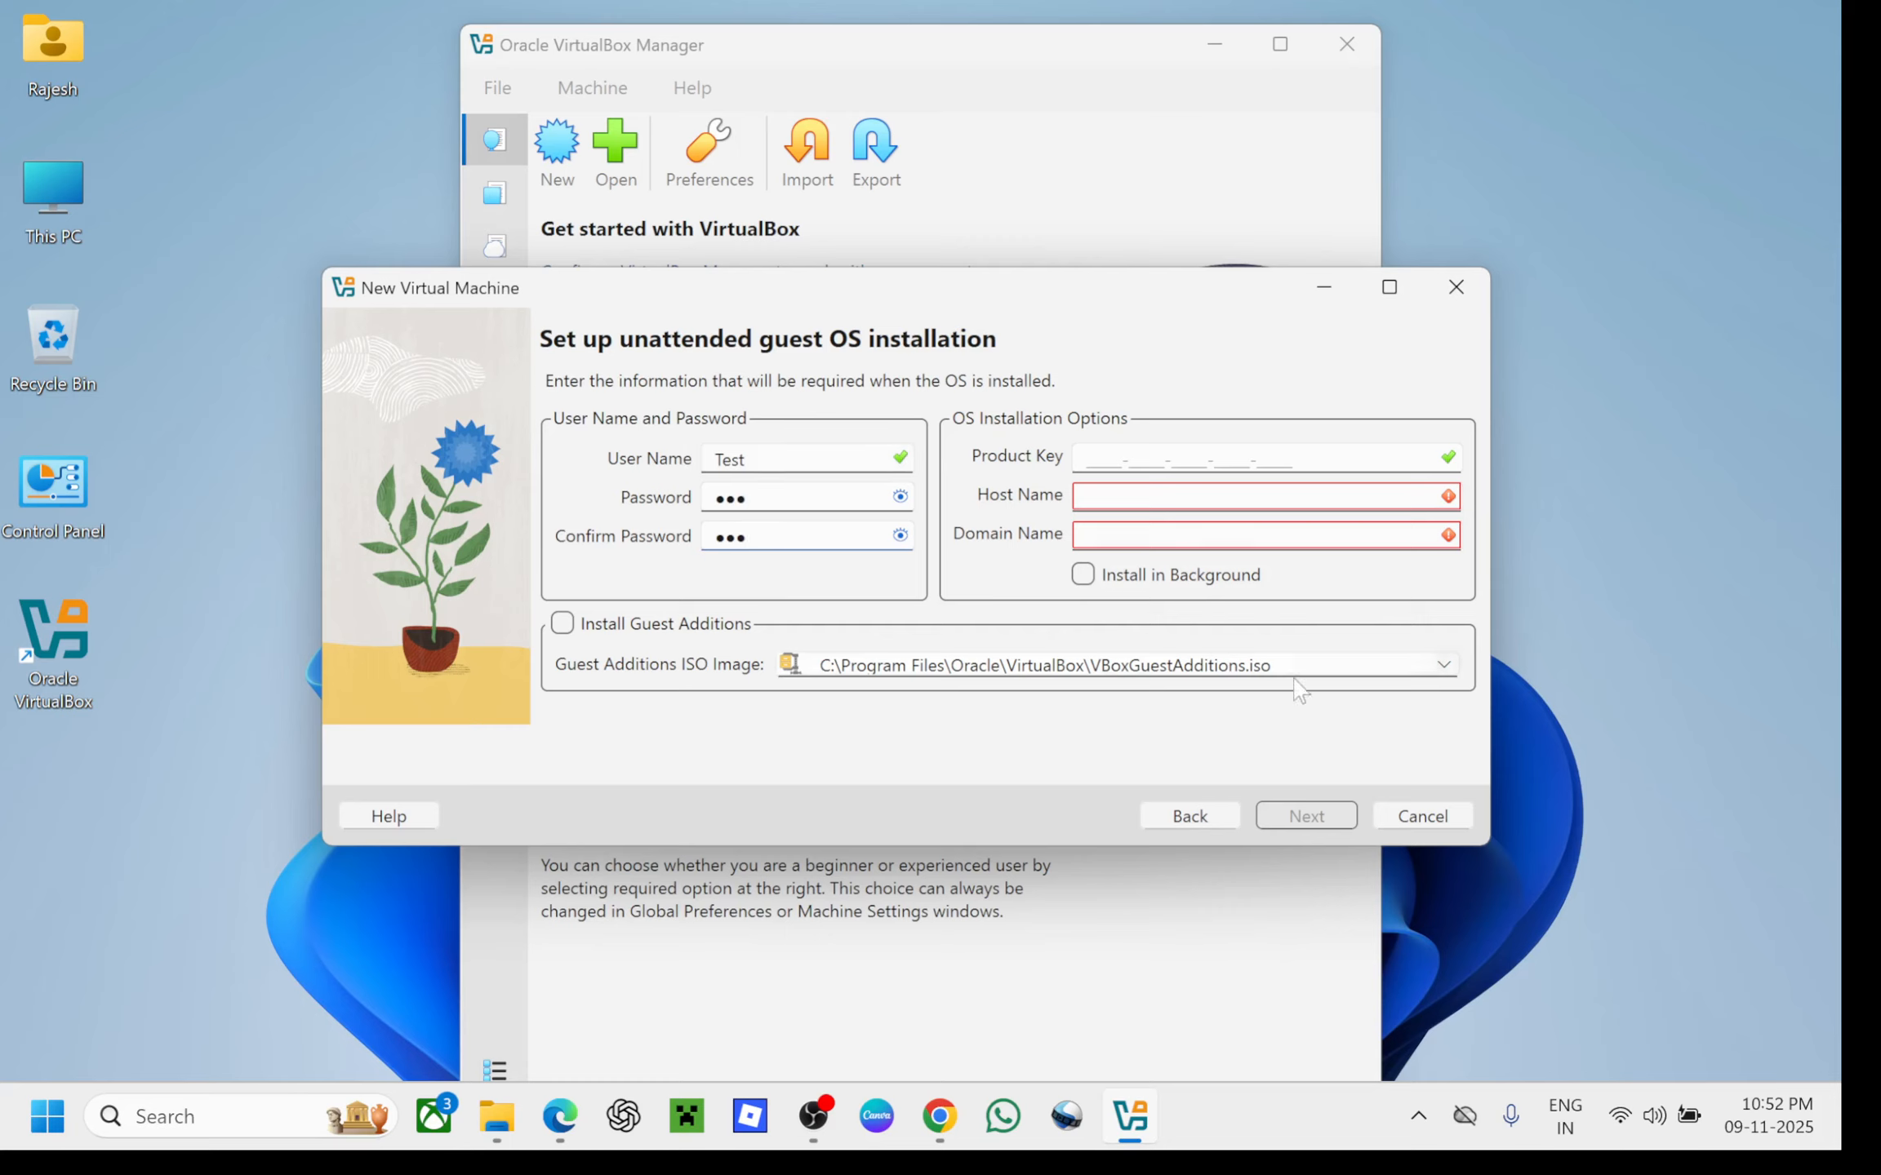
key(Tab)
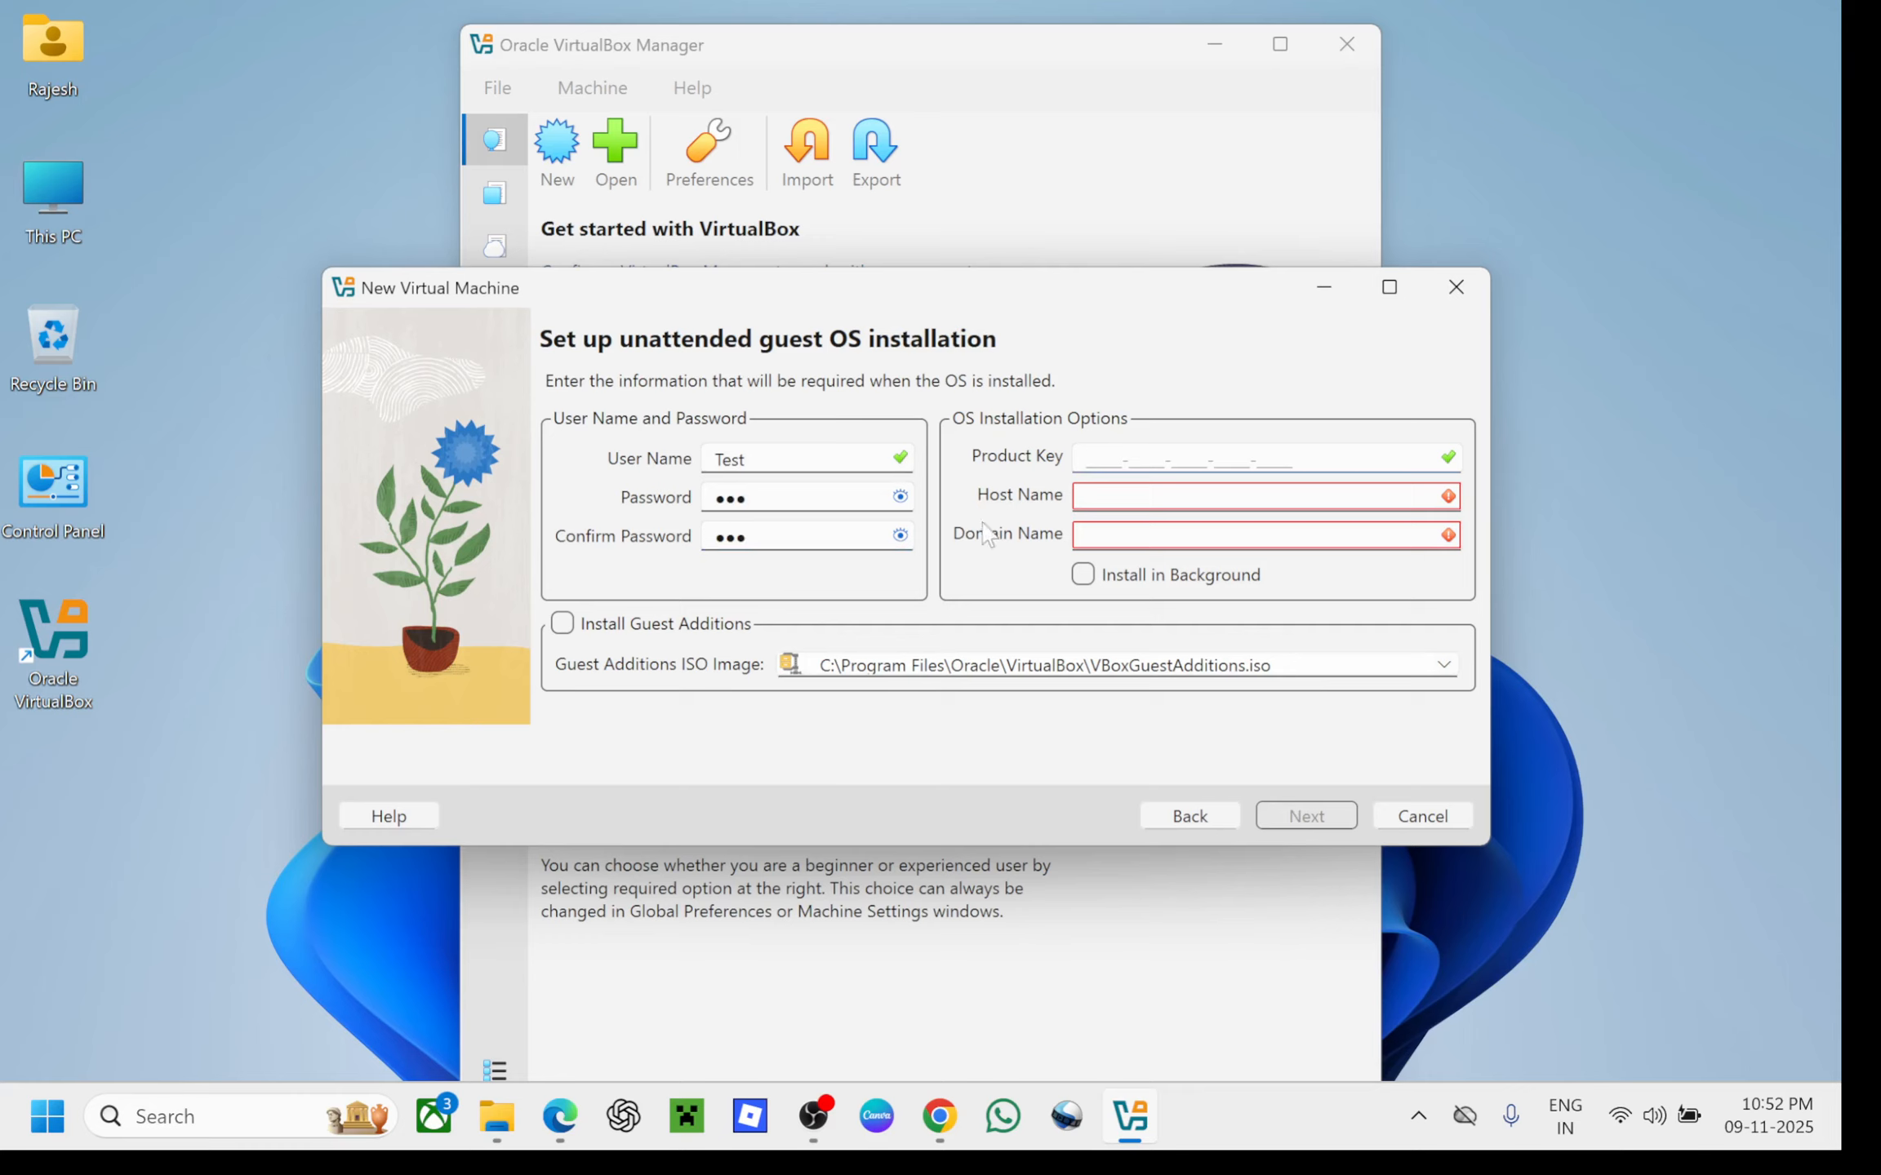
Set the host name to WIN-10-PC and the domain name to TEST.LOCAL
click(1087, 496)
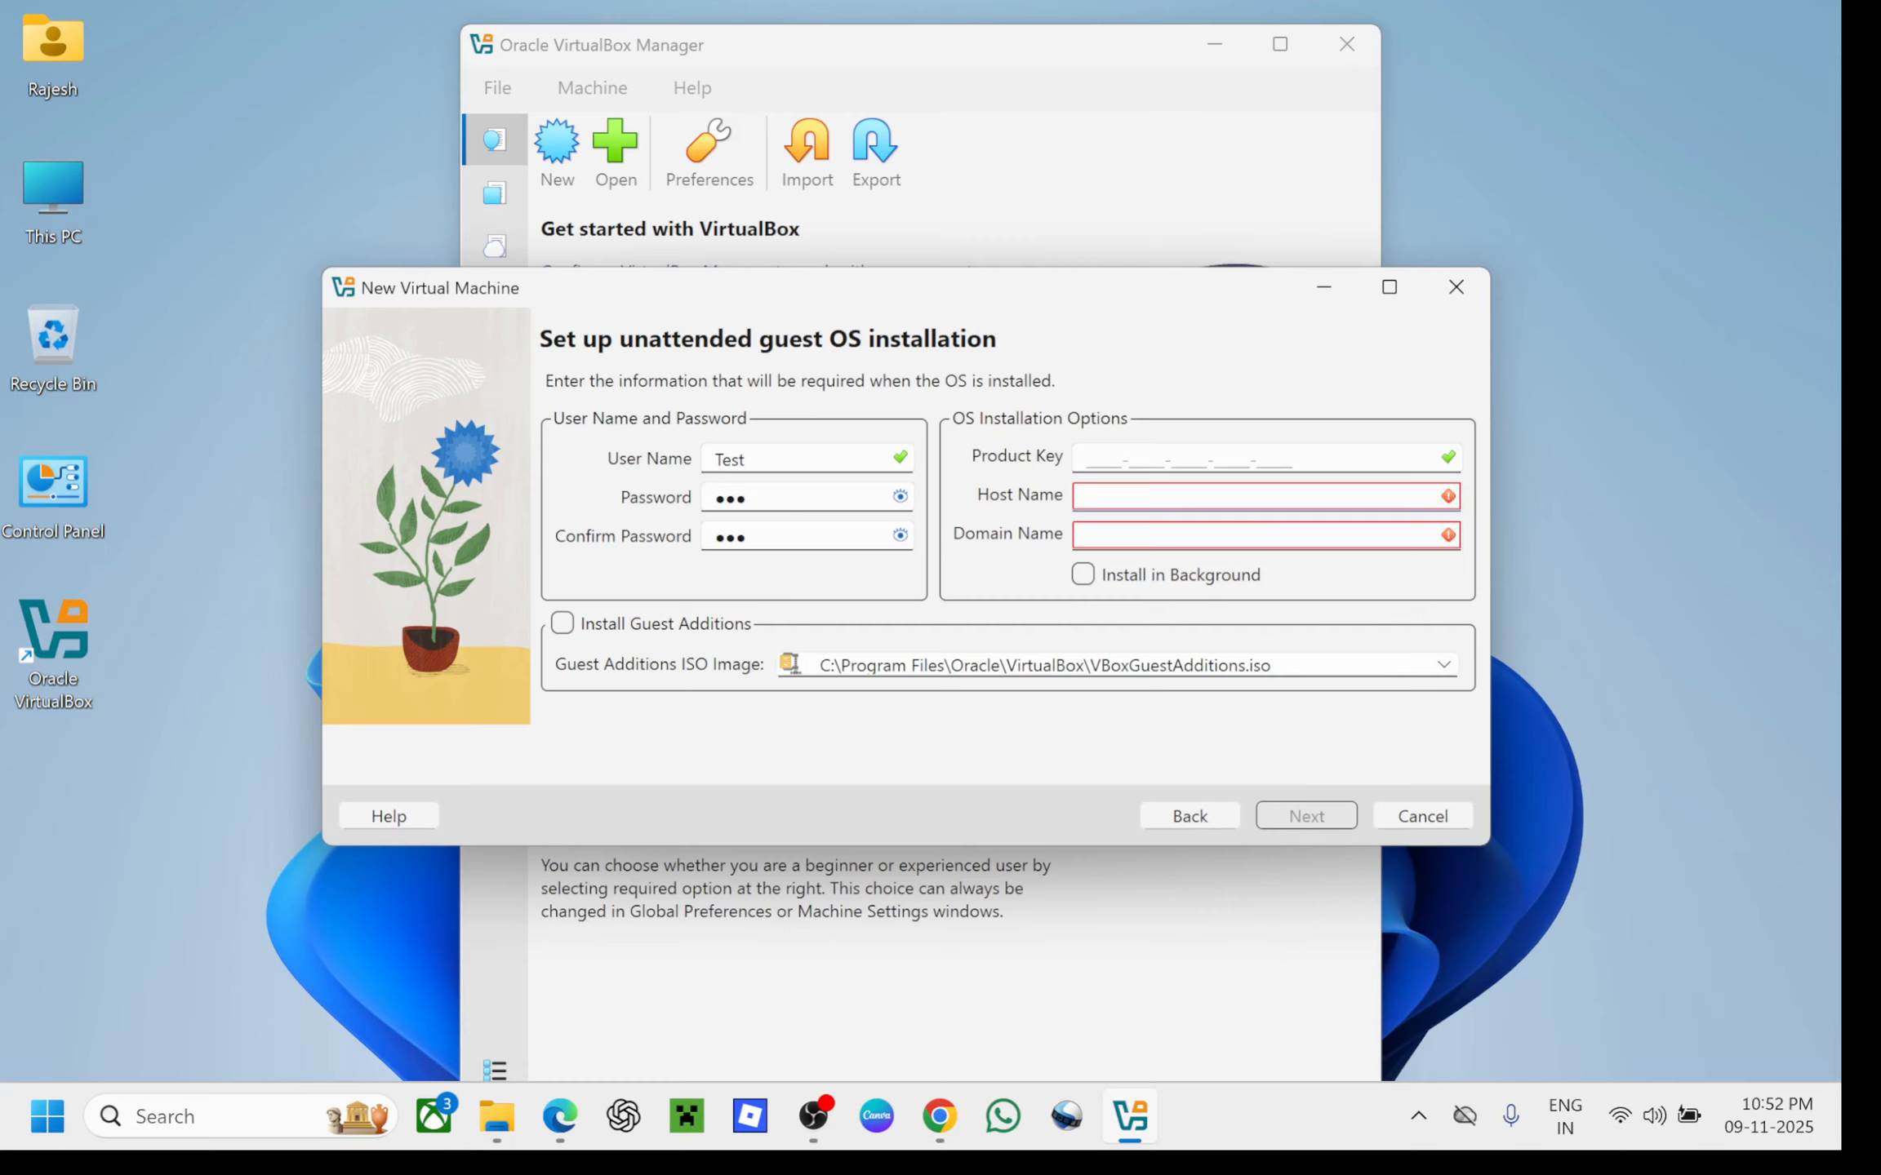
key(Caps_Lock)
text(WIN-10-PC)
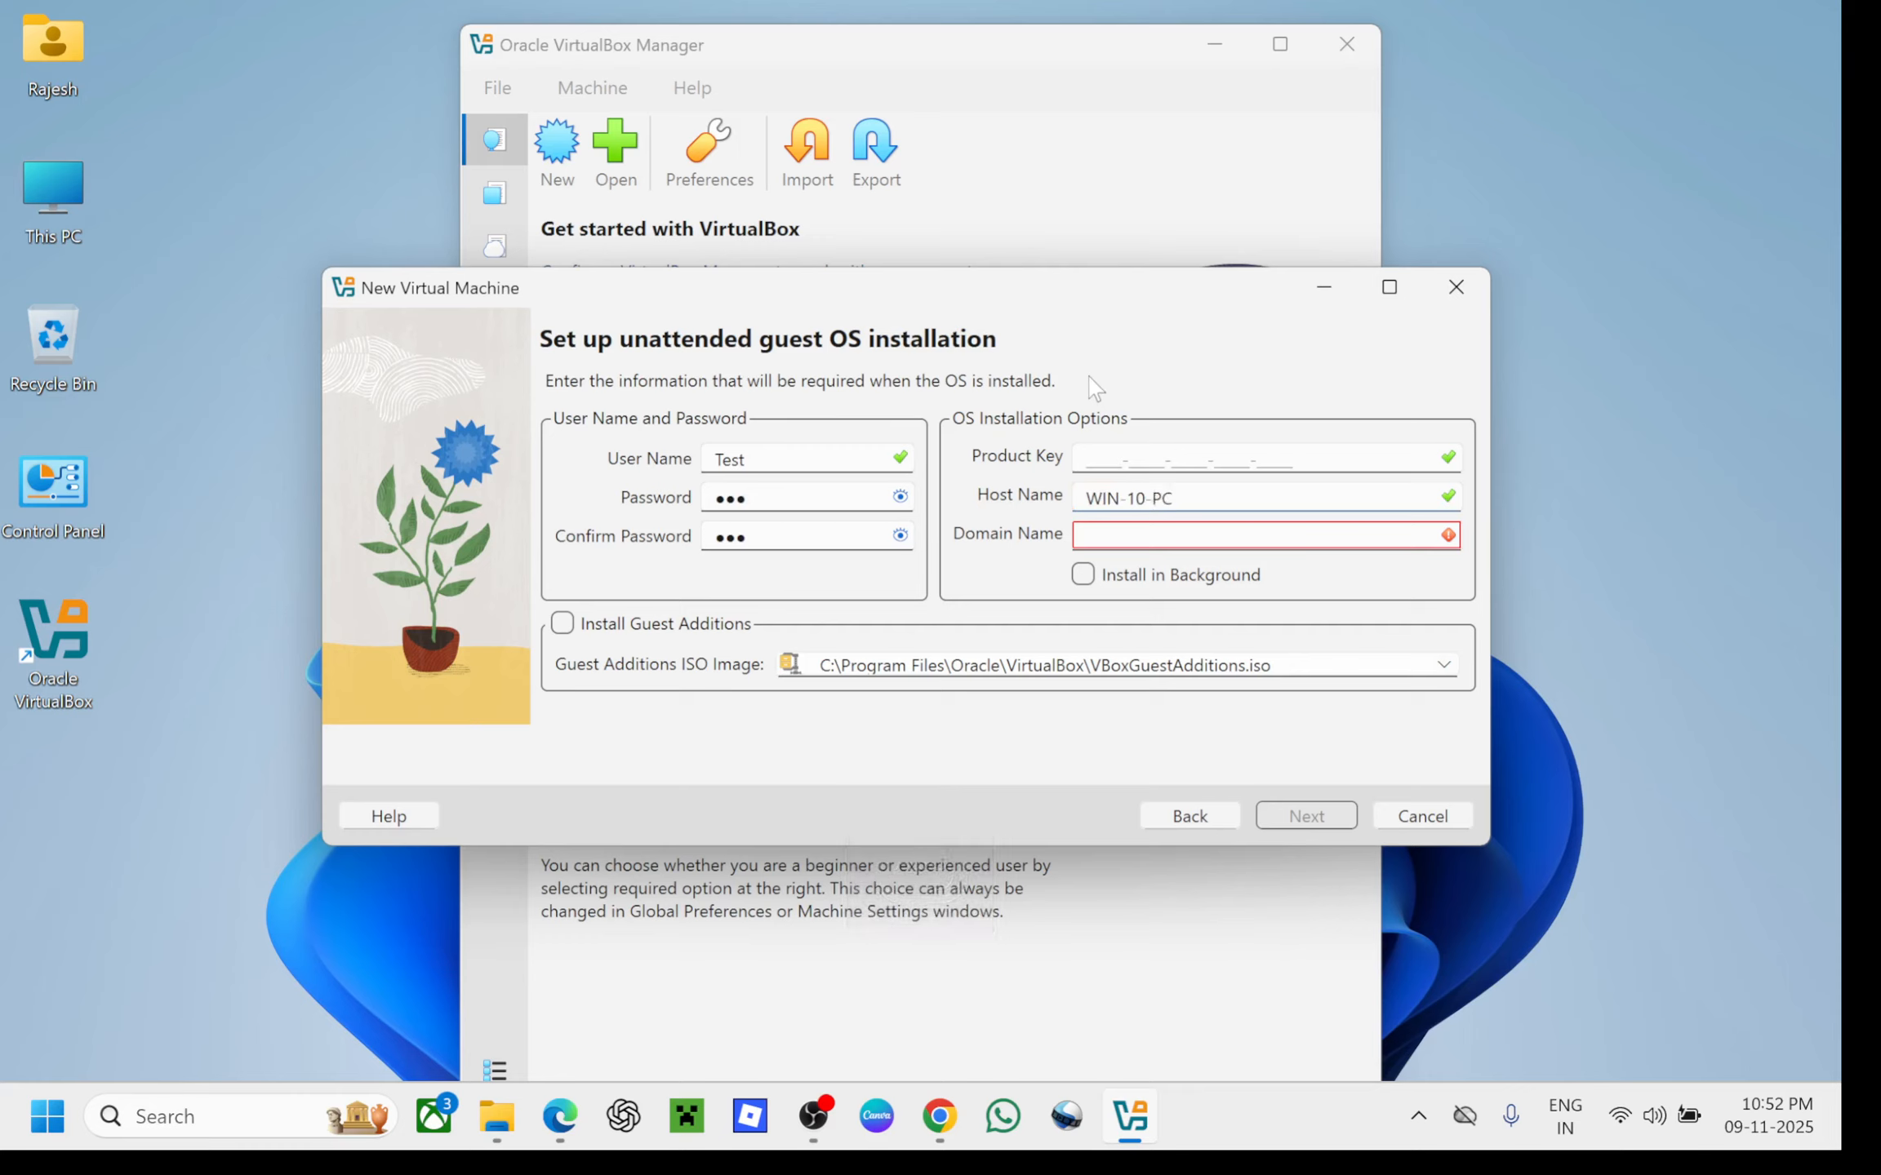
key(Tab)
text(TEST.COM)
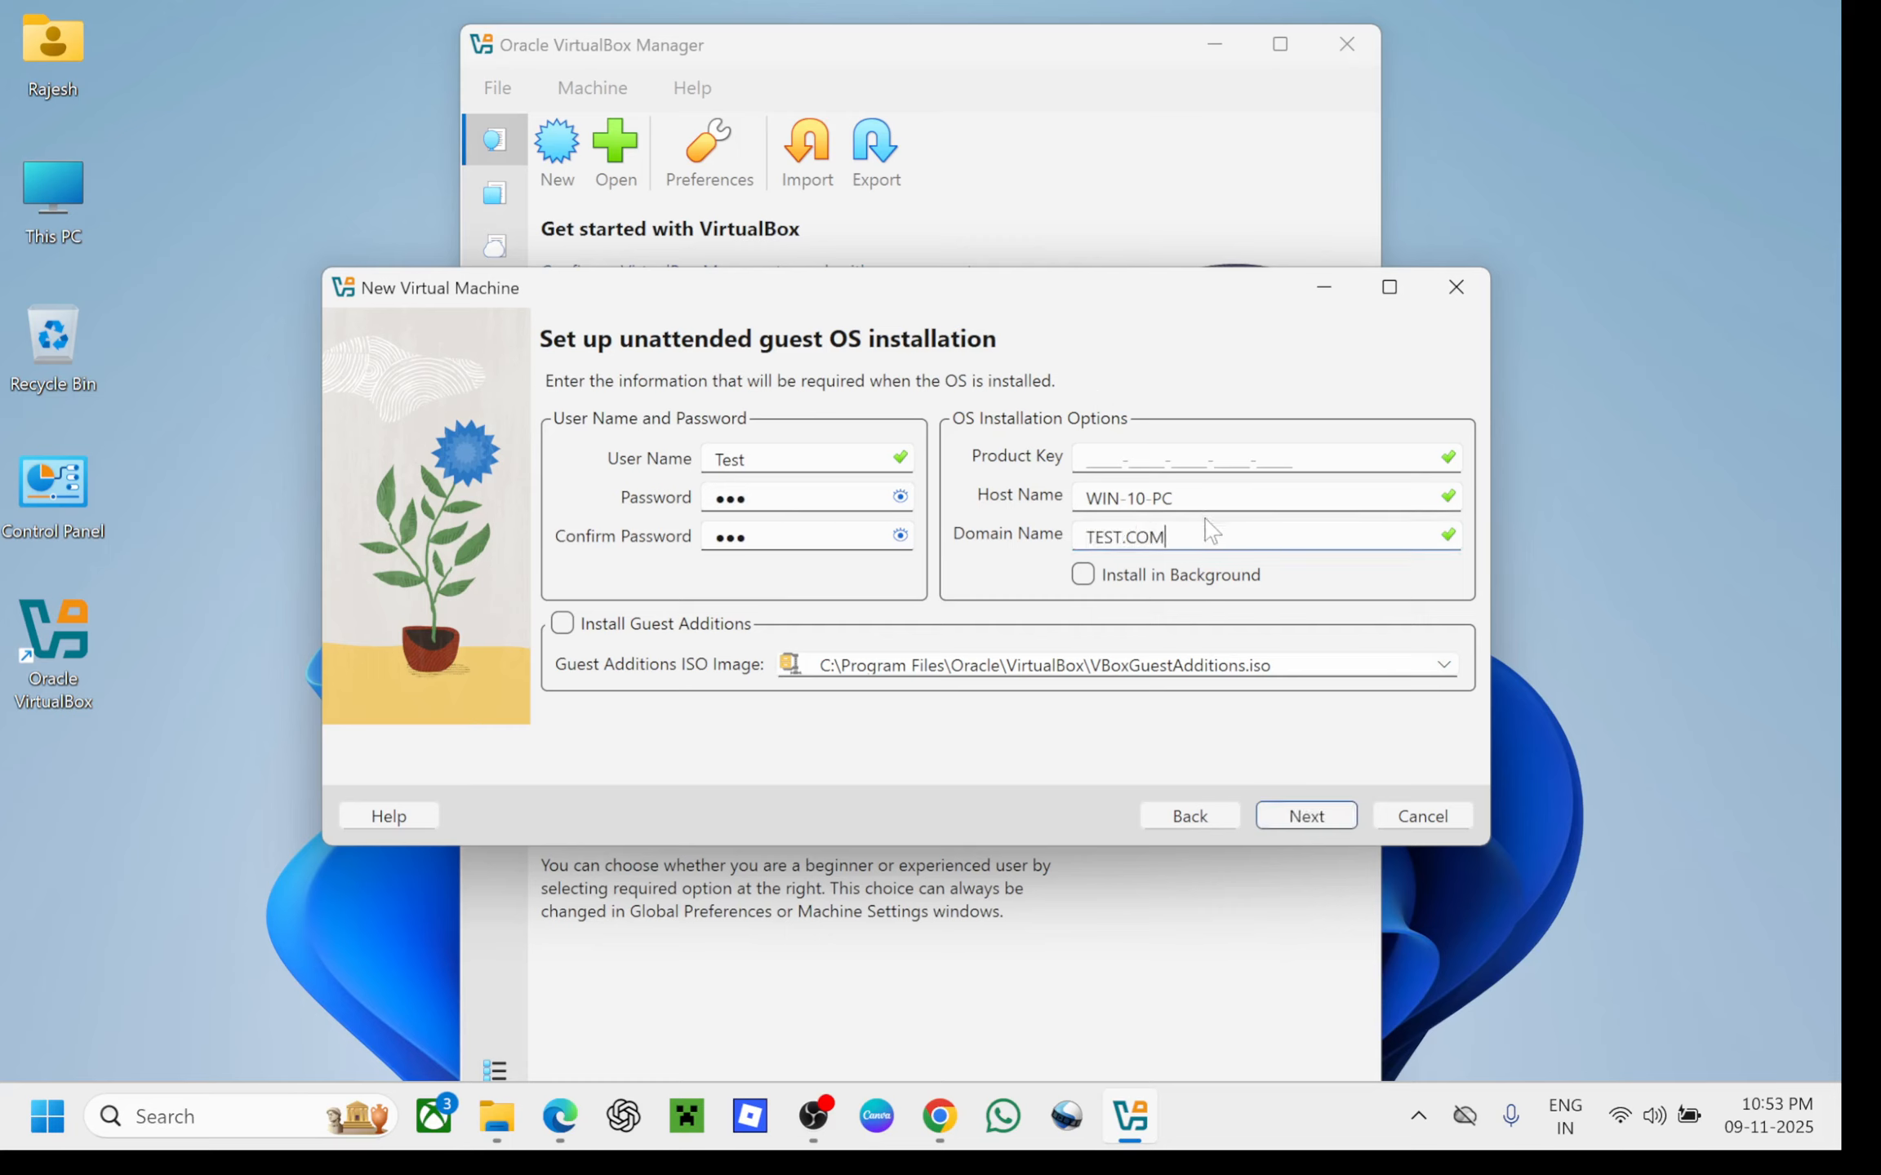
key(BackSpace)
key(BackSpace)
key(BackSpace)
text(LOCAL)
Raise the VM's processor count from 1 to 2 on the hardware page and continue
click(1300, 818)
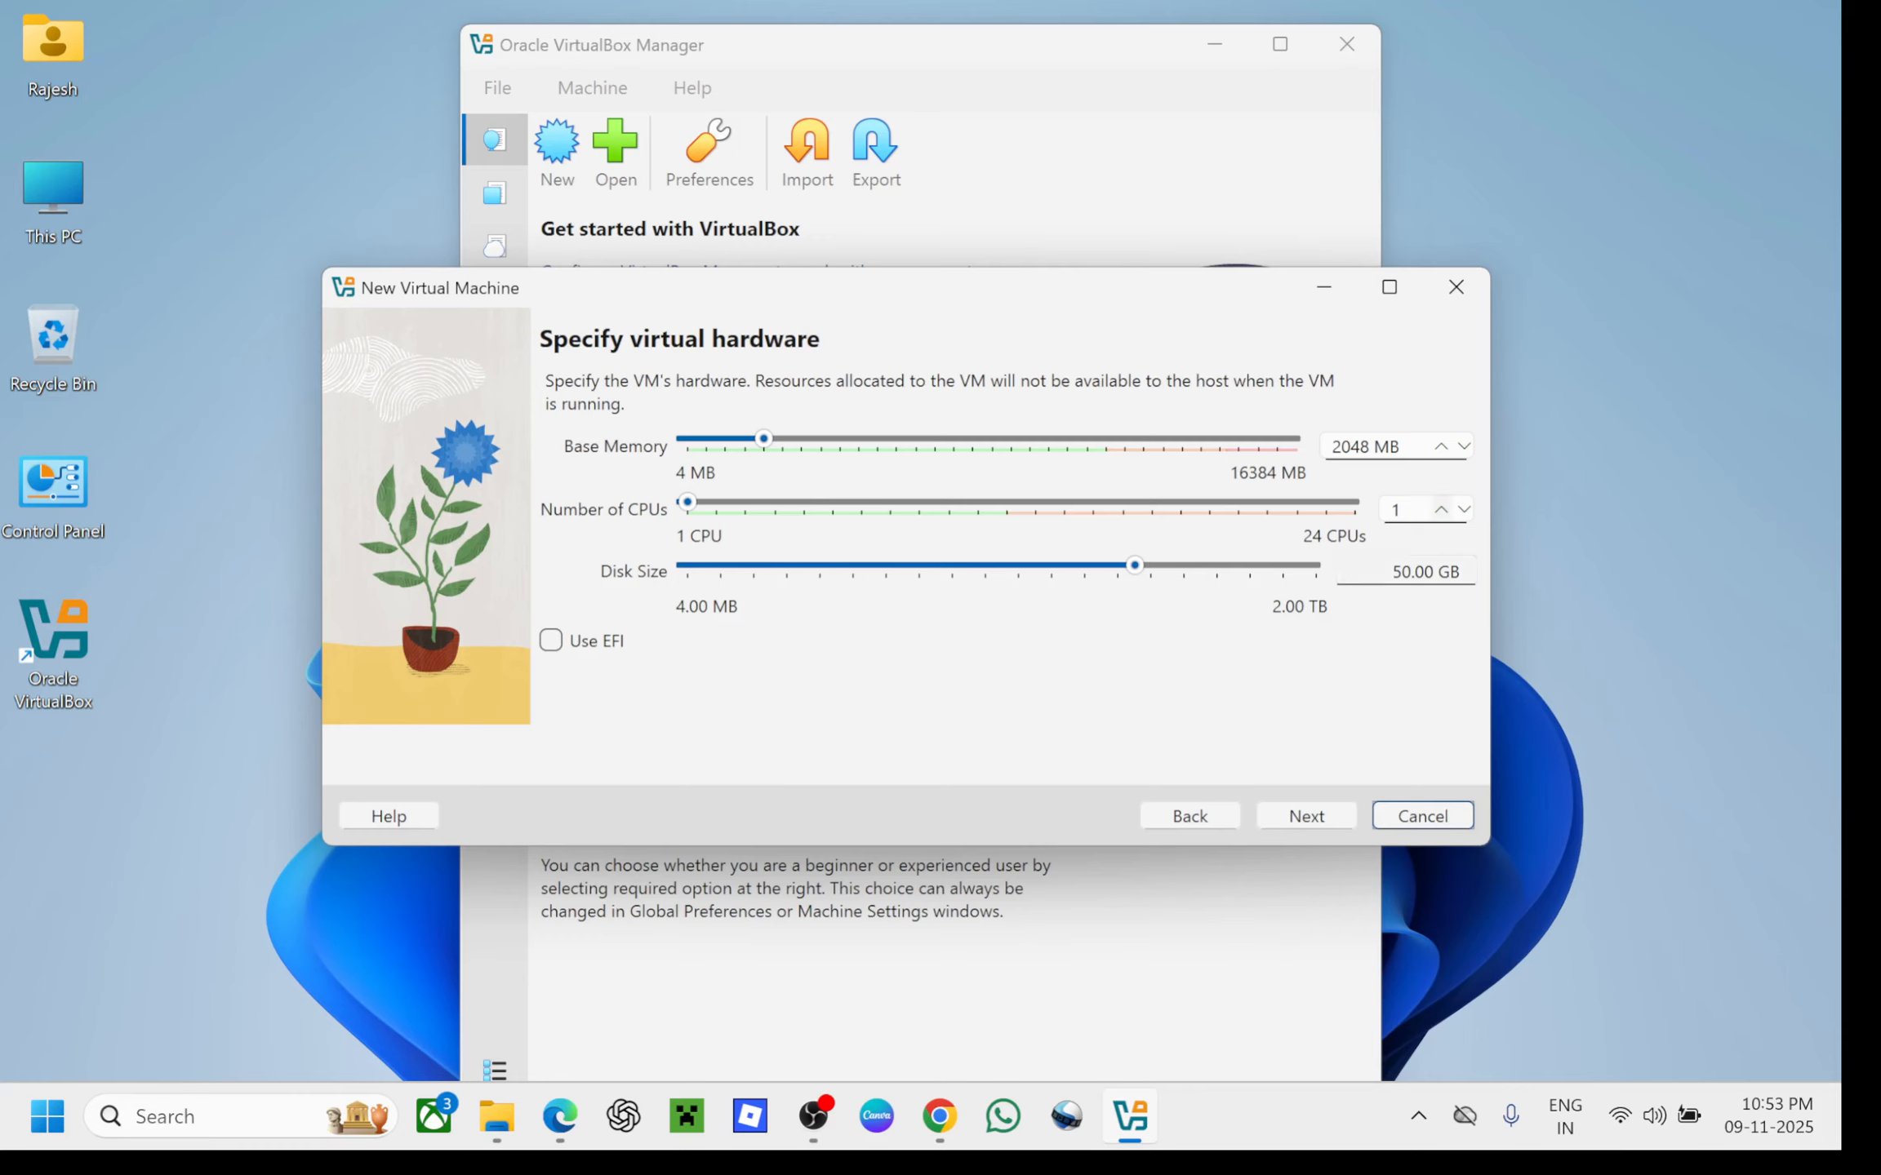
click(1441, 509)
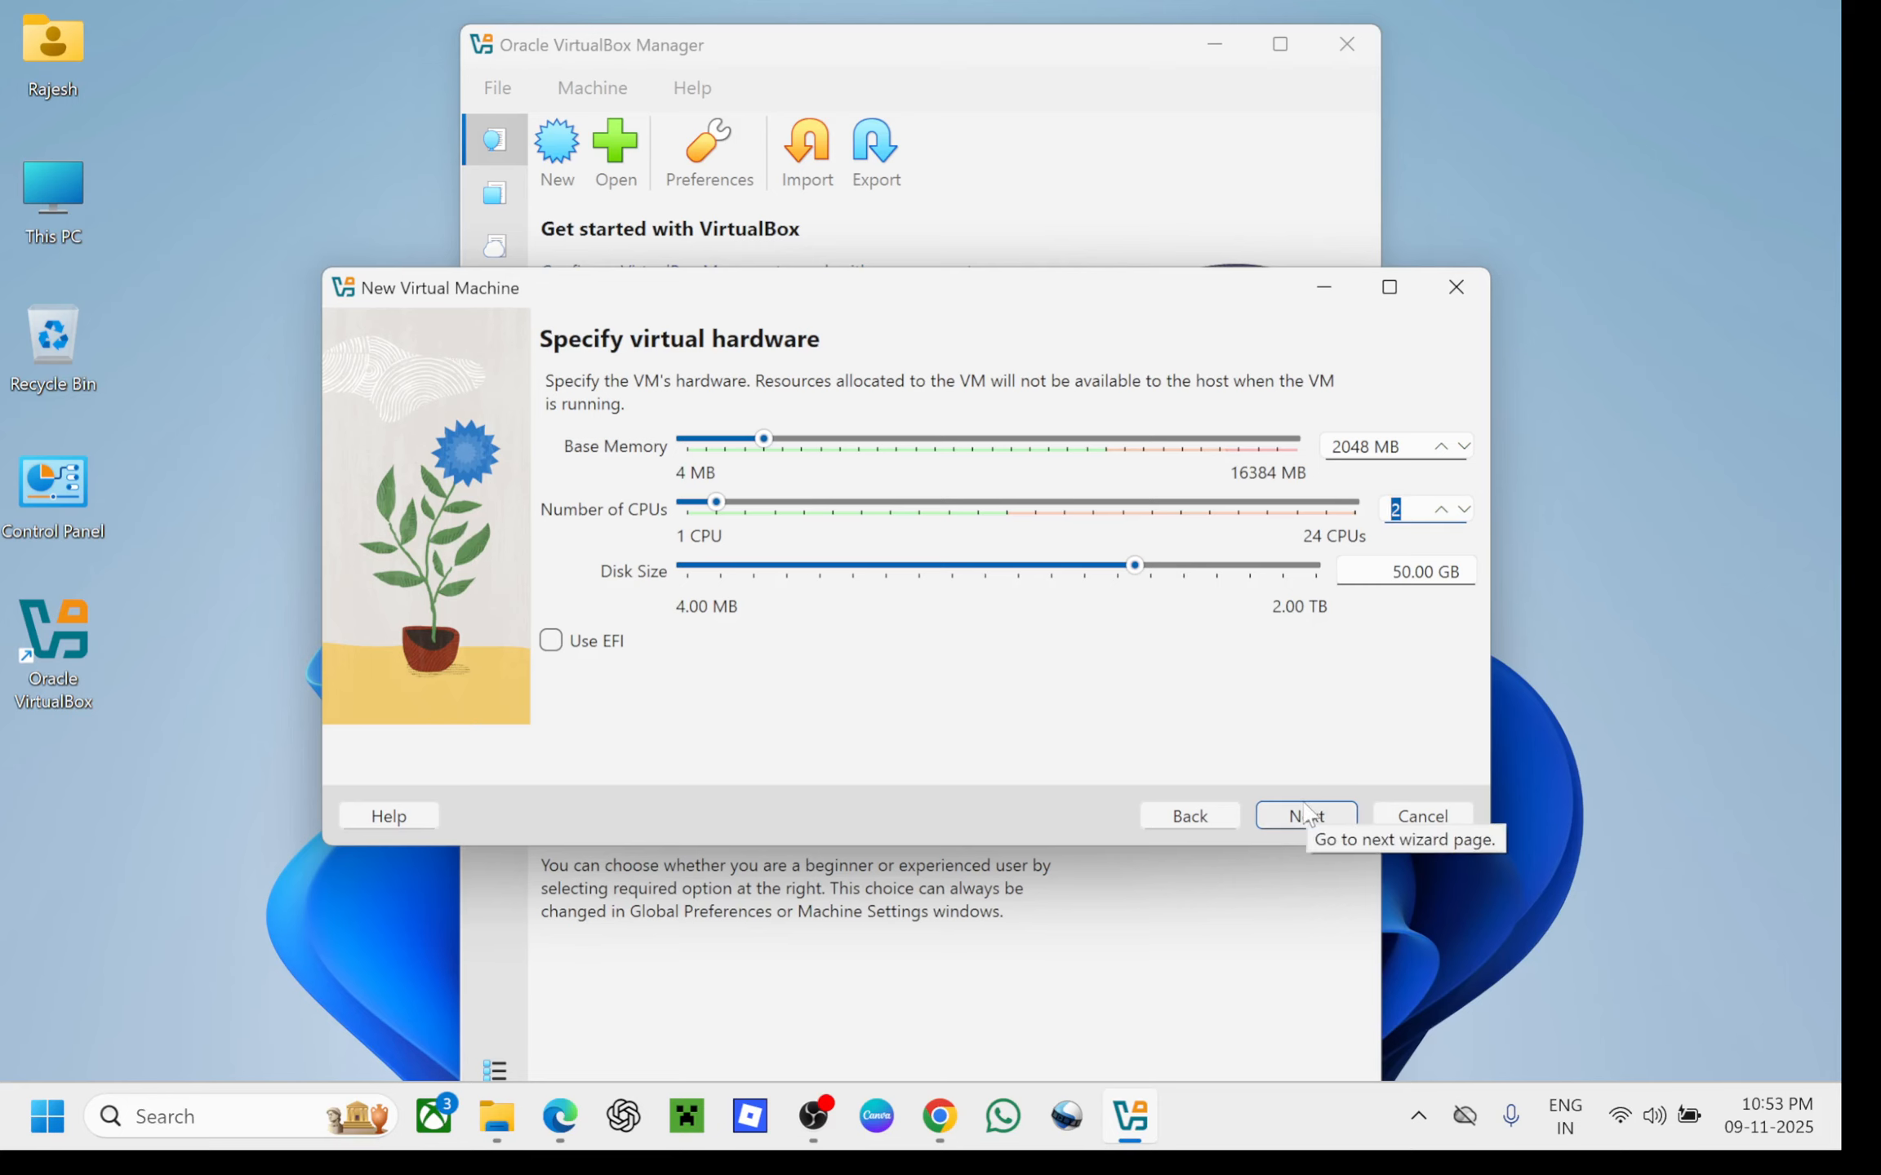
click(1304, 814)
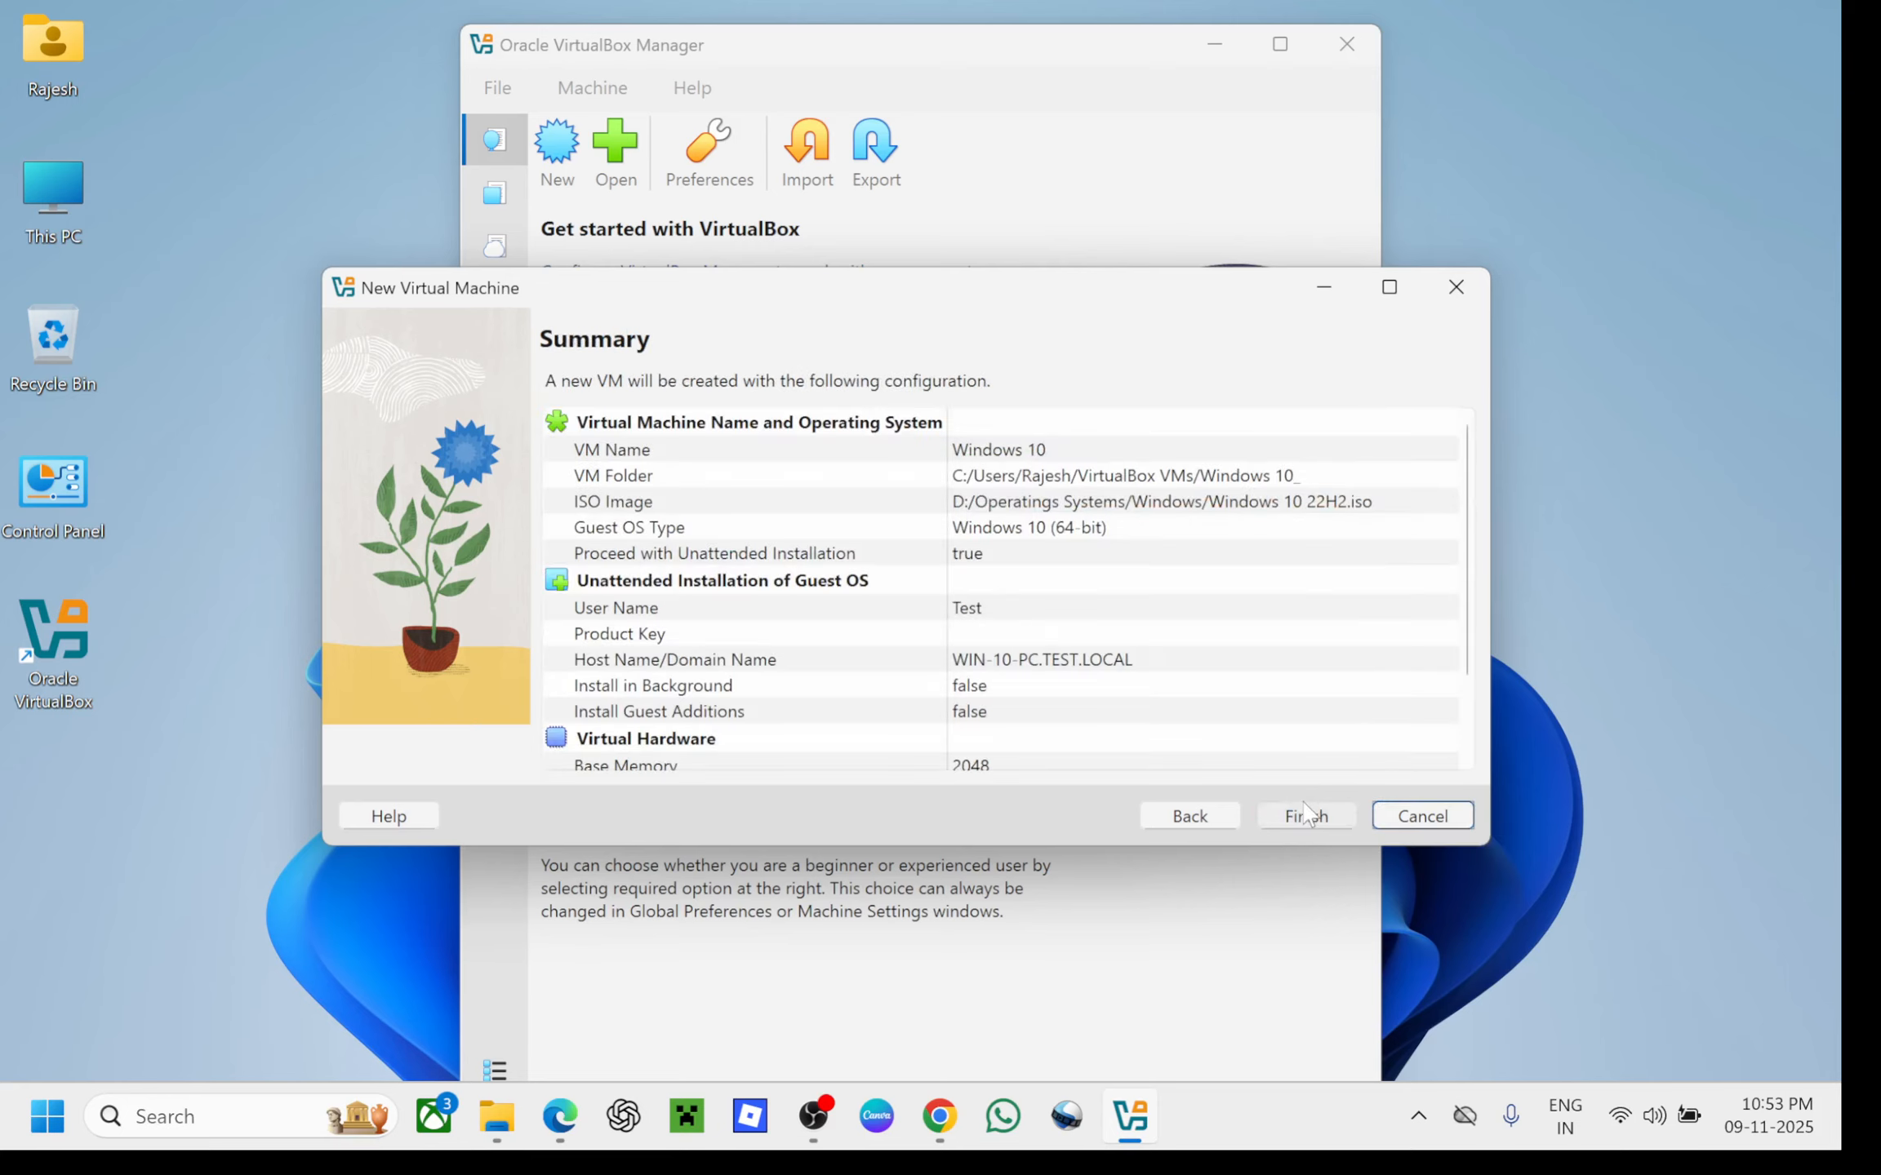
Recheck the 2048 MB, 2 CPU, 50.00 GB hardware settings, review the Summary and finish
click(1215, 825)
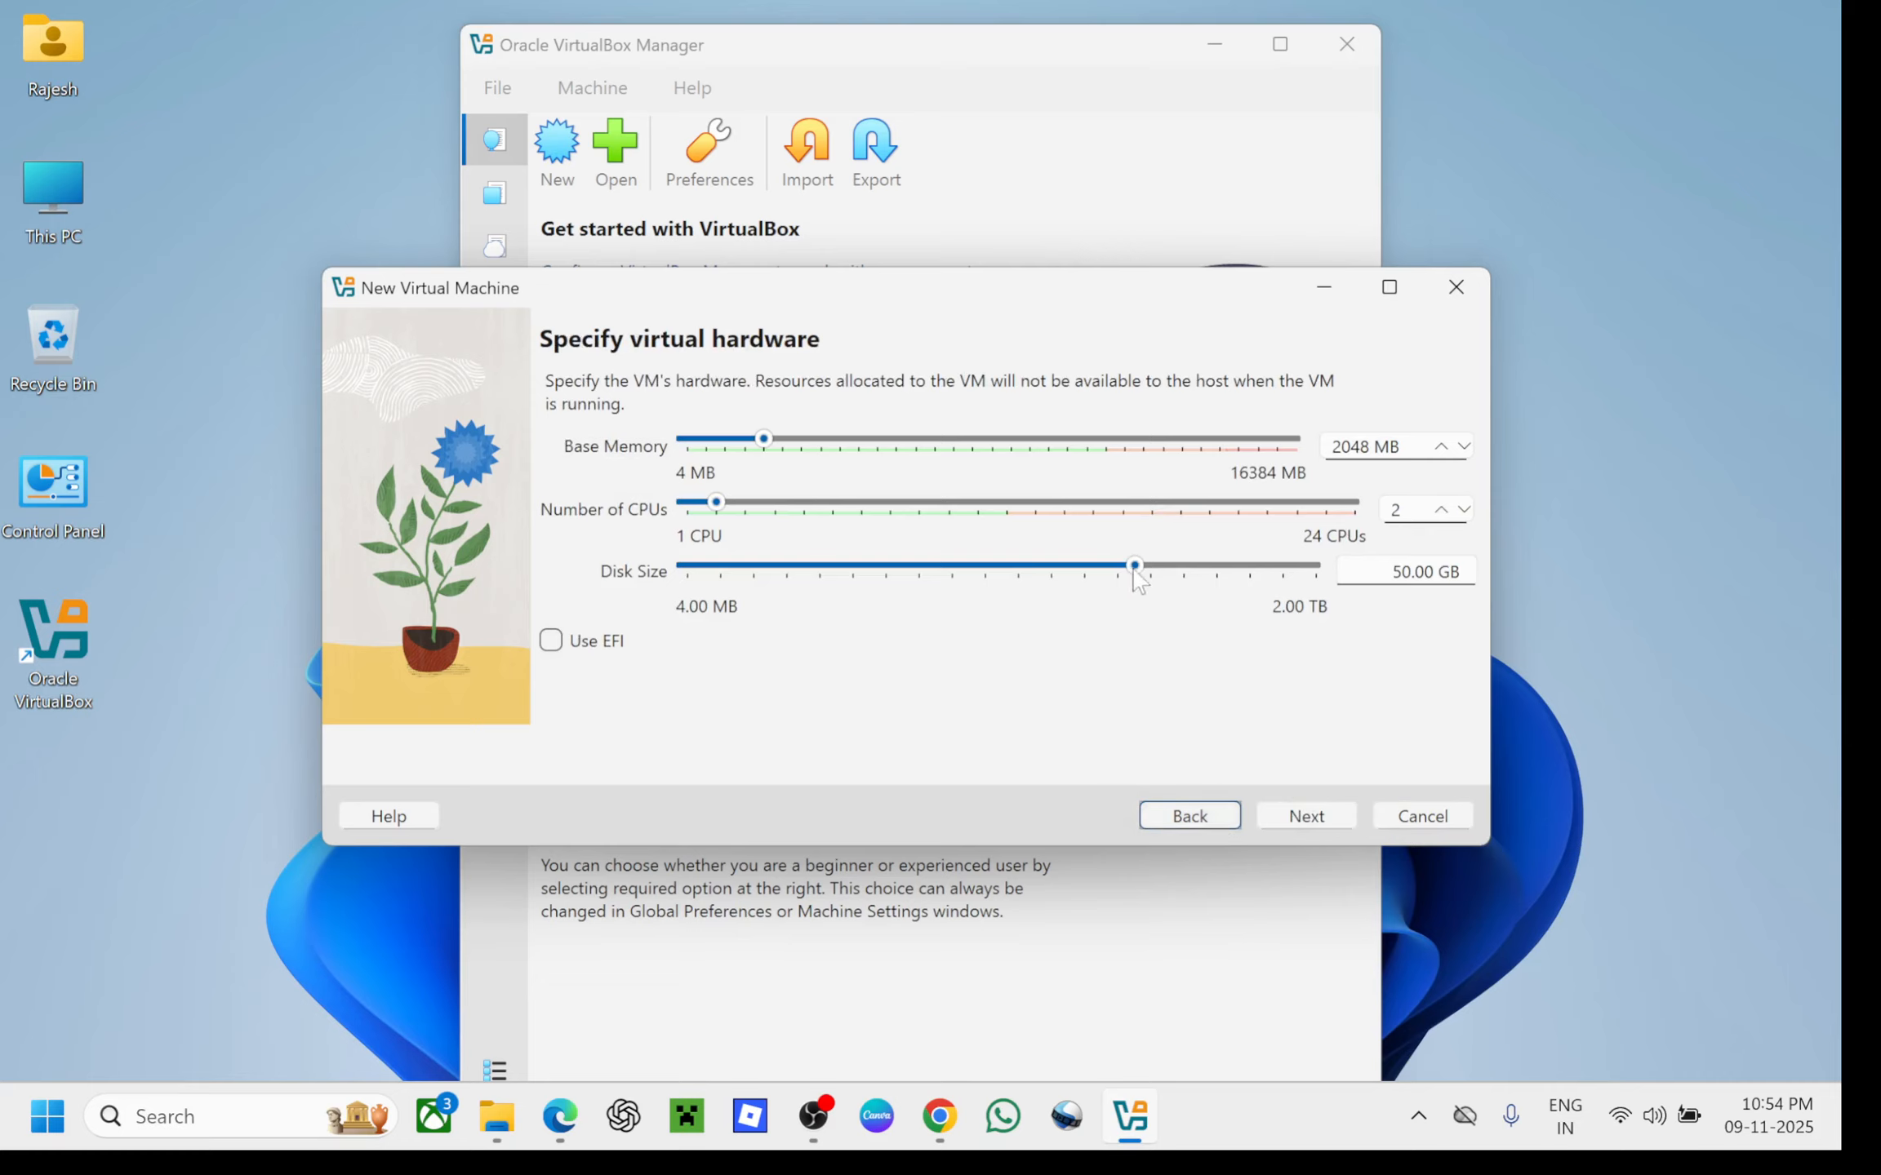
mouse_move(1139, 578)
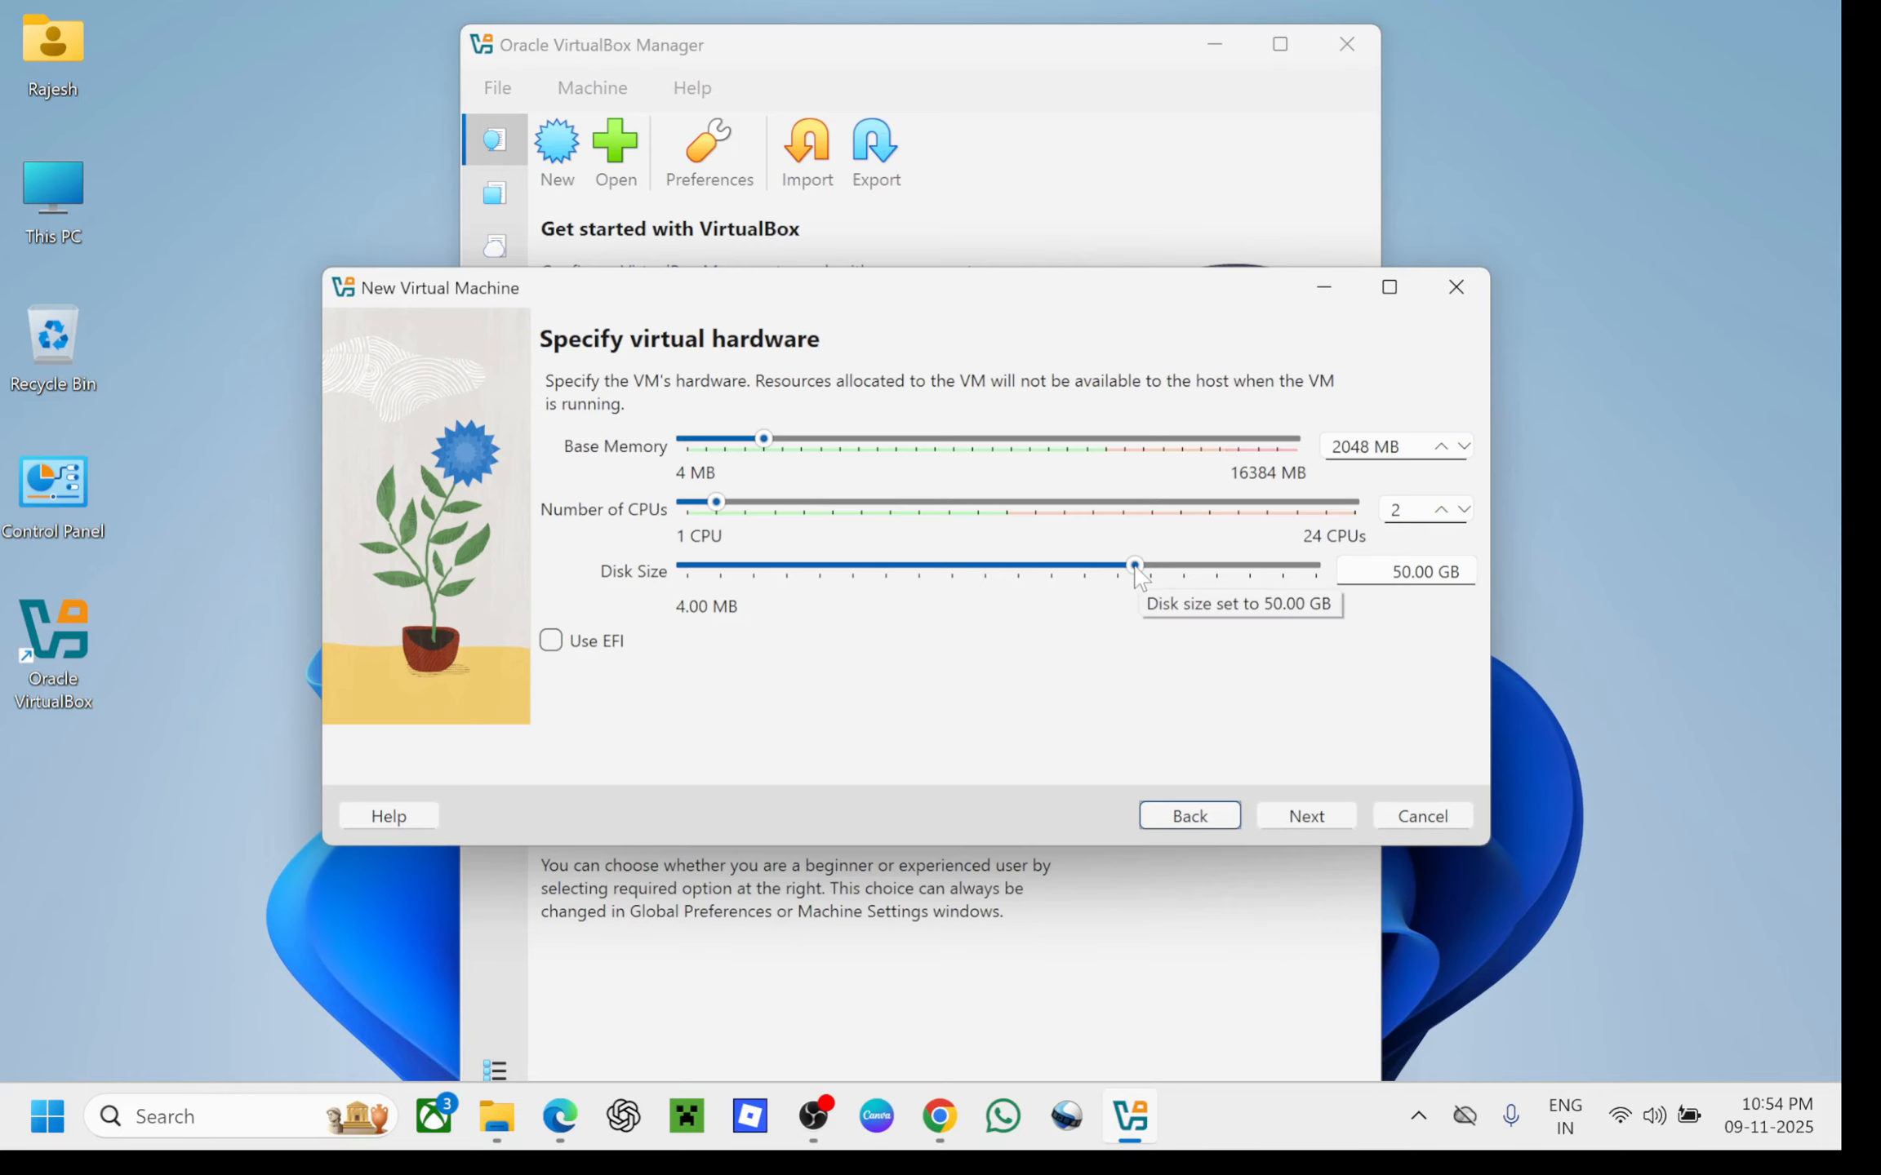
click(1306, 812)
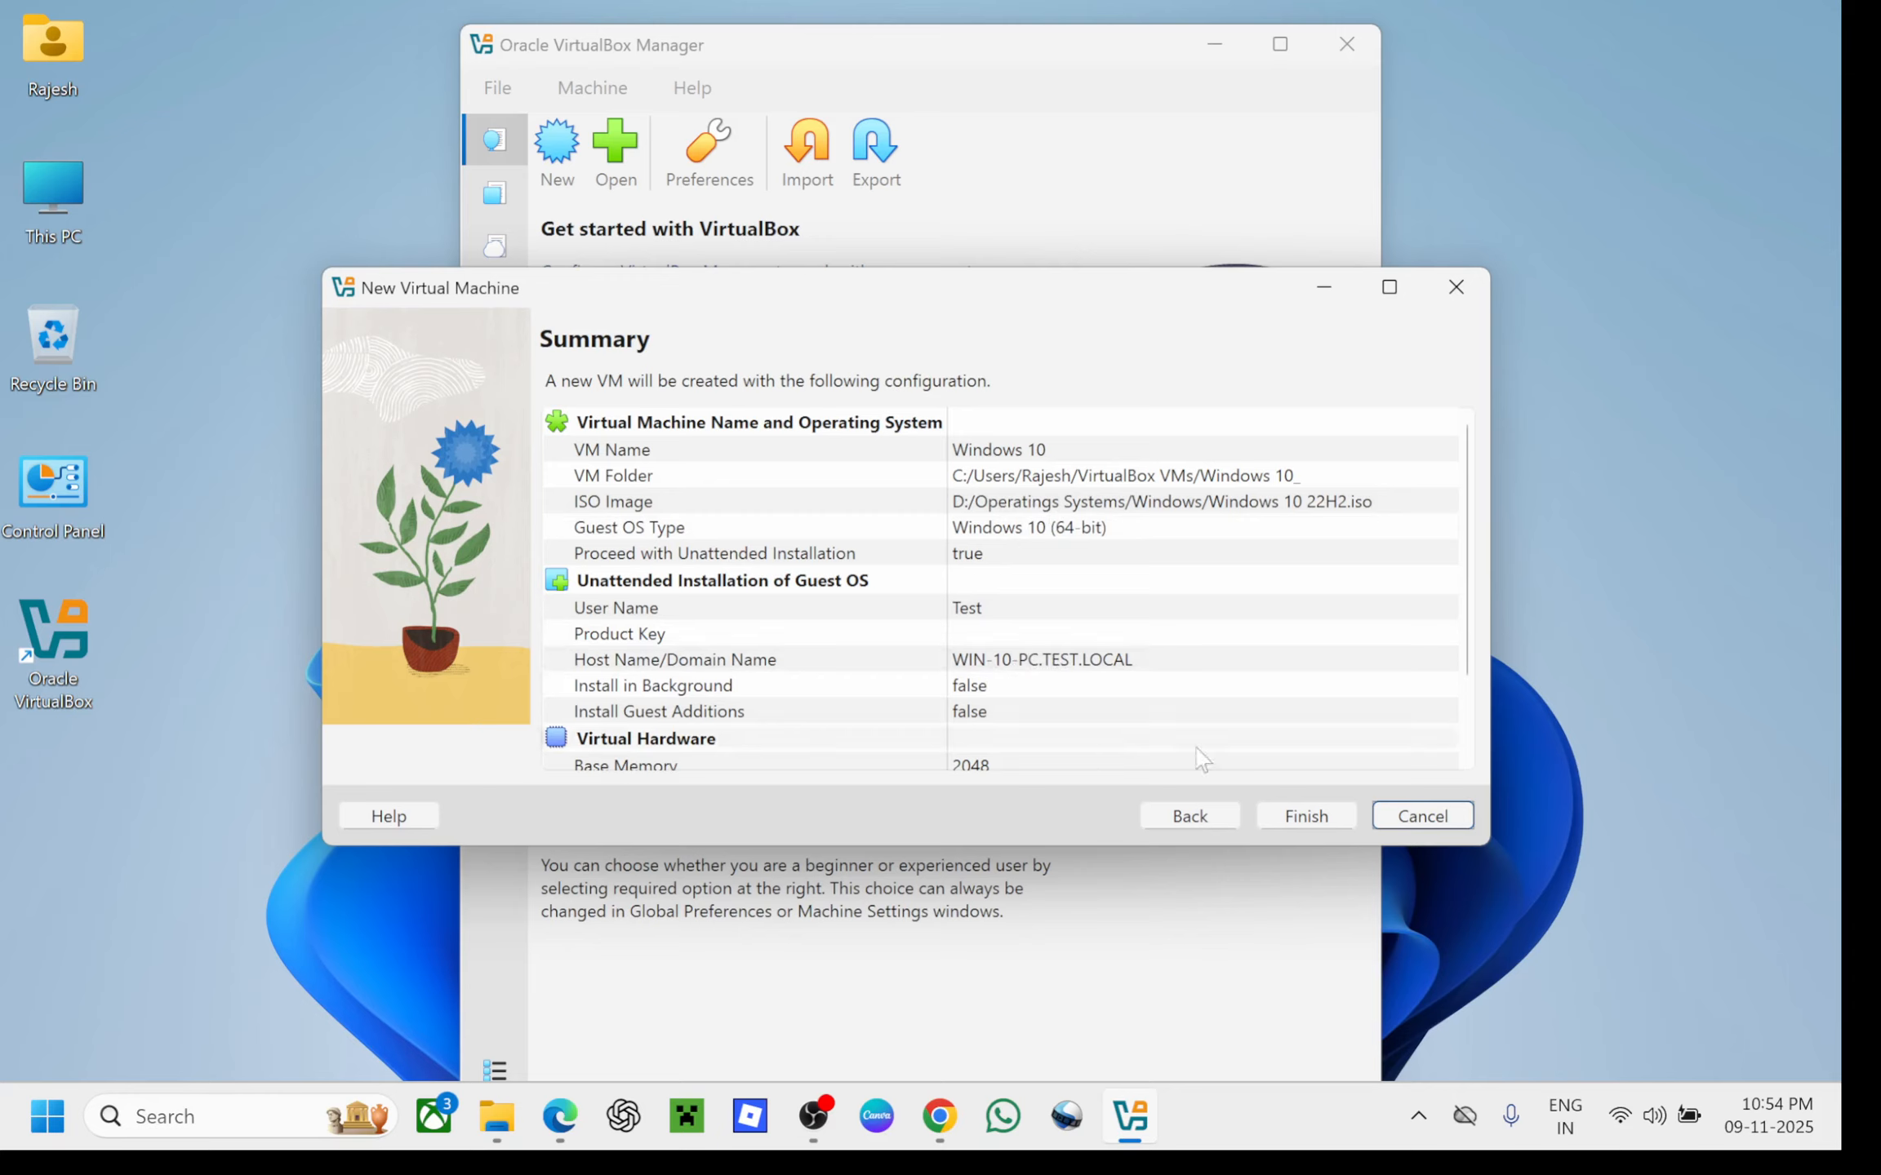
scroll(1469, 721, down, 2)
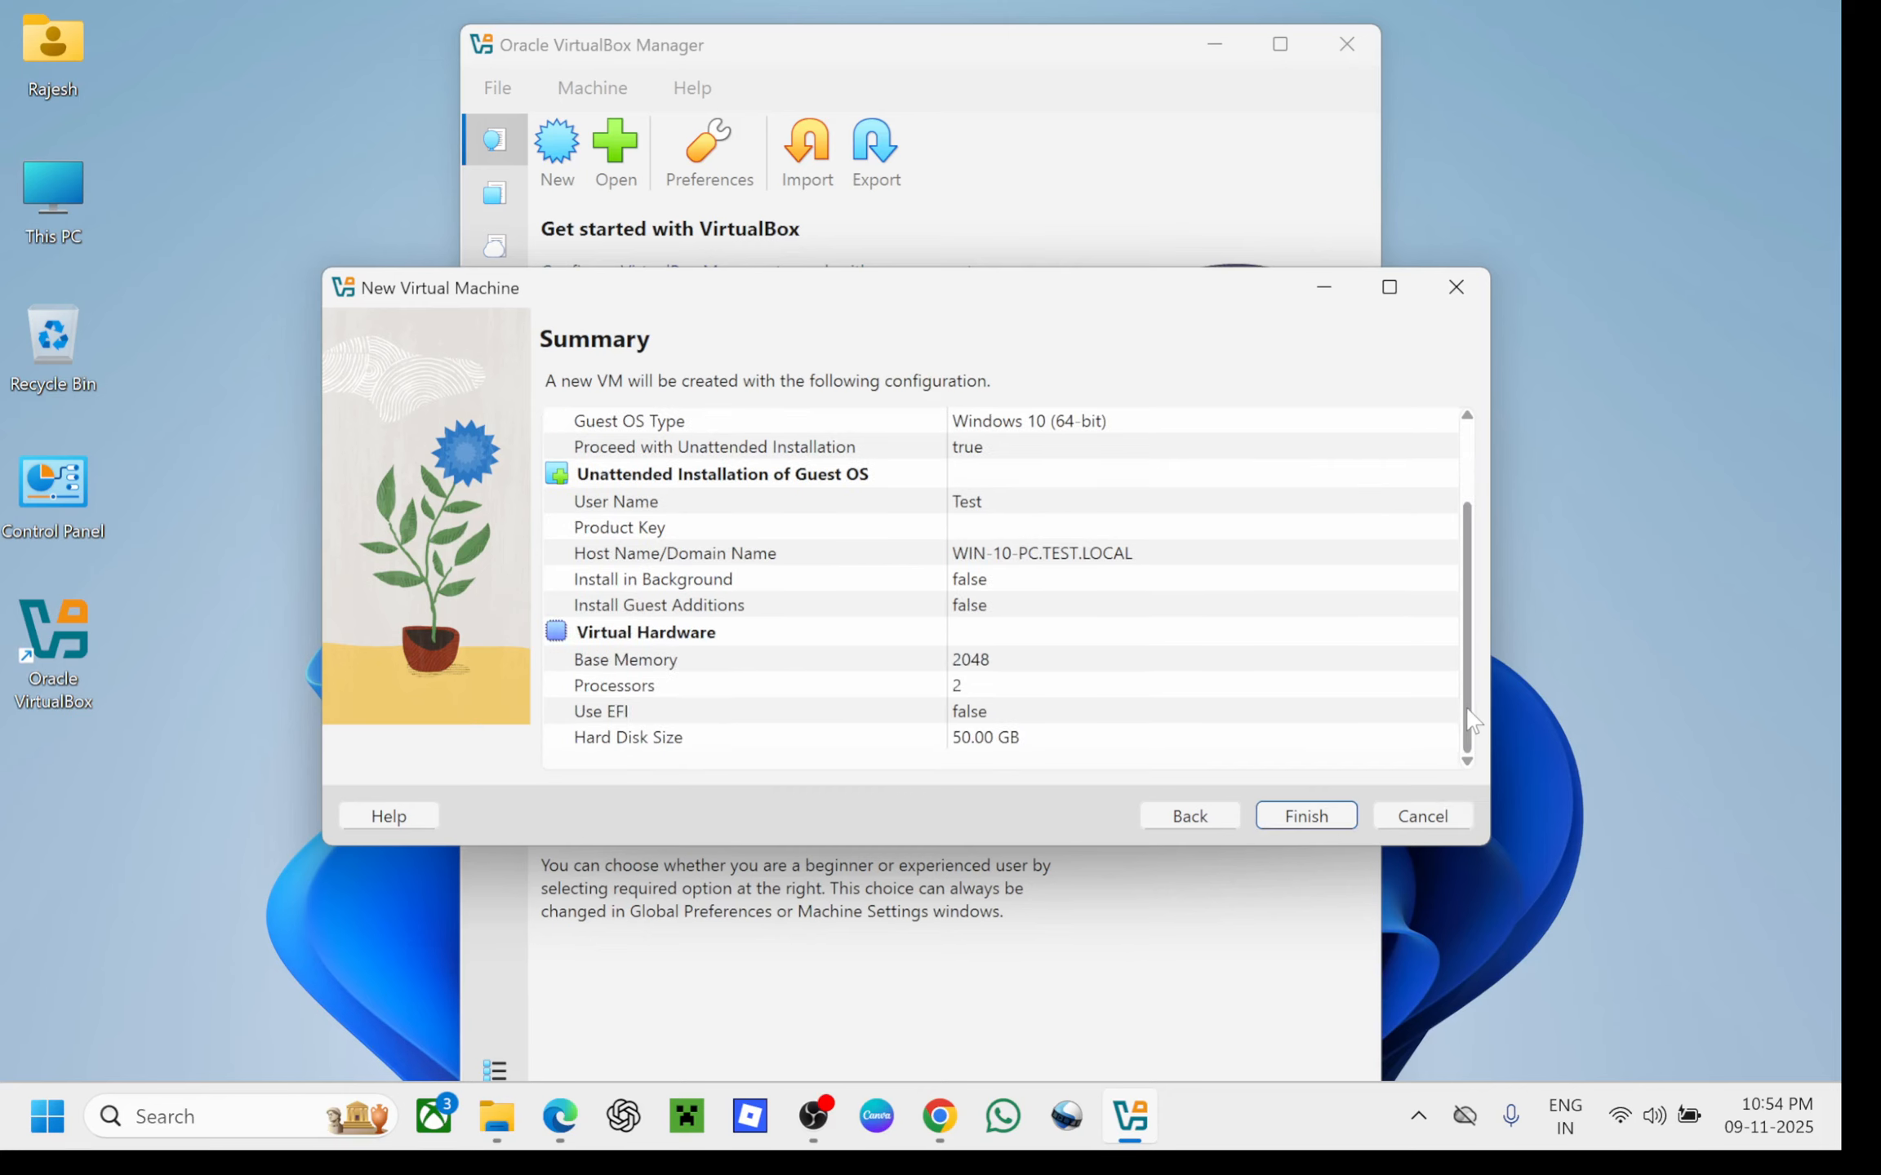
click(1312, 816)
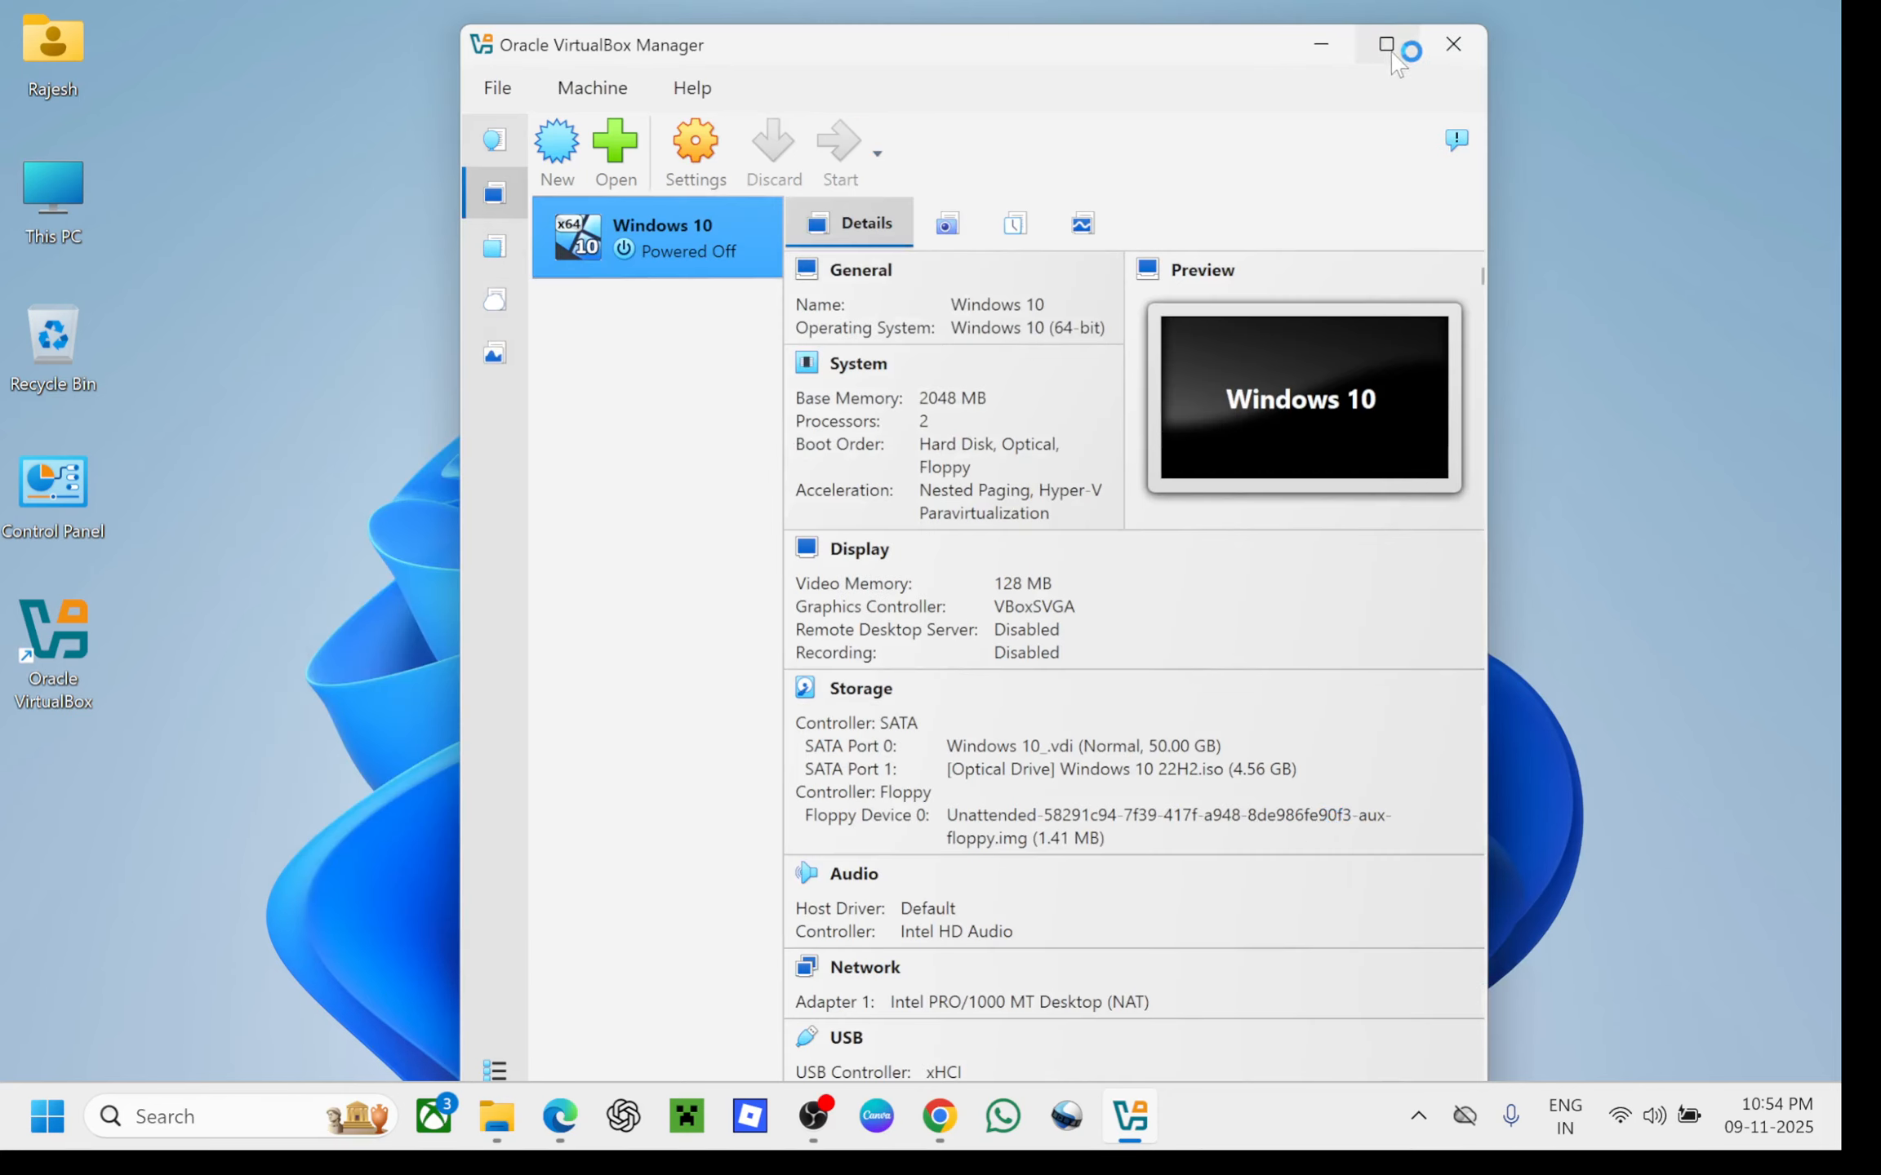
Maximize VirtualBox Manager and wait until the Windows 10 VM shows Running
click(1388, 47)
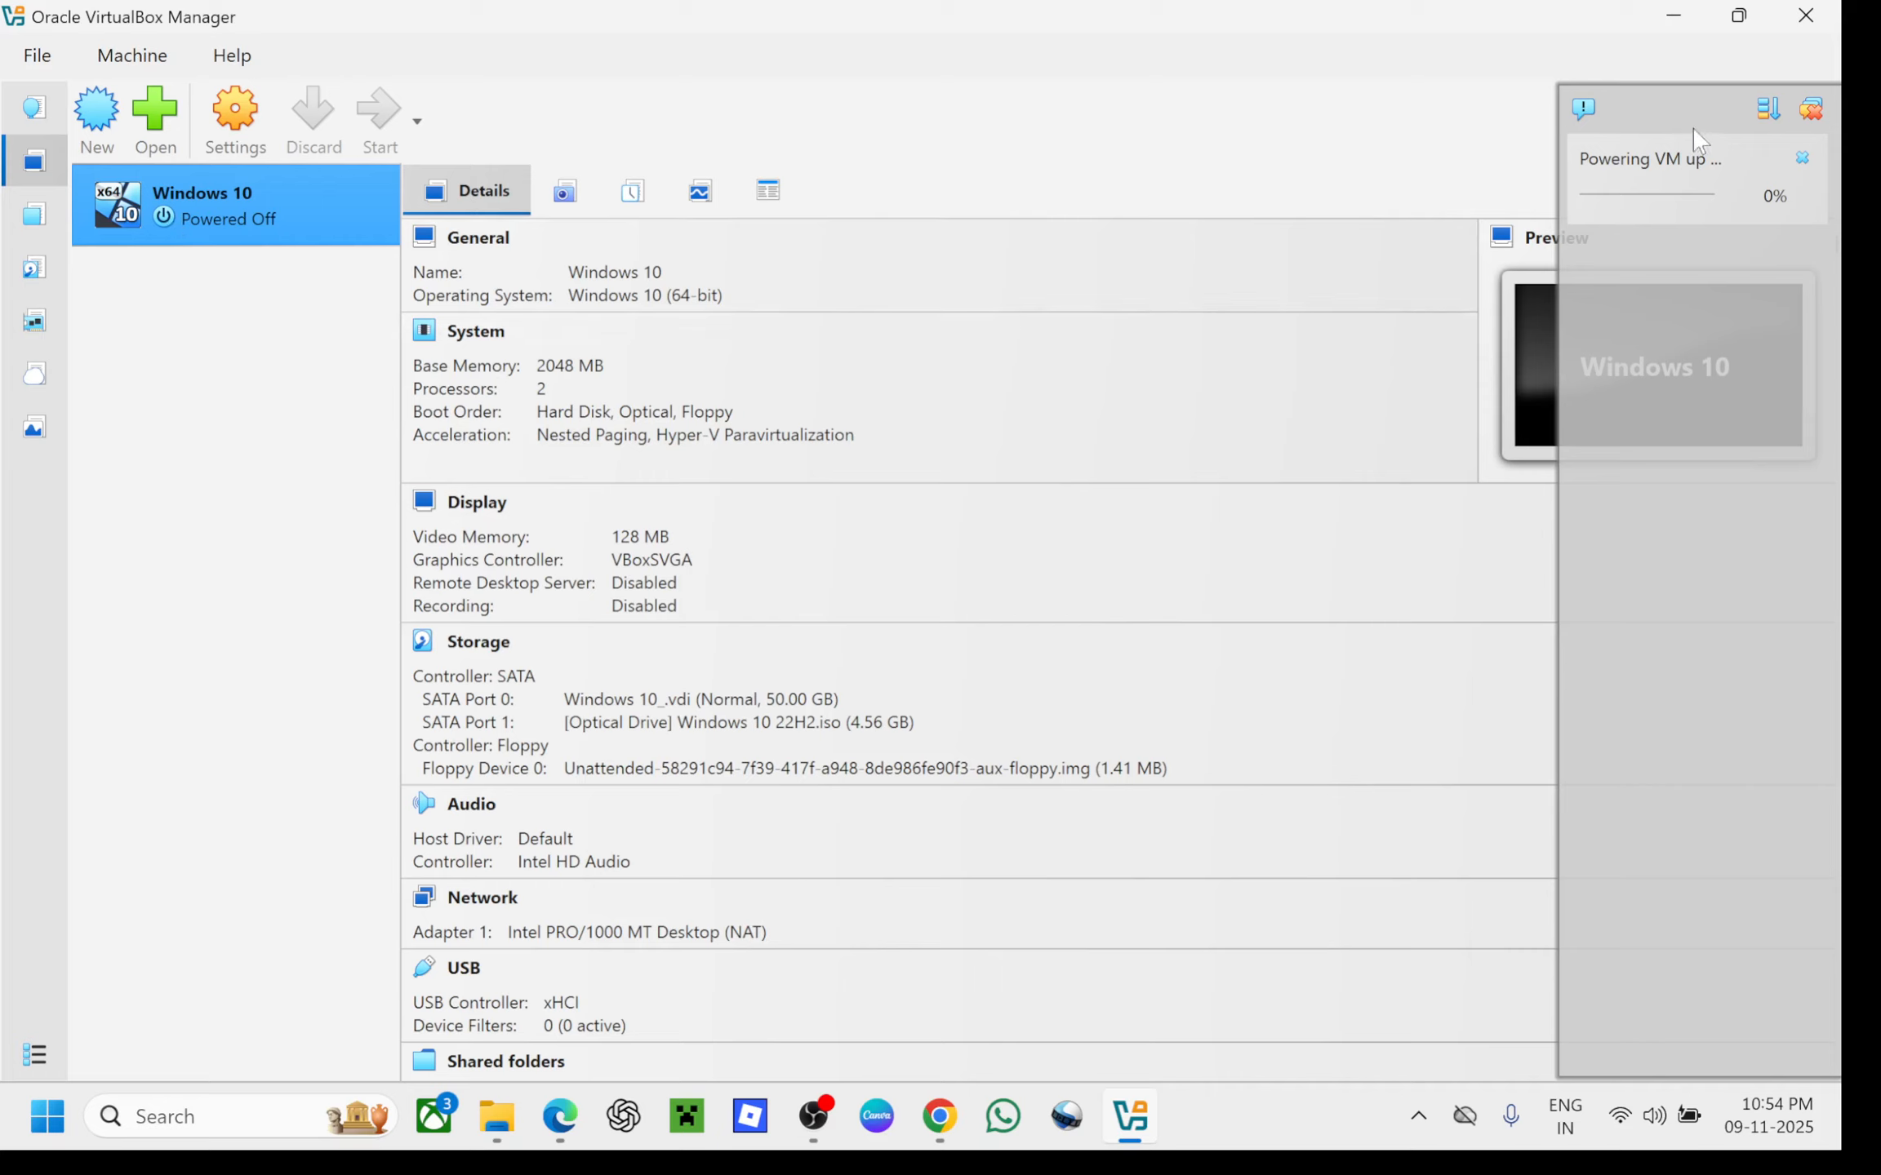
mouse_move(1700, 174)
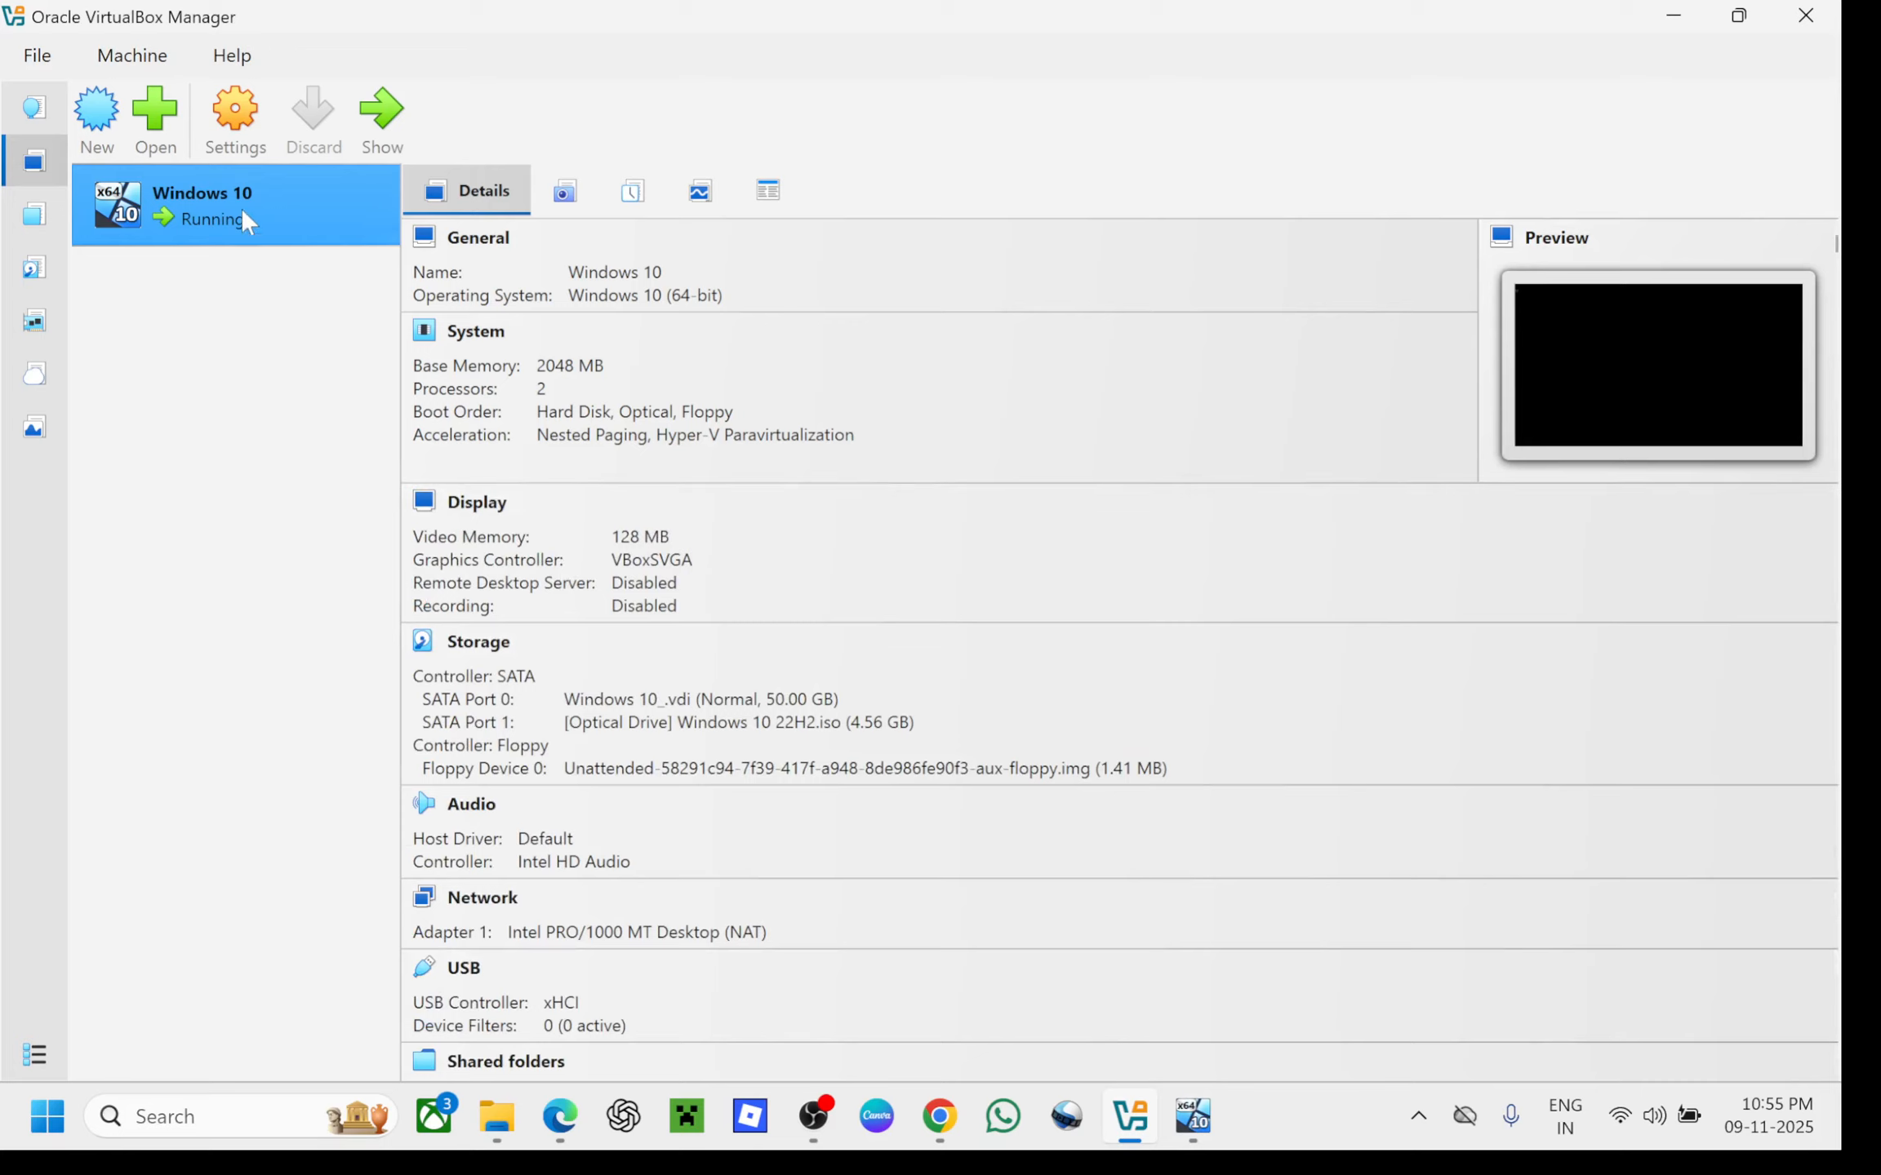
Open the running Windows 10 VM's window full-screen and watch Setup finish copying files
double_click(124, 217)
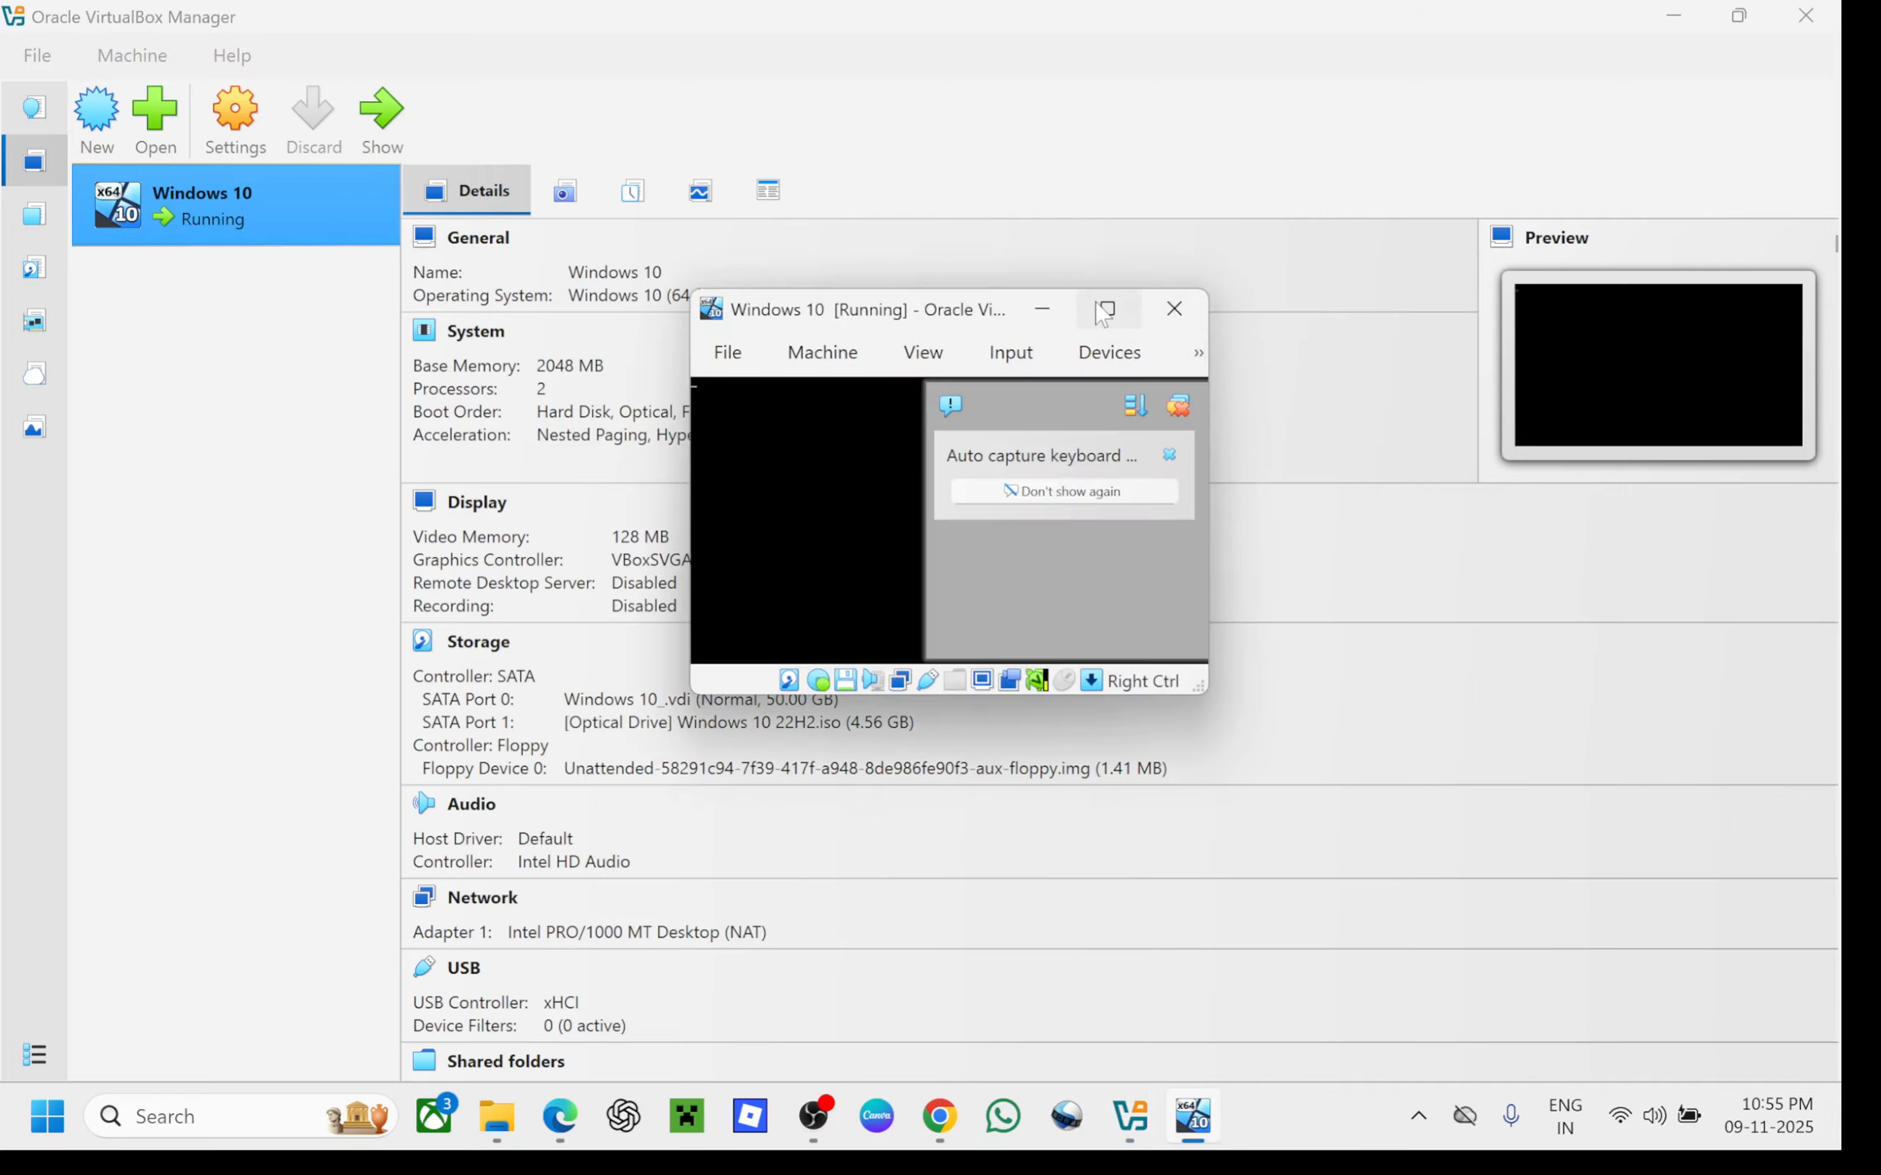
click(1105, 309)
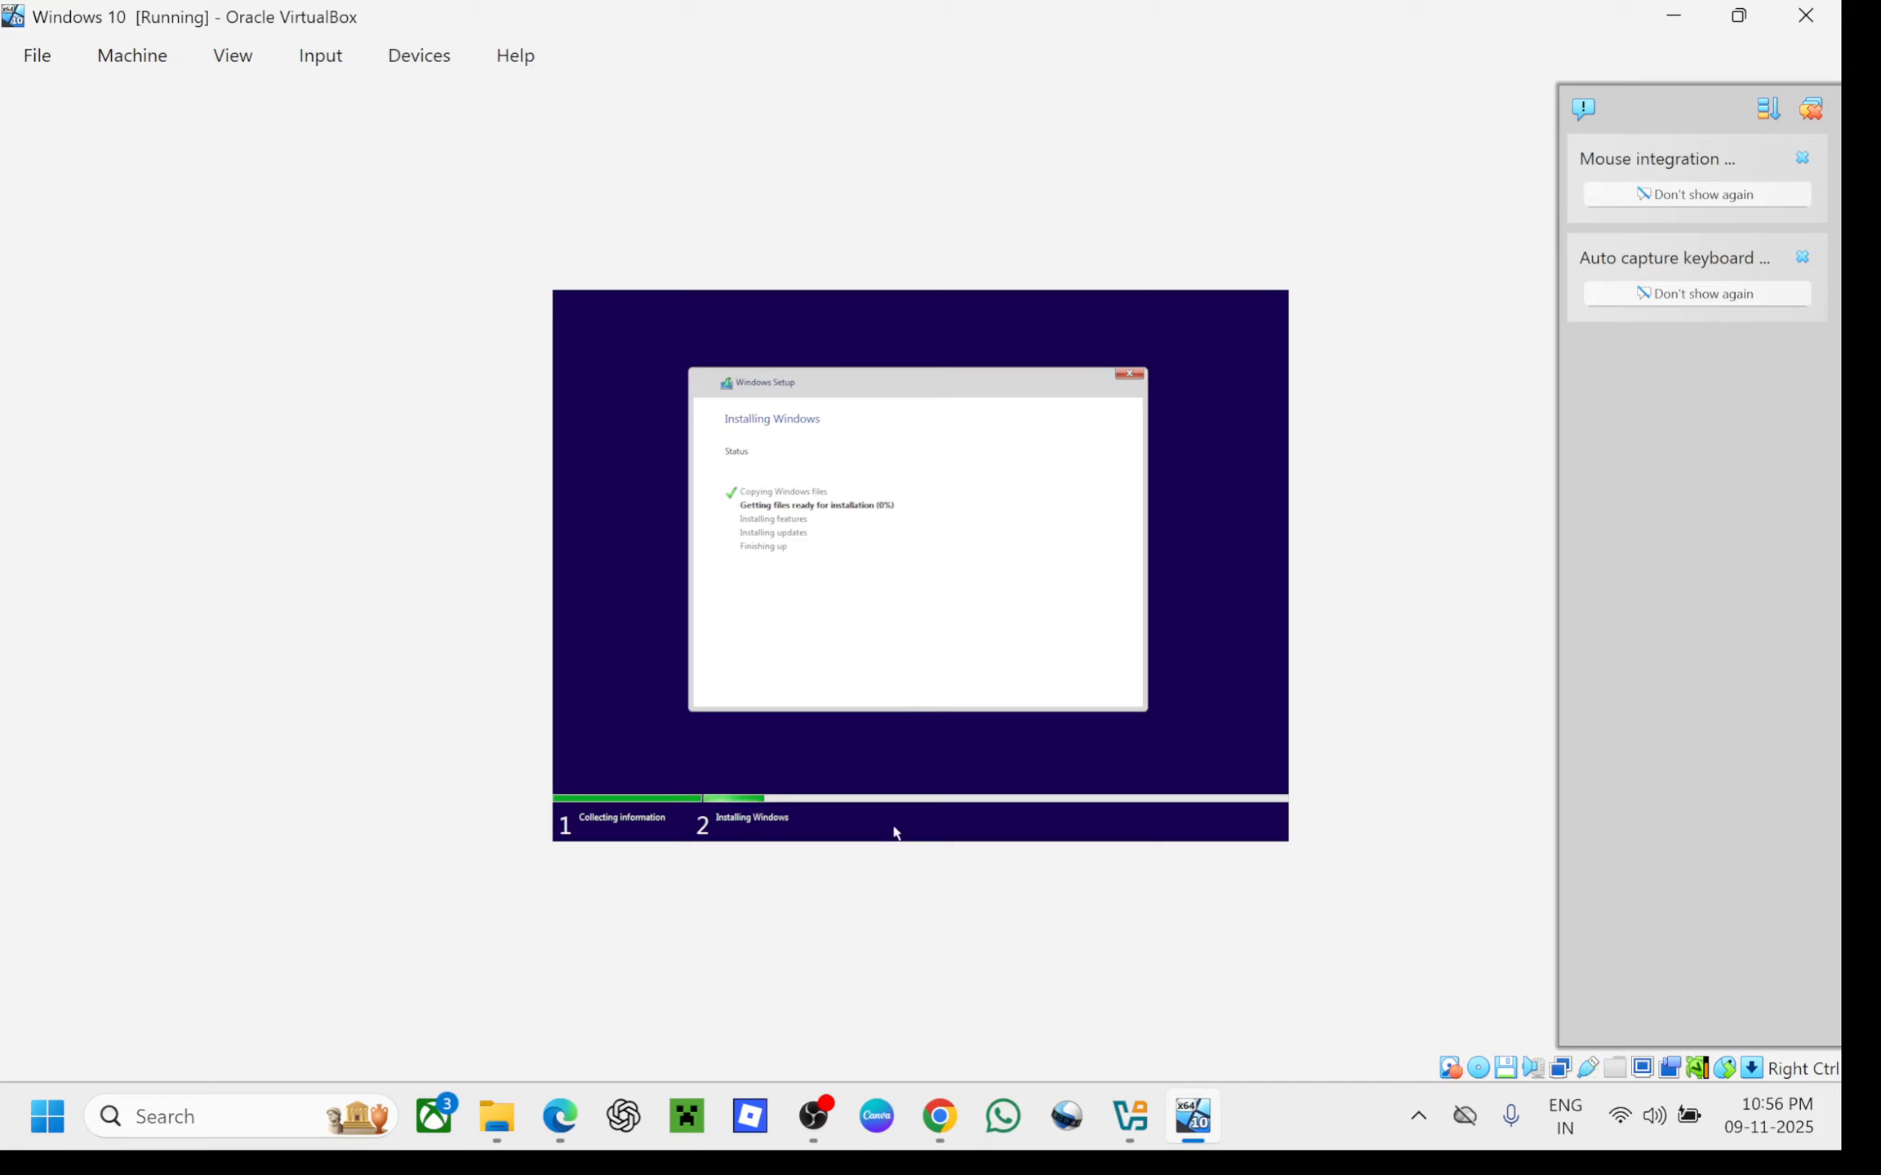
mouse_move(824, 1110)
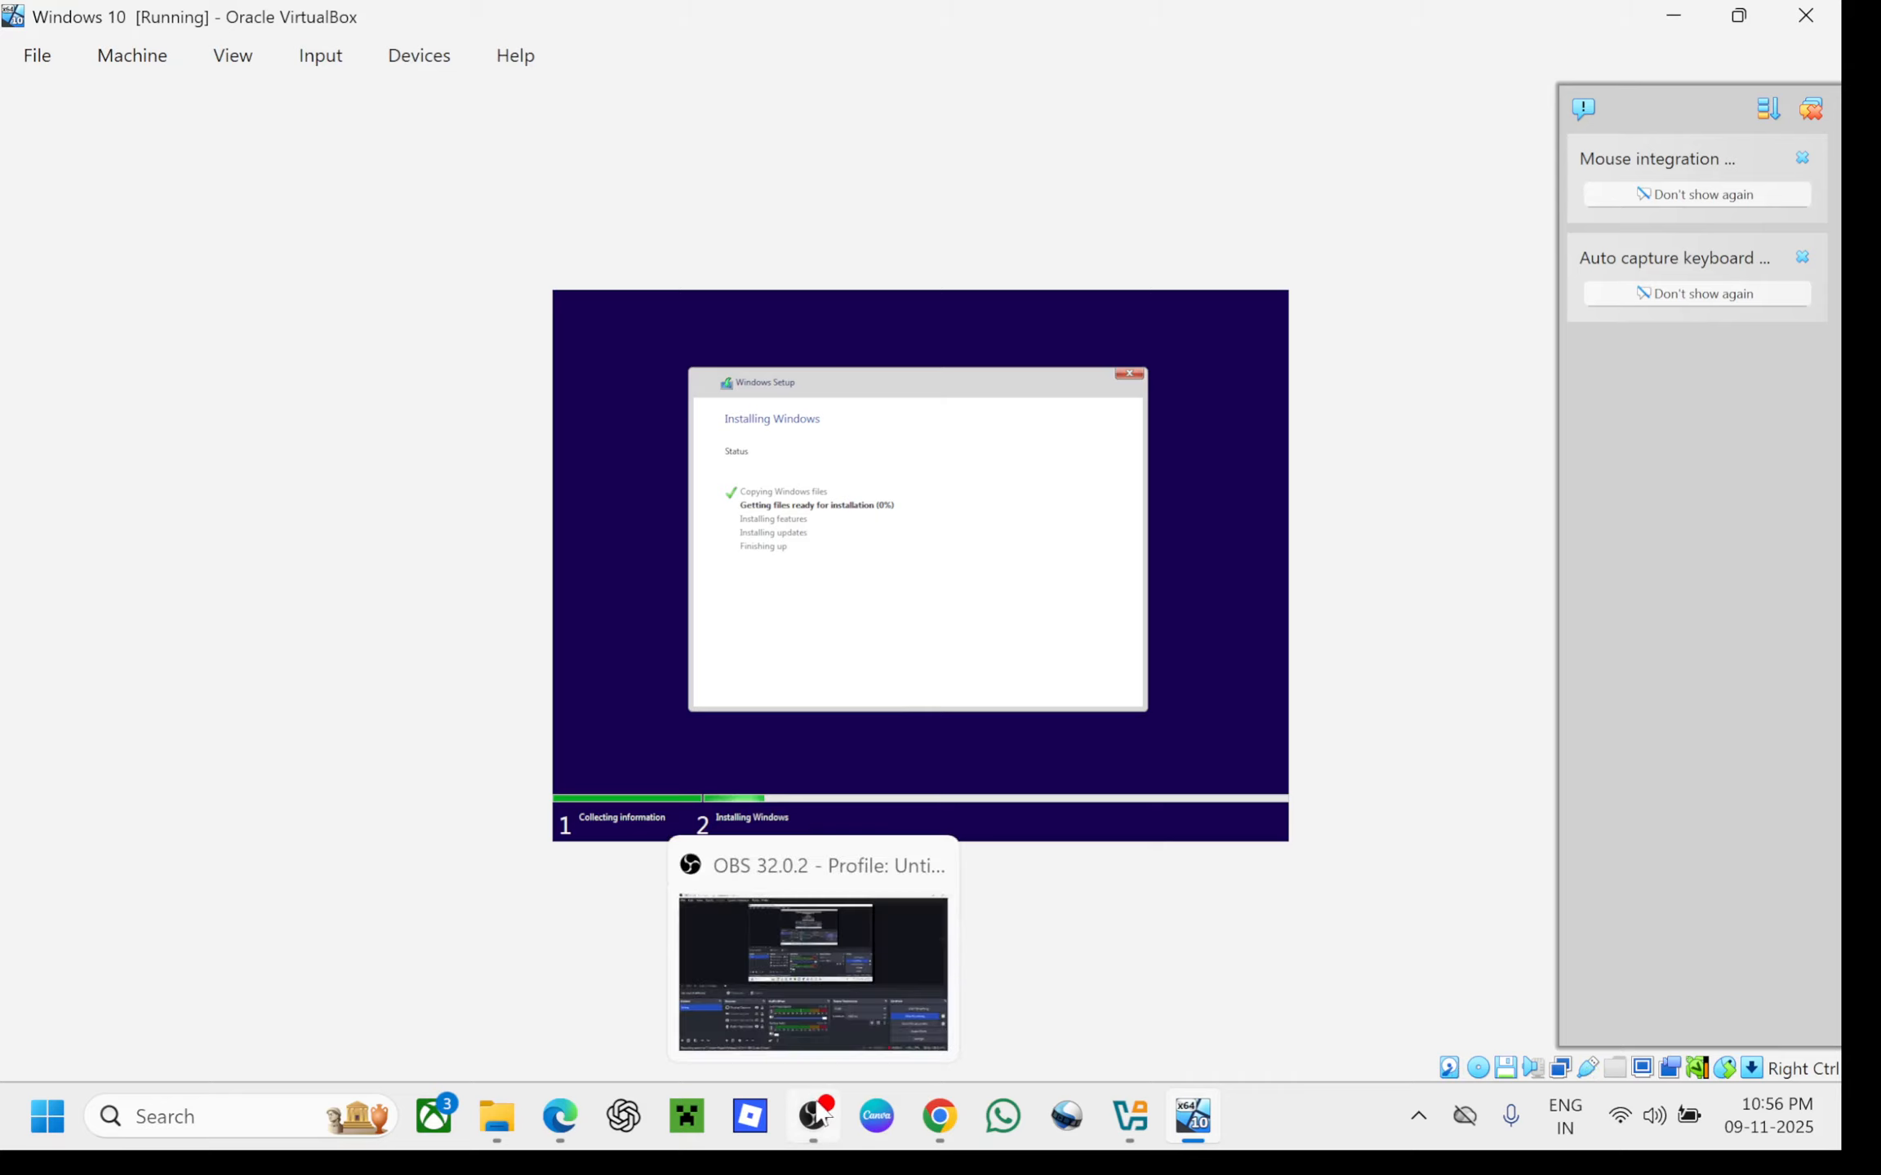
Pause the OBS recording during the long install, resume it, and minimise OBS
click(822, 1114)
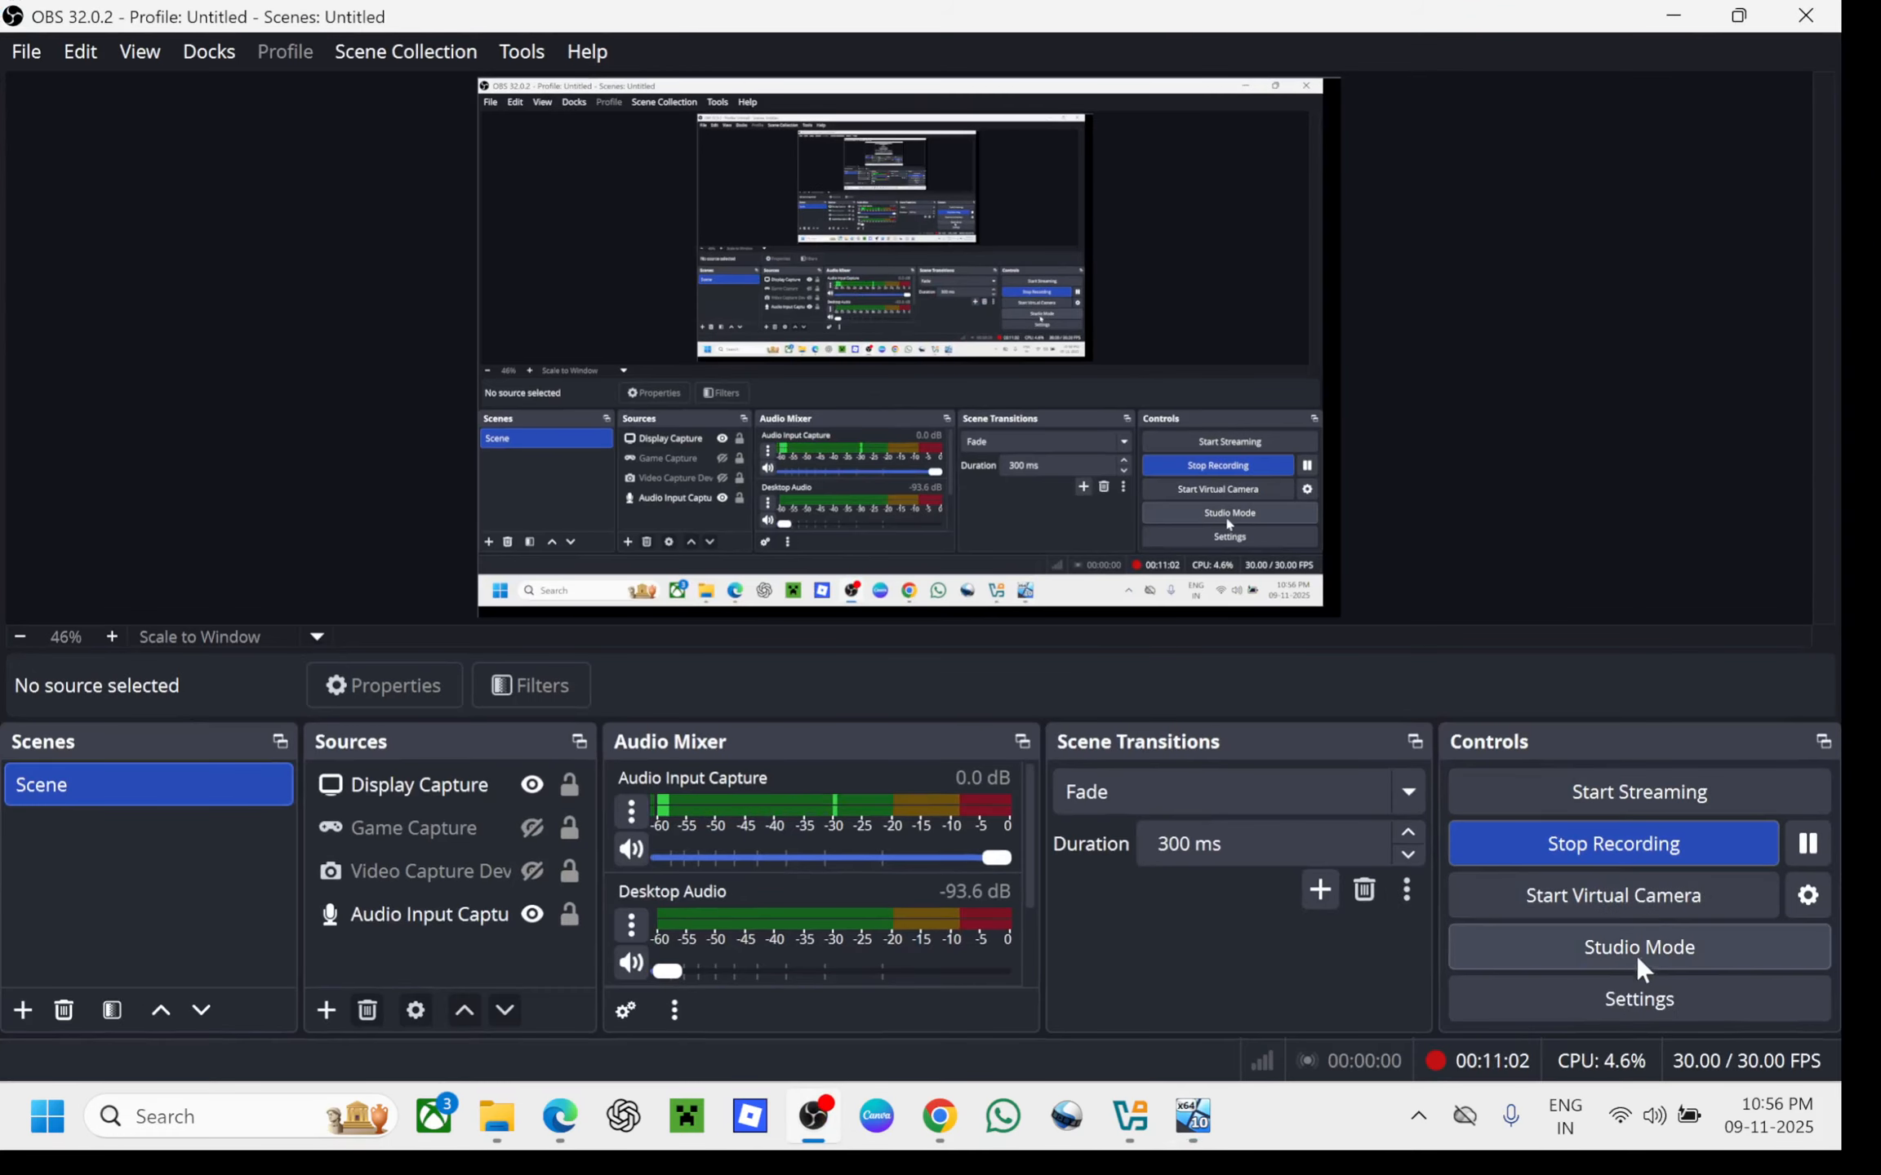
click(1801, 849)
click(1802, 849)
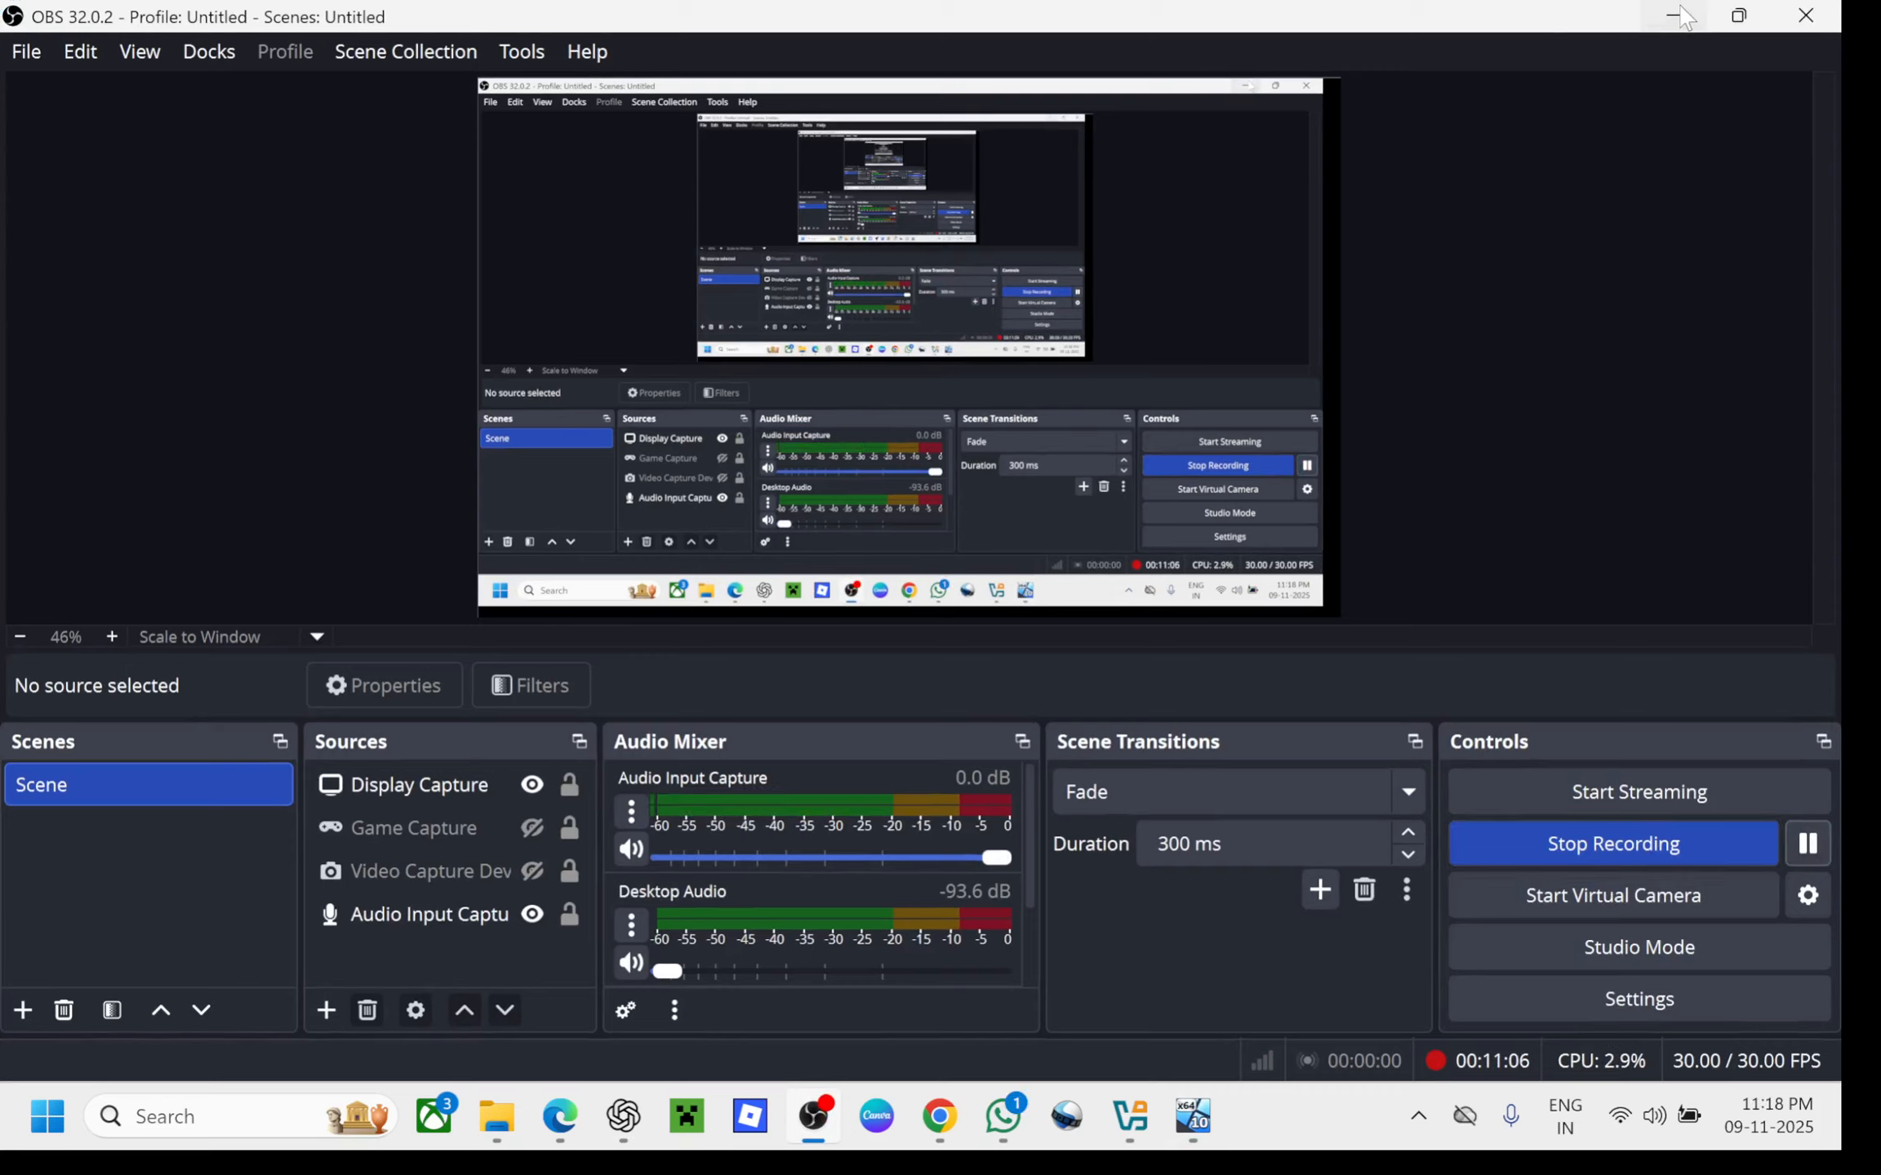
click(1673, 15)
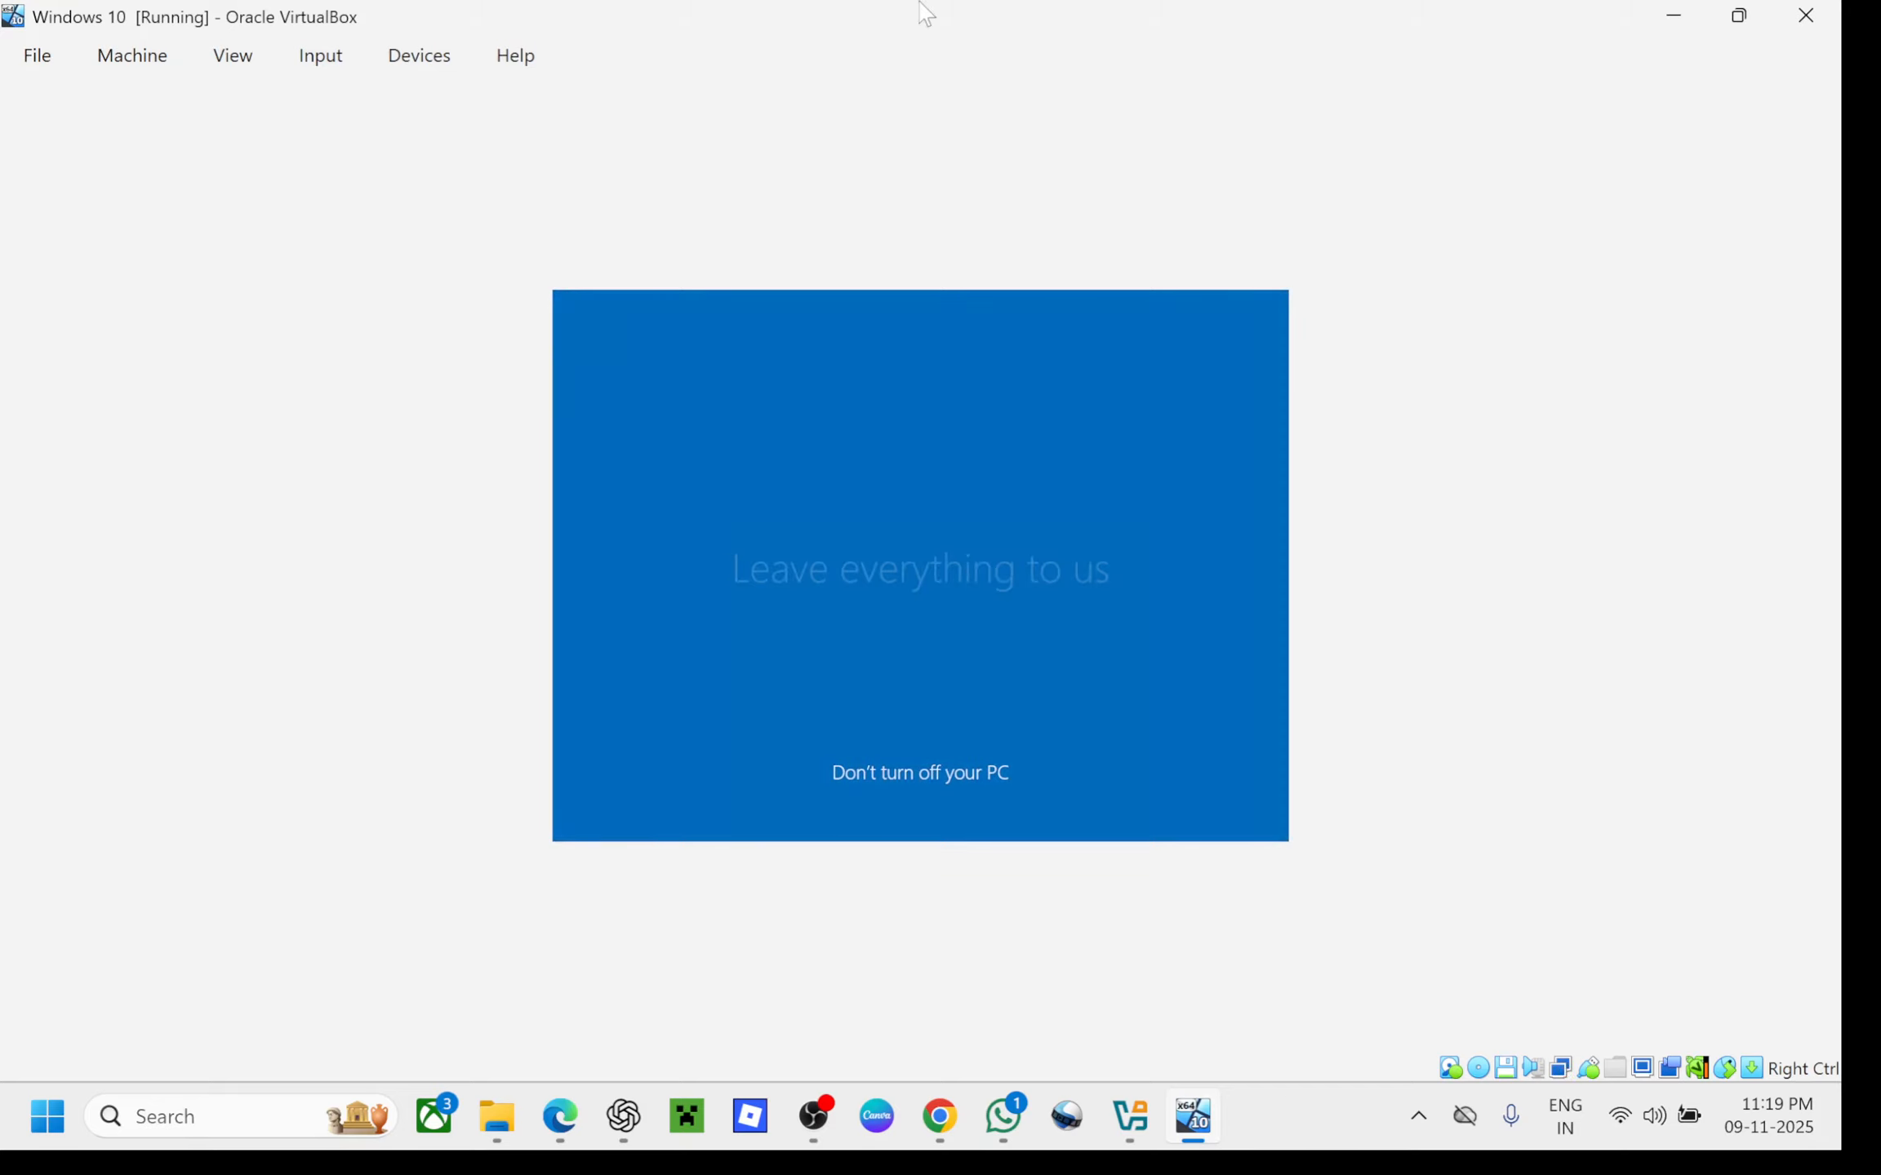
Browse the VM window's File, Machine, Input, Devices, Help and View menus while guest setup finishes
click(45, 63)
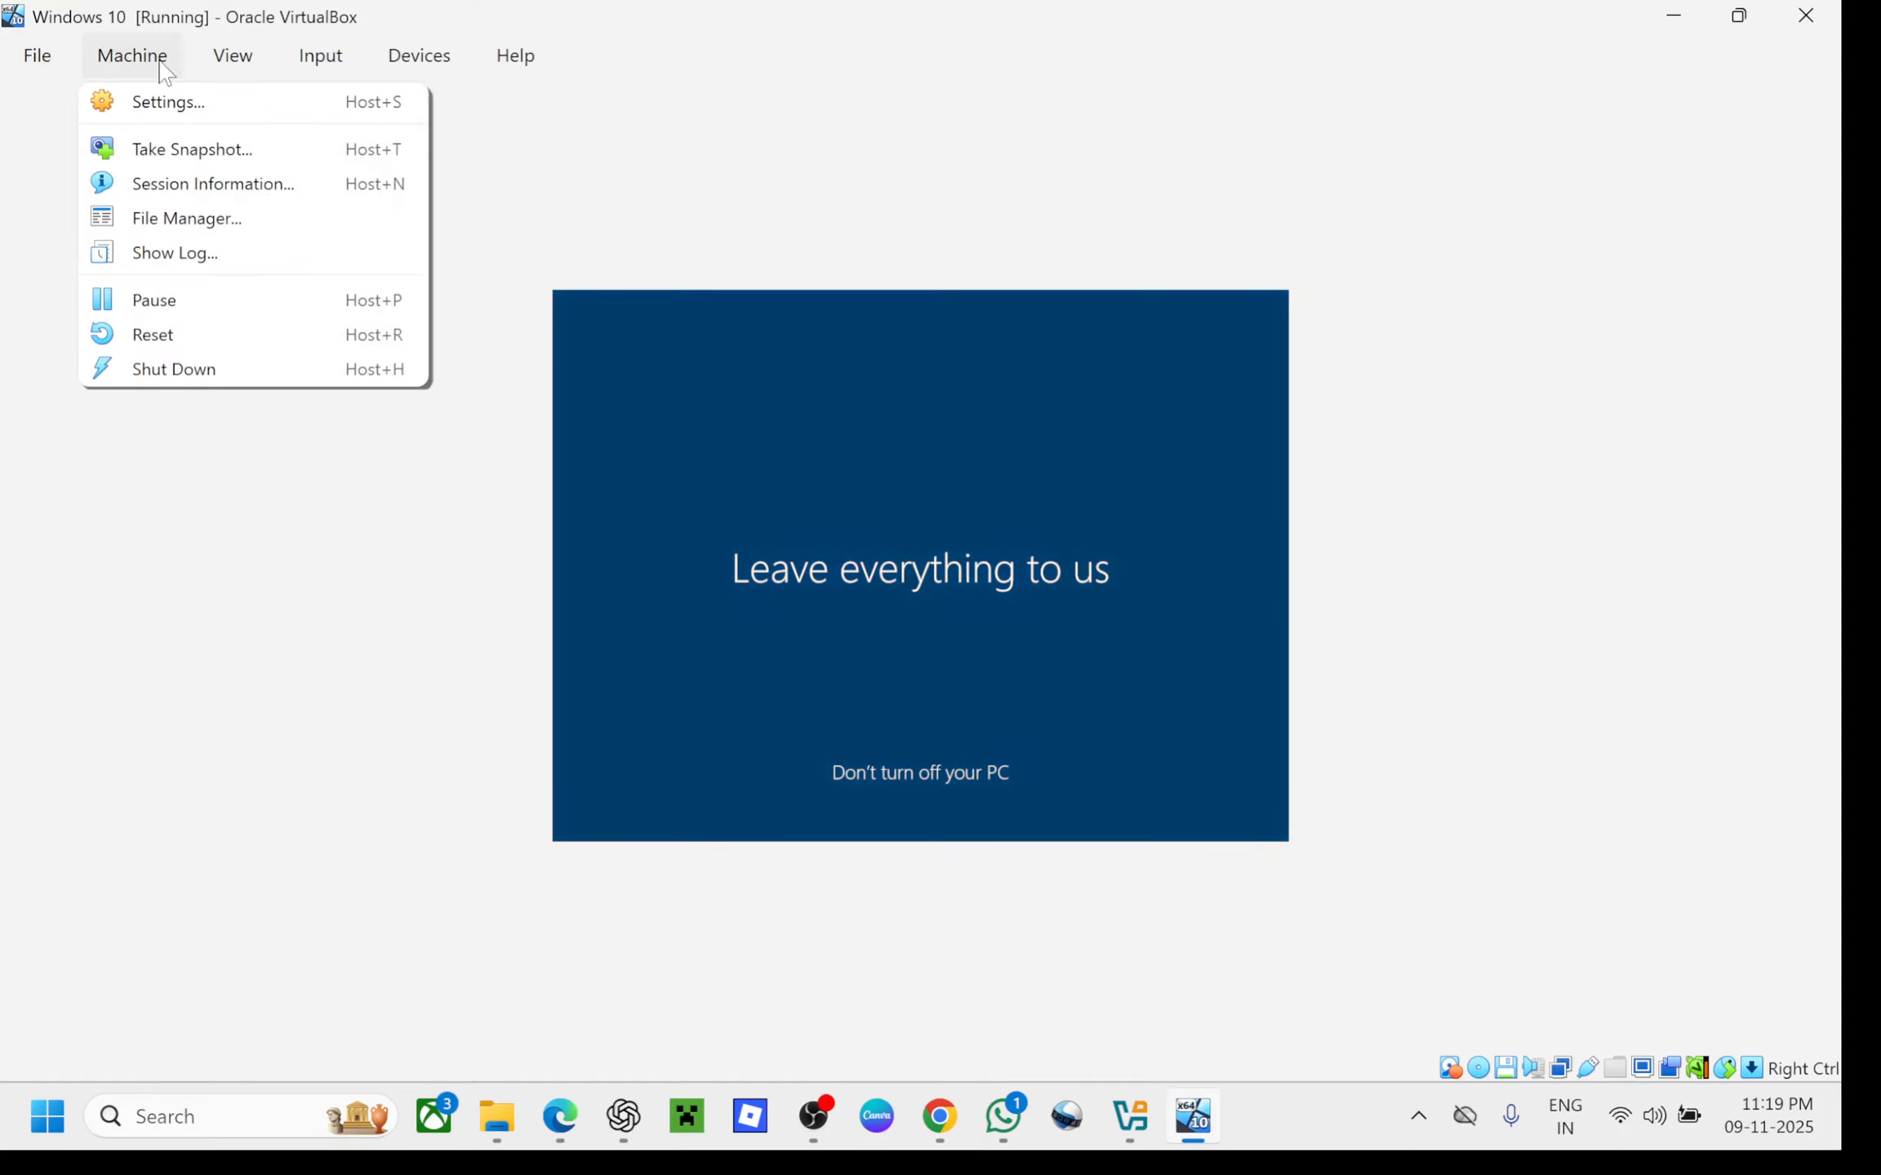
mouse_move(245, 55)
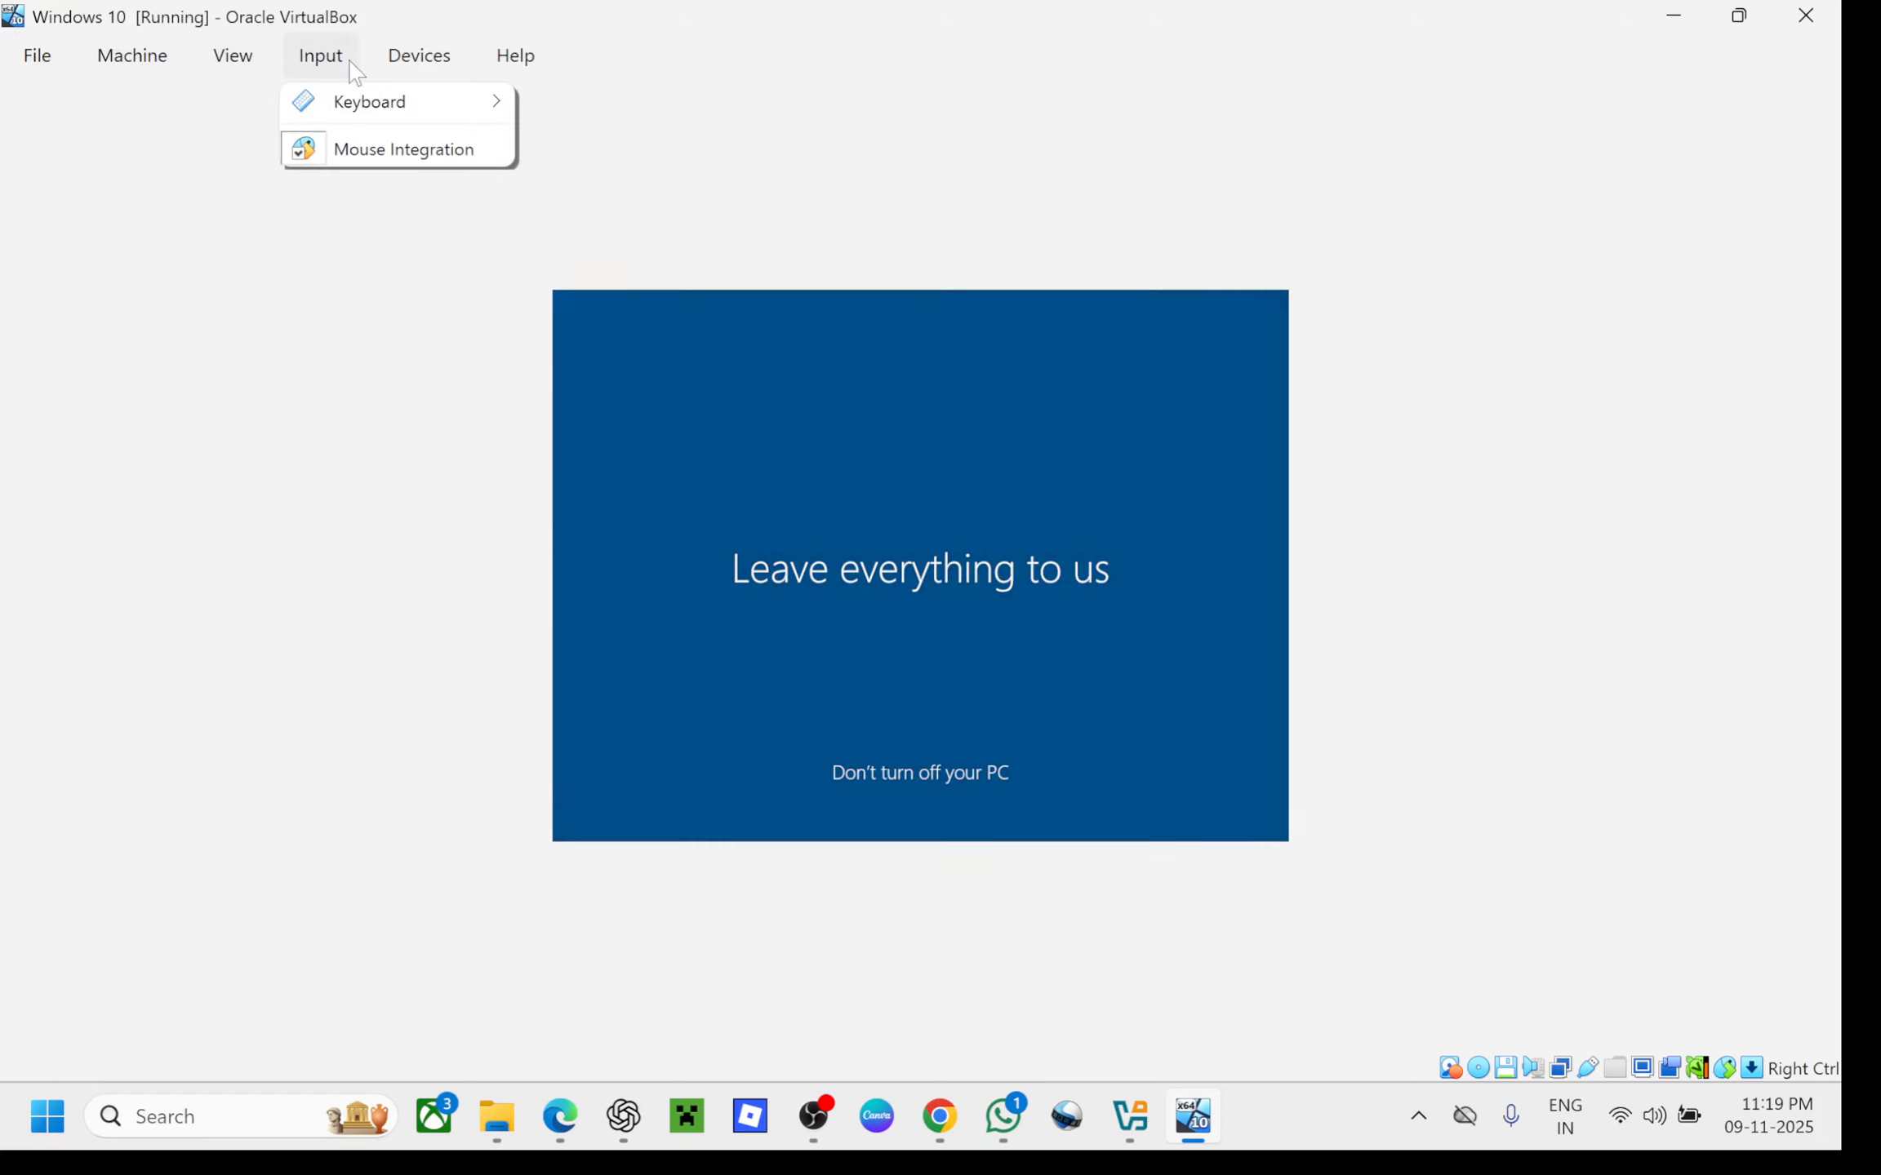
mouse_move(400, 69)
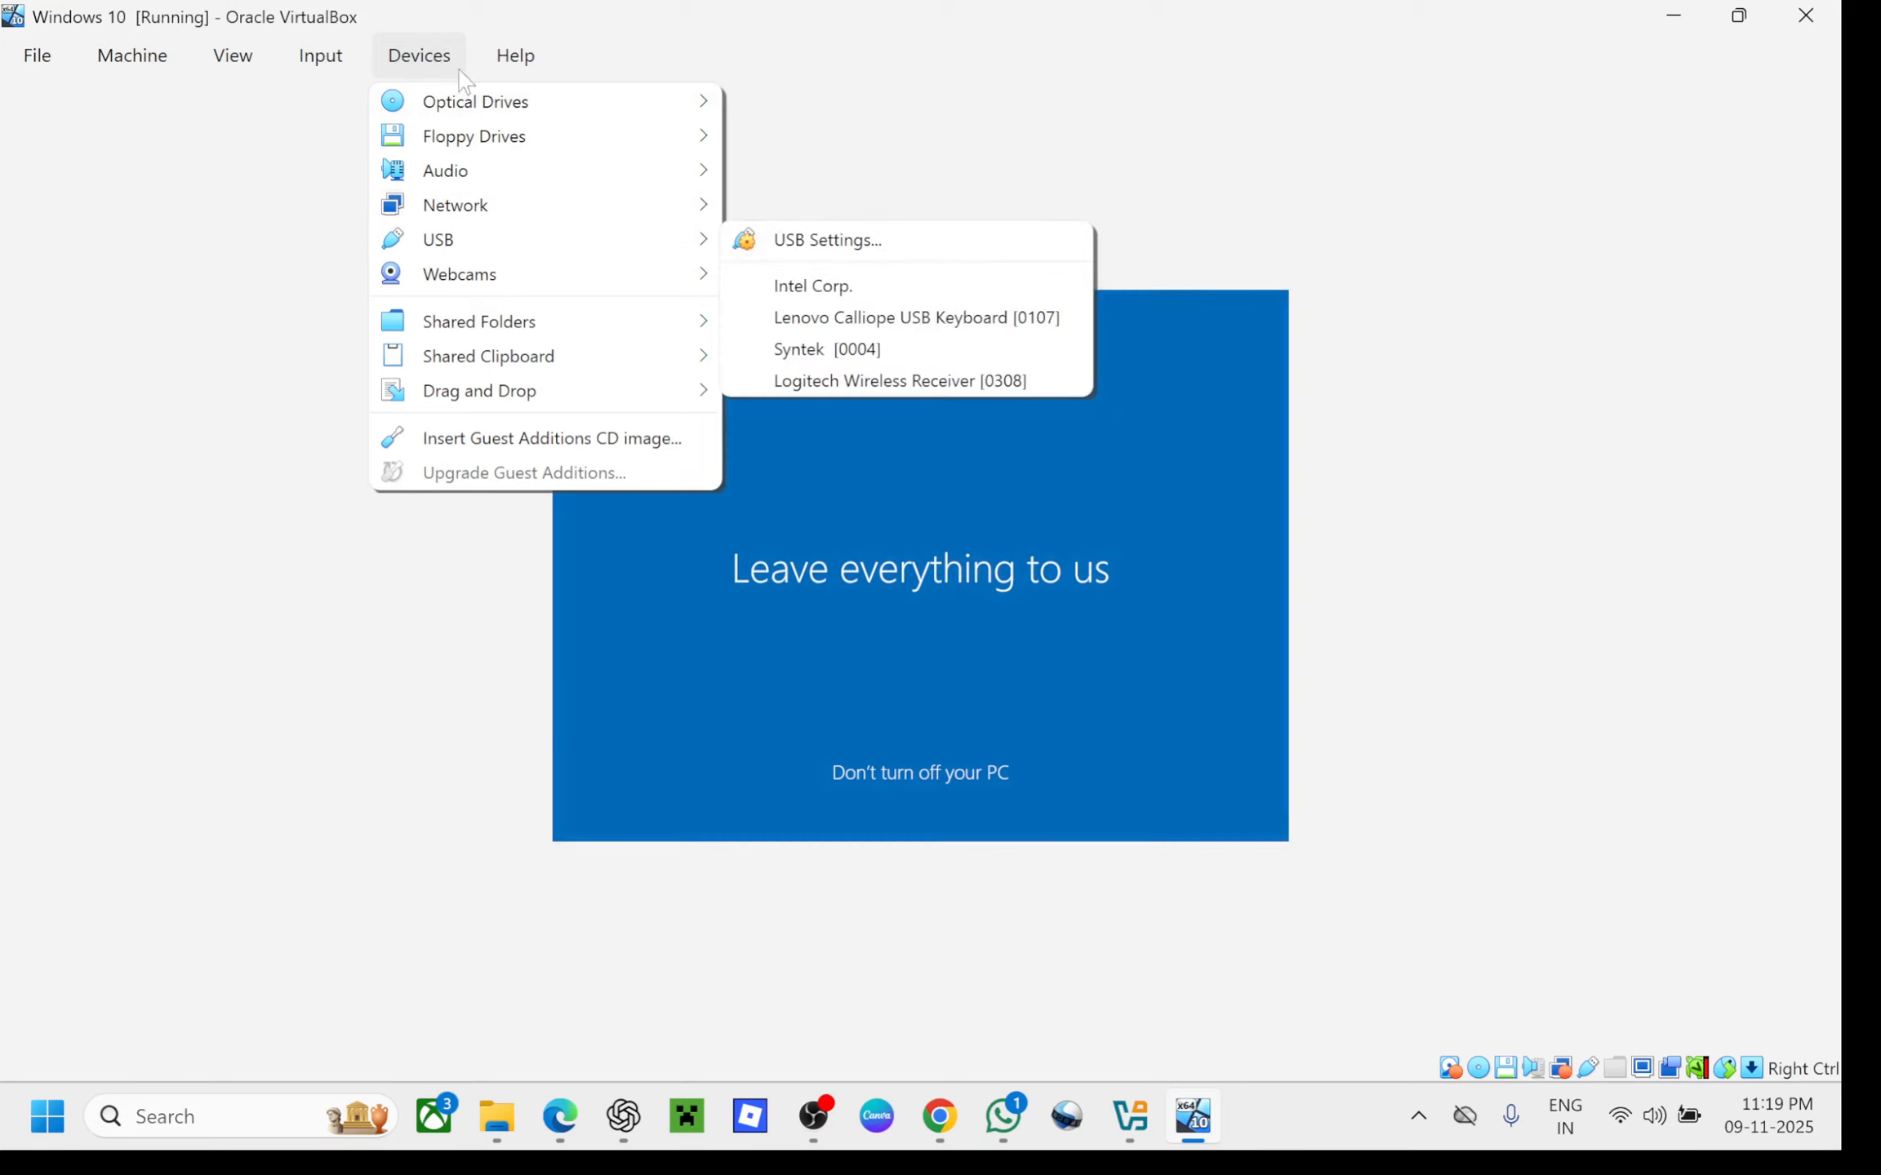
mouse_move(509, 76)
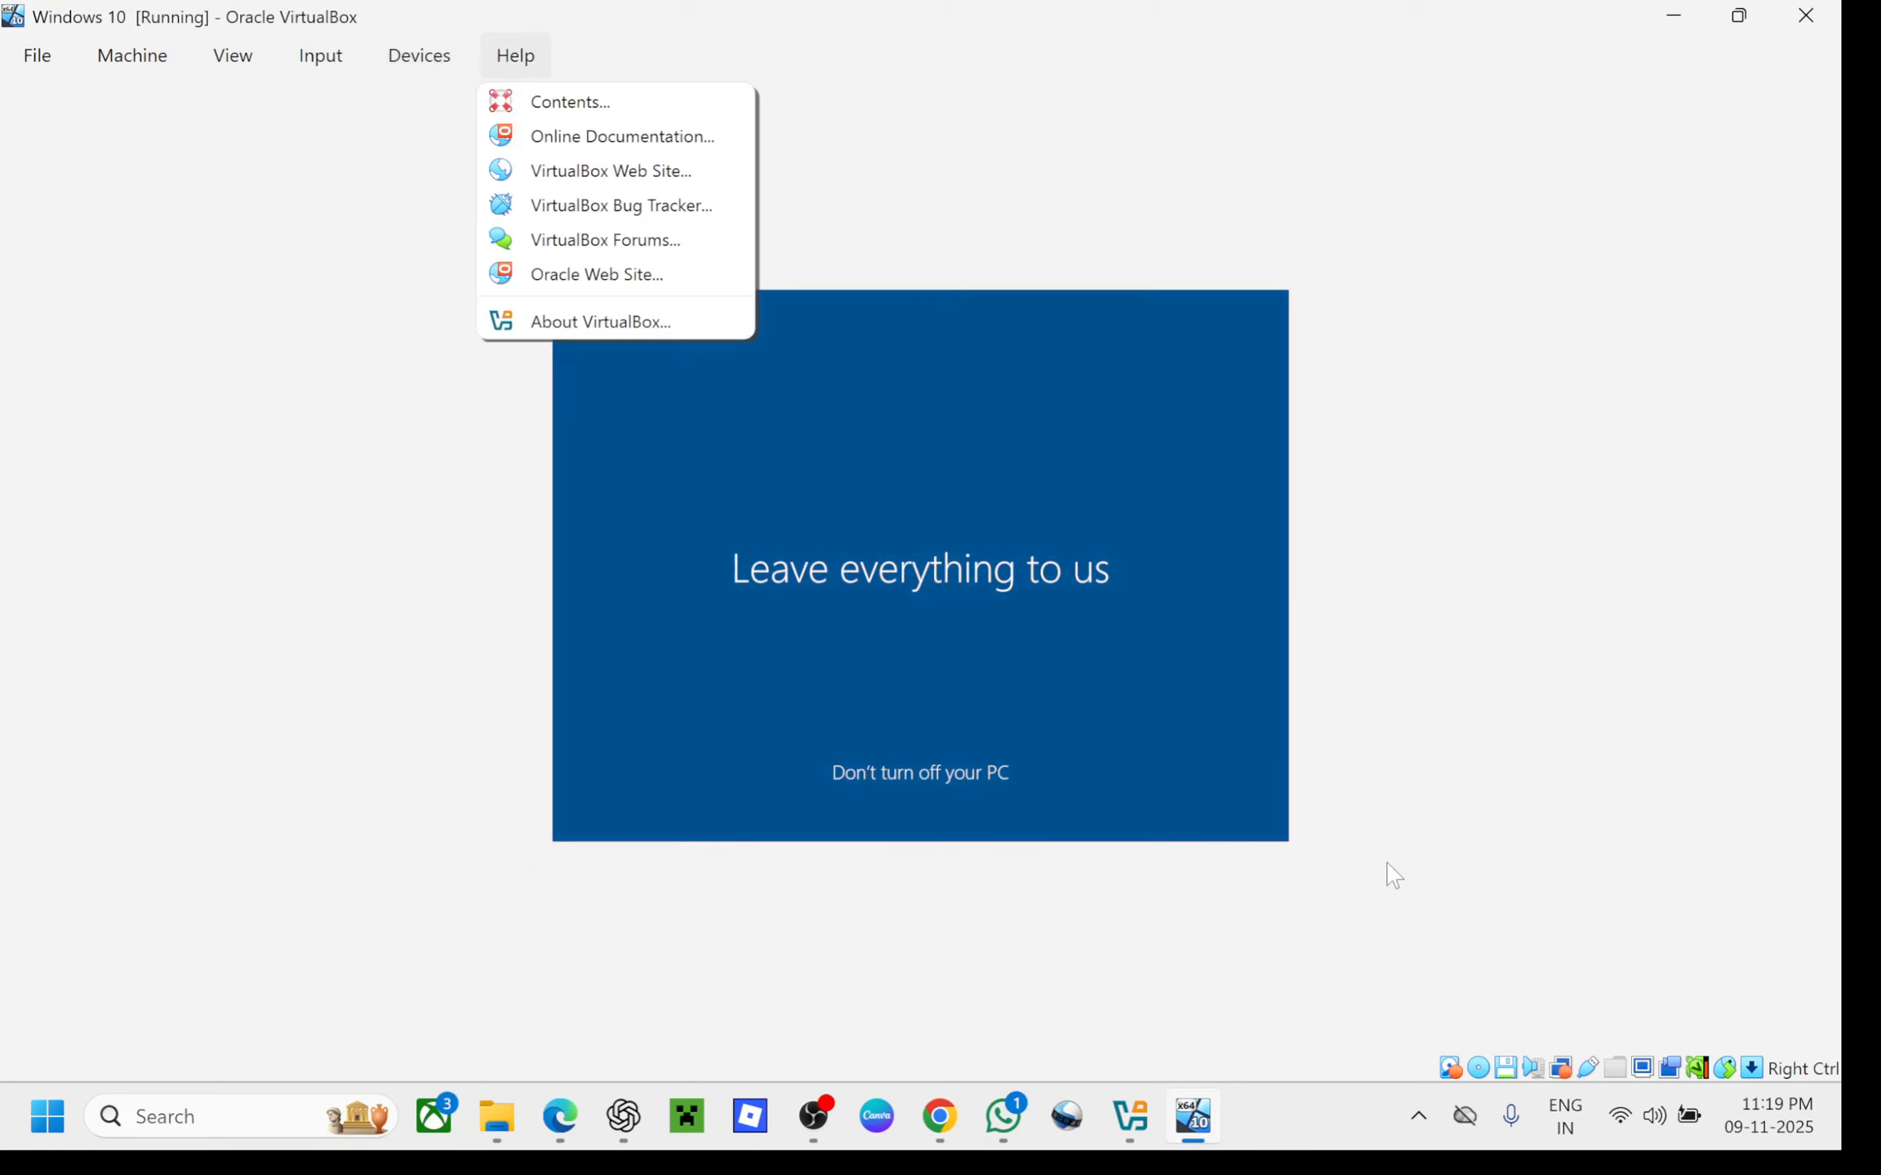
click(1413, 927)
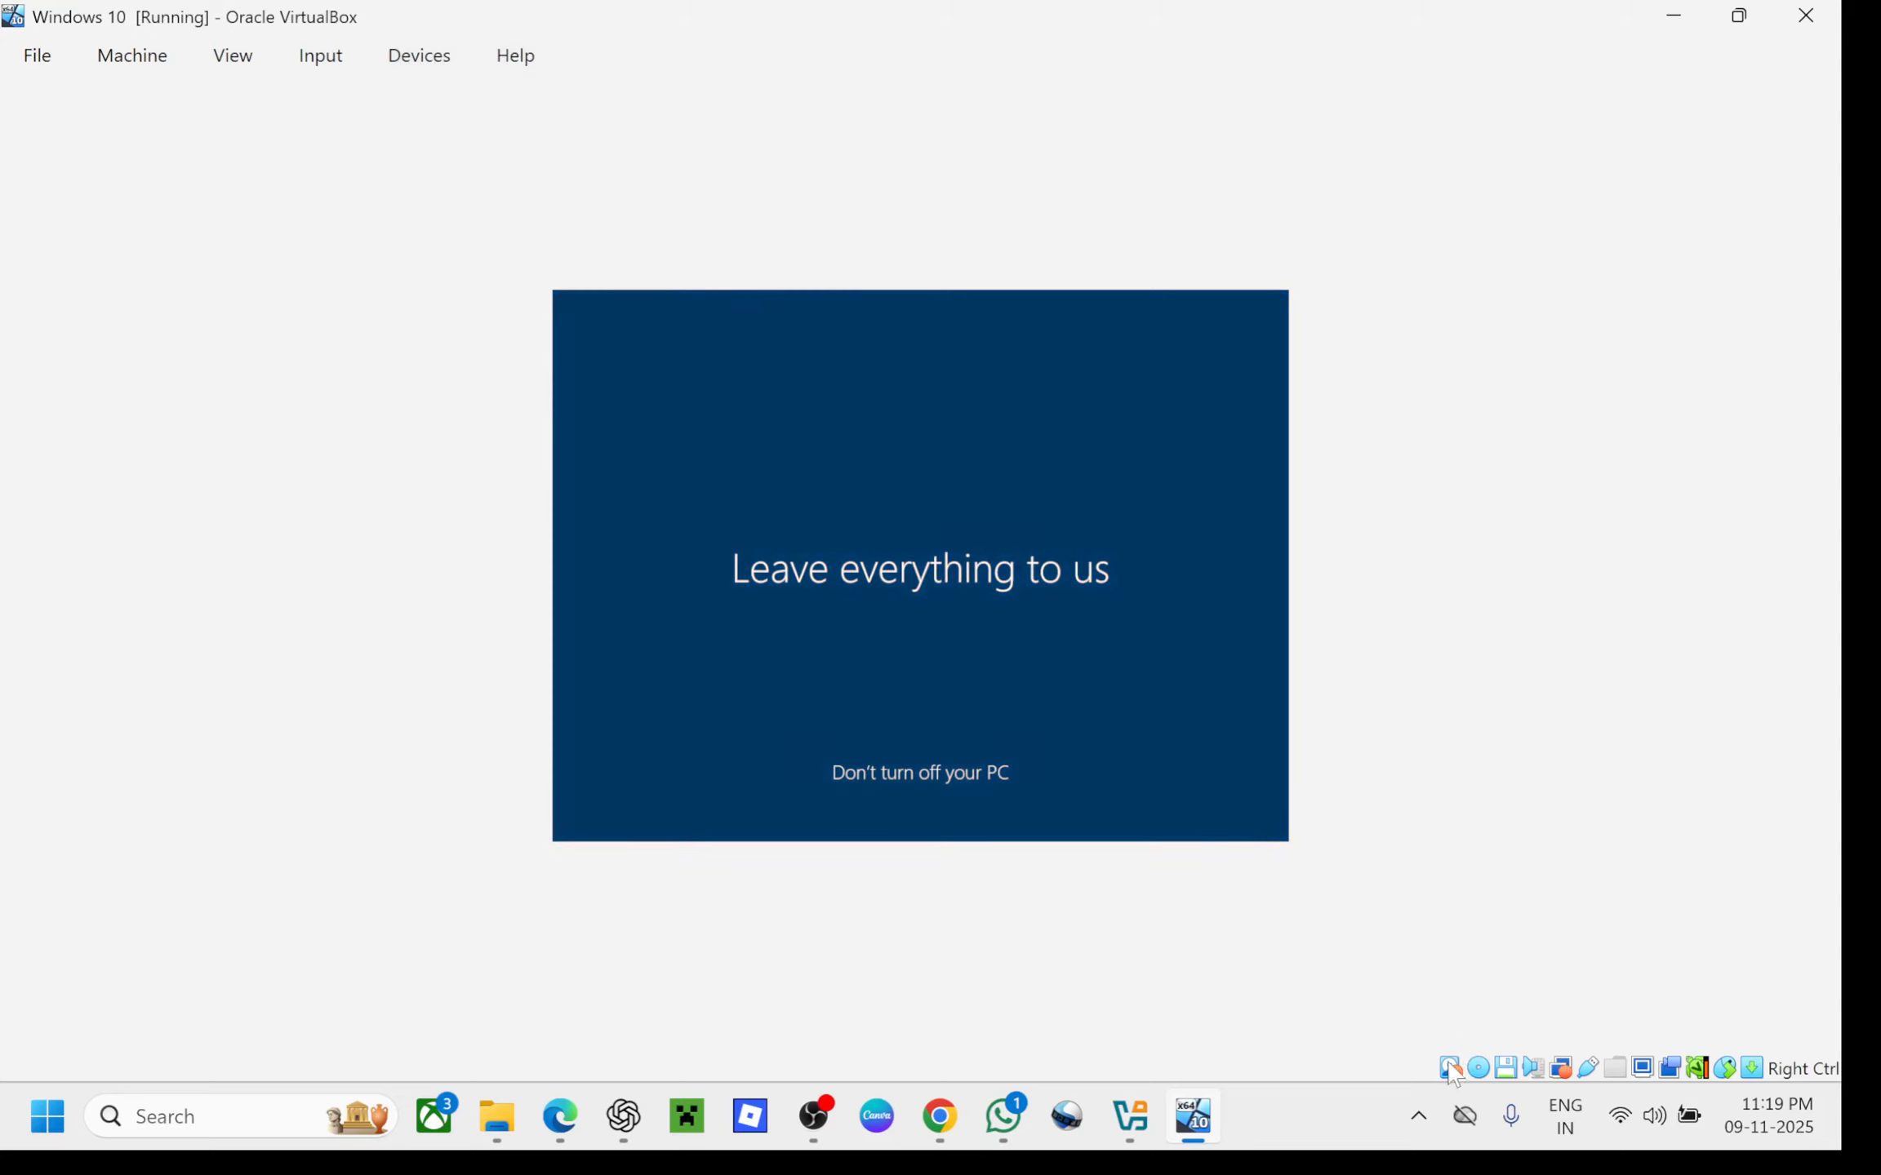
mouse_move(1452, 1075)
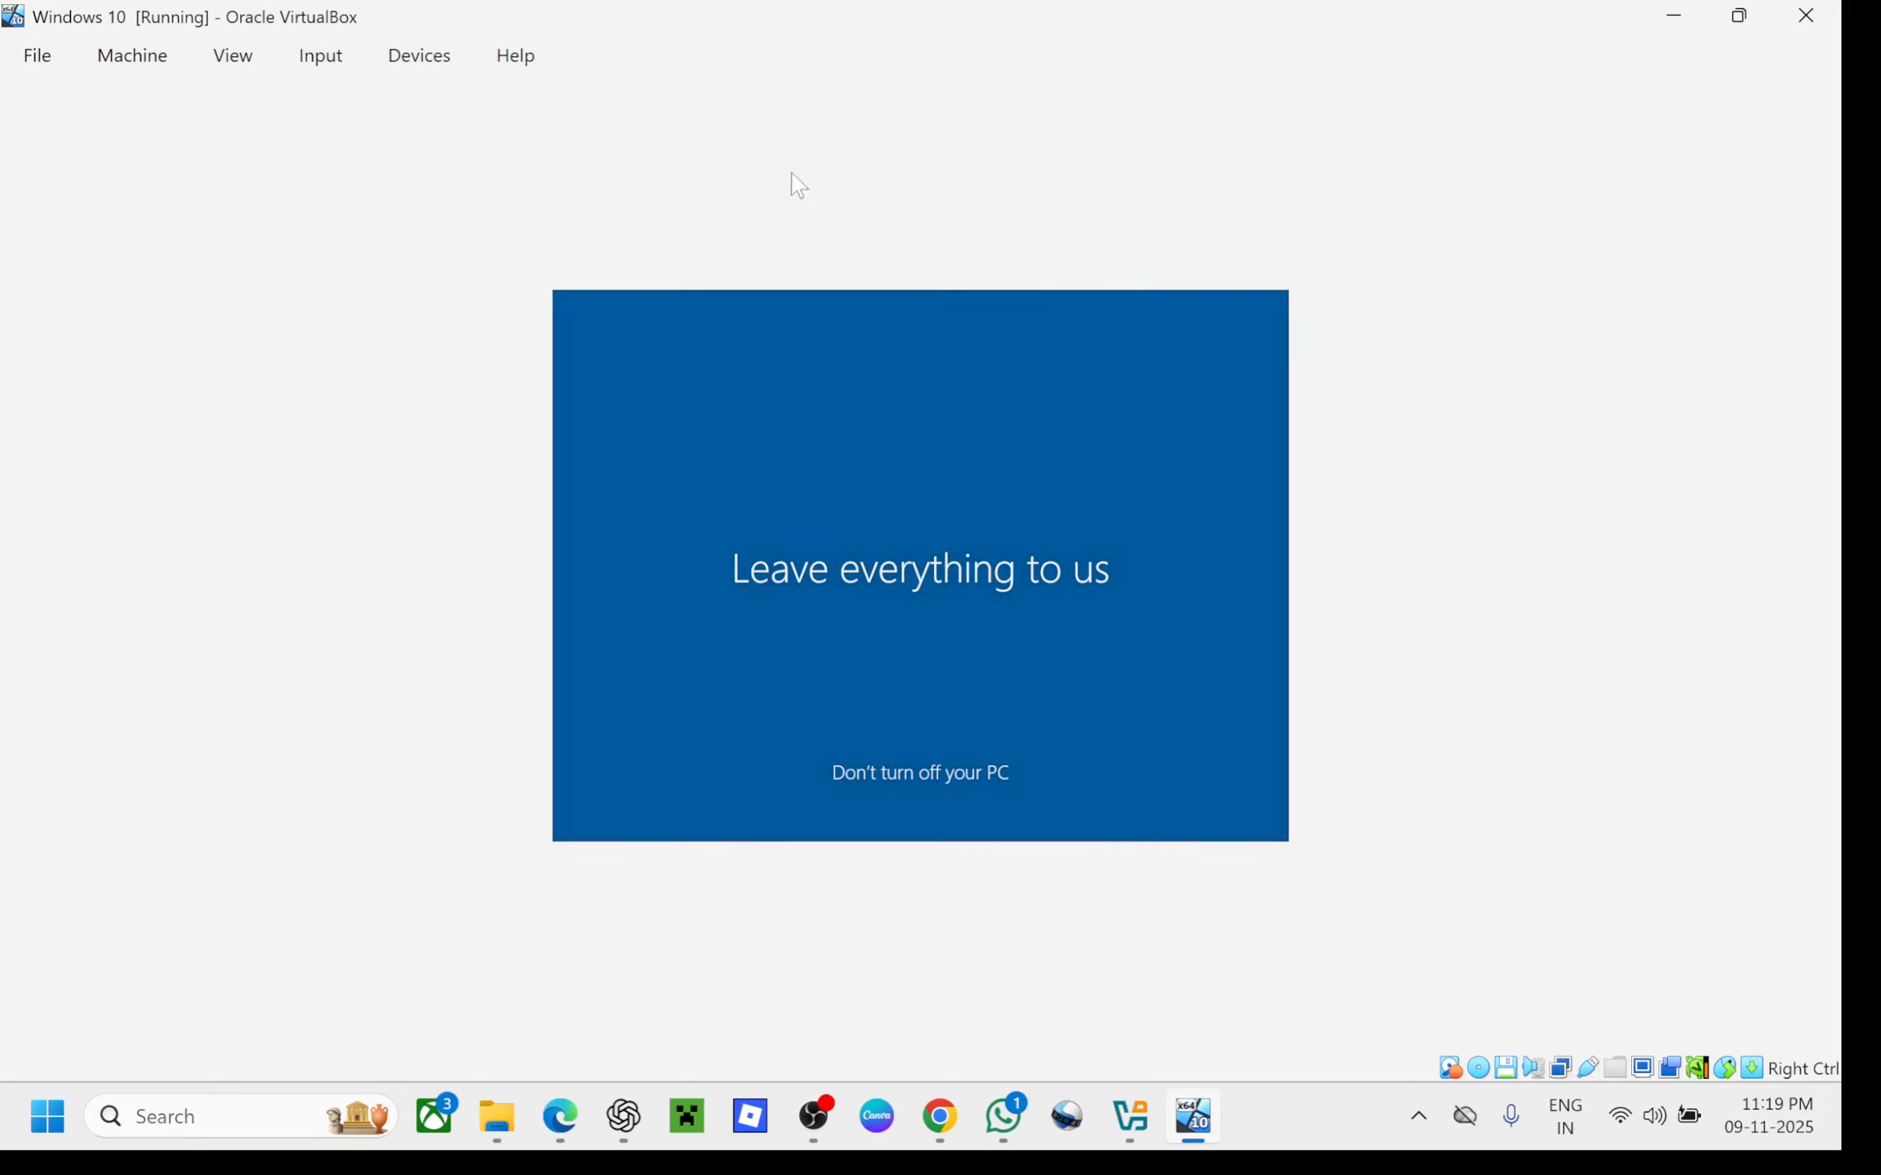
click(246, 62)
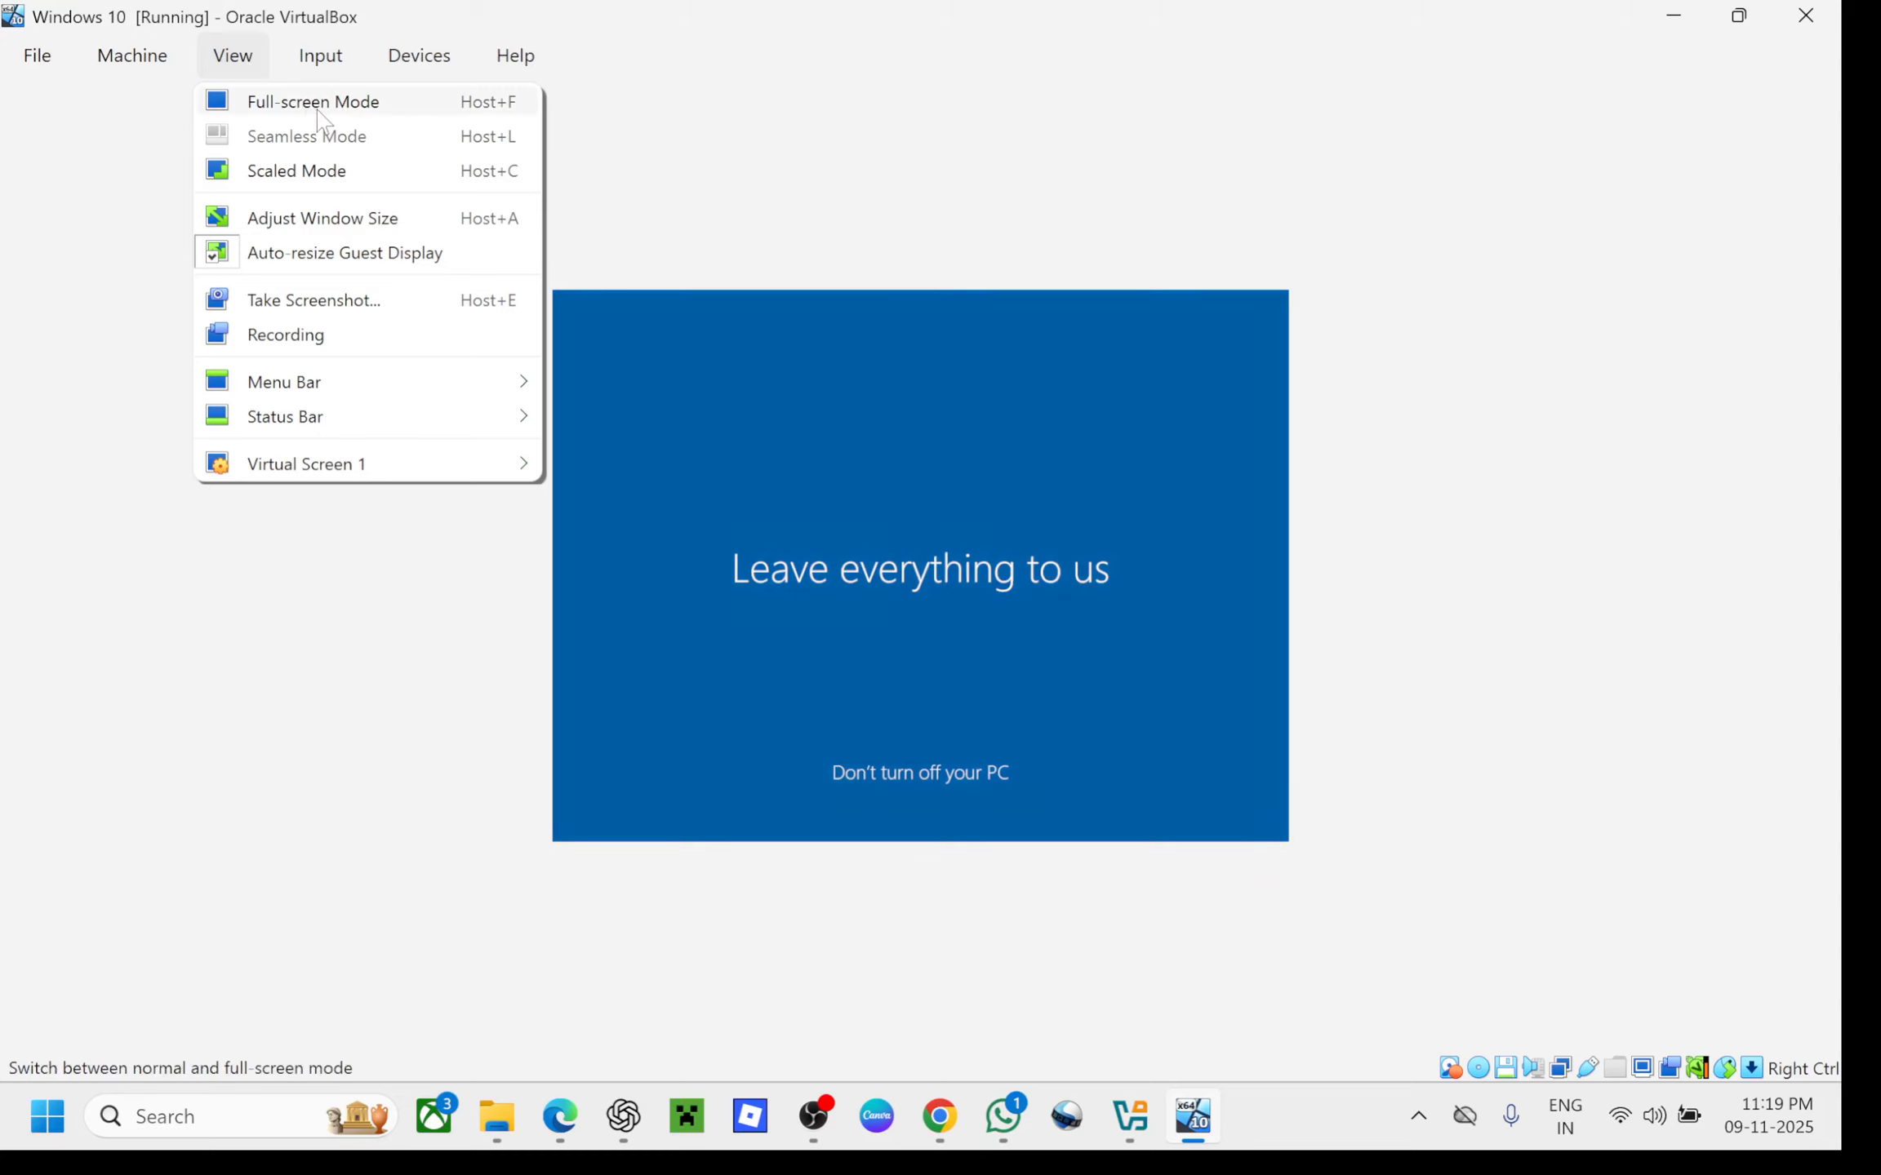
click(689, 210)
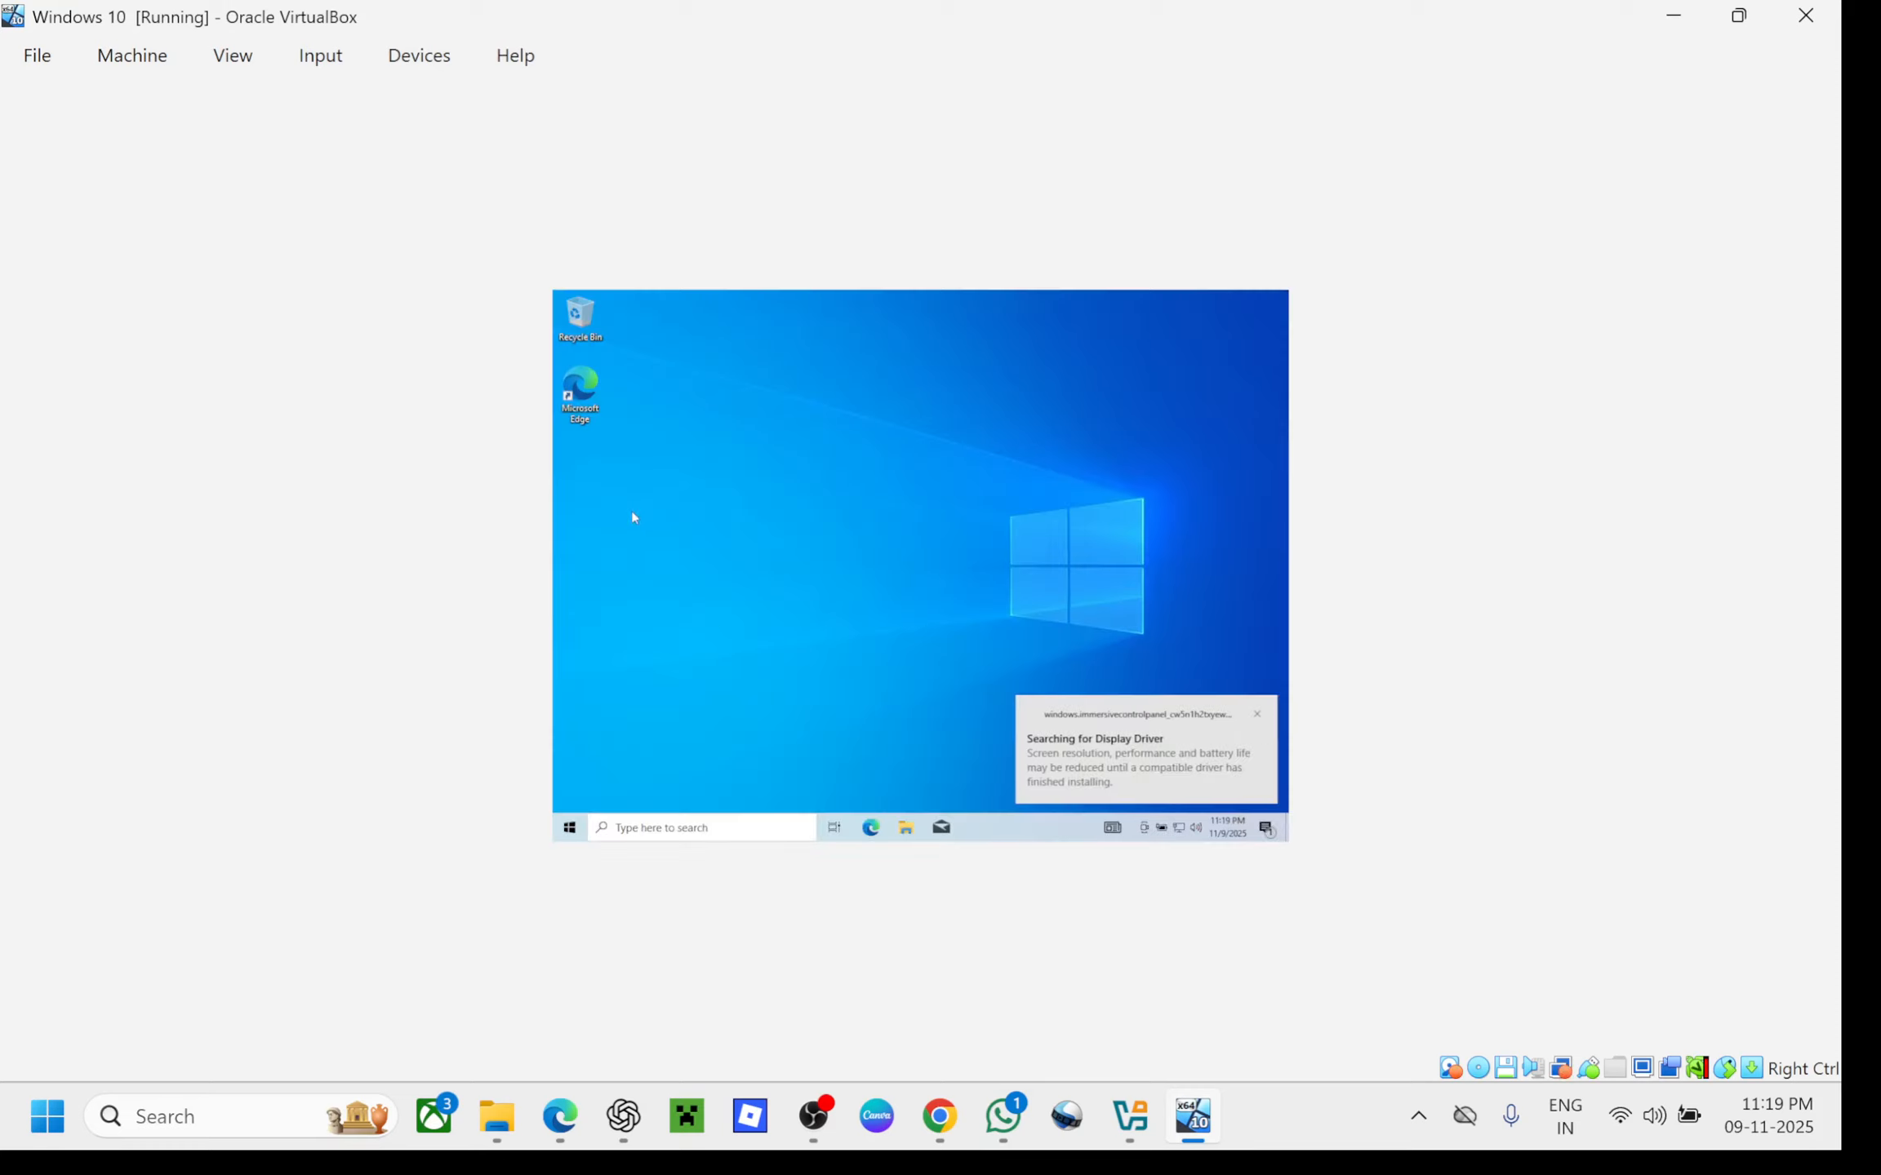
Refresh the guest desktop, then restore, reposition and enlarge the VM window over the host desktop
right_click(881, 429)
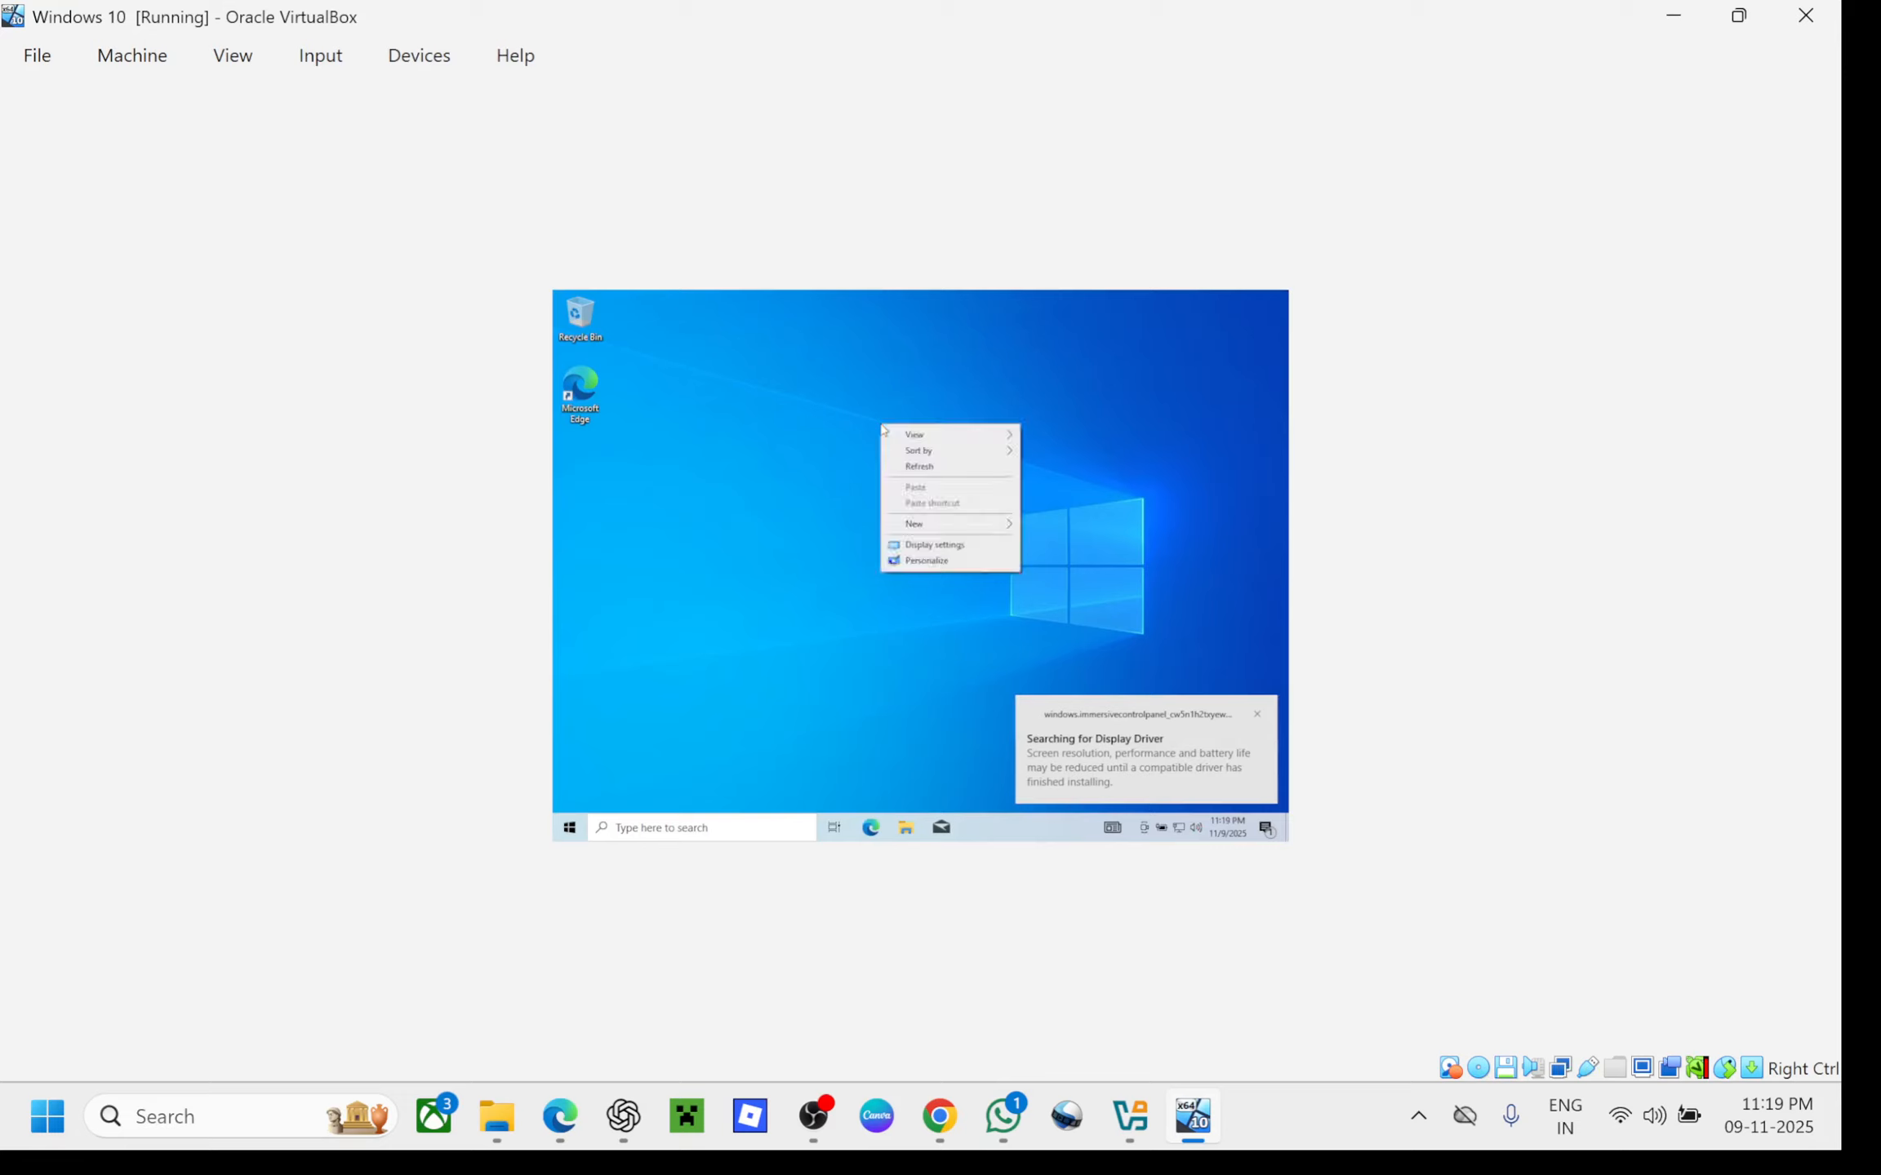
click(951, 470)
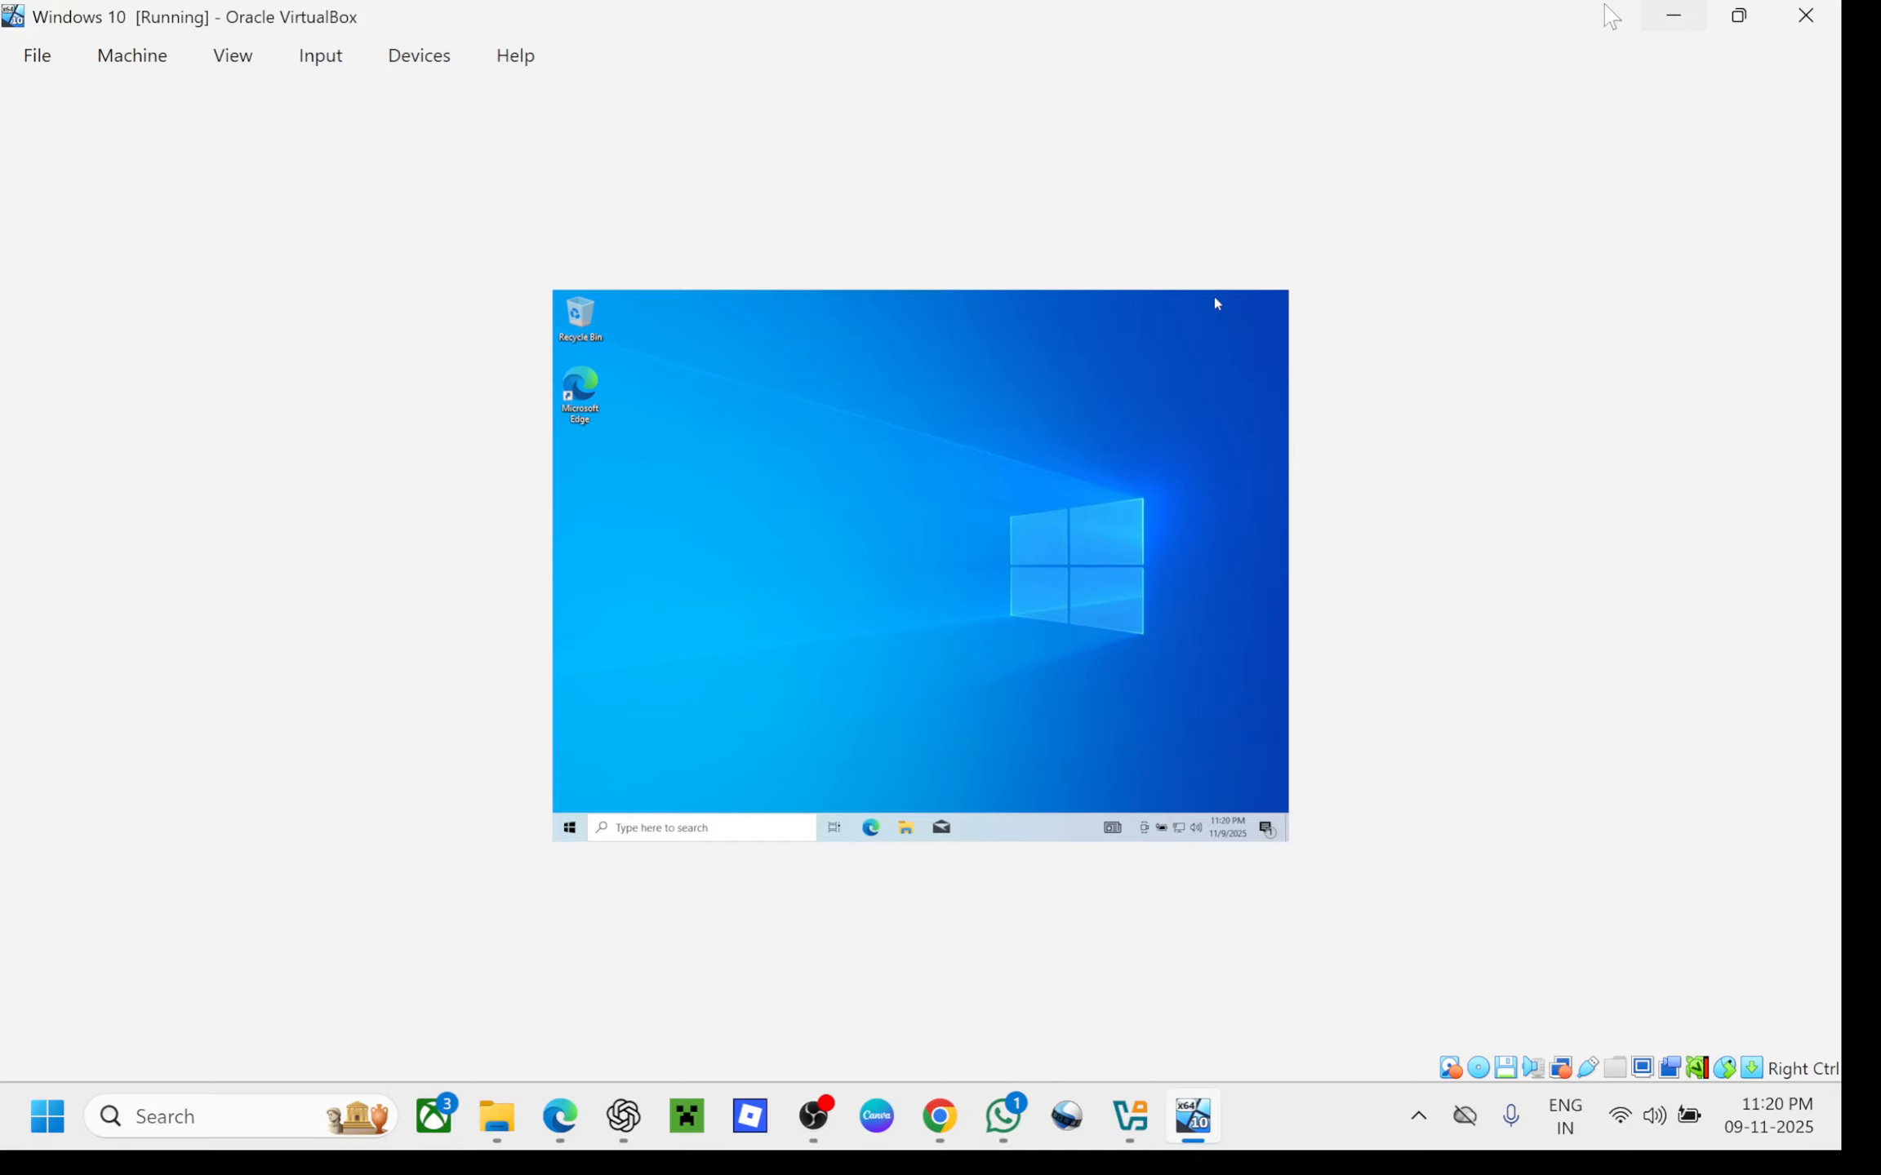
double_click(1497, 13)
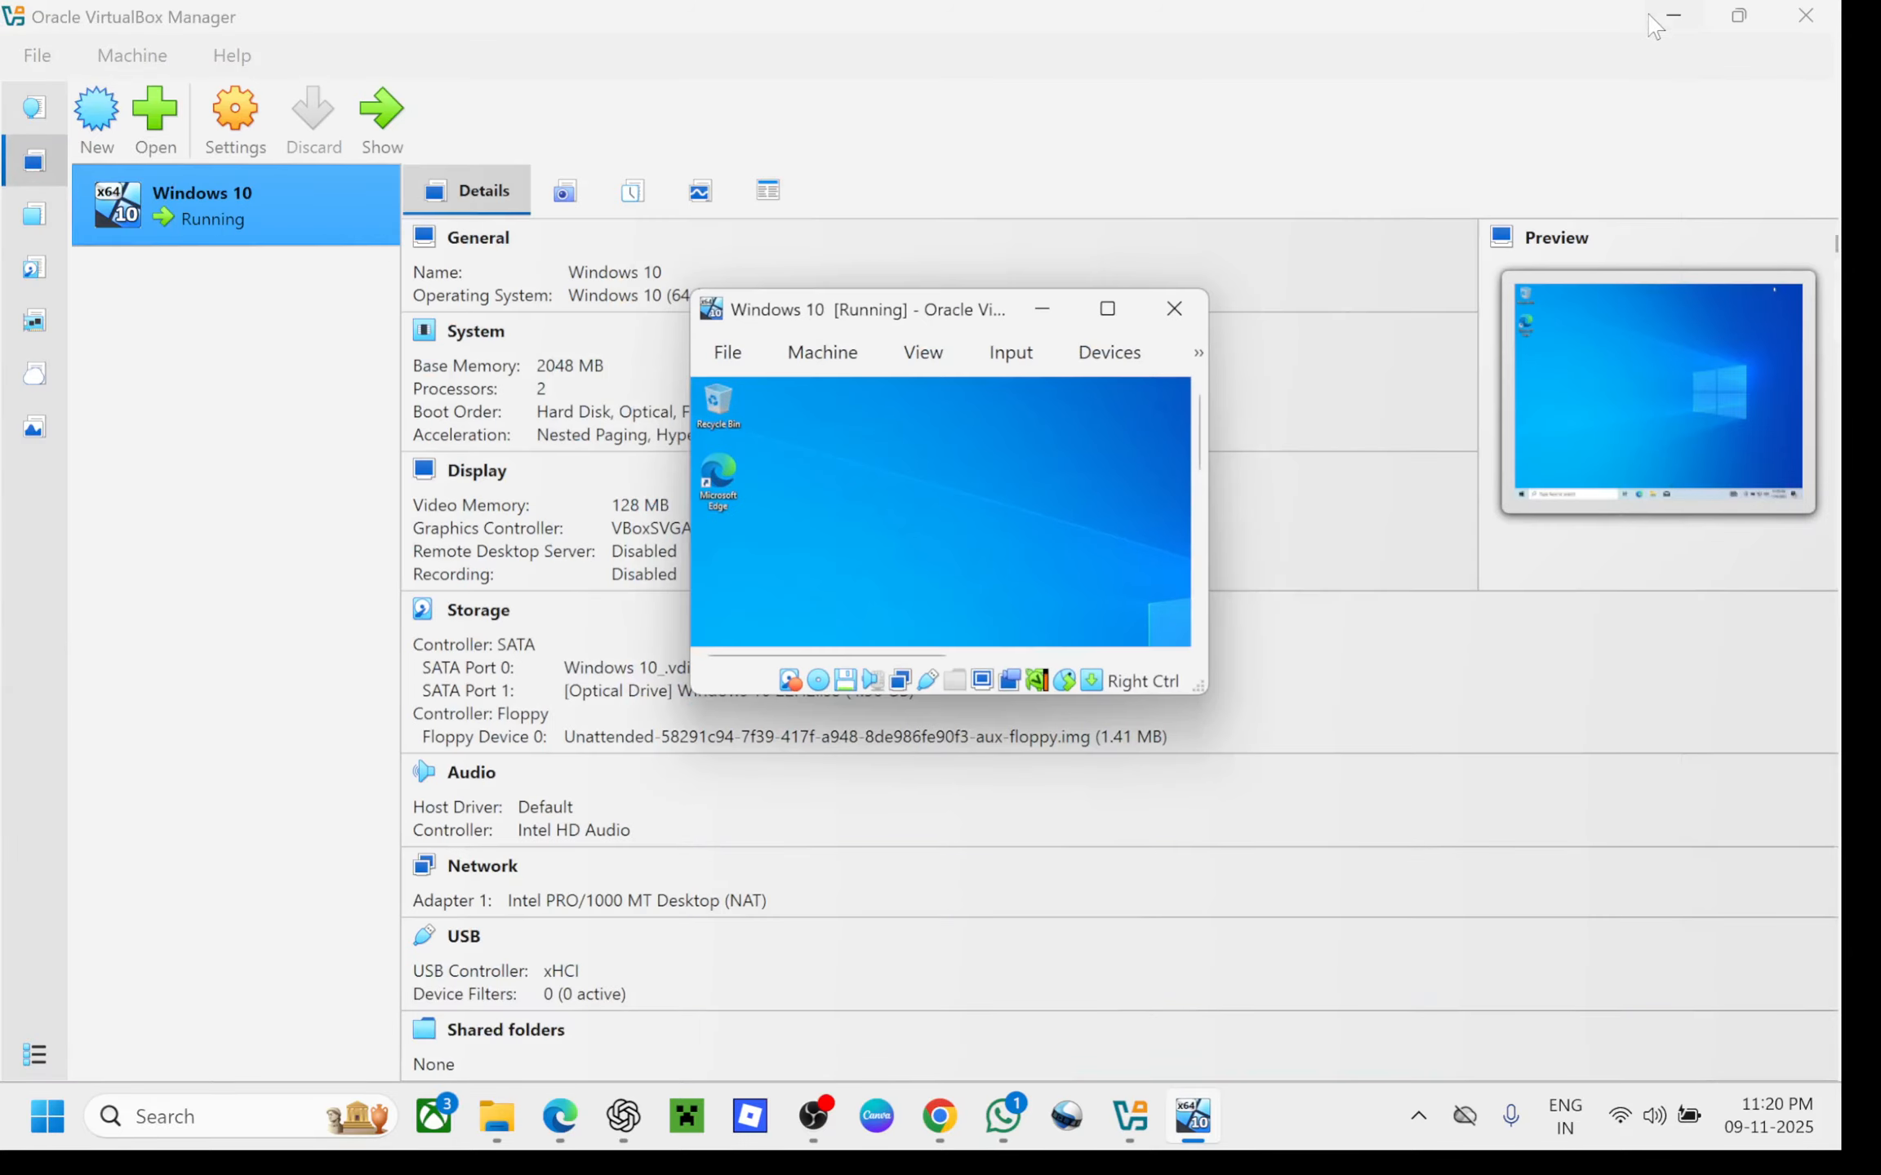
click(1674, 14)
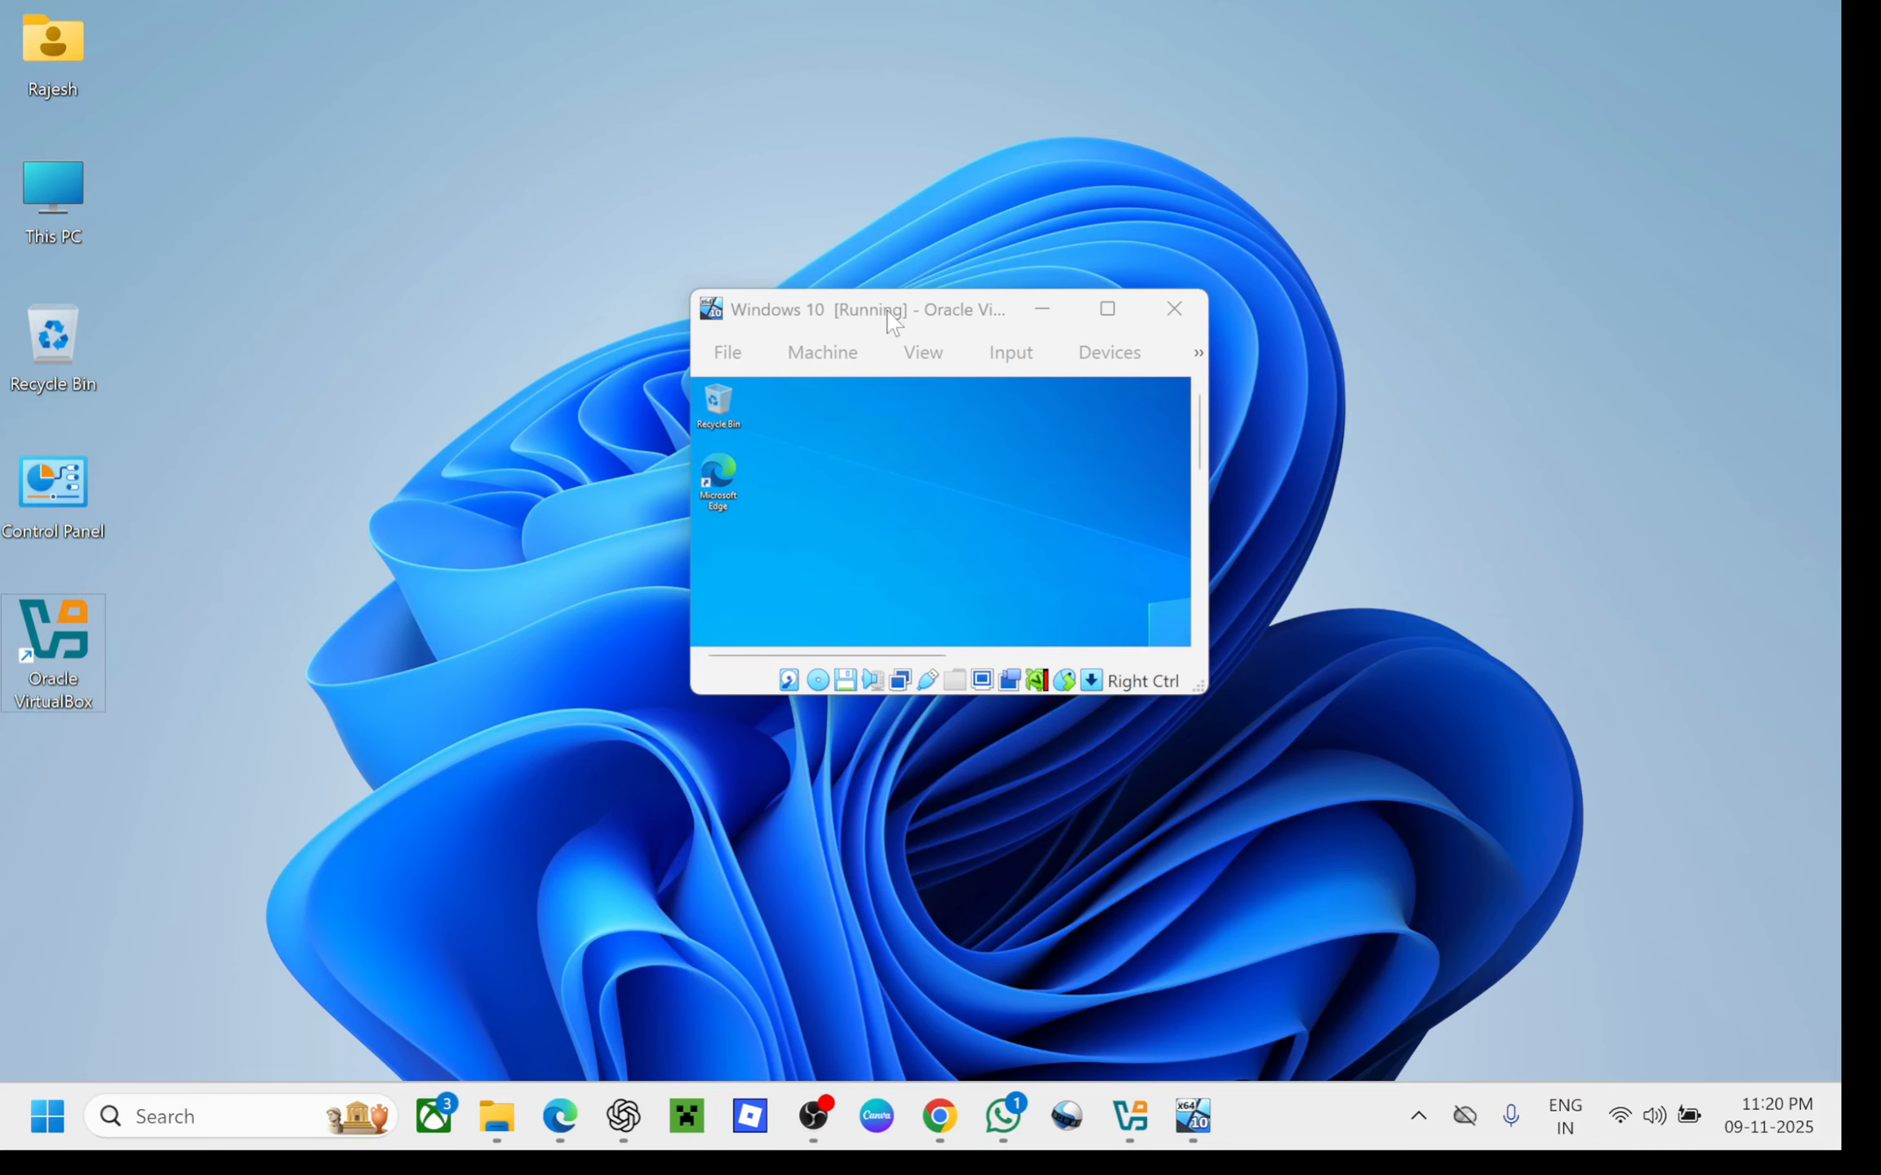
drag(892, 319, 786, 157)
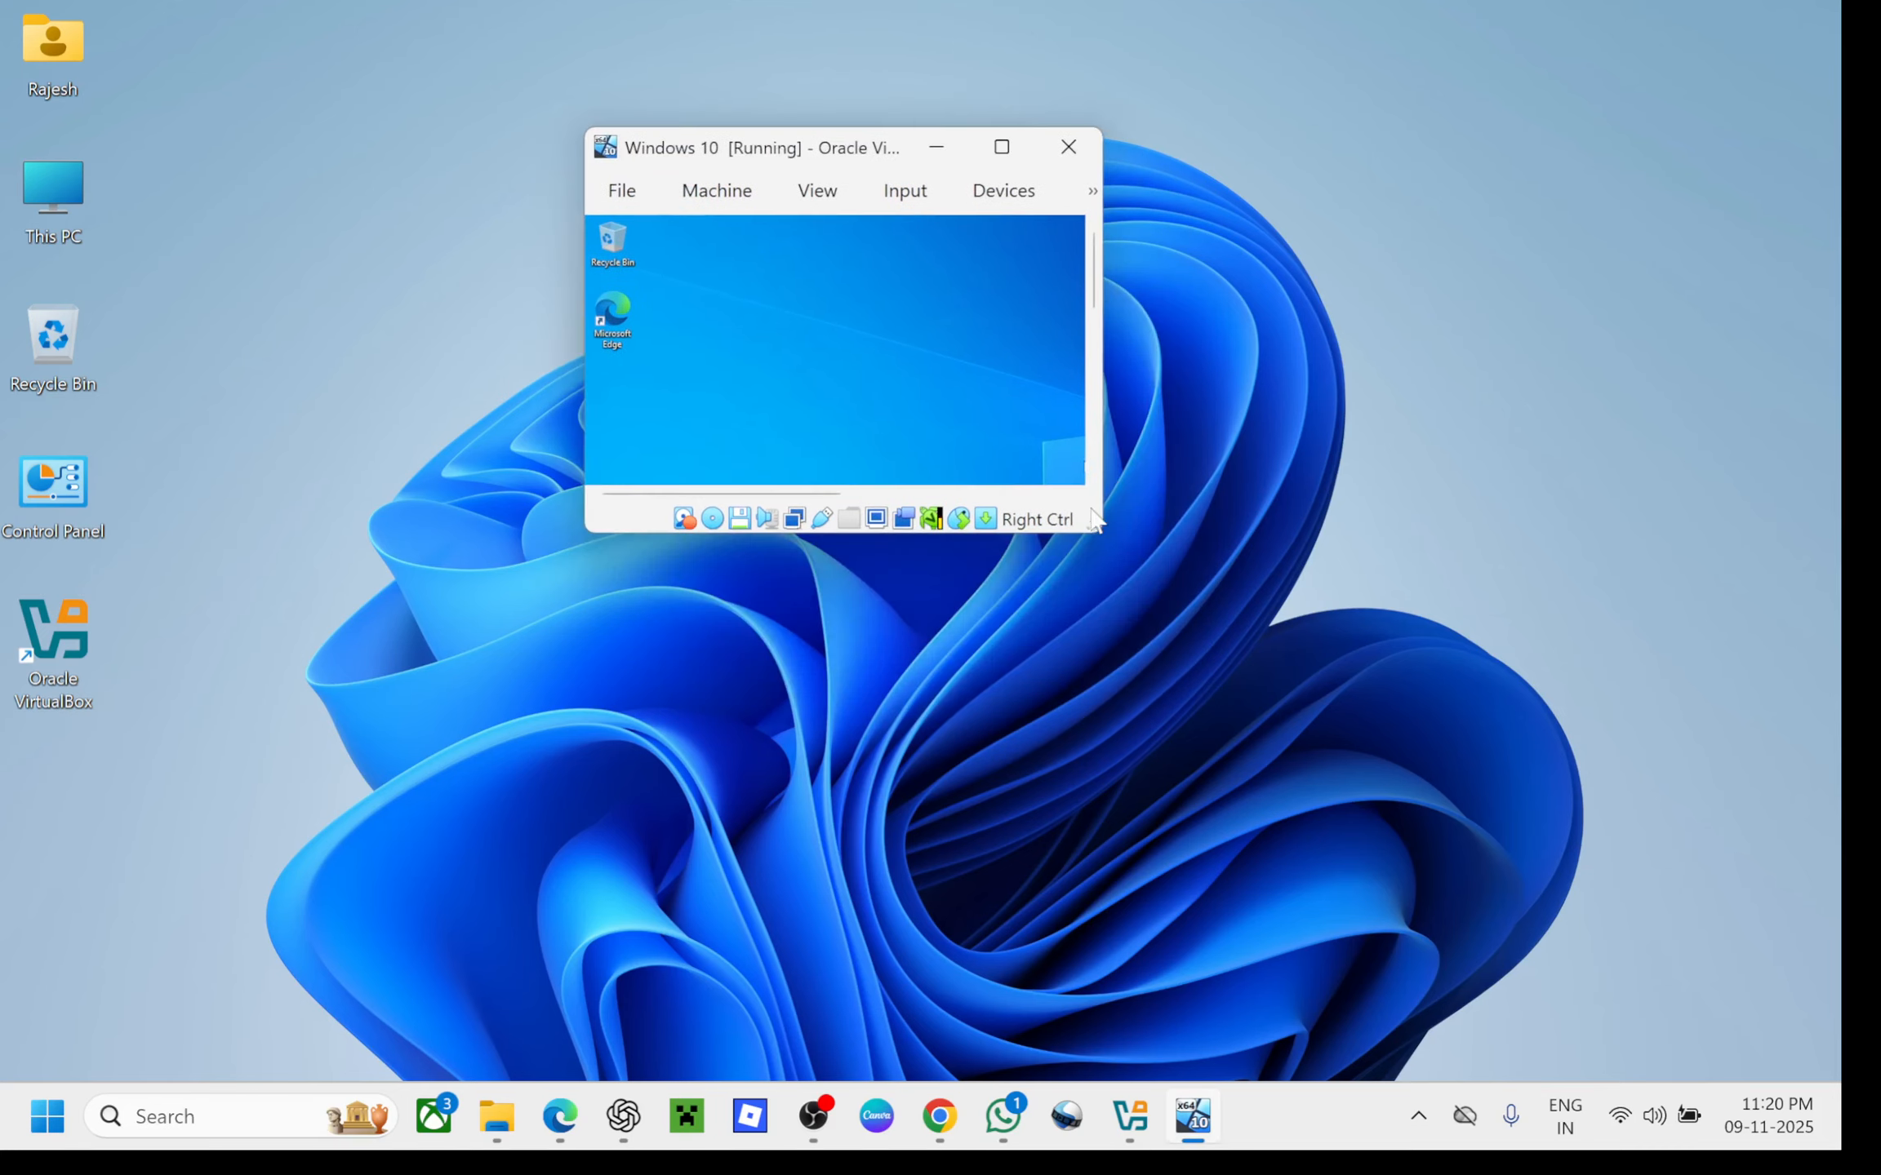
drag(1106, 531, 1497, 889)
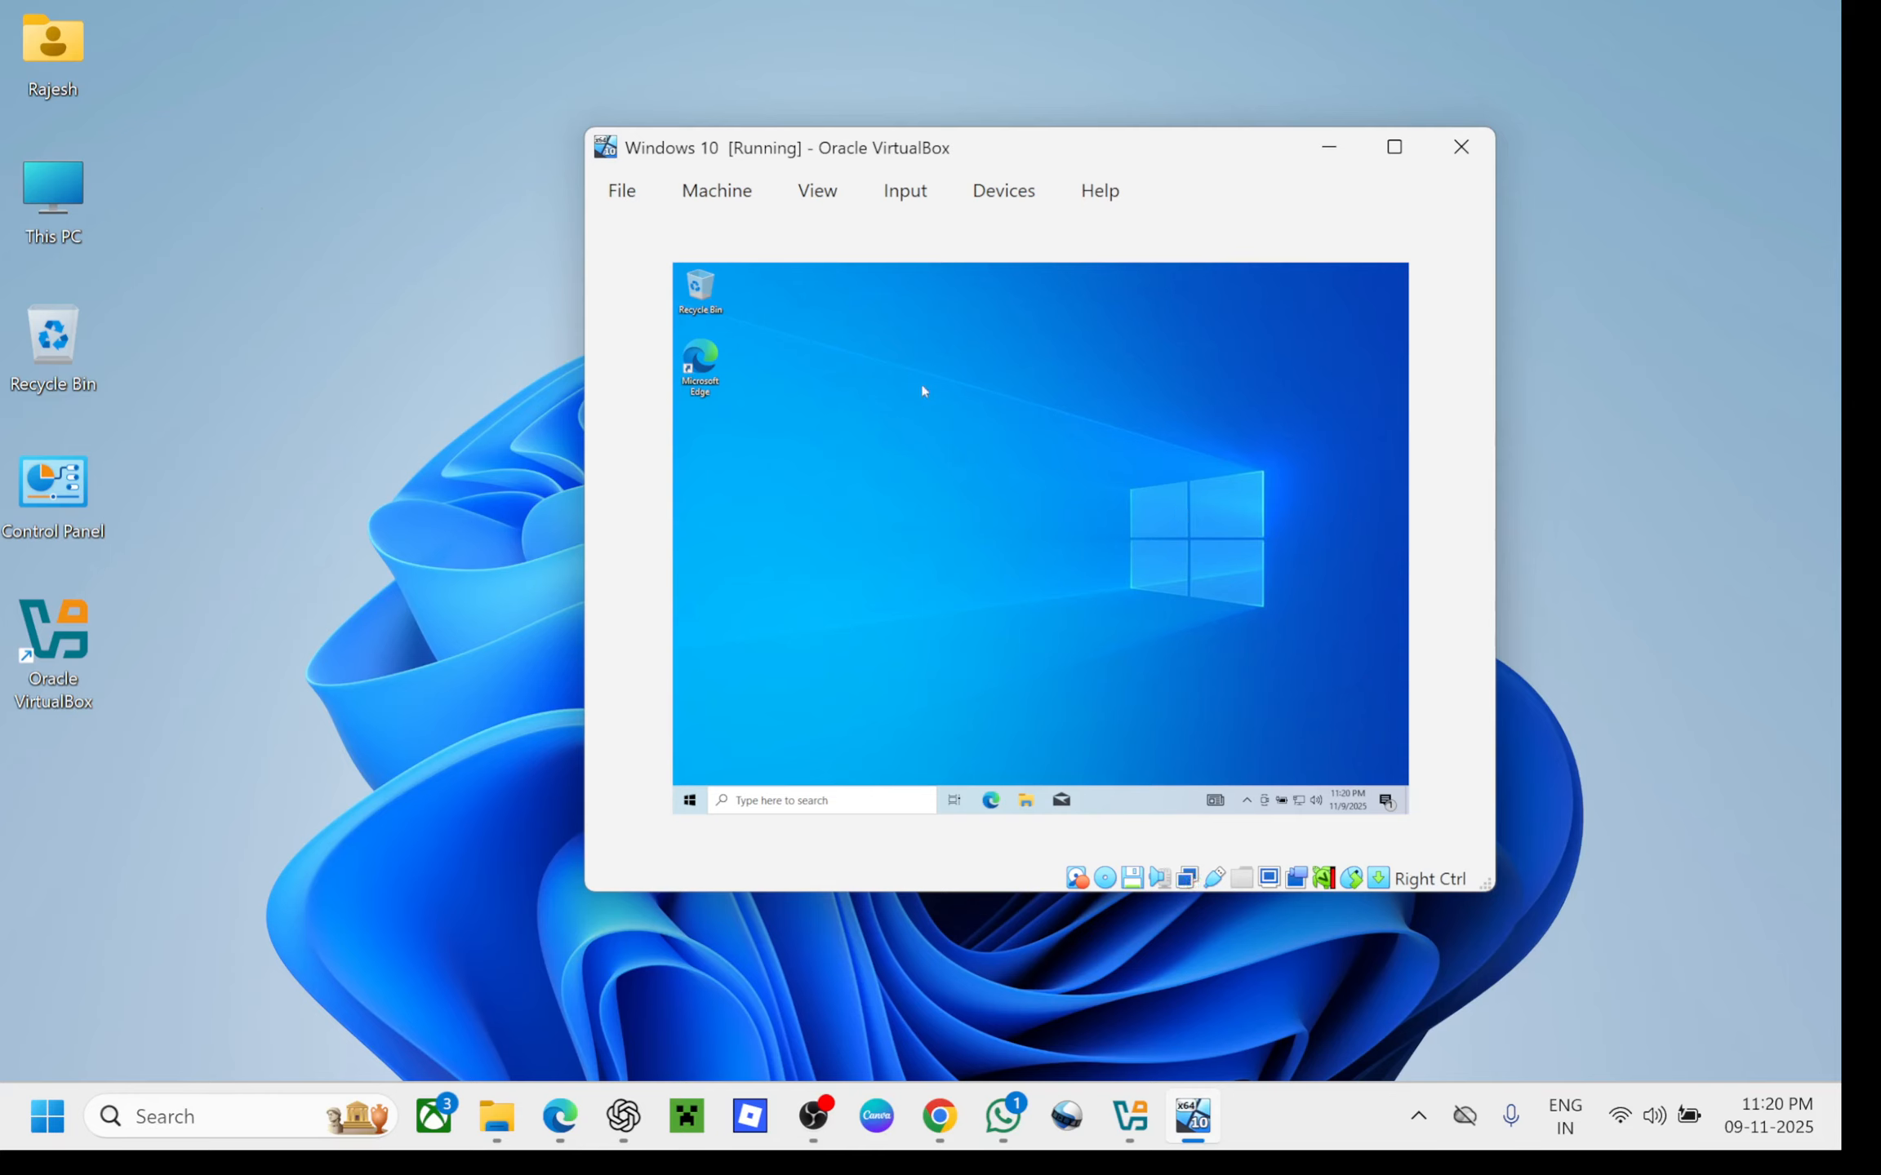
Open This PC's Properties in the guest and maximise the About page showing WIN-10-PC, 2.00 GB RAM
click(1024, 797)
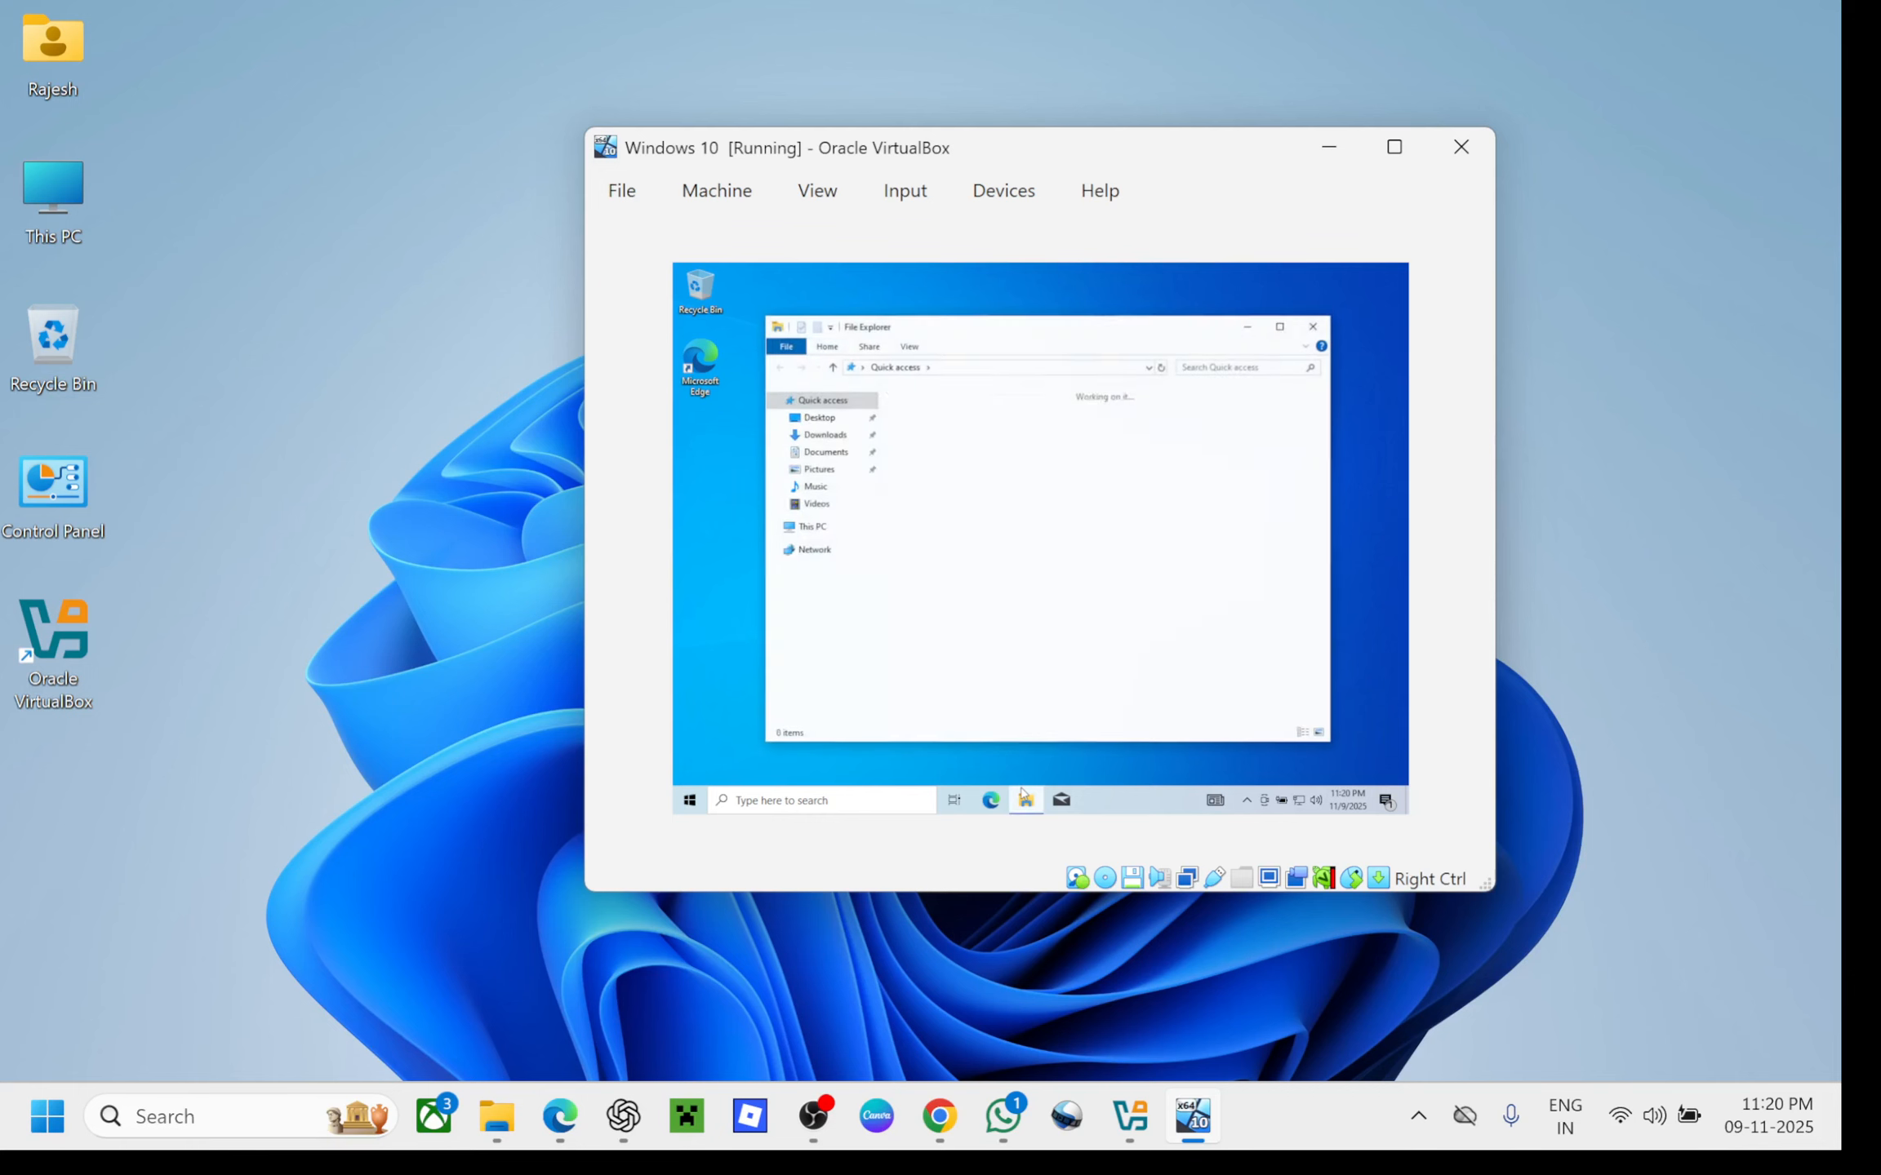
click(812, 527)
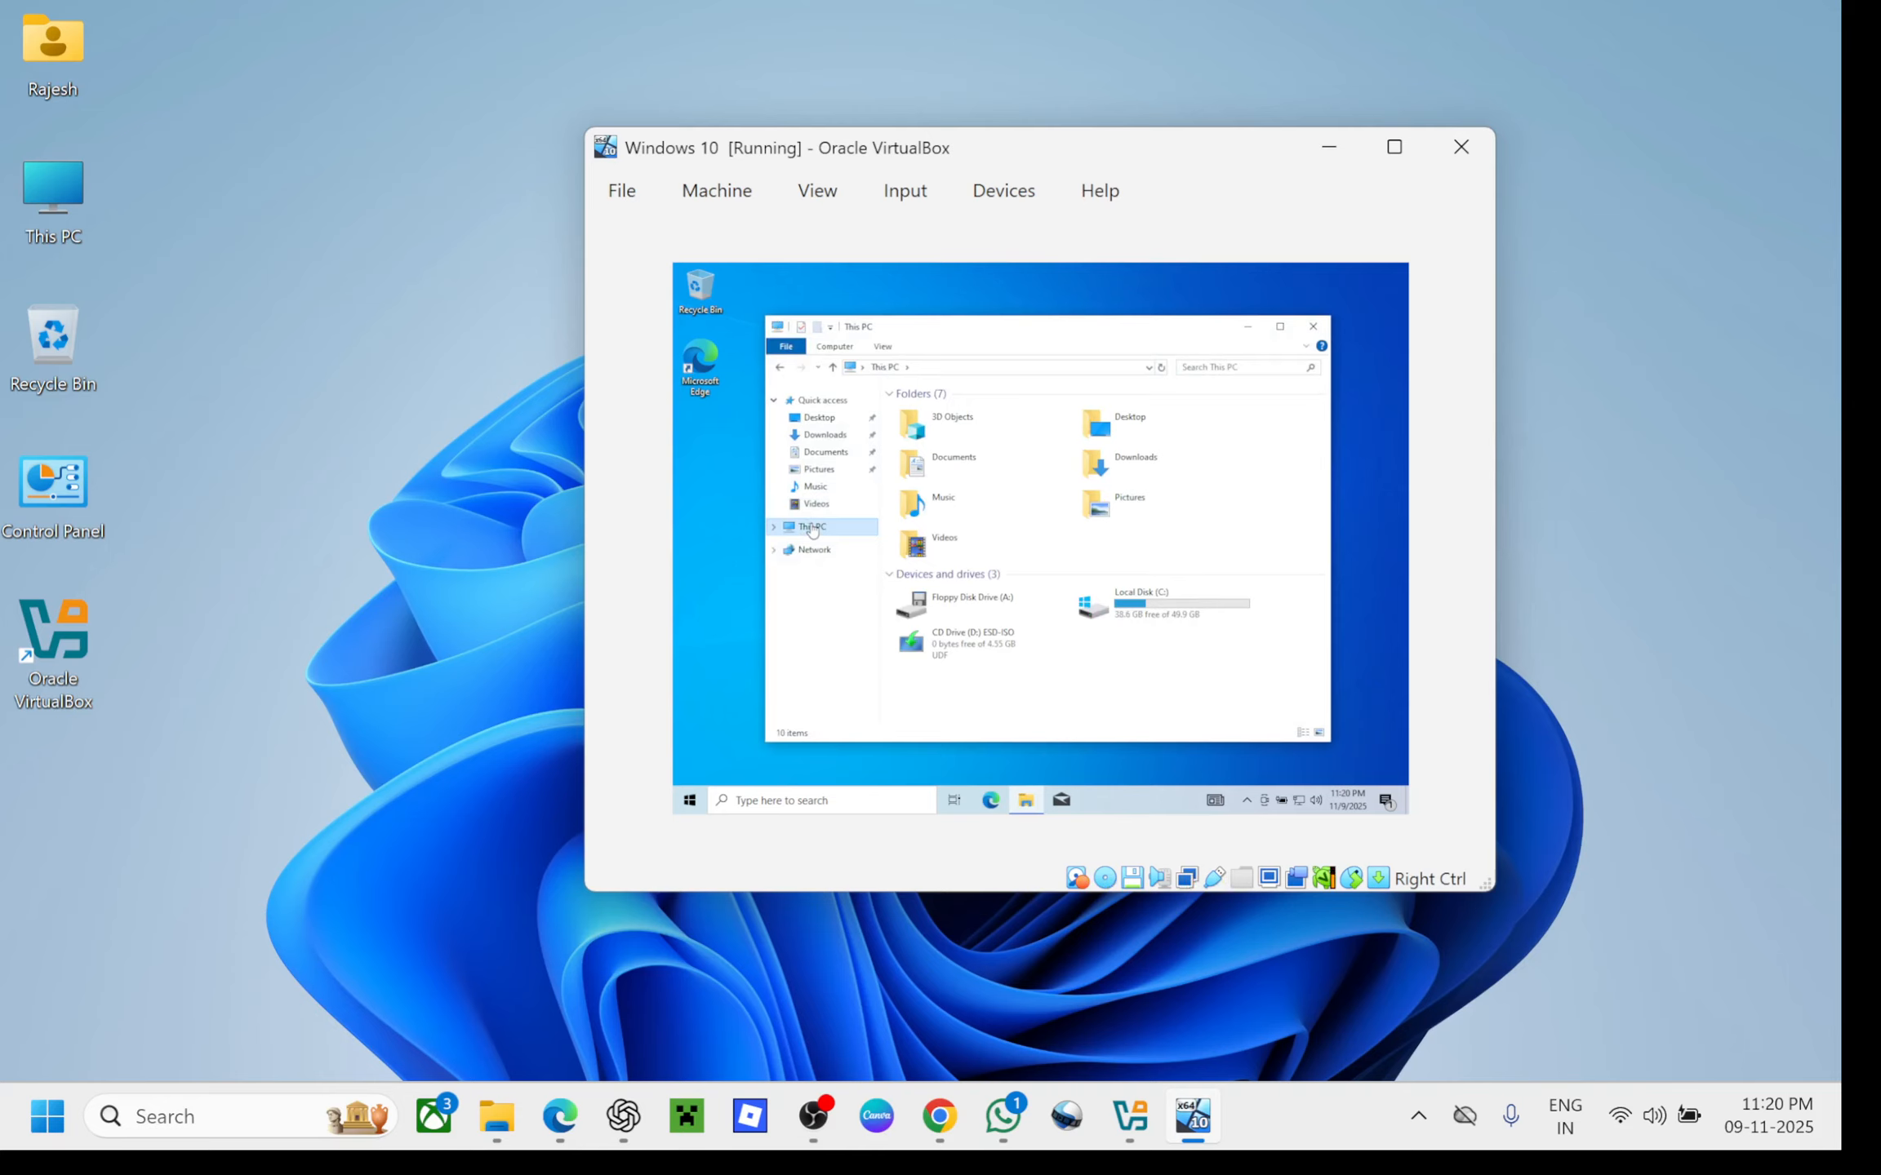
click(1279, 326)
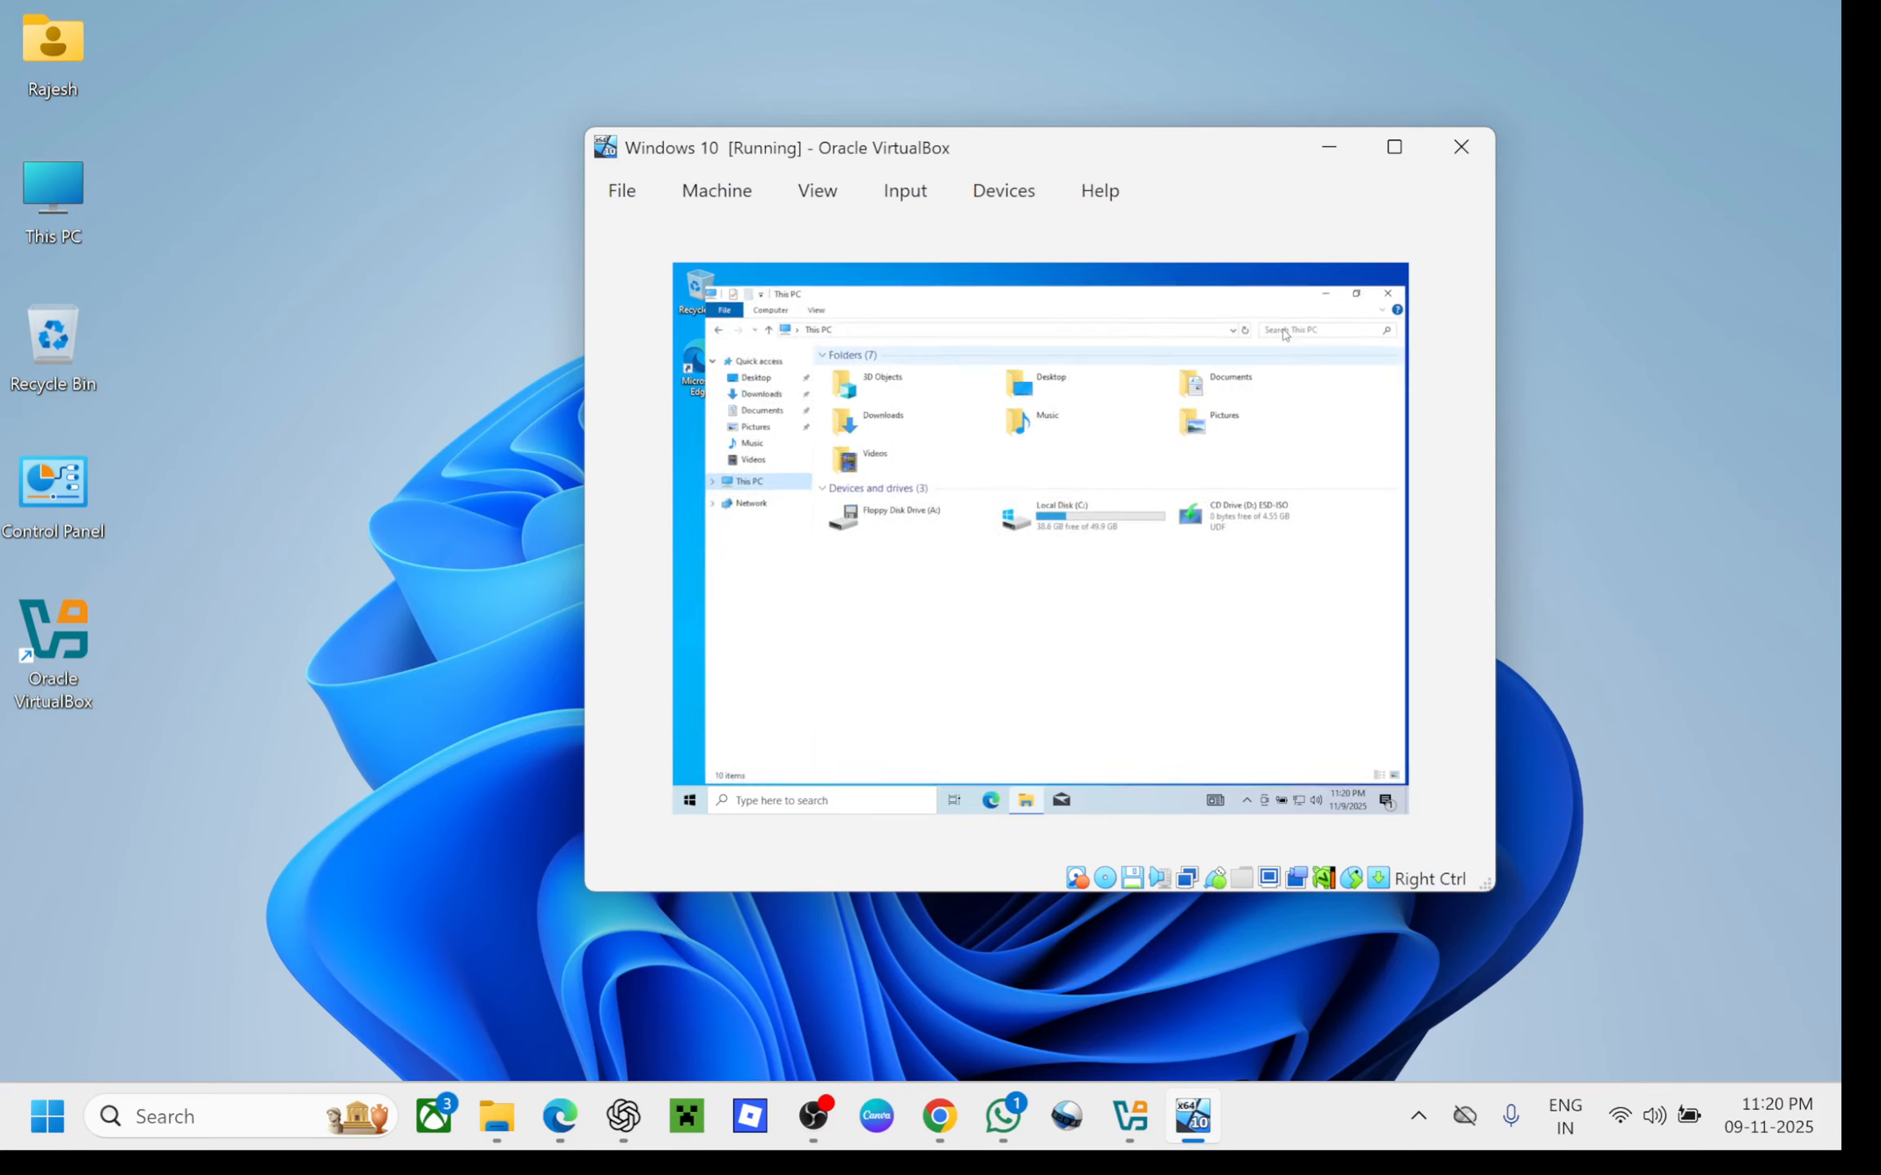
right_click(731, 474)
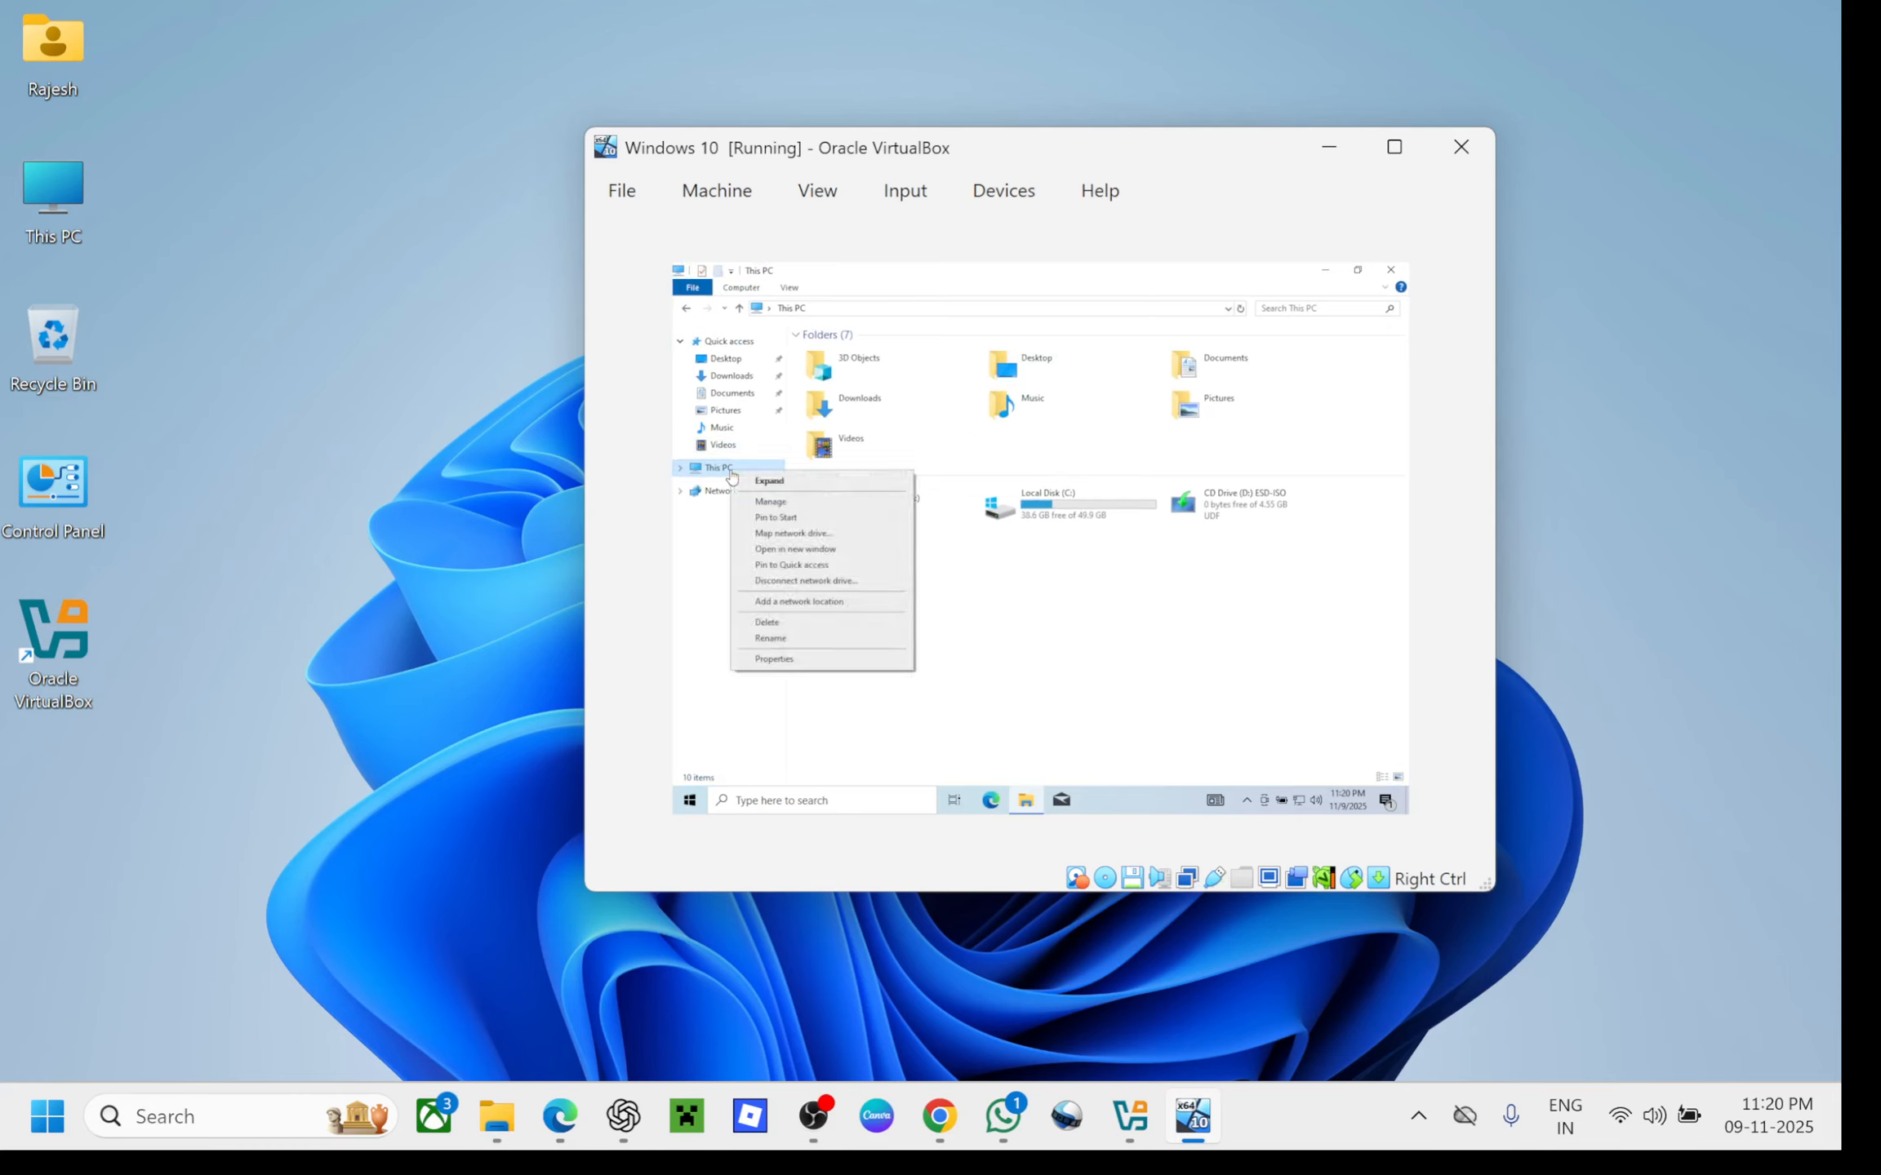
click(812, 665)
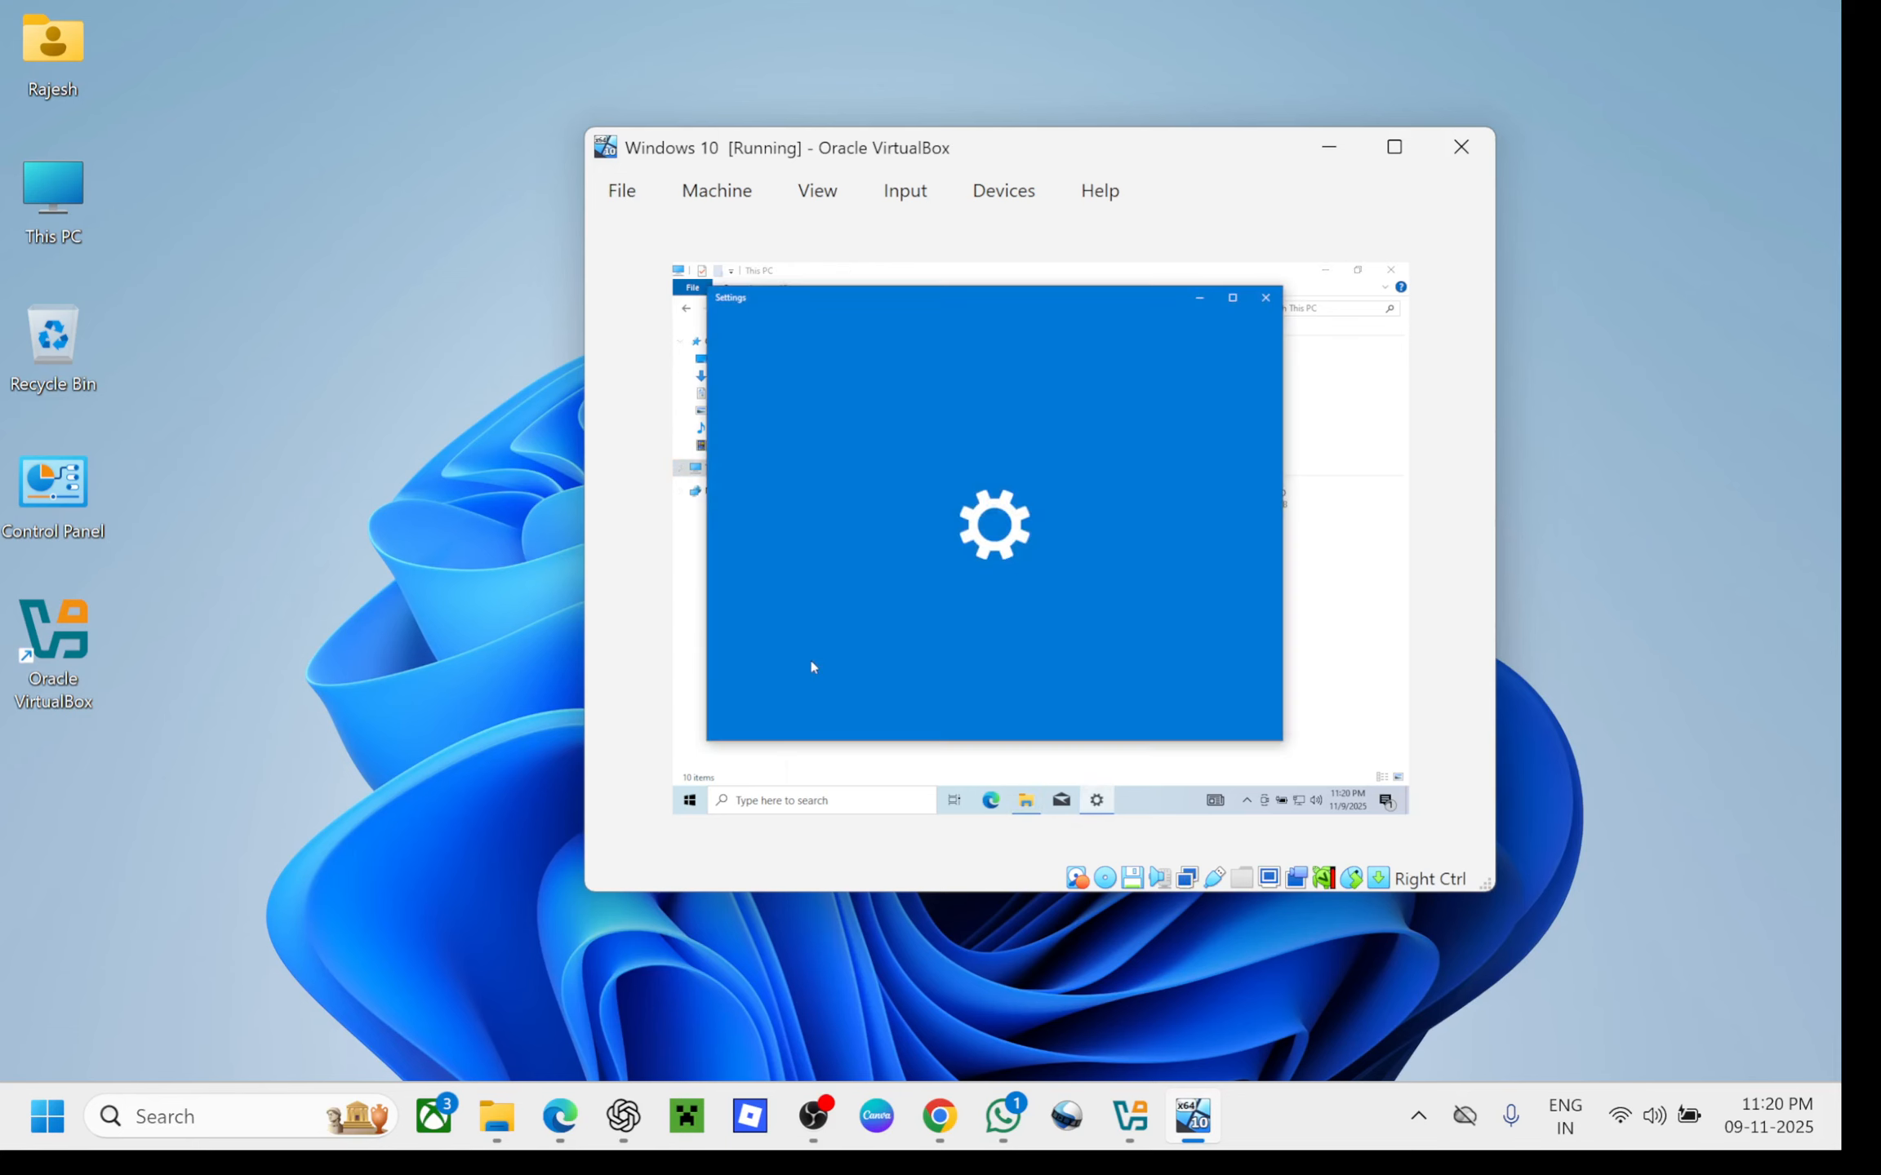
click(1232, 297)
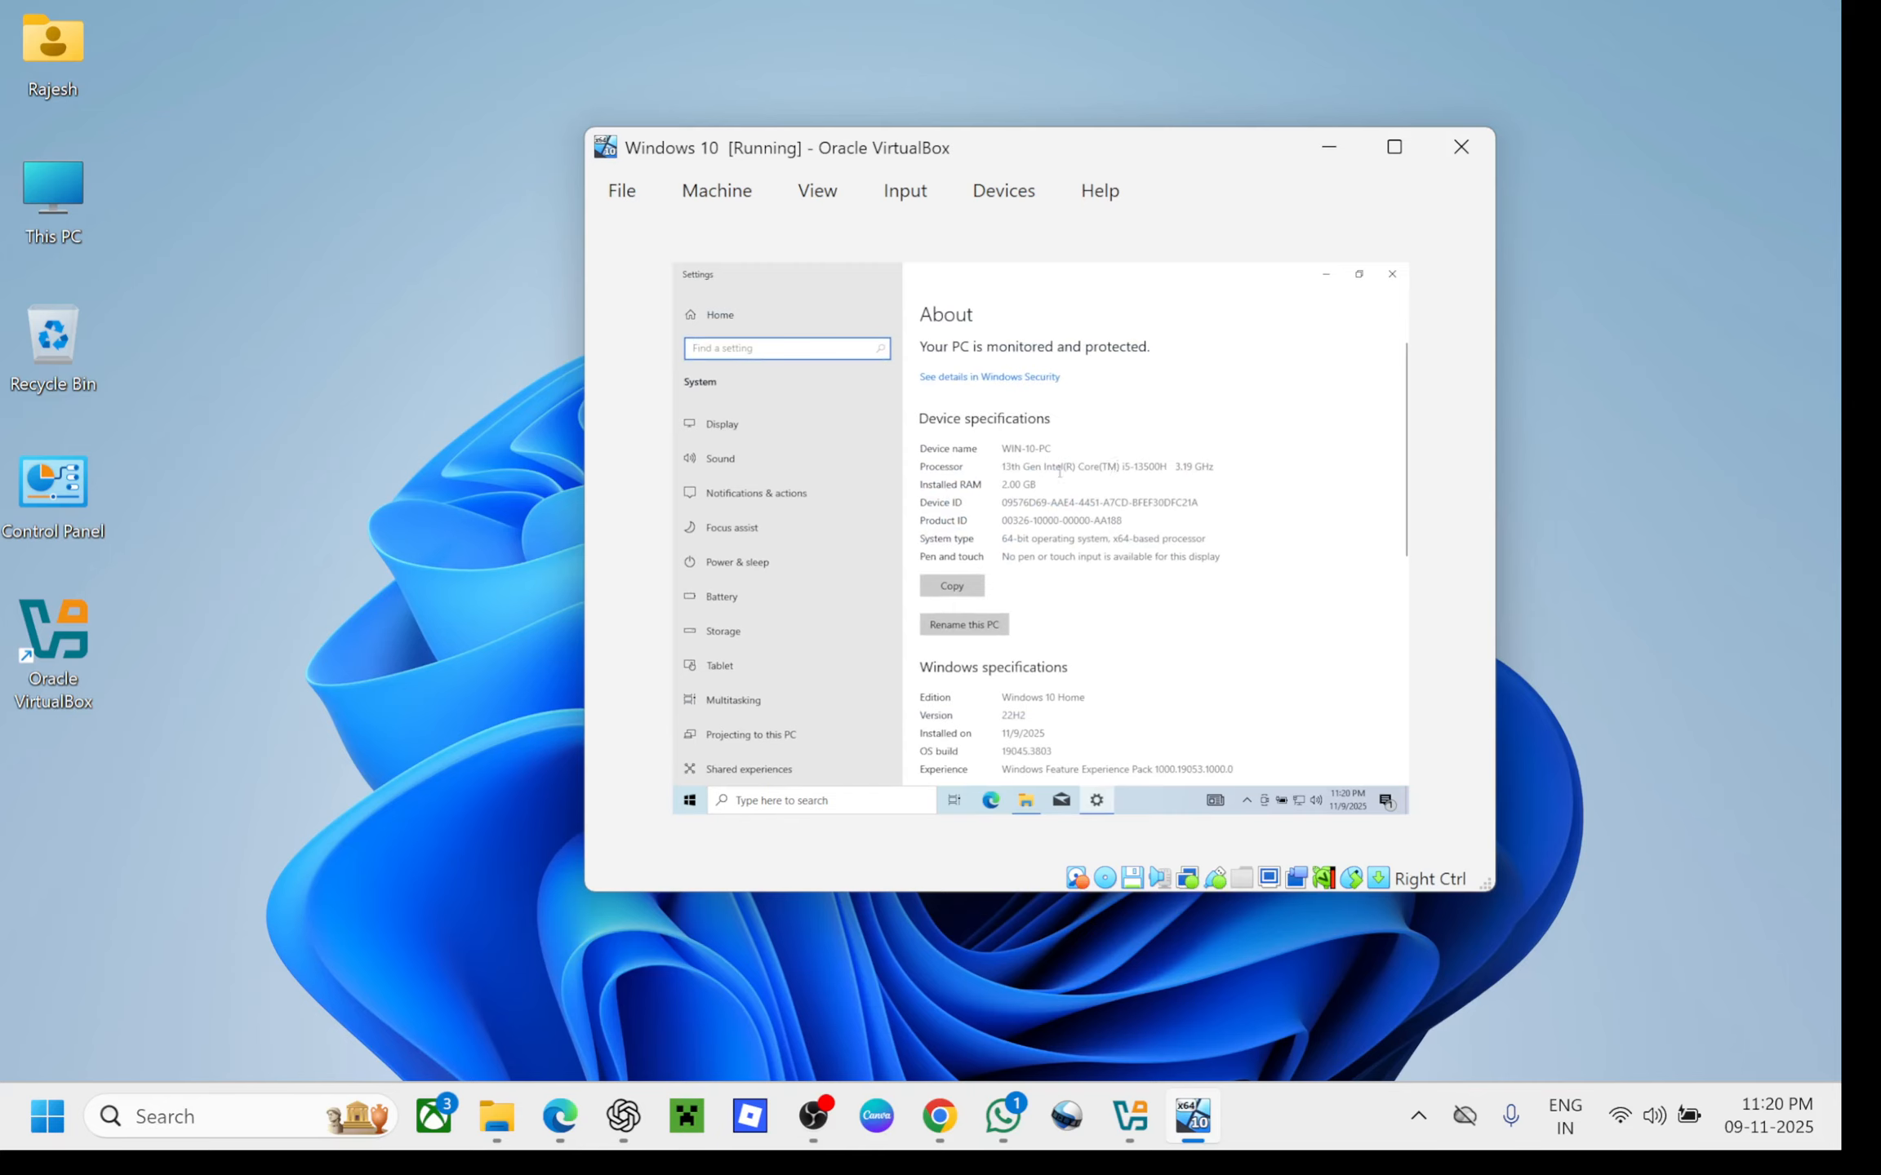
click(1011, 486)
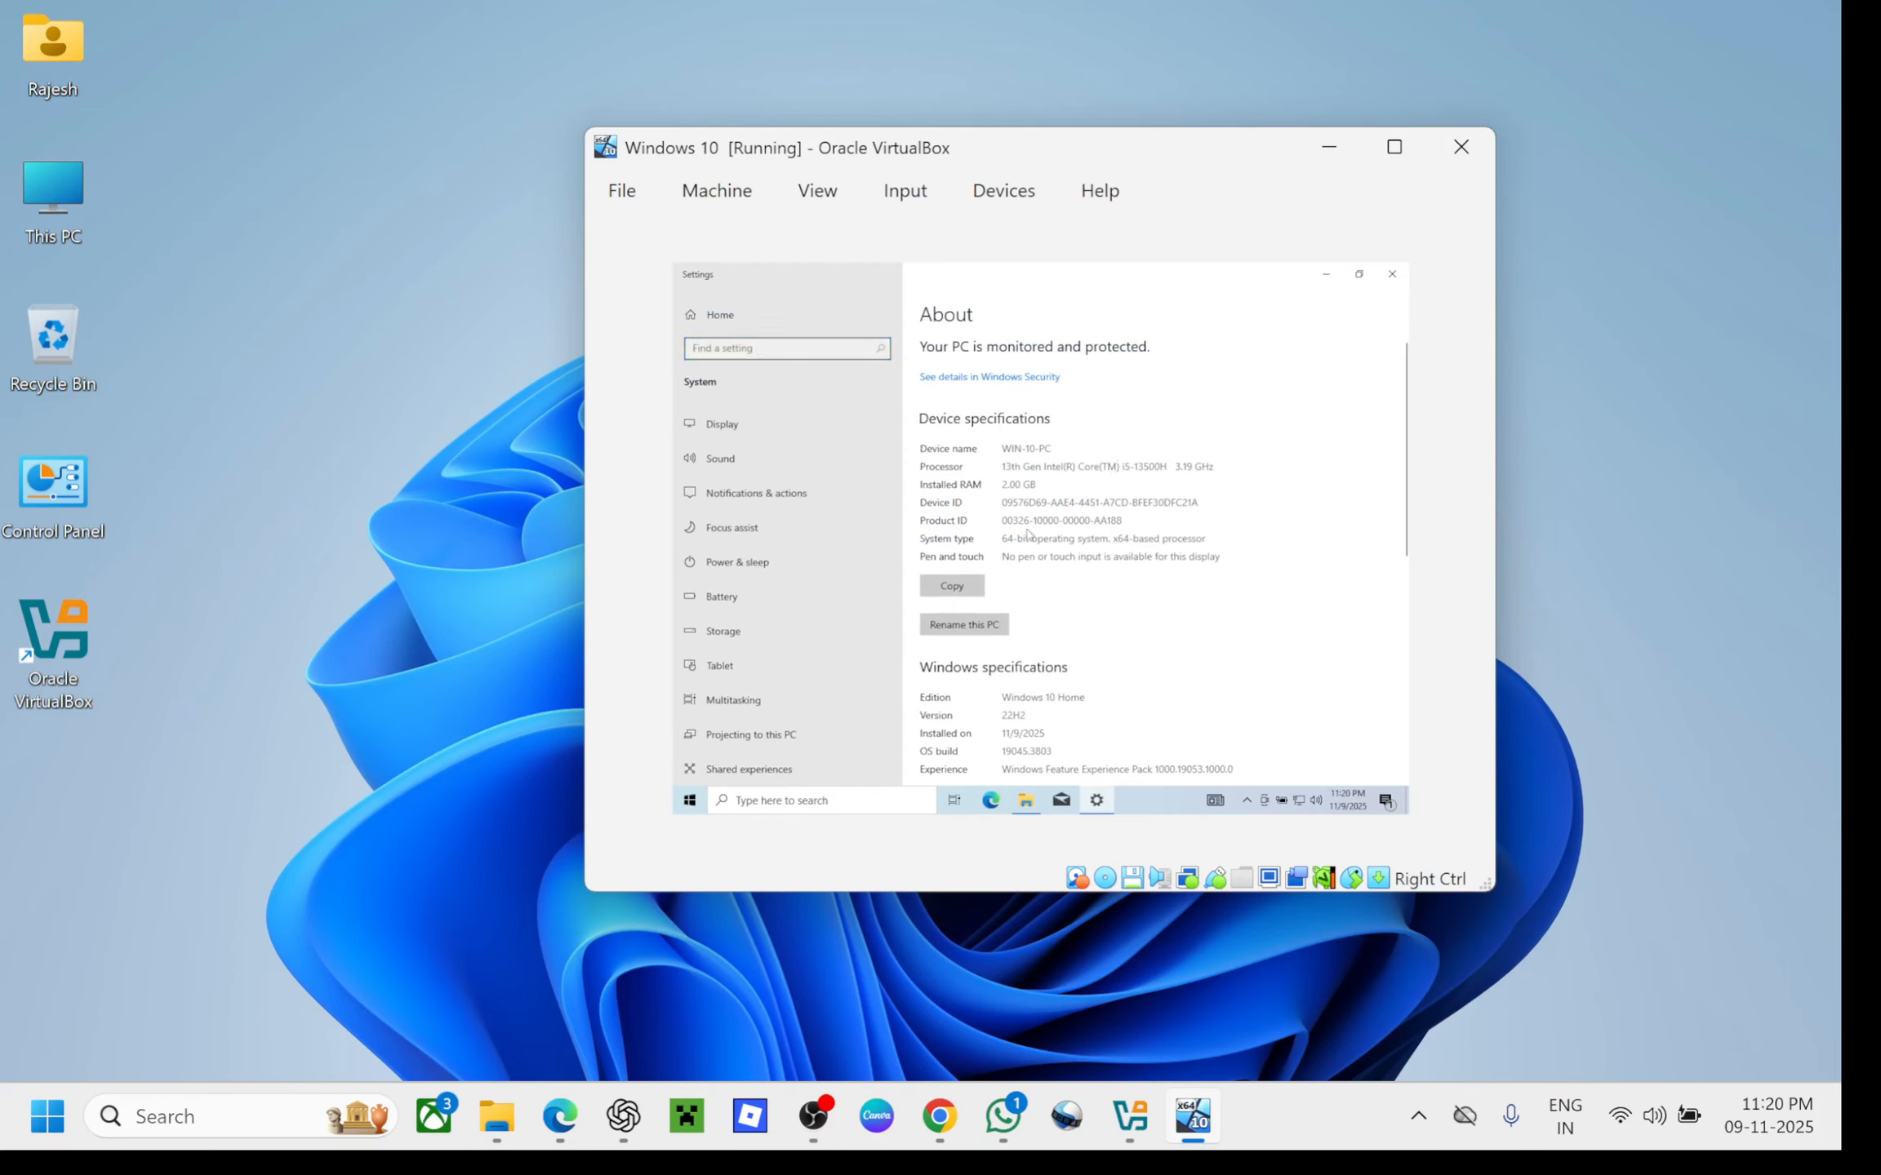